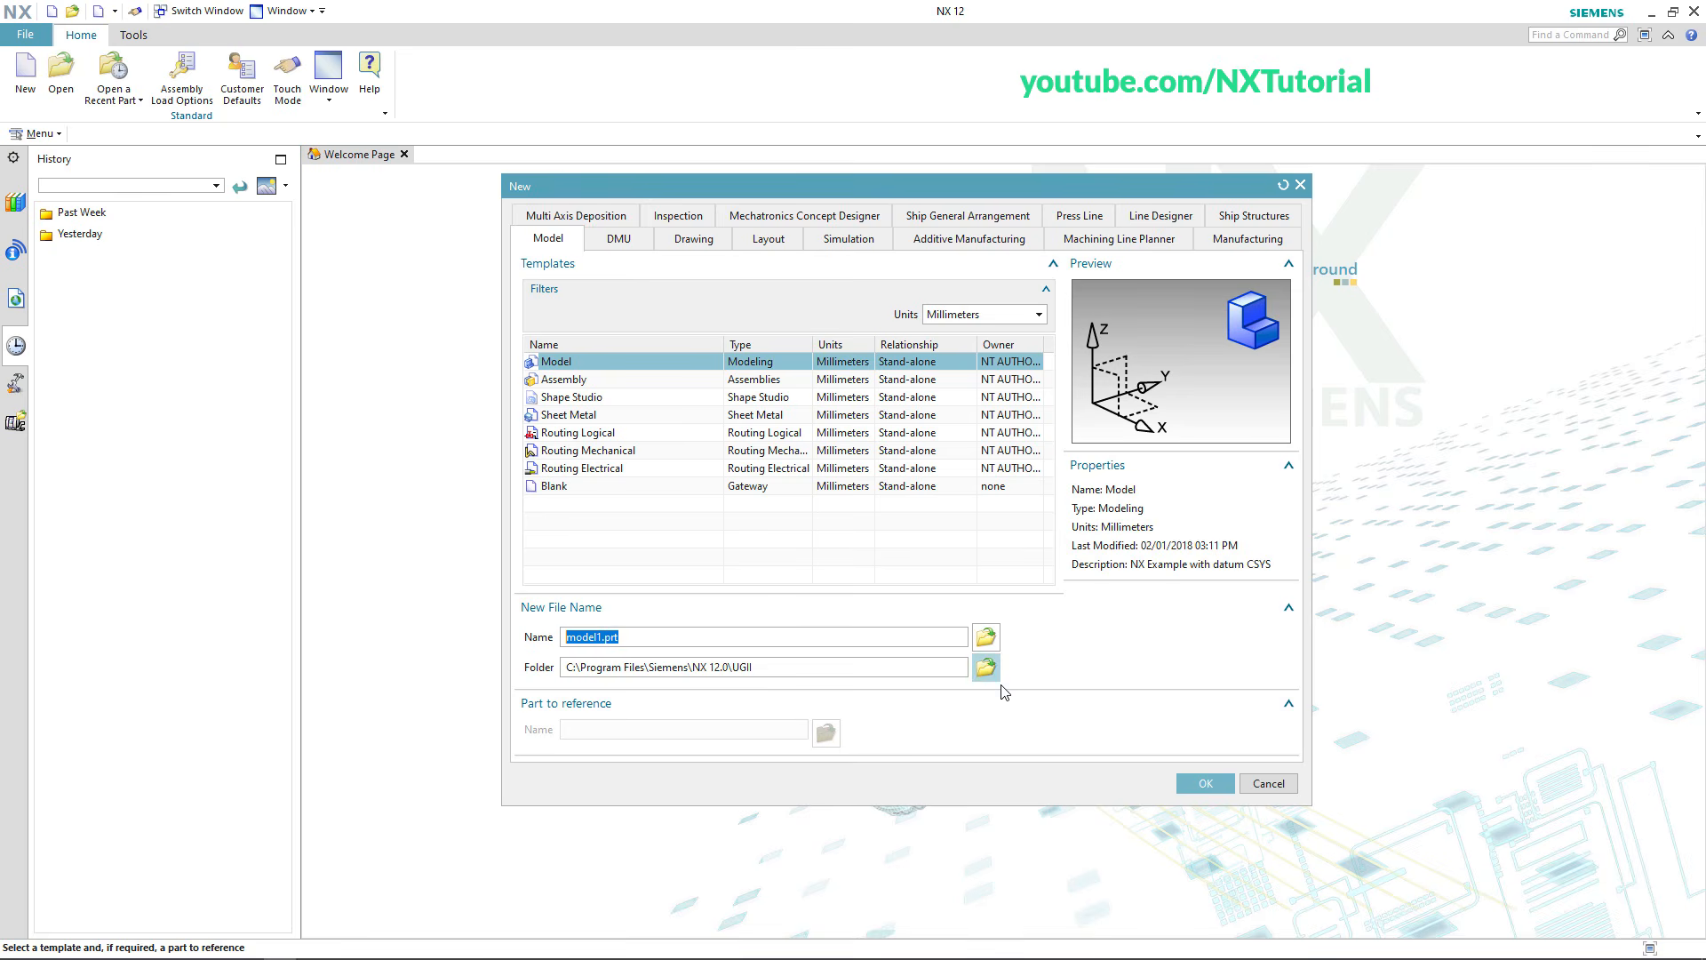
Create a new millimetre Model part named model1.prt and consult the bracket's reference drawing.
{"action": "left_click", "coordinate": [1205, 785]}
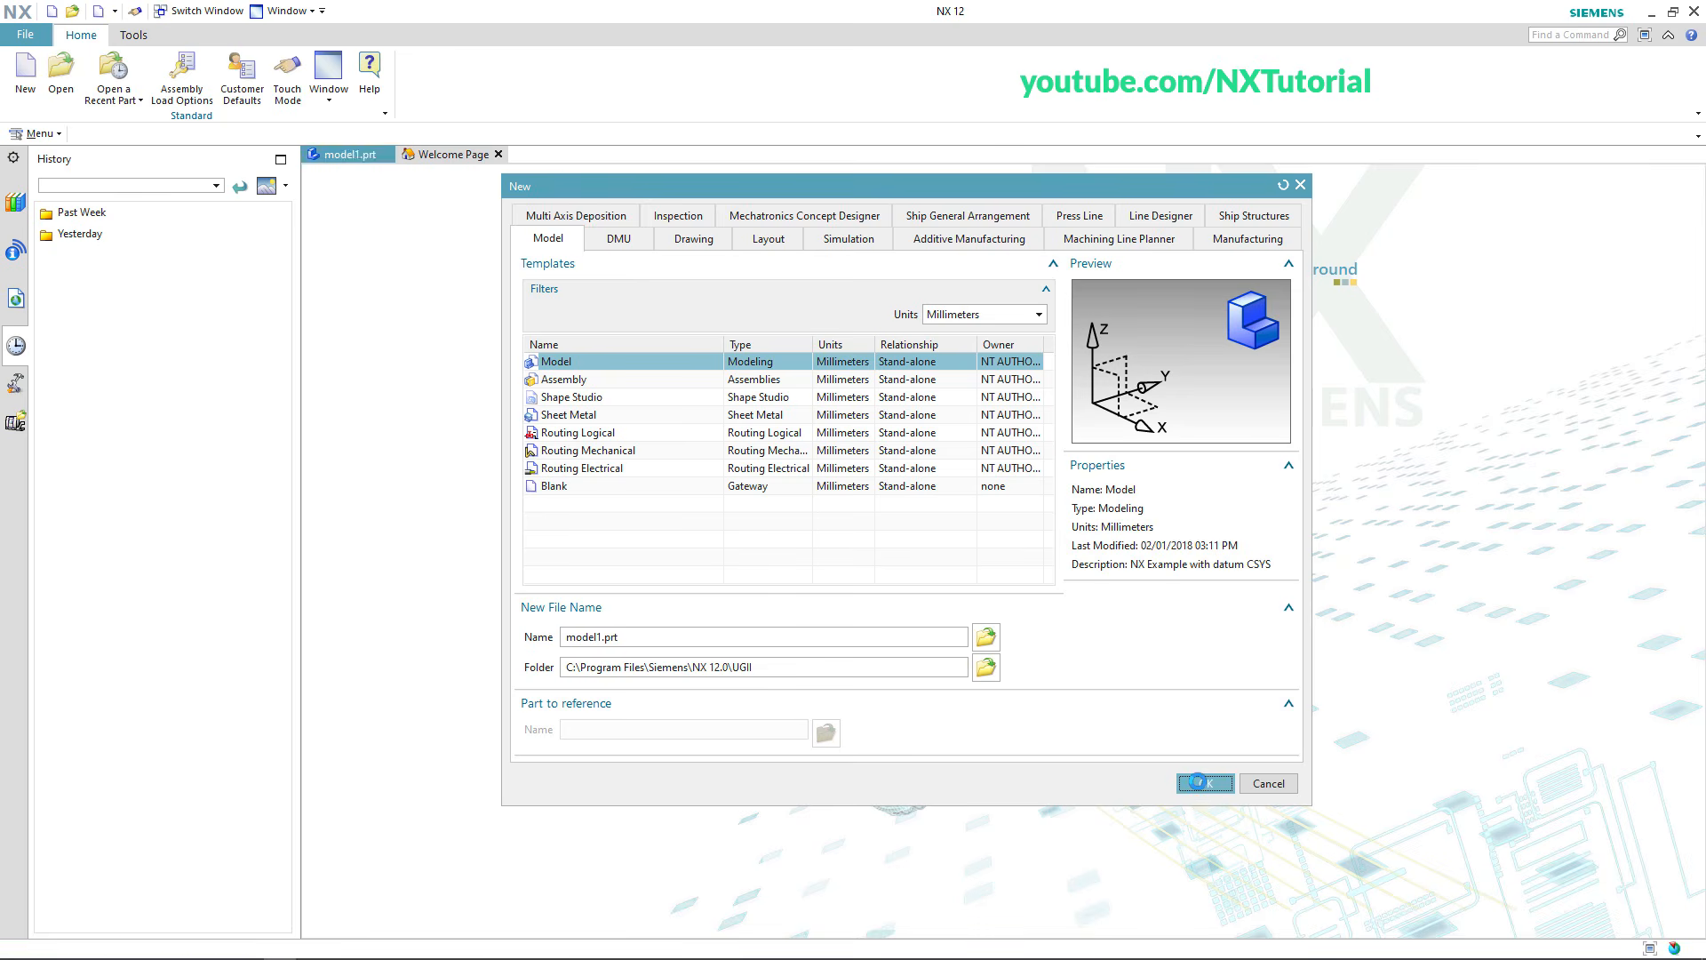
{"action": "key", "text": "alt+Tab"}
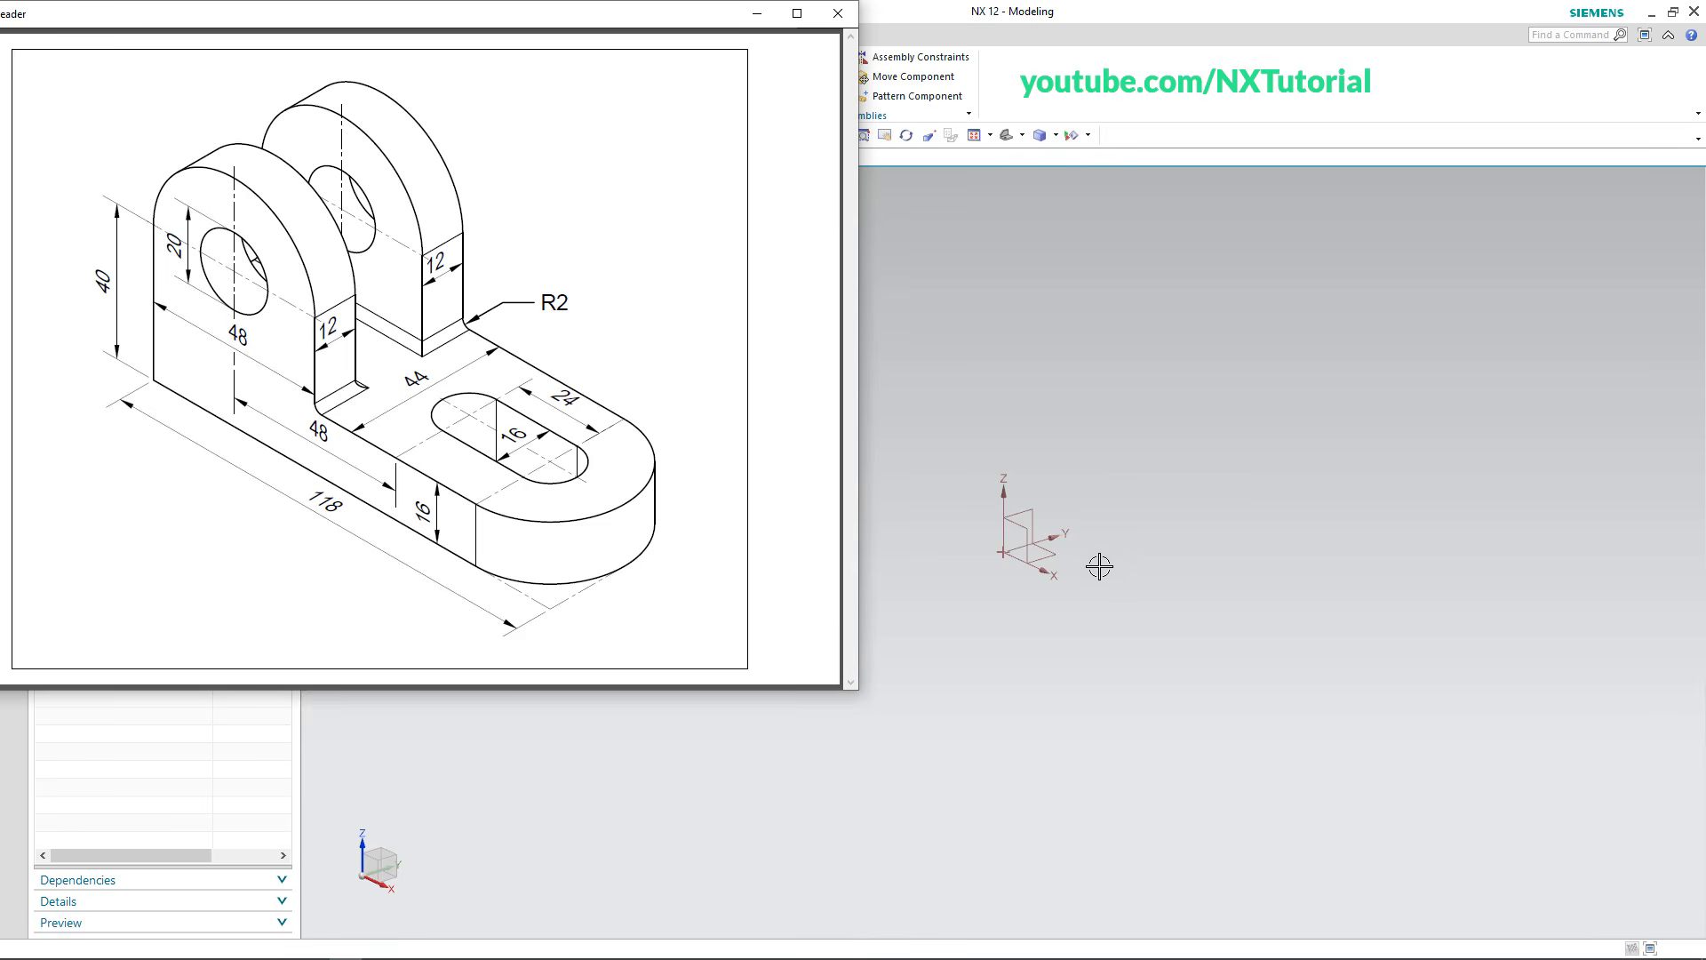
{"action": "left_click", "coordinate": [1001, 636]}
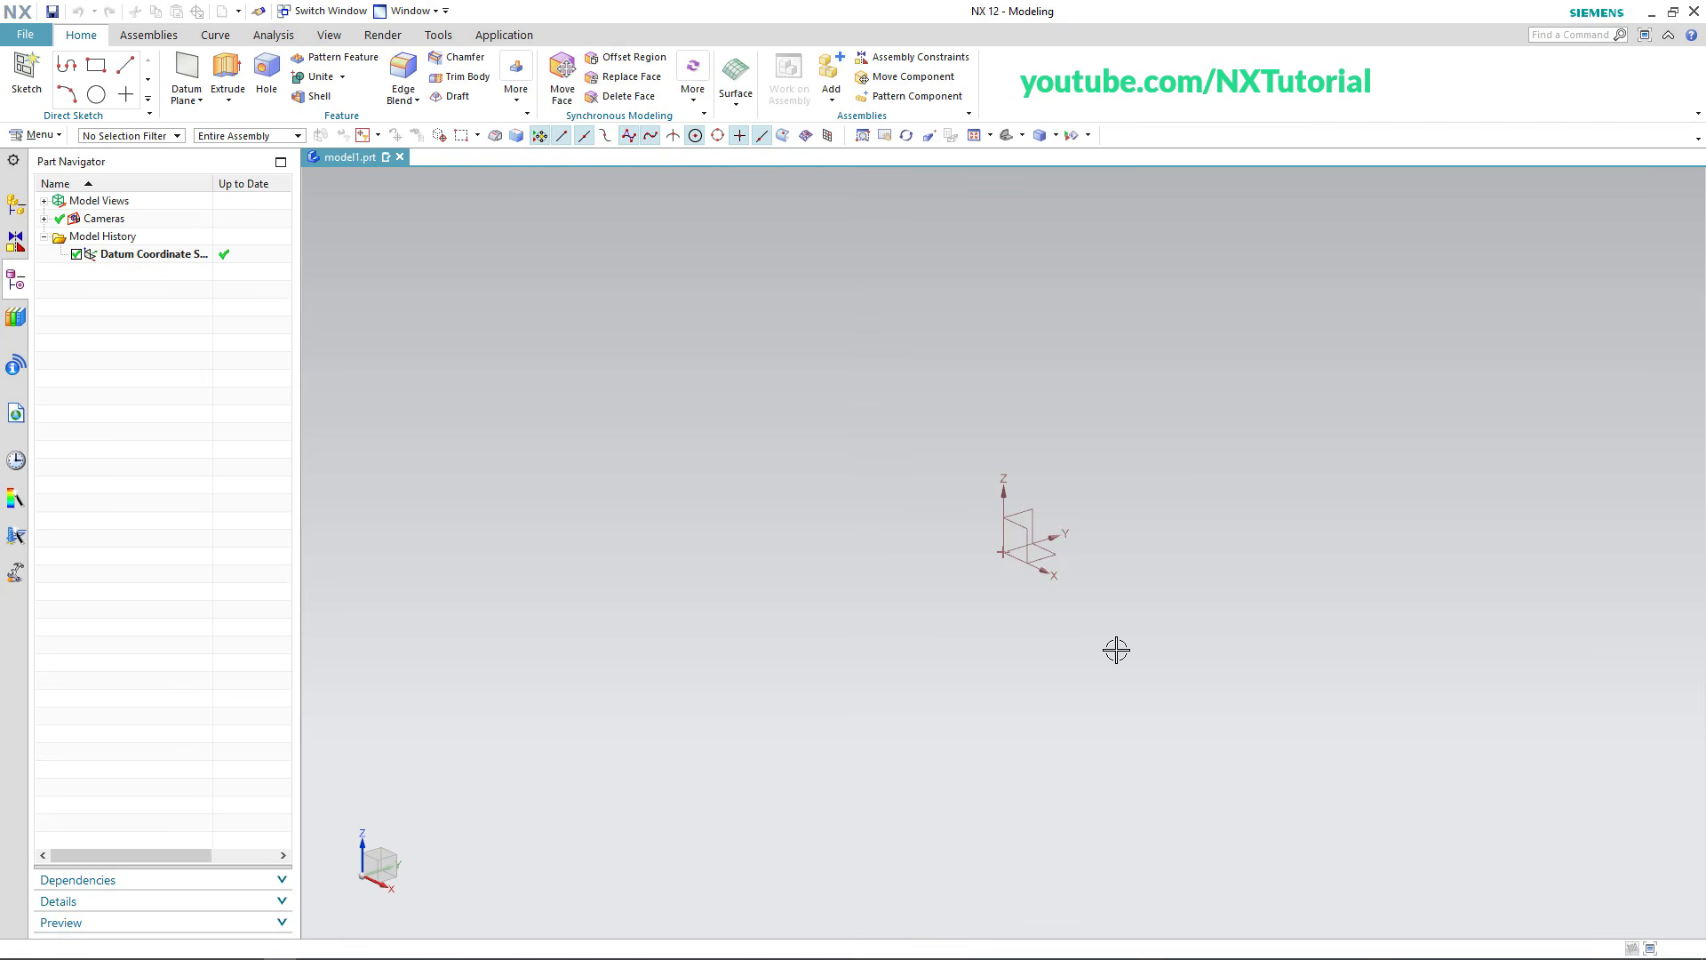
Start an Extrude and open its section sketch on the default XY plane.
{"action": "left_click", "coordinate": [220, 72]}
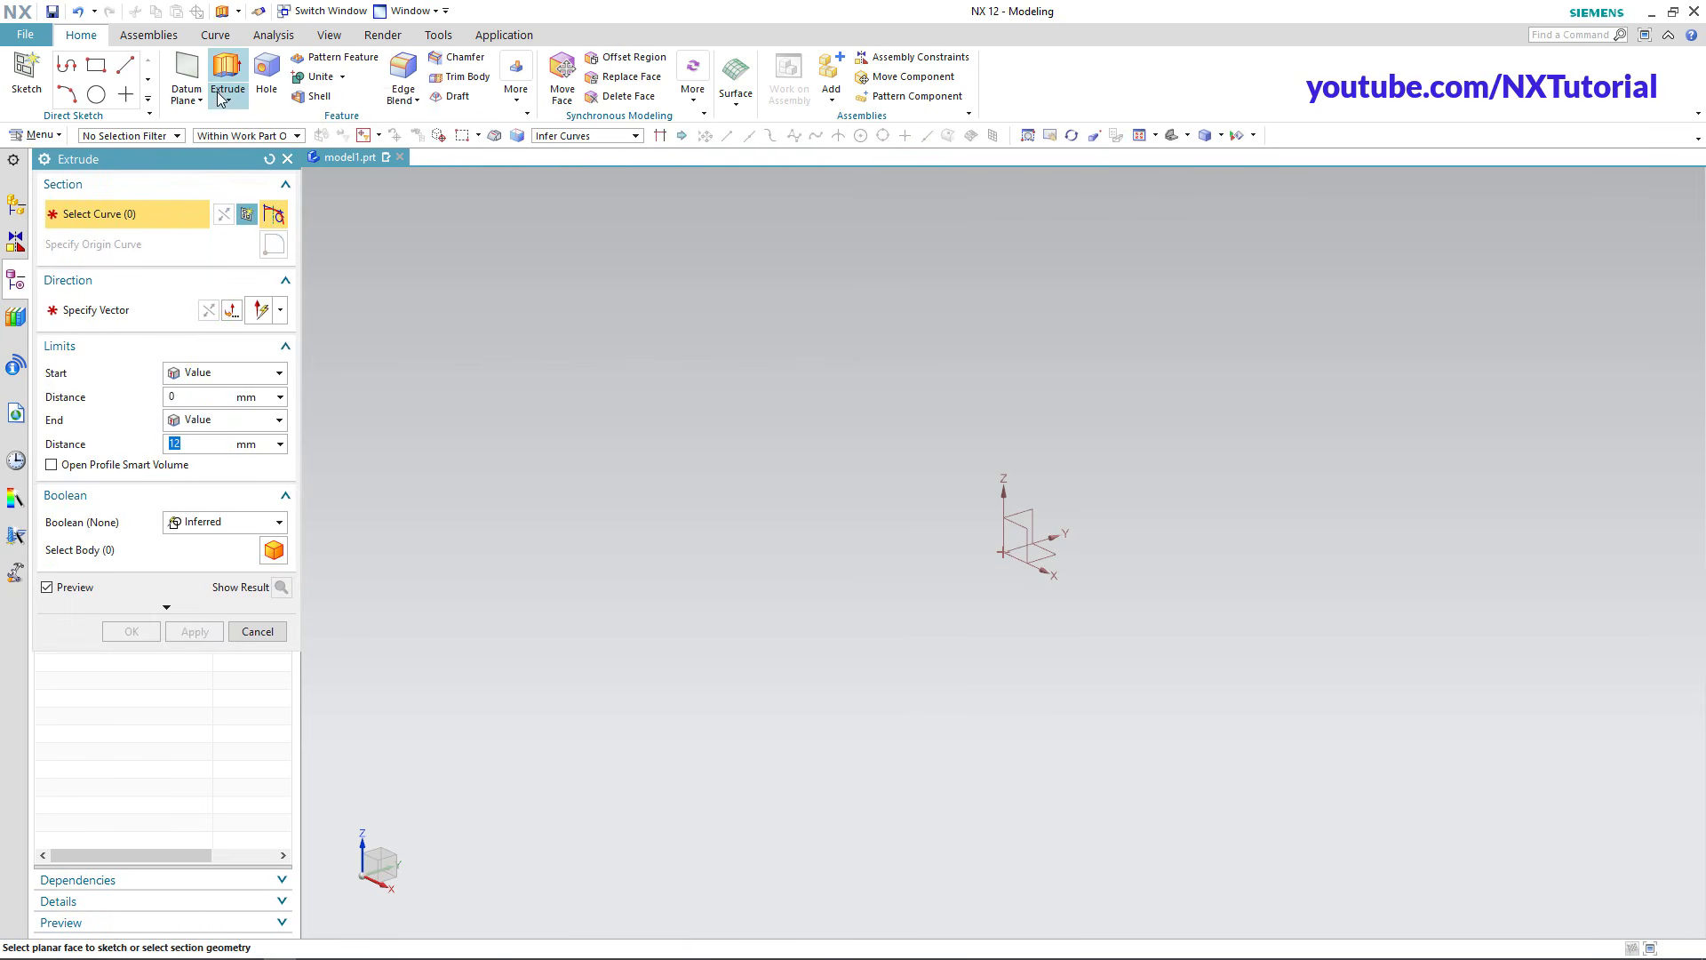
{"action": "left_click", "coordinate": [249, 217]}
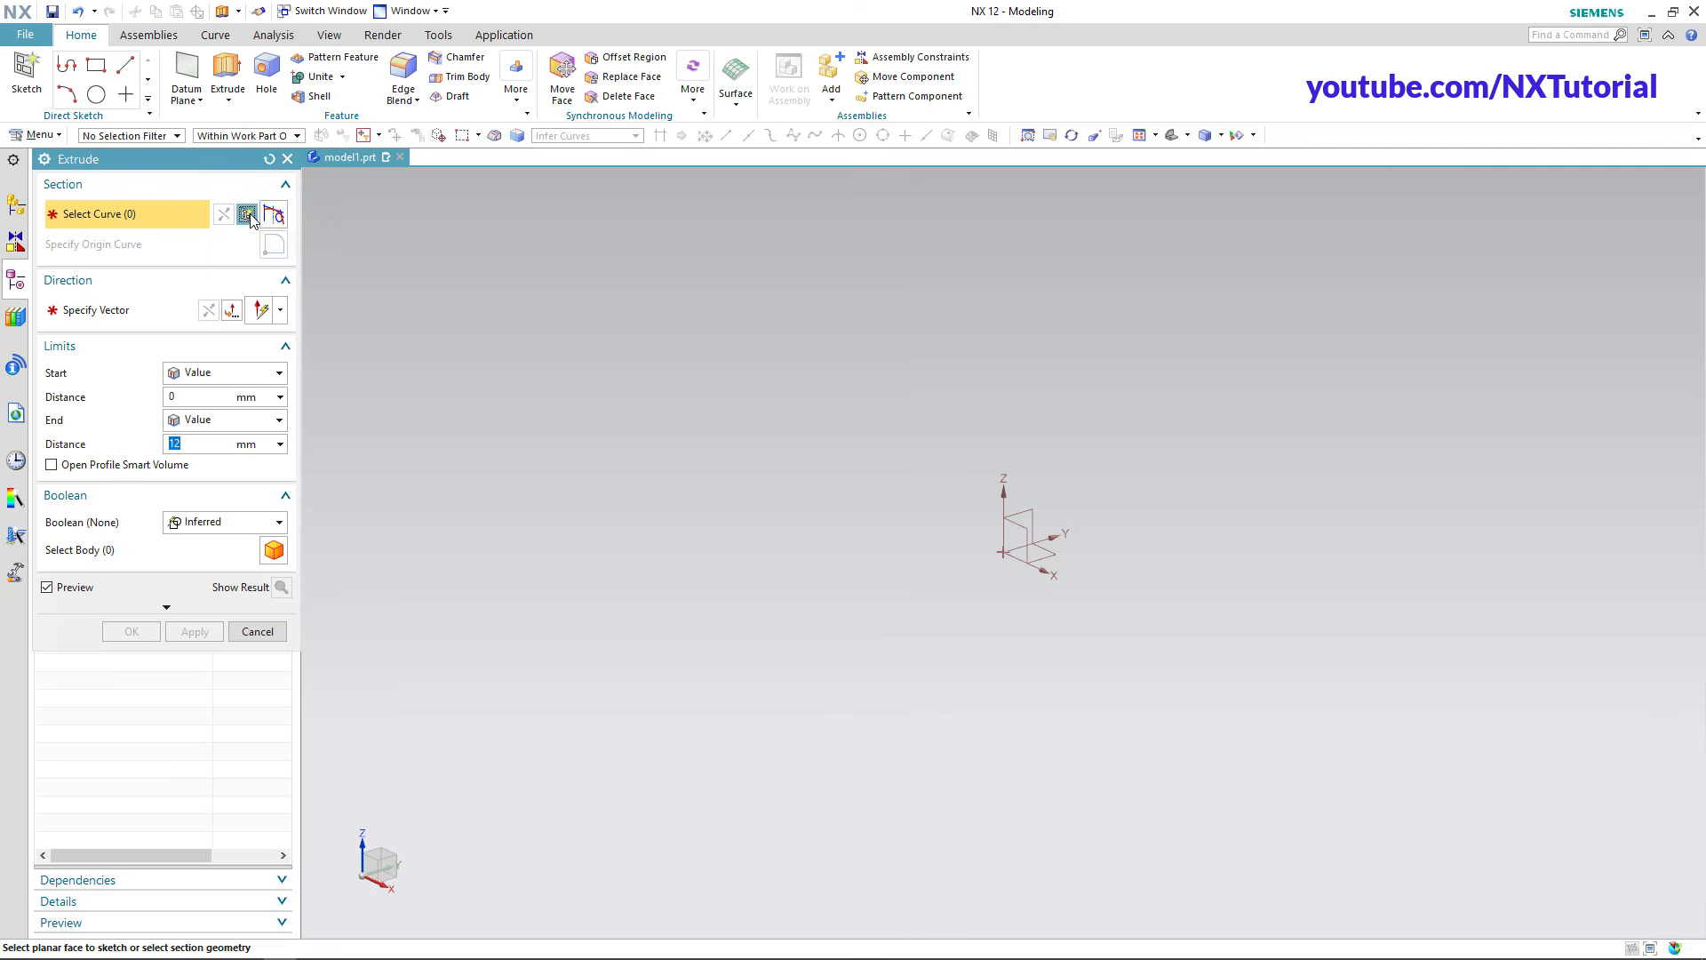
{"action": "left_click", "coordinate": [195, 385]}
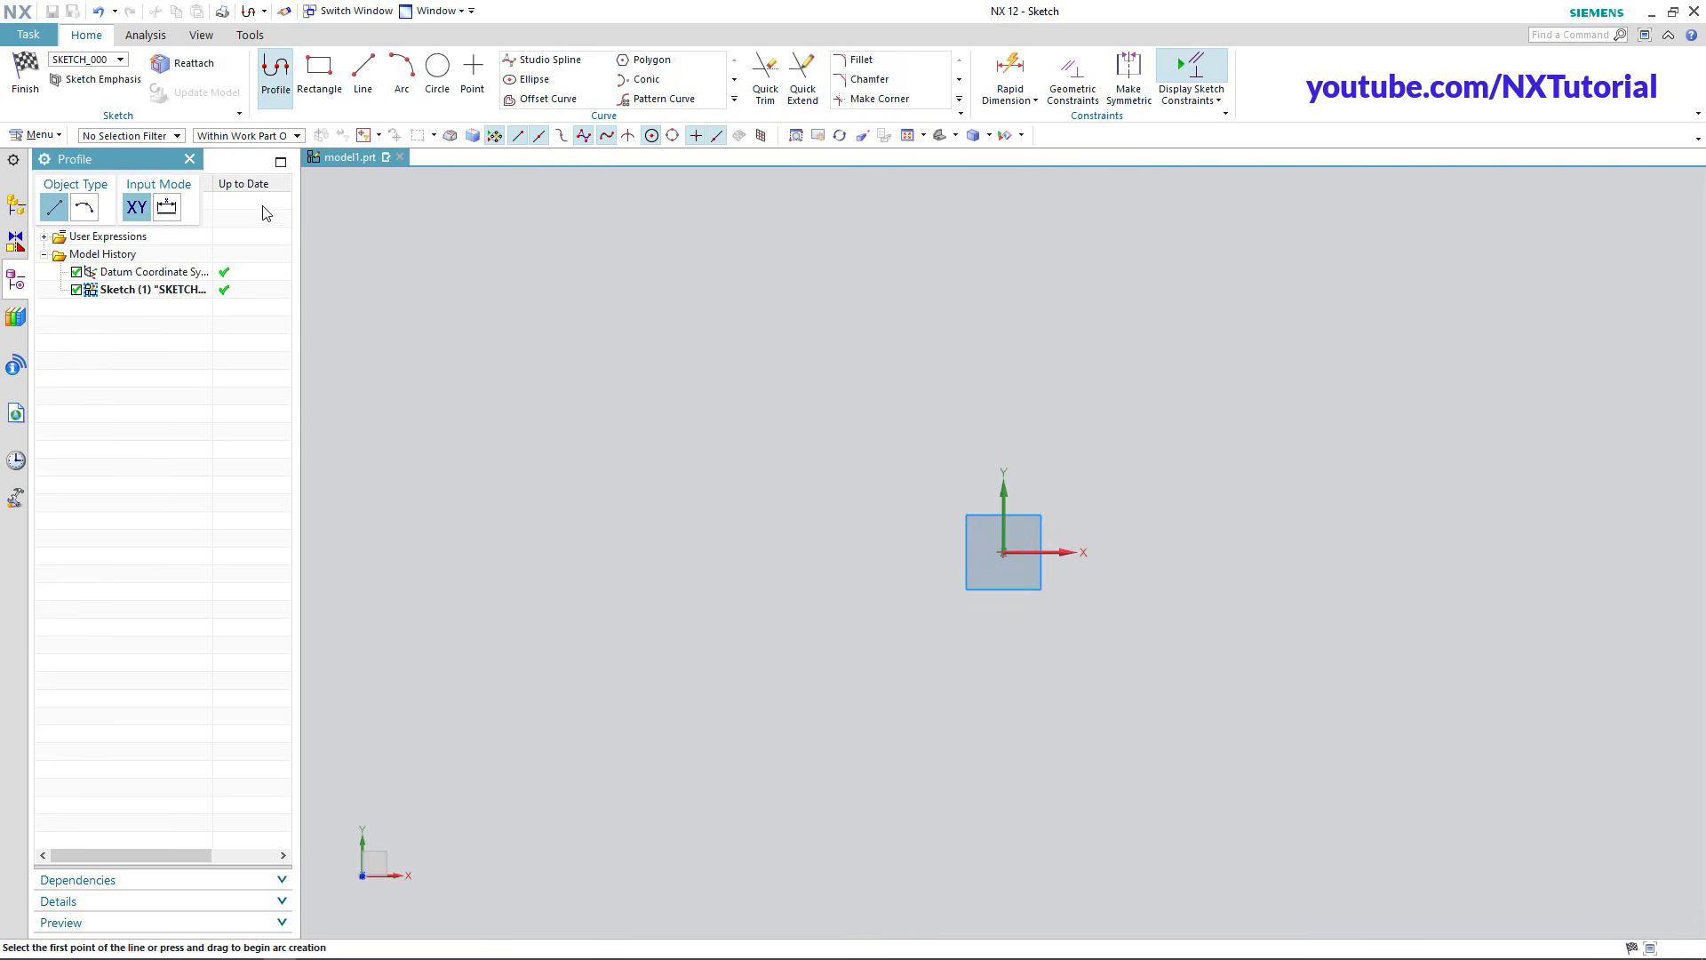
Sketch a rectangle from its center at the sketch origin, 118 mm wide and 44 mm high, at zero angle.
{"action": "left_click", "coordinate": [312, 83]}
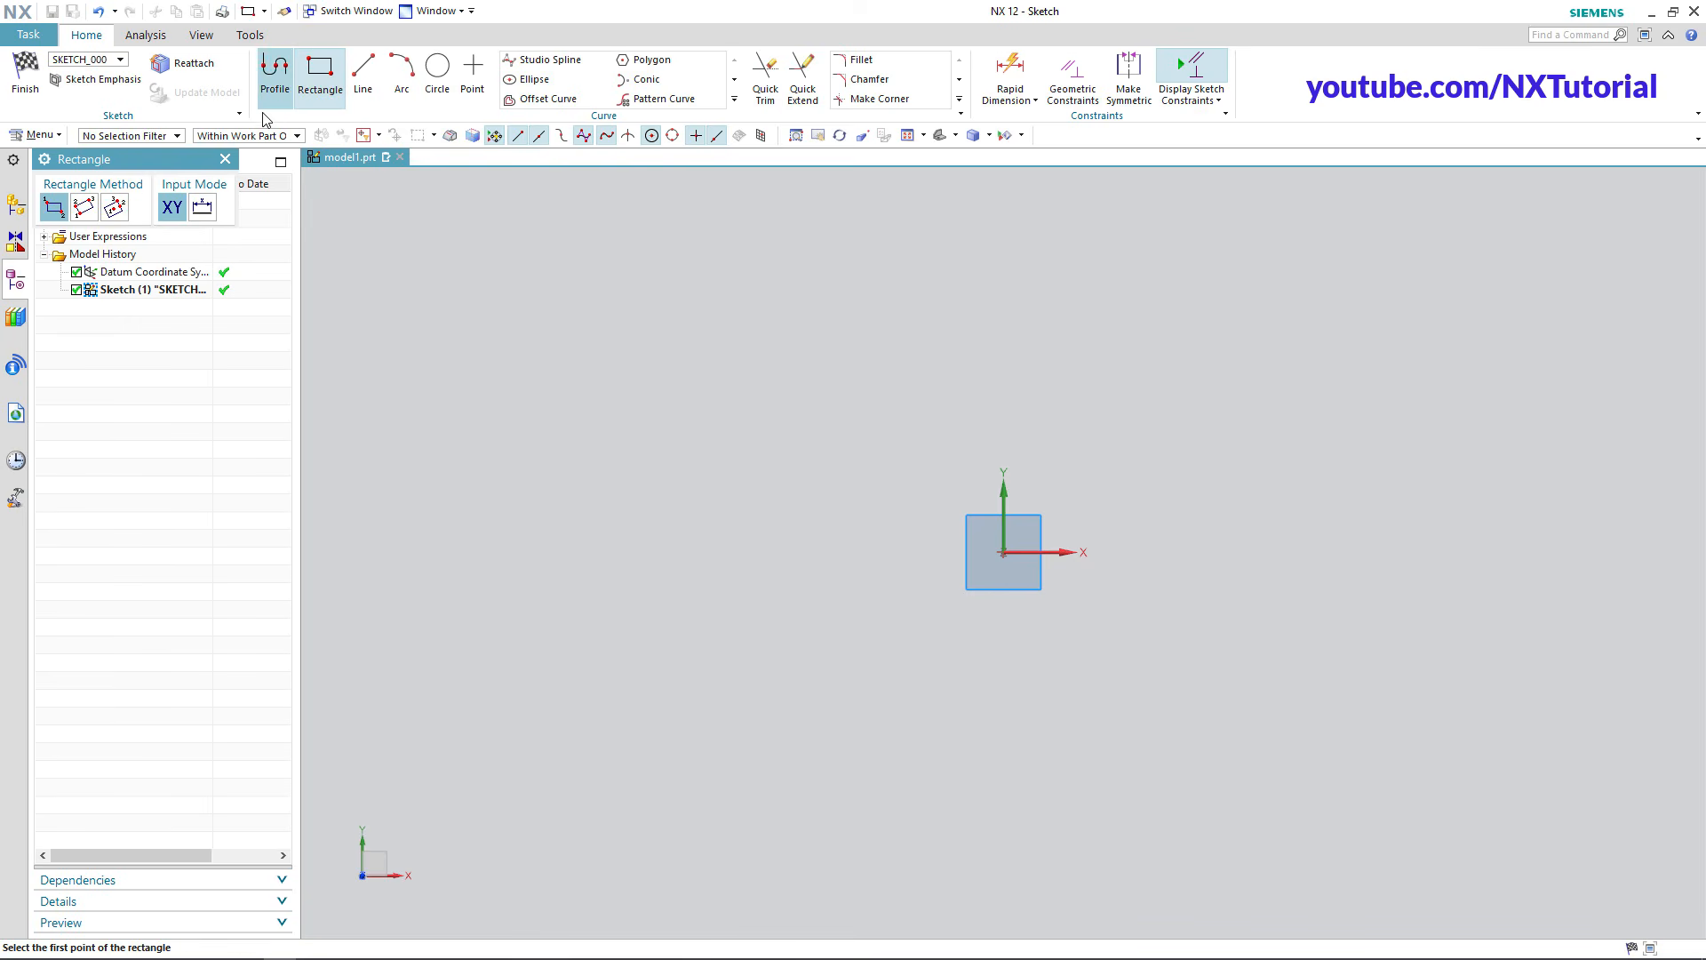
{"action": "left_click", "coordinate": [121, 214]}
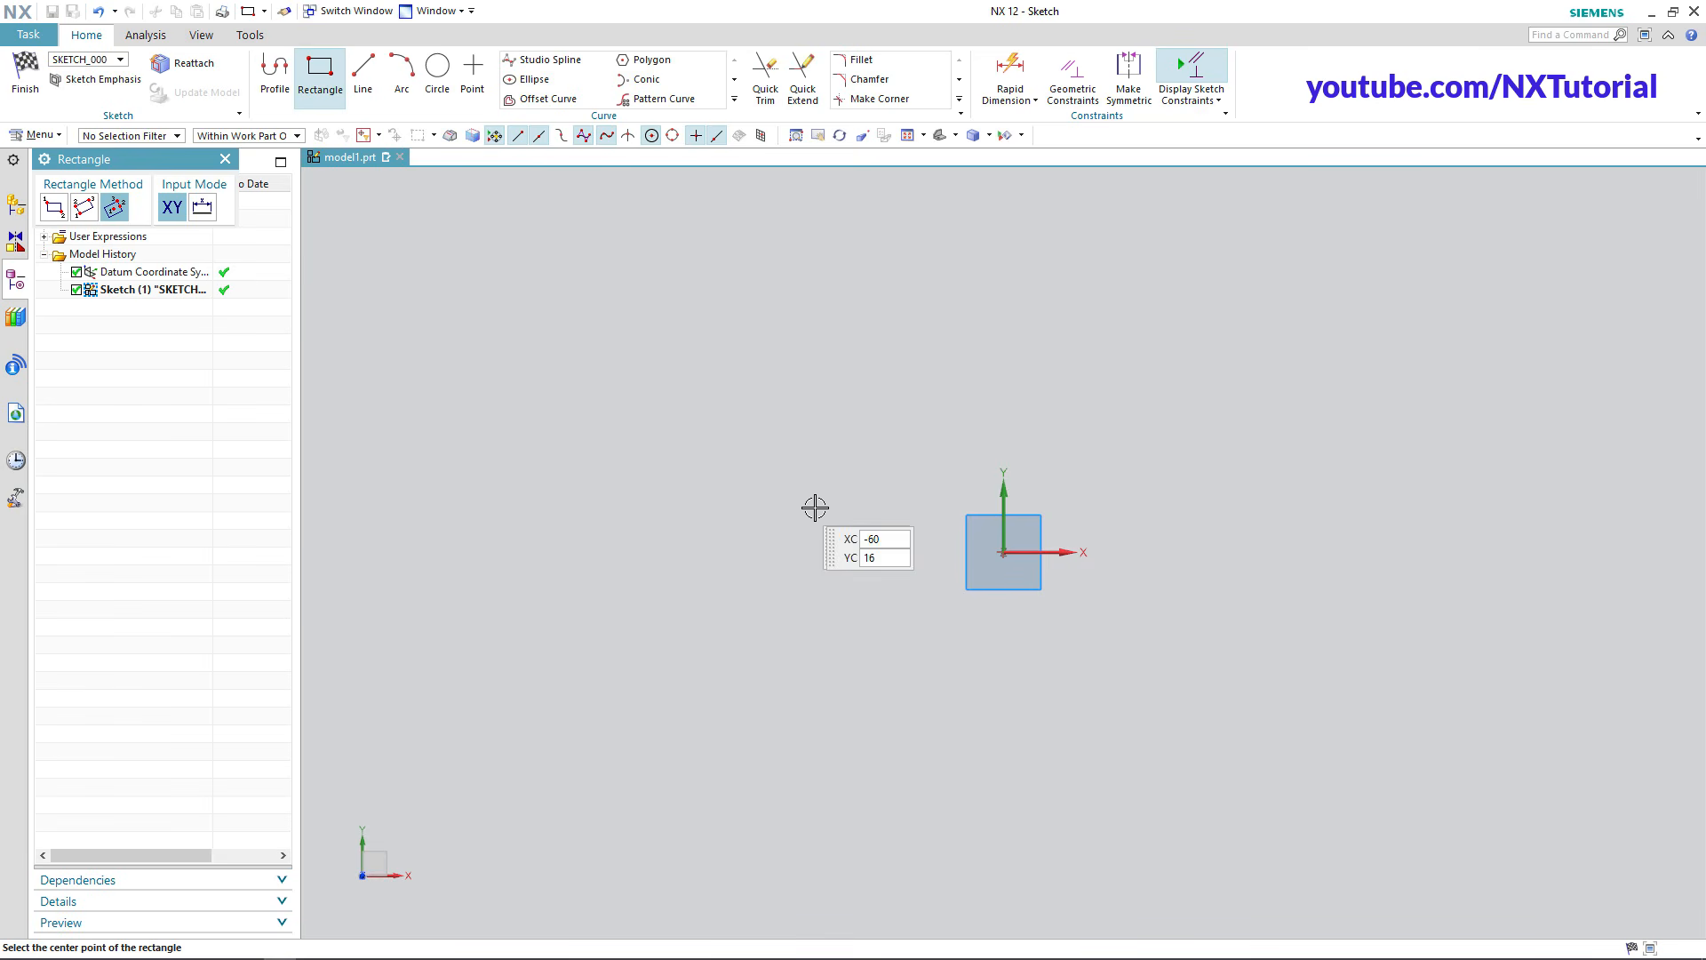
{"action": "left_click", "coordinate": [1005, 552]}
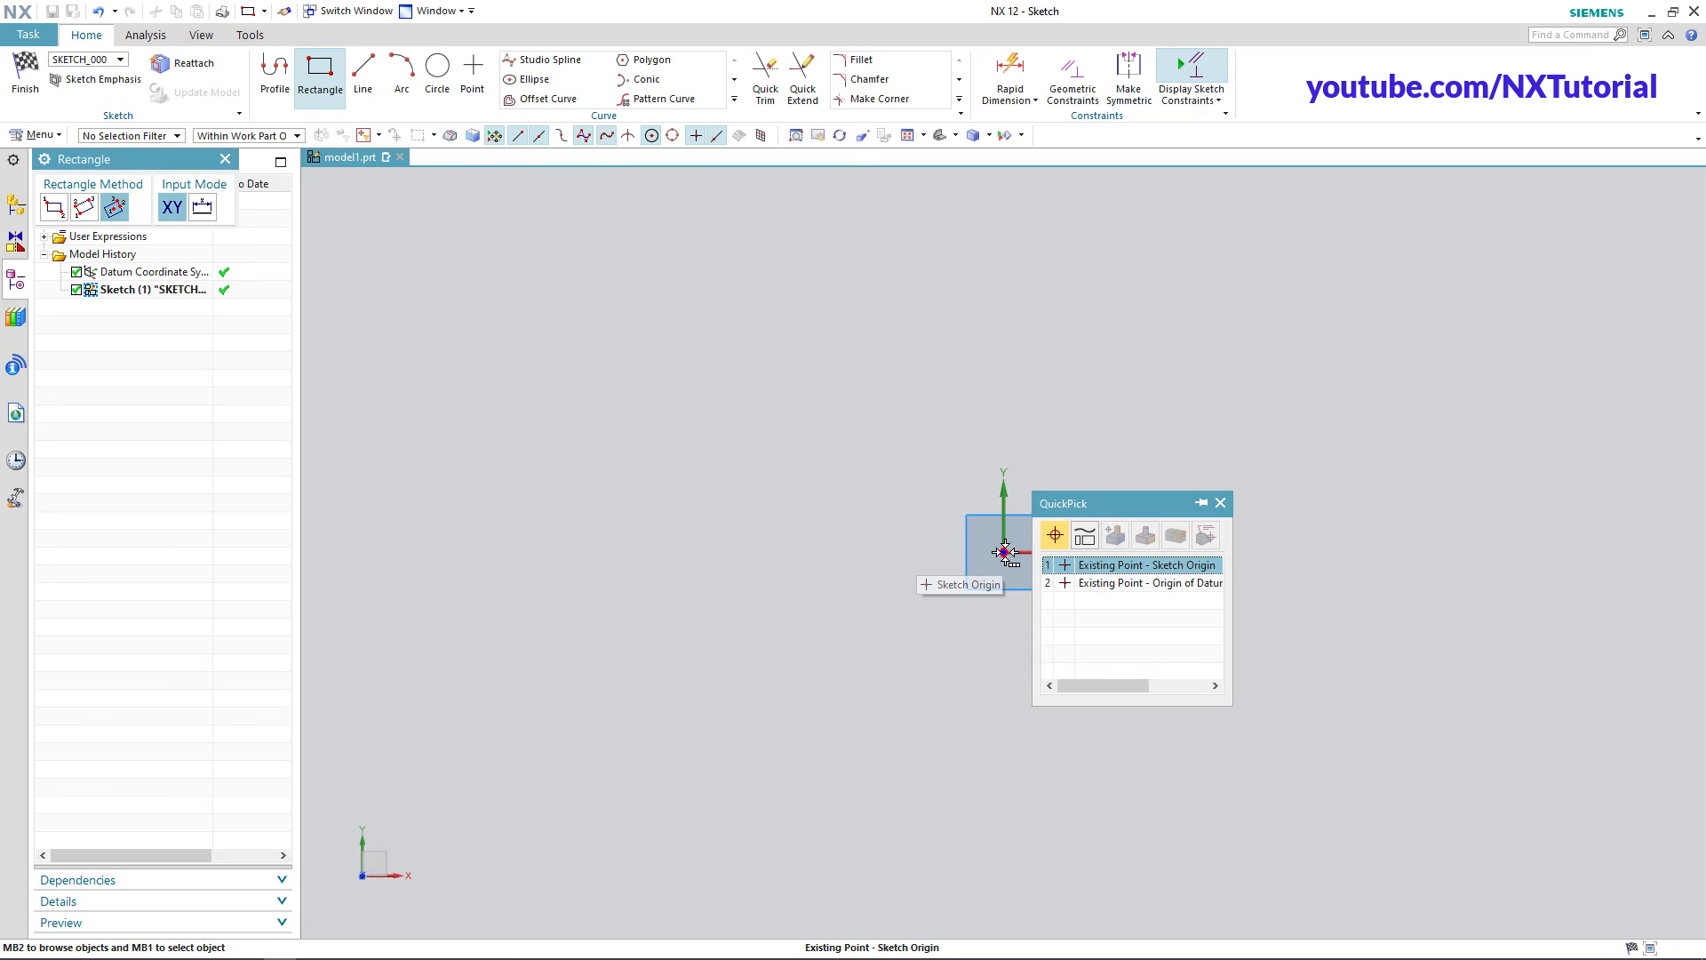
{"action": "left_click", "coordinate": [1154, 573]}
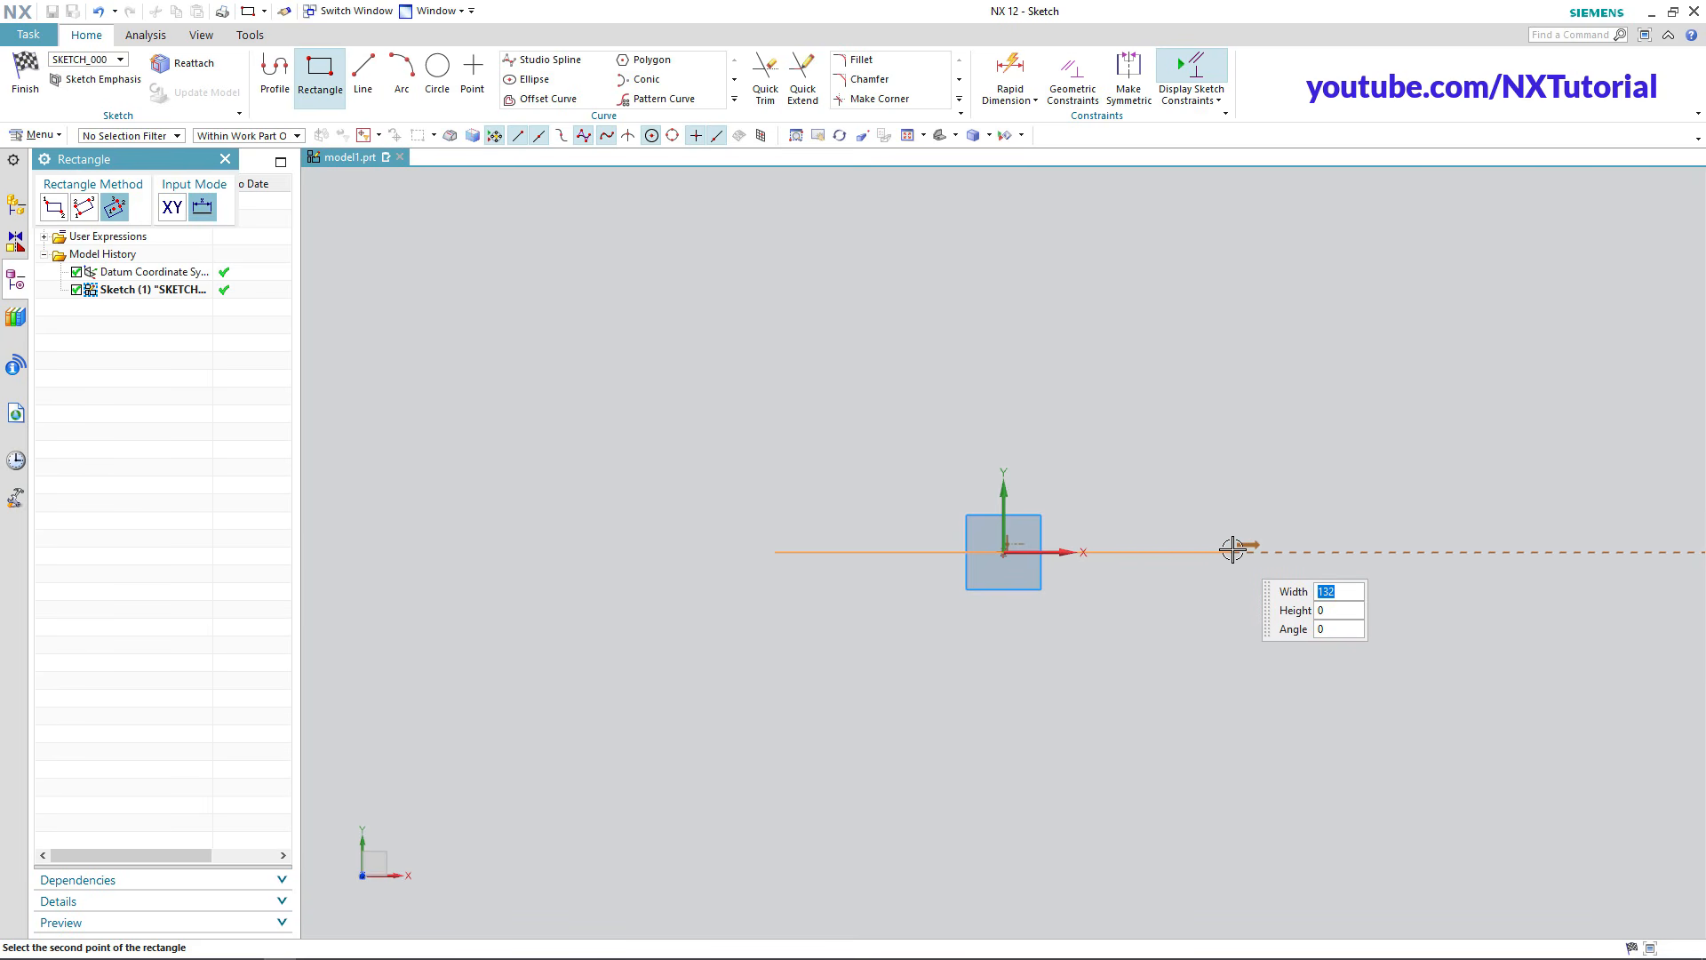
{"action": "type", "text": "118"}
{"action": "key", "text": "Tab"}
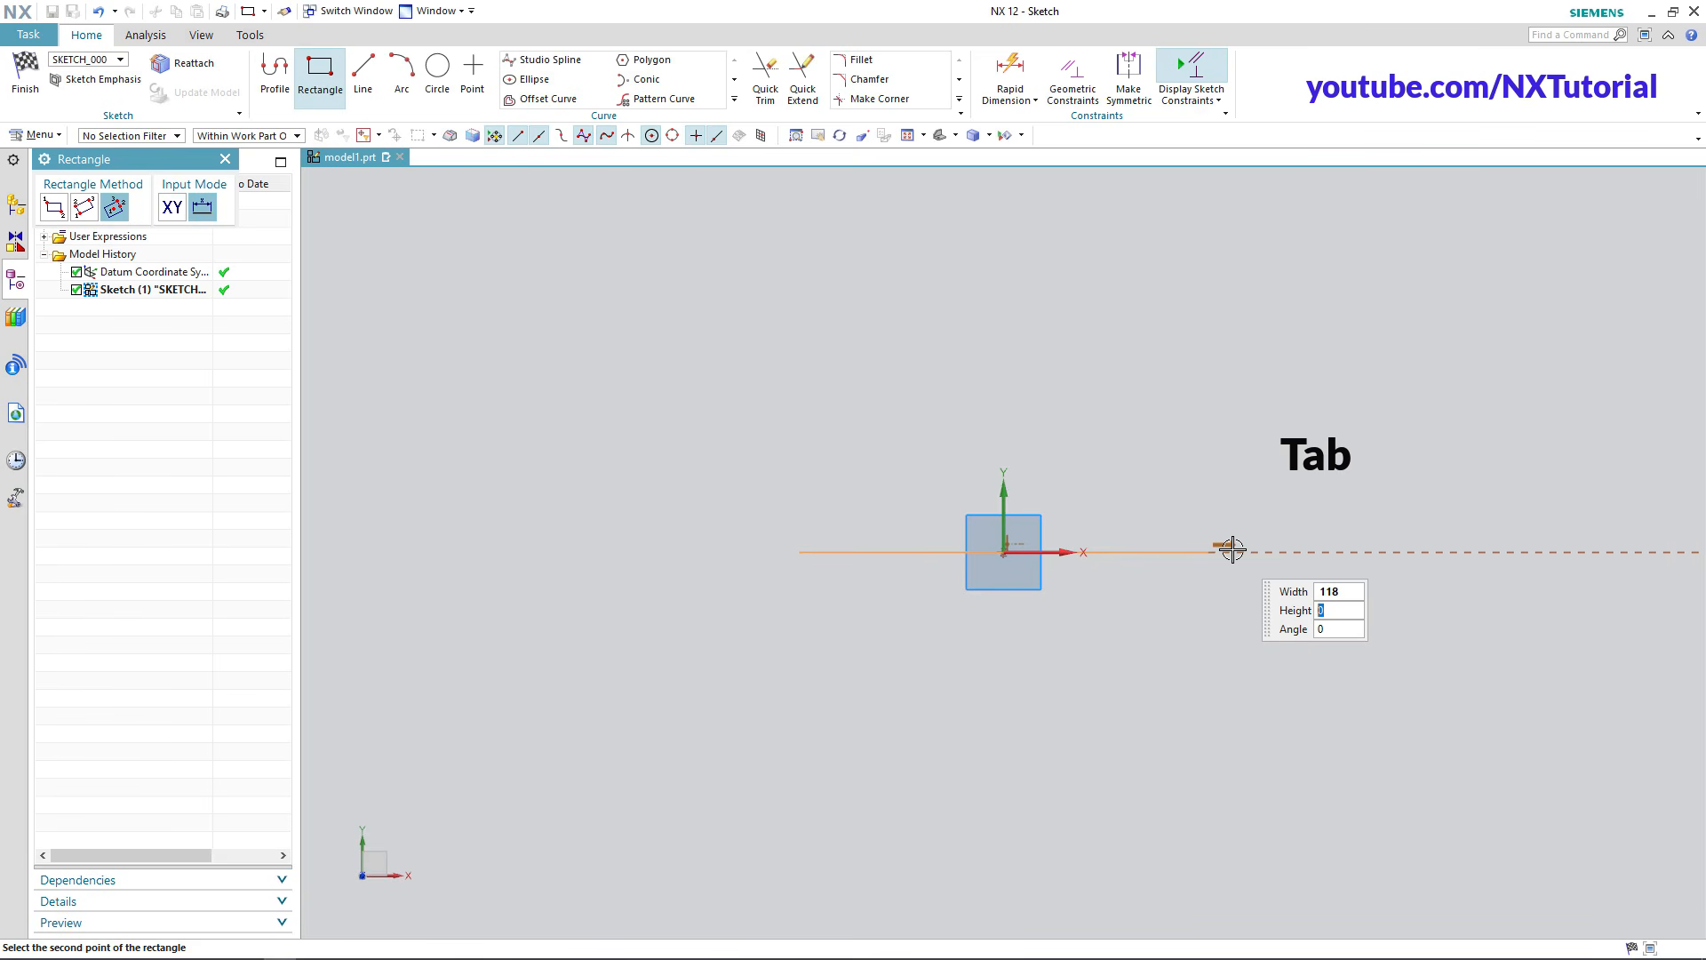
{"action": "type", "text": "44"}
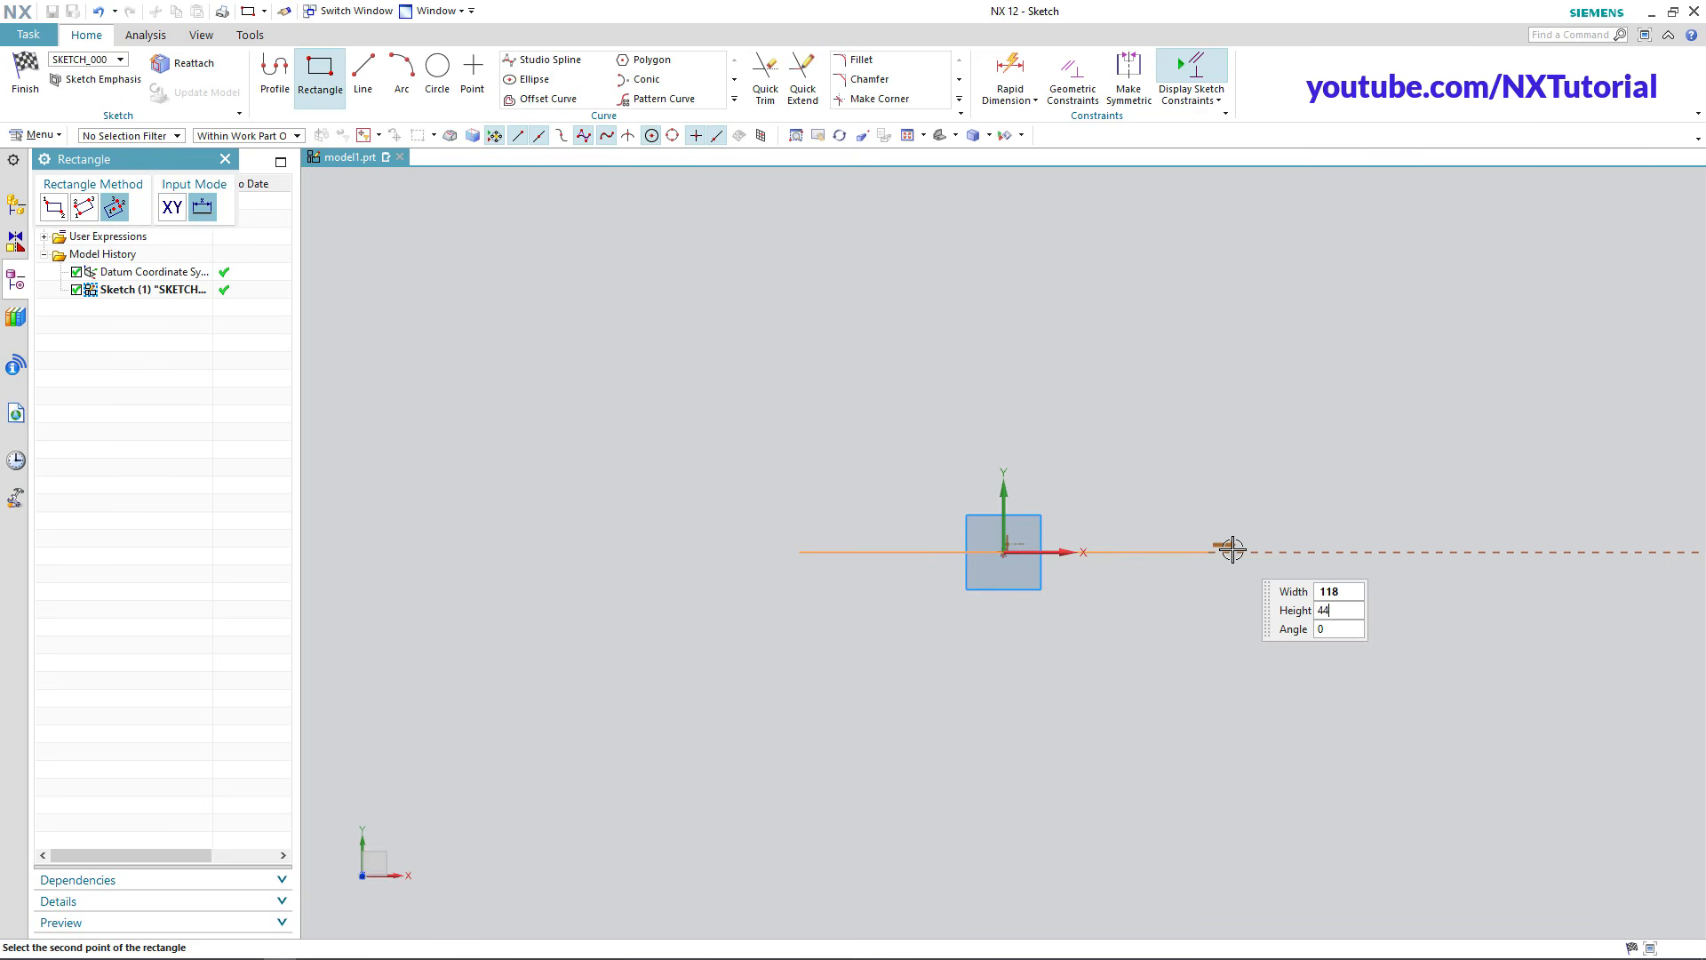
{"action": "key", "text": "Tab"}
{"action": "left_click", "coordinate": [1233, 551]}
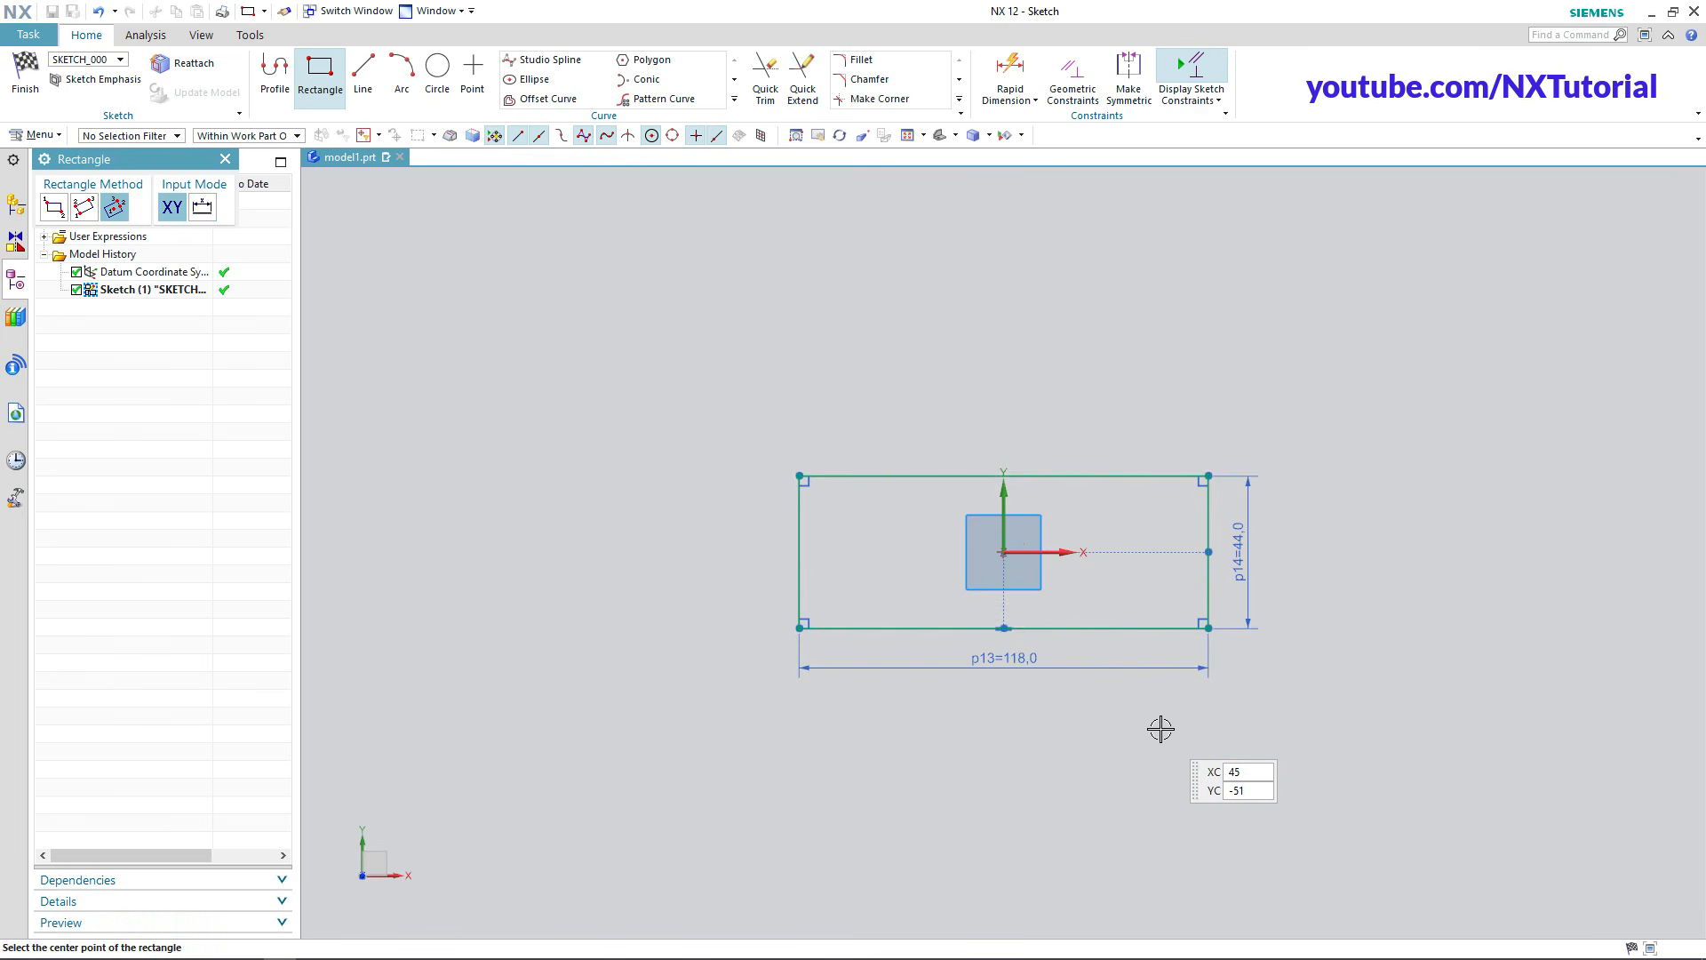
{"action": "key", "text": "Escape"}
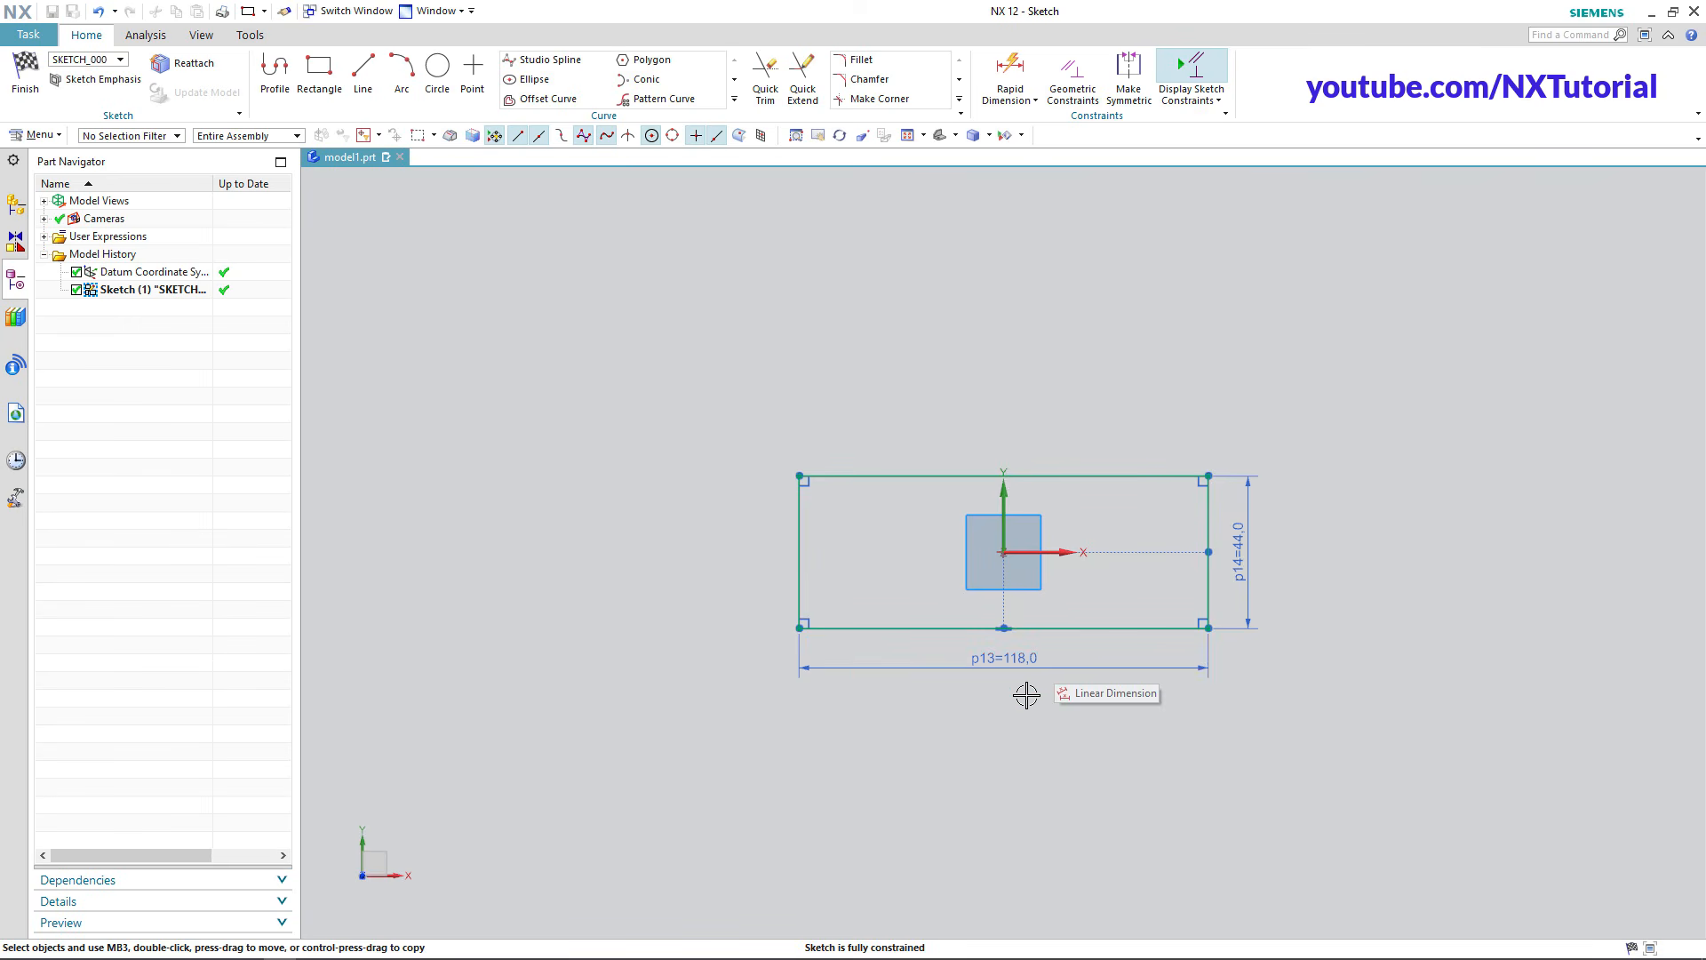
{"action": "double_click", "coordinate": [1029, 659]}
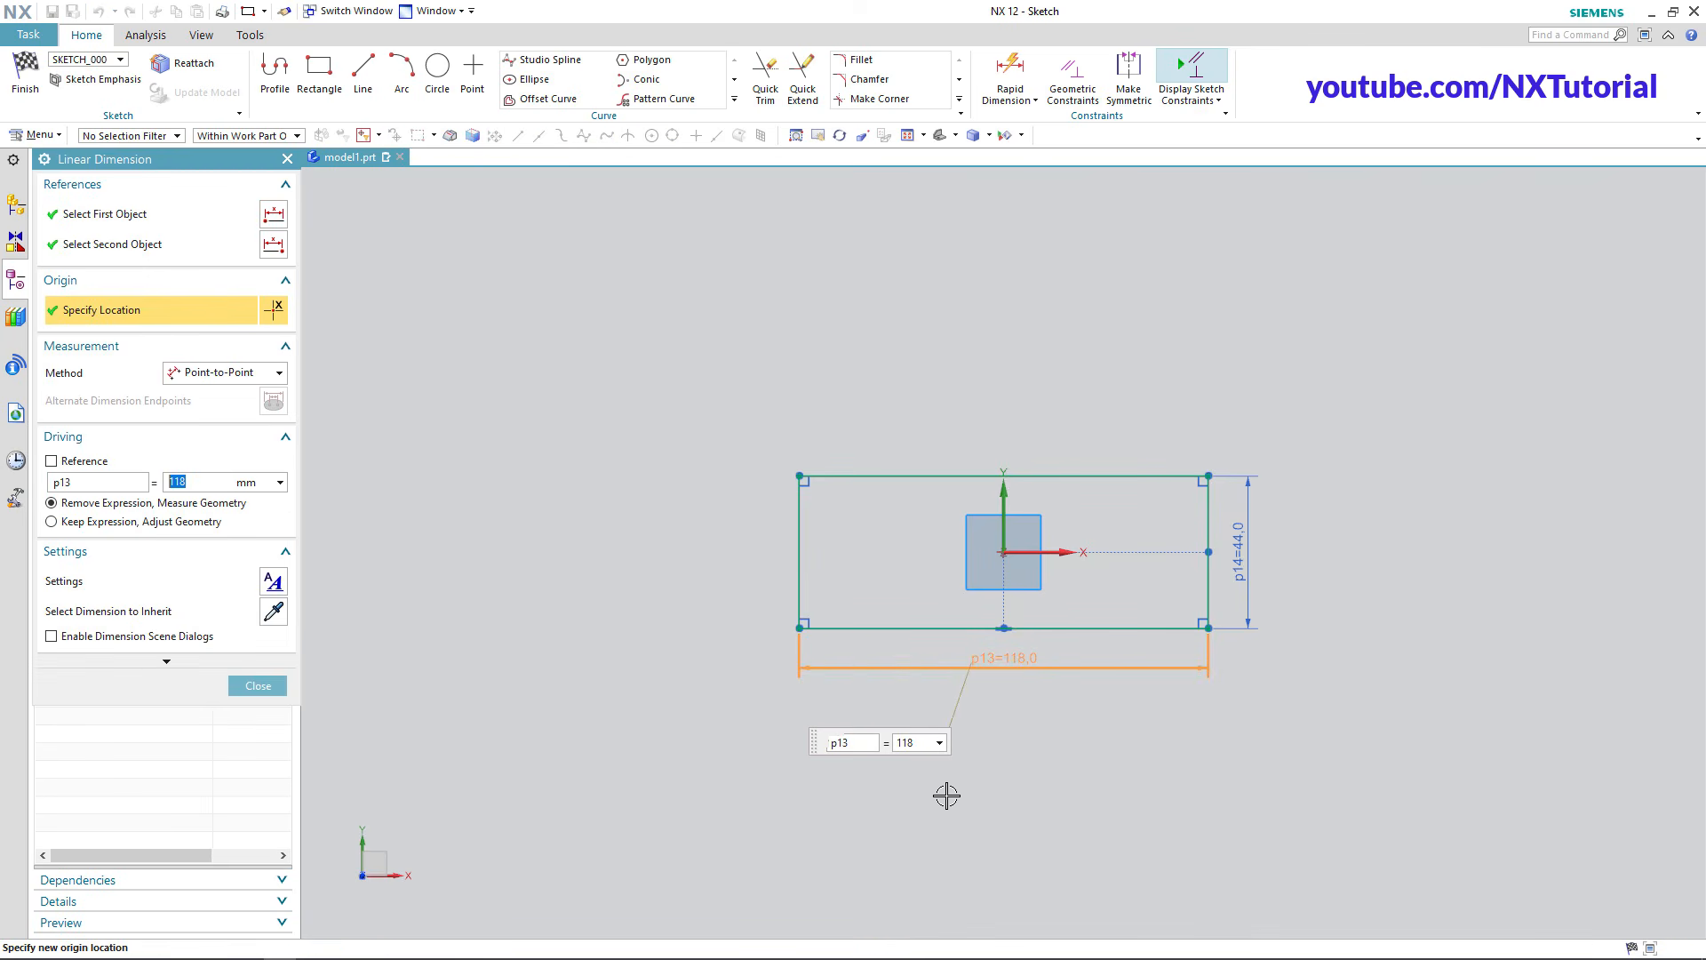
{"action": "middle_click", "coordinate": [1086, 746]}
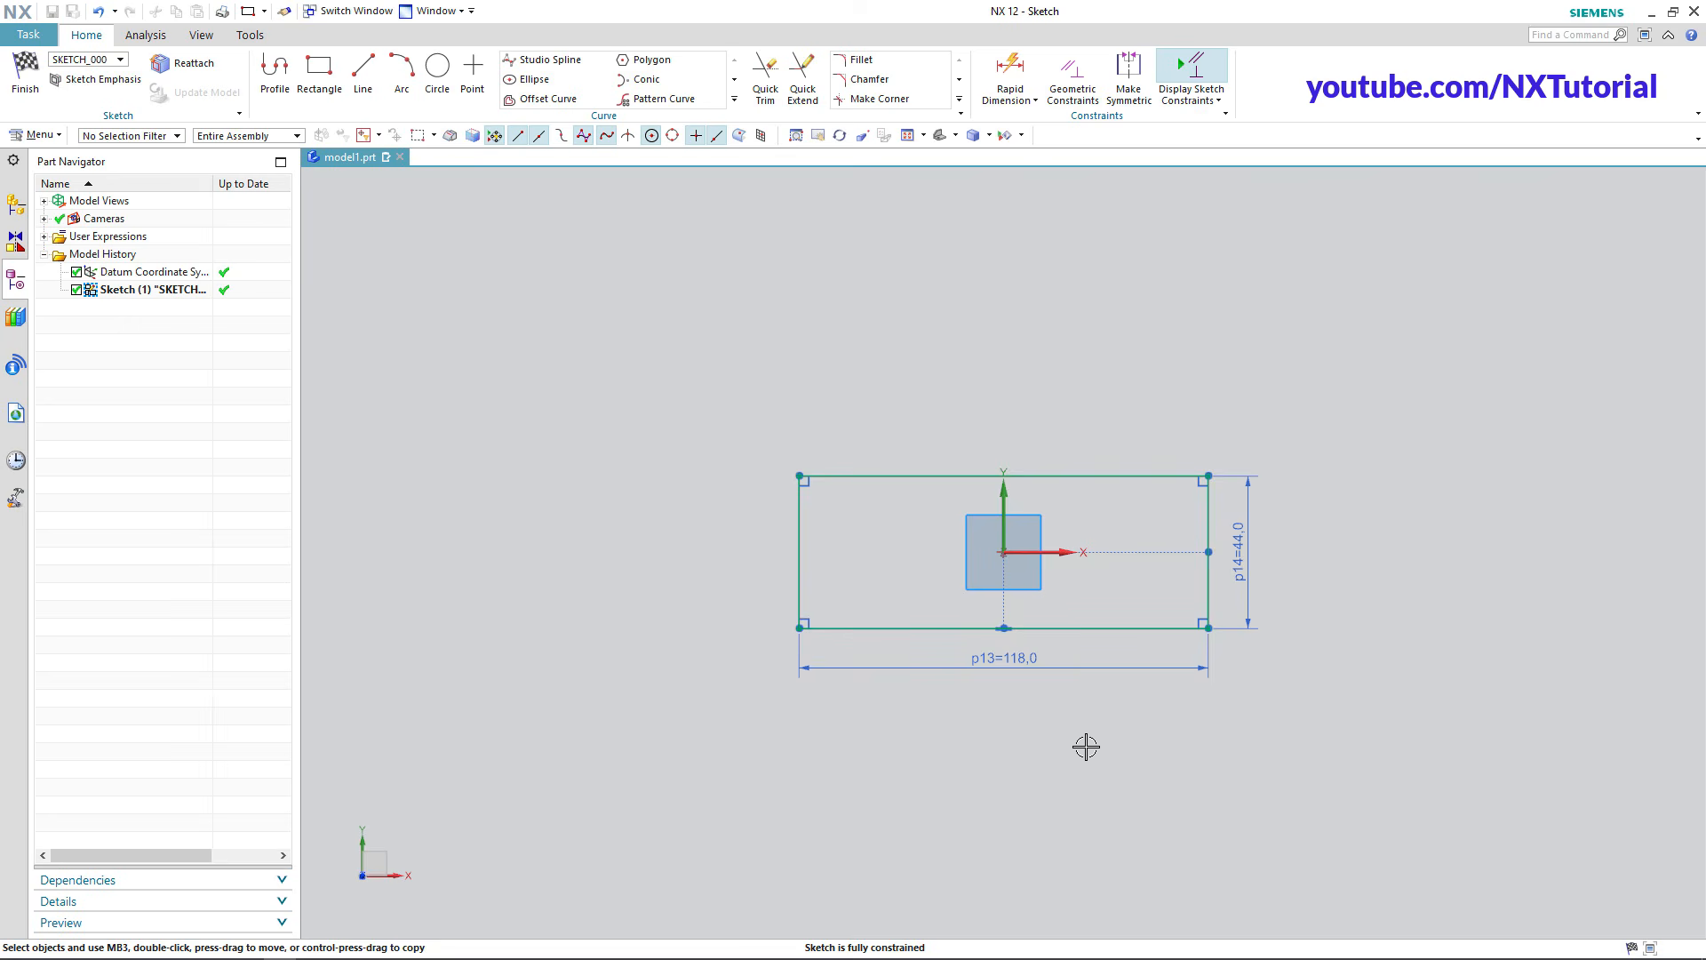
Finish the sketch and extrude the rectangle from 0 to 16 mm as the base block.
{"action": "right_click", "coordinate": [1299, 408]}
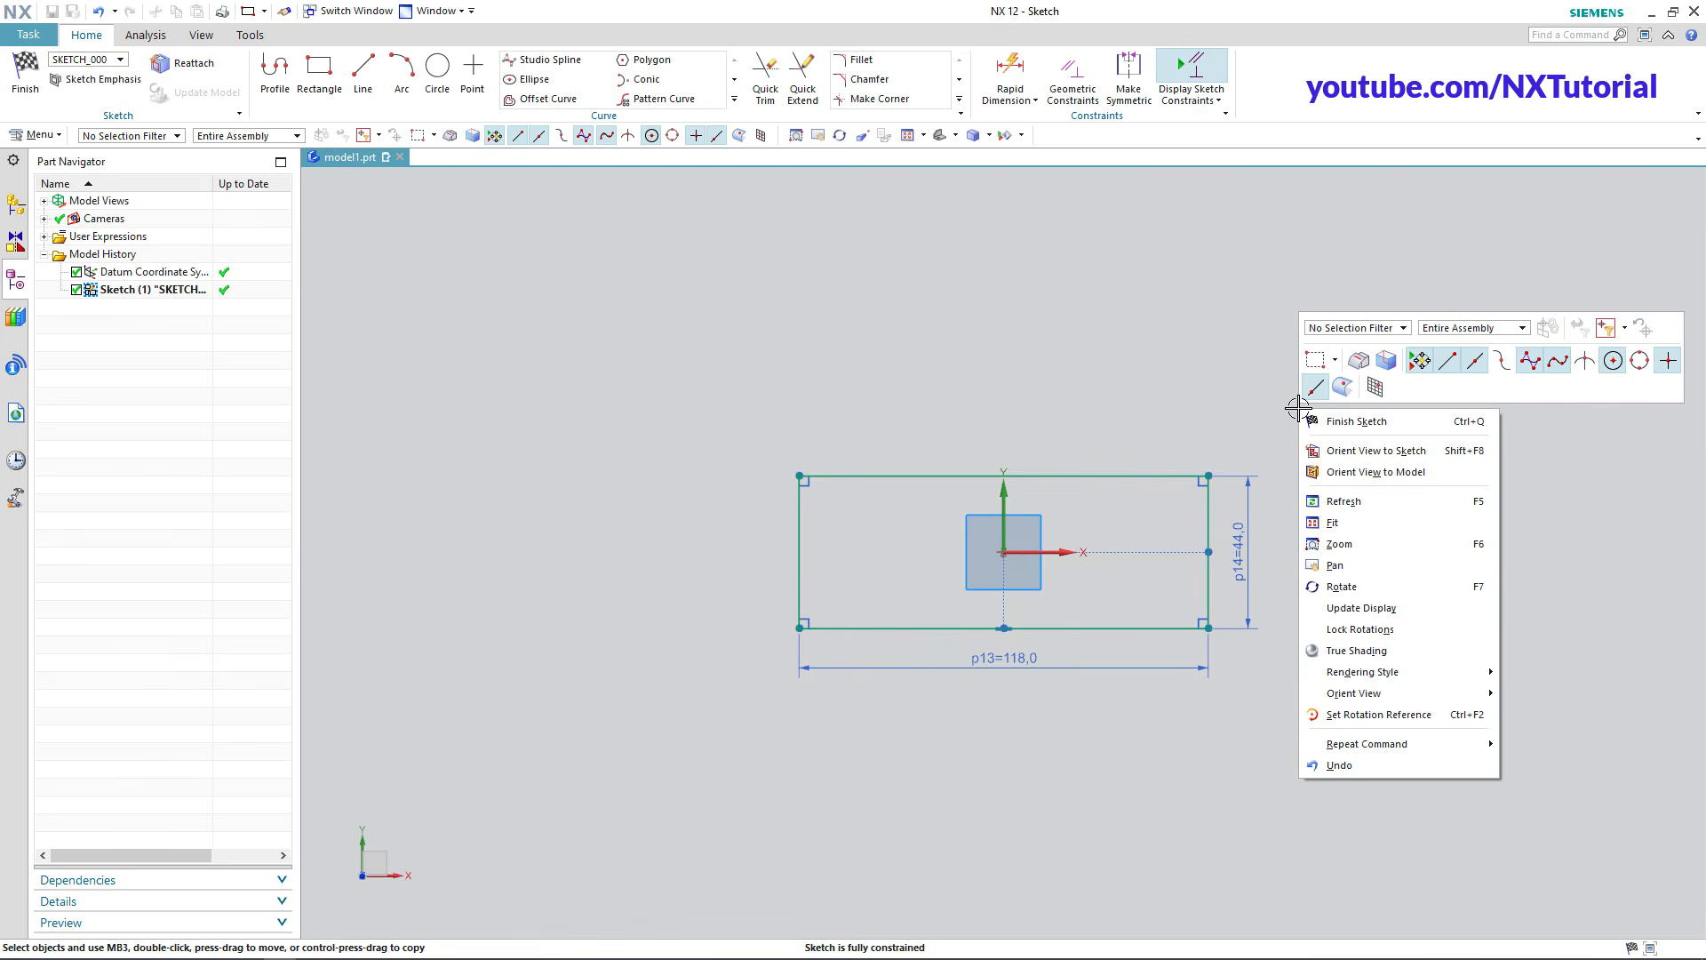
{"action": "left_click", "coordinate": [1355, 423]}
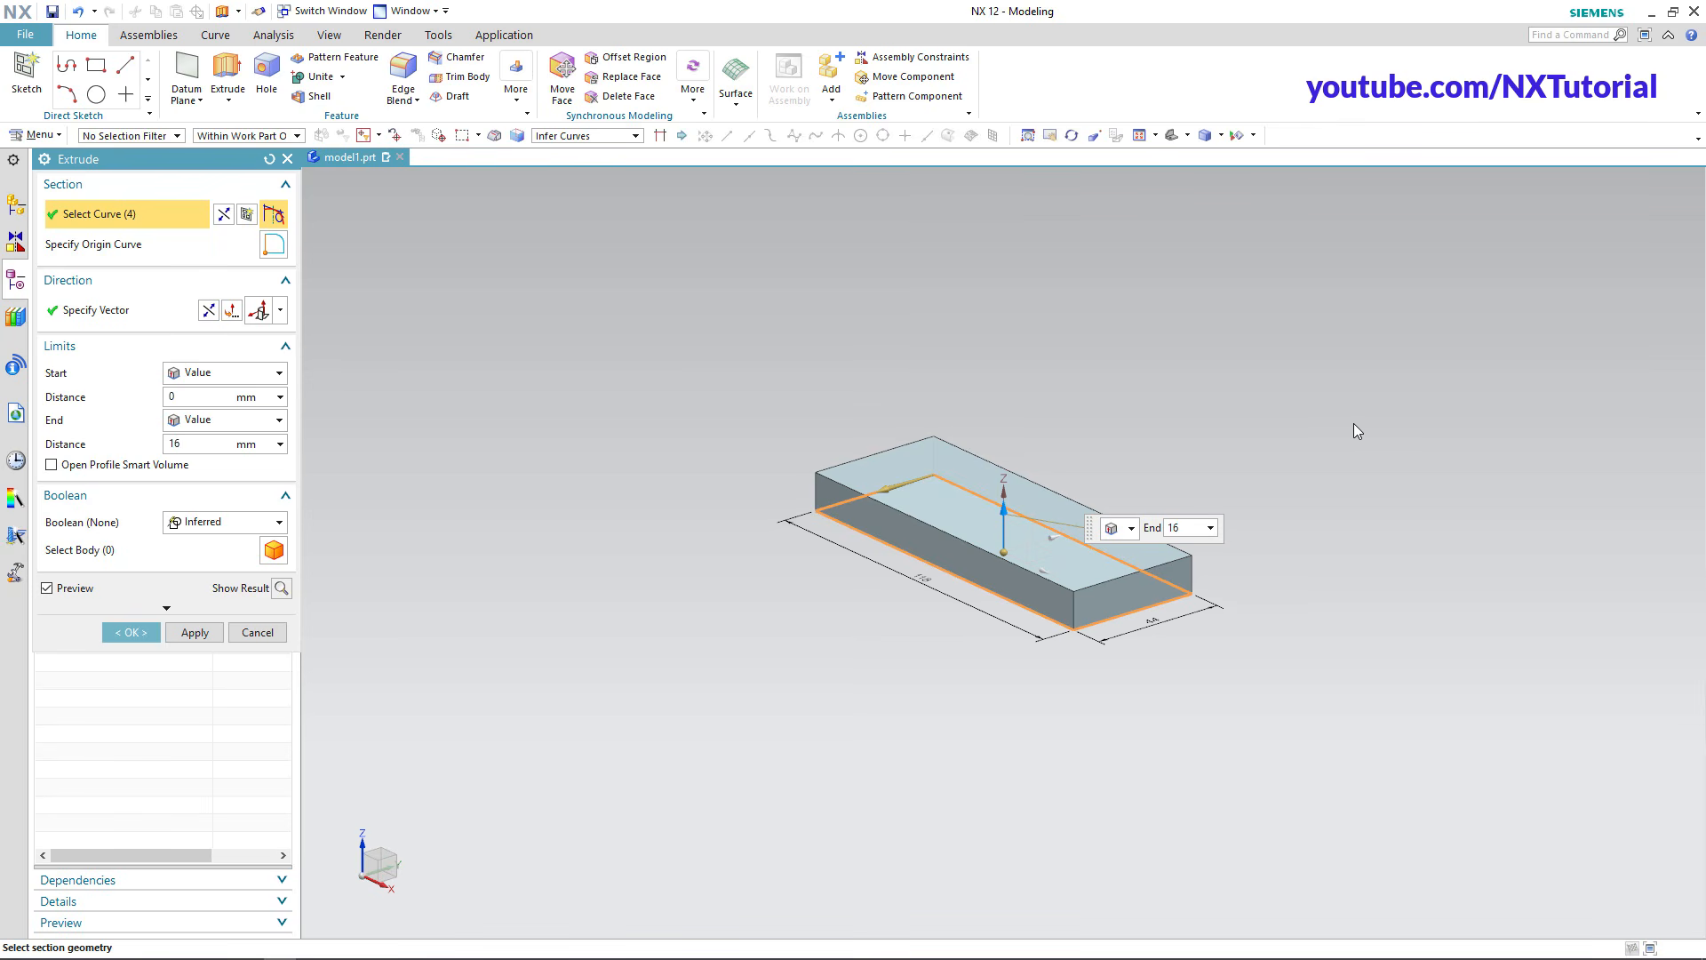
{"action": "key", "text": "Return"}
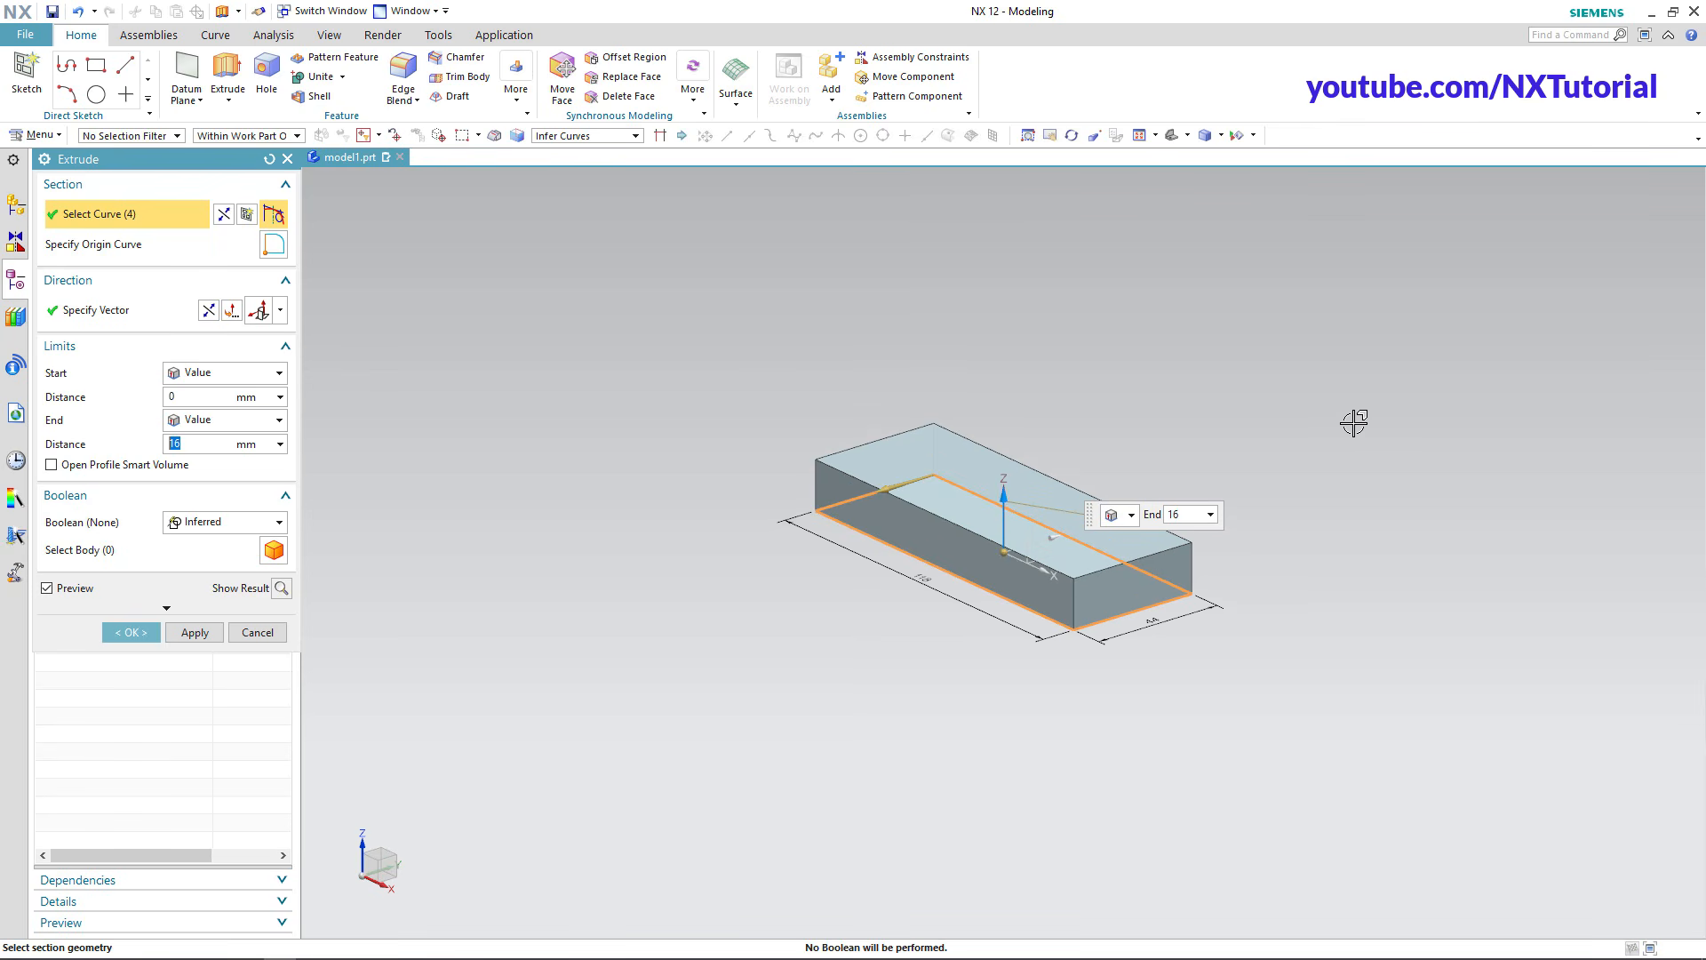
{"action": "middle_click", "coordinate": [1352, 423]}
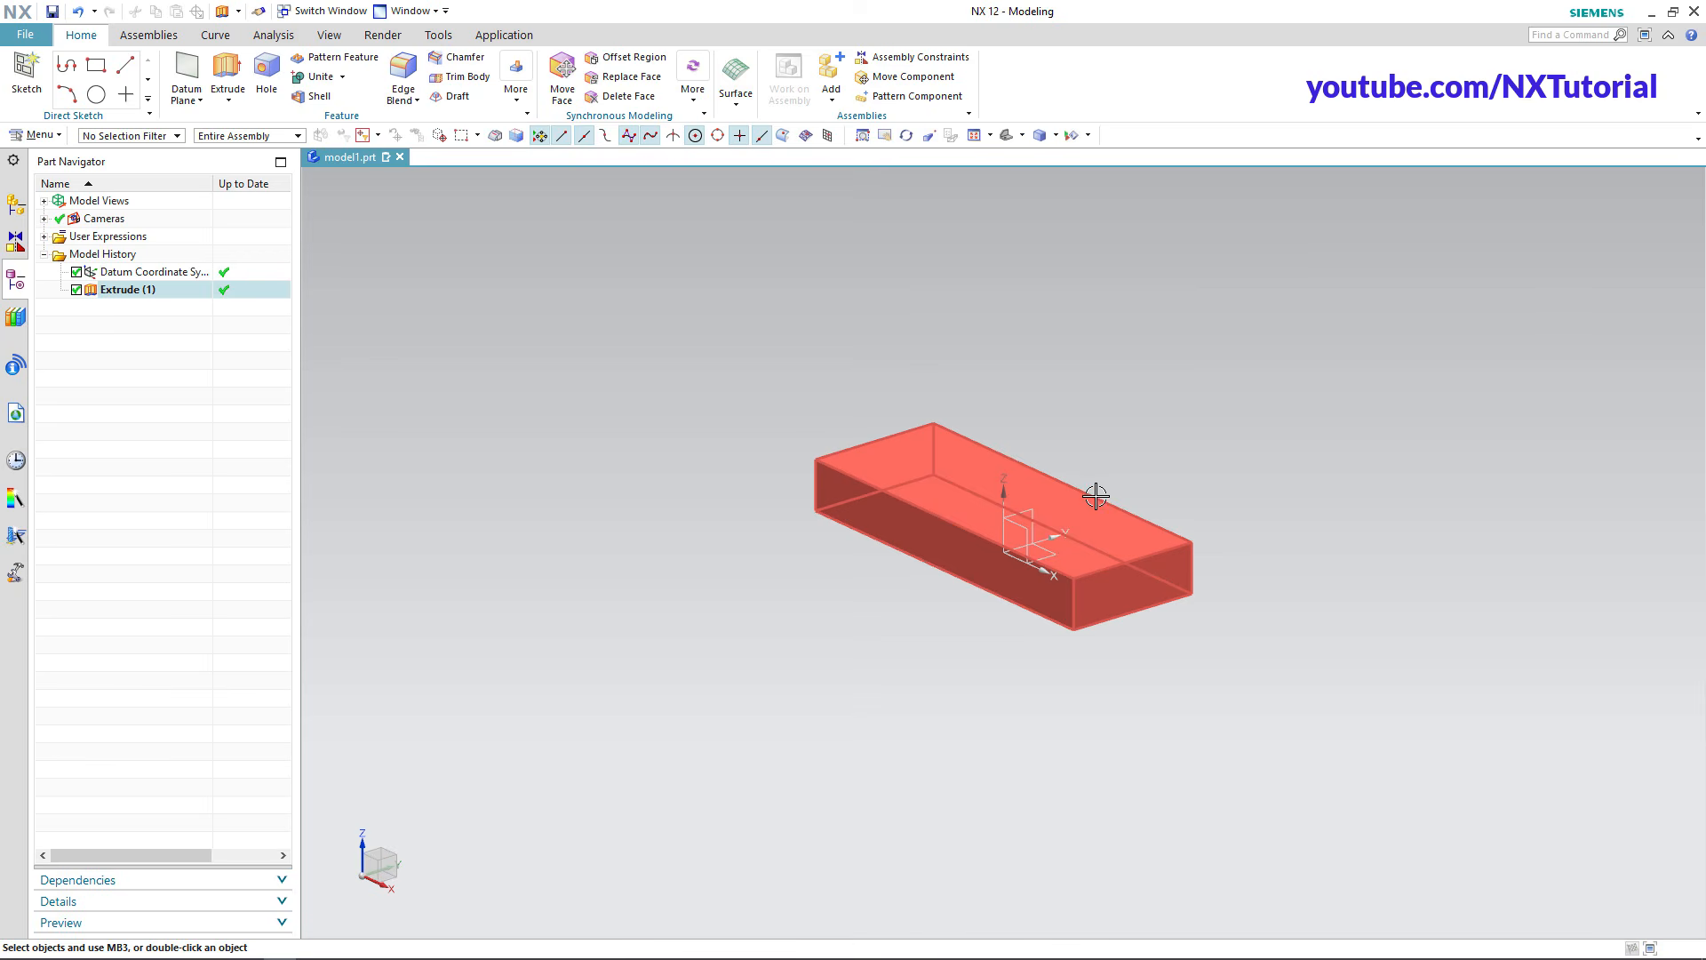
Examine the extruded base block up close by zooming in and out and panning the view.
{"action": "scroll", "coordinate": [1118, 486], "scroll_direction": "up", "scroll_amount": 2}
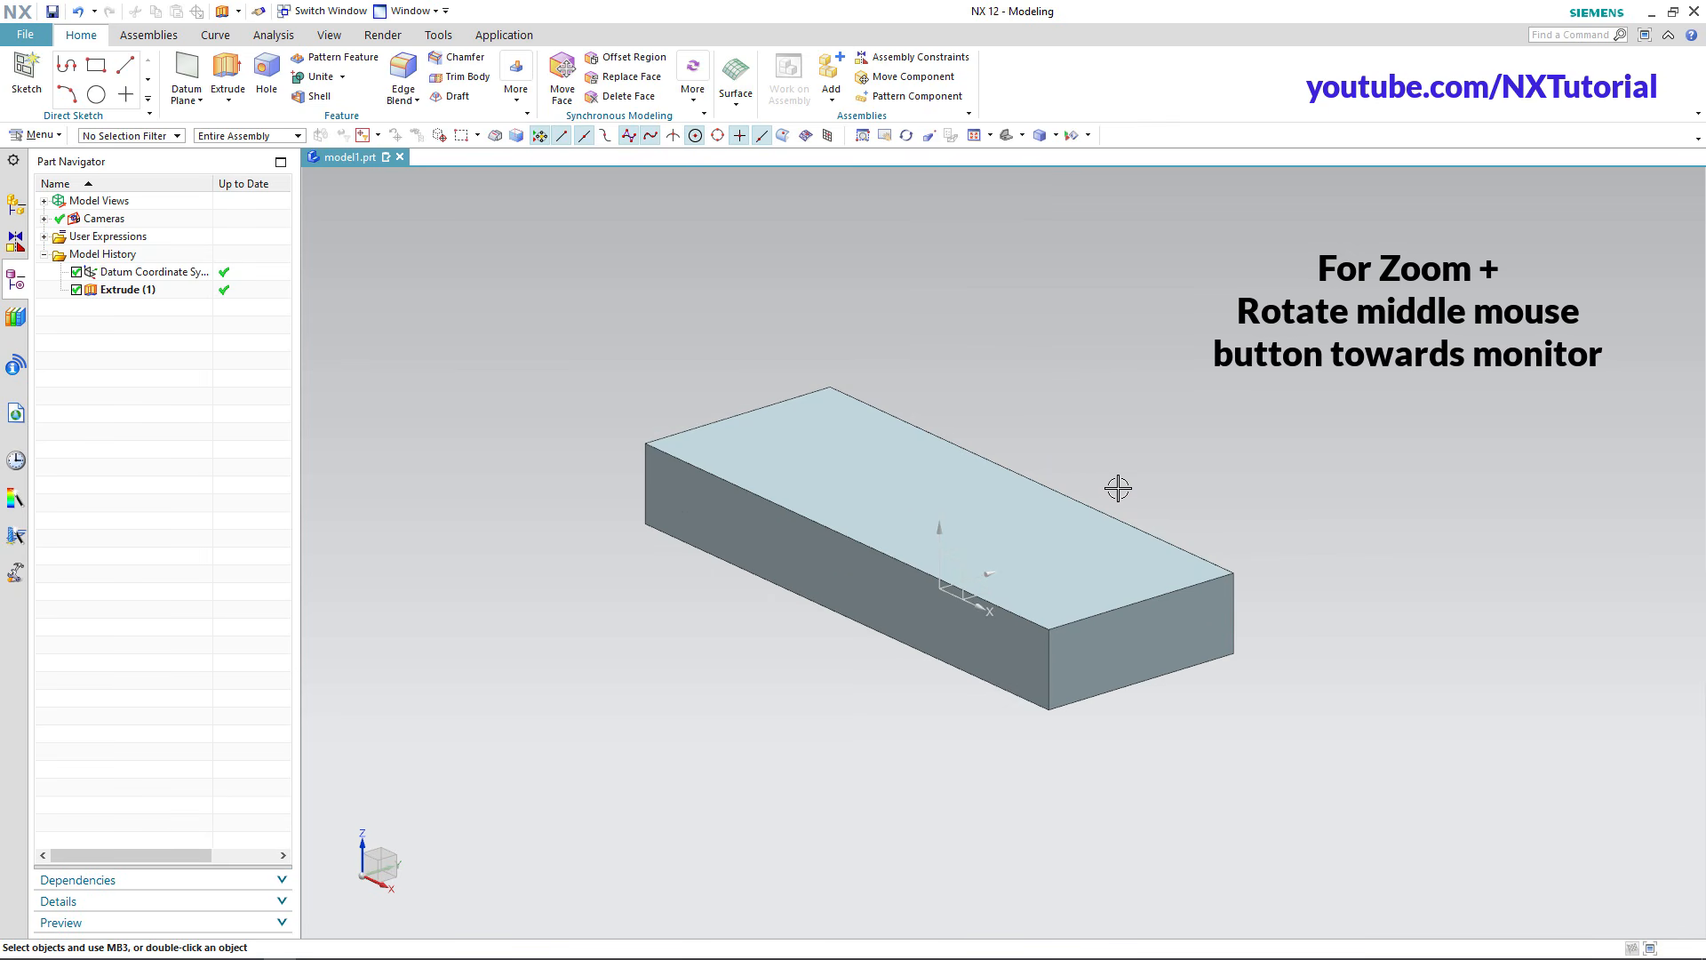
{"action": "scroll", "coordinate": [1117, 486], "scroll_direction": "up", "scroll_amount": 1}
{"action": "scroll", "coordinate": [1104, 485], "scroll_direction": "up", "scroll_amount": 2}
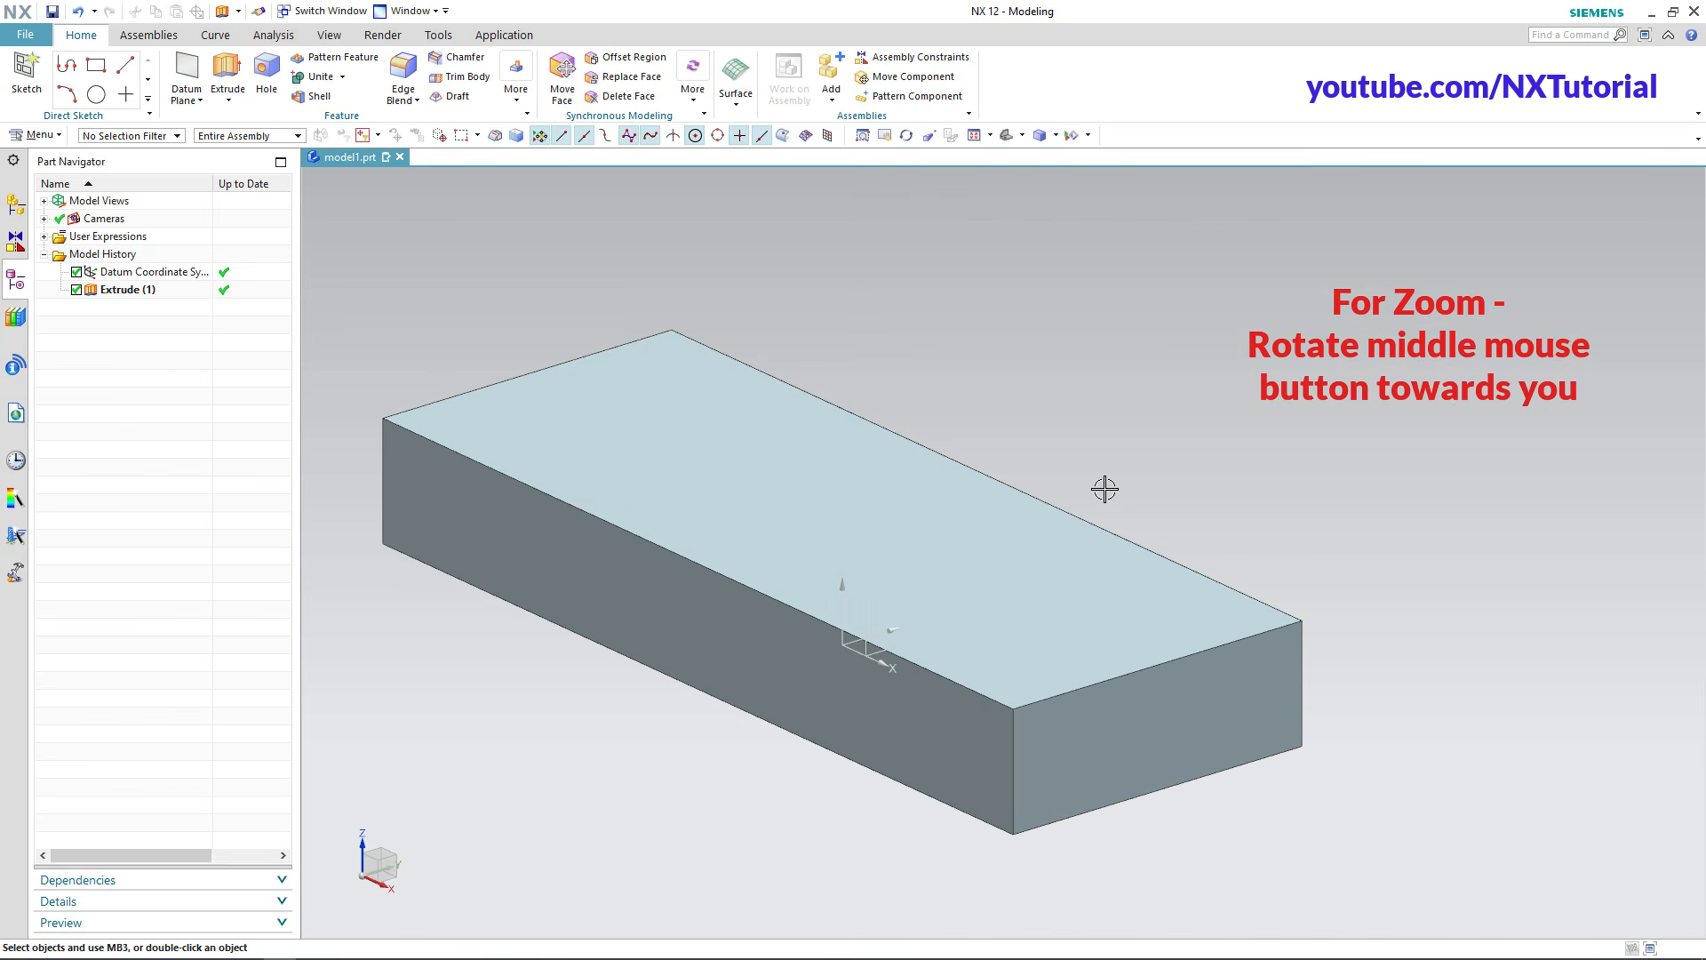
{"action": "scroll", "coordinate": [1104, 480], "scroll_direction": "down", "scroll_amount": 1}
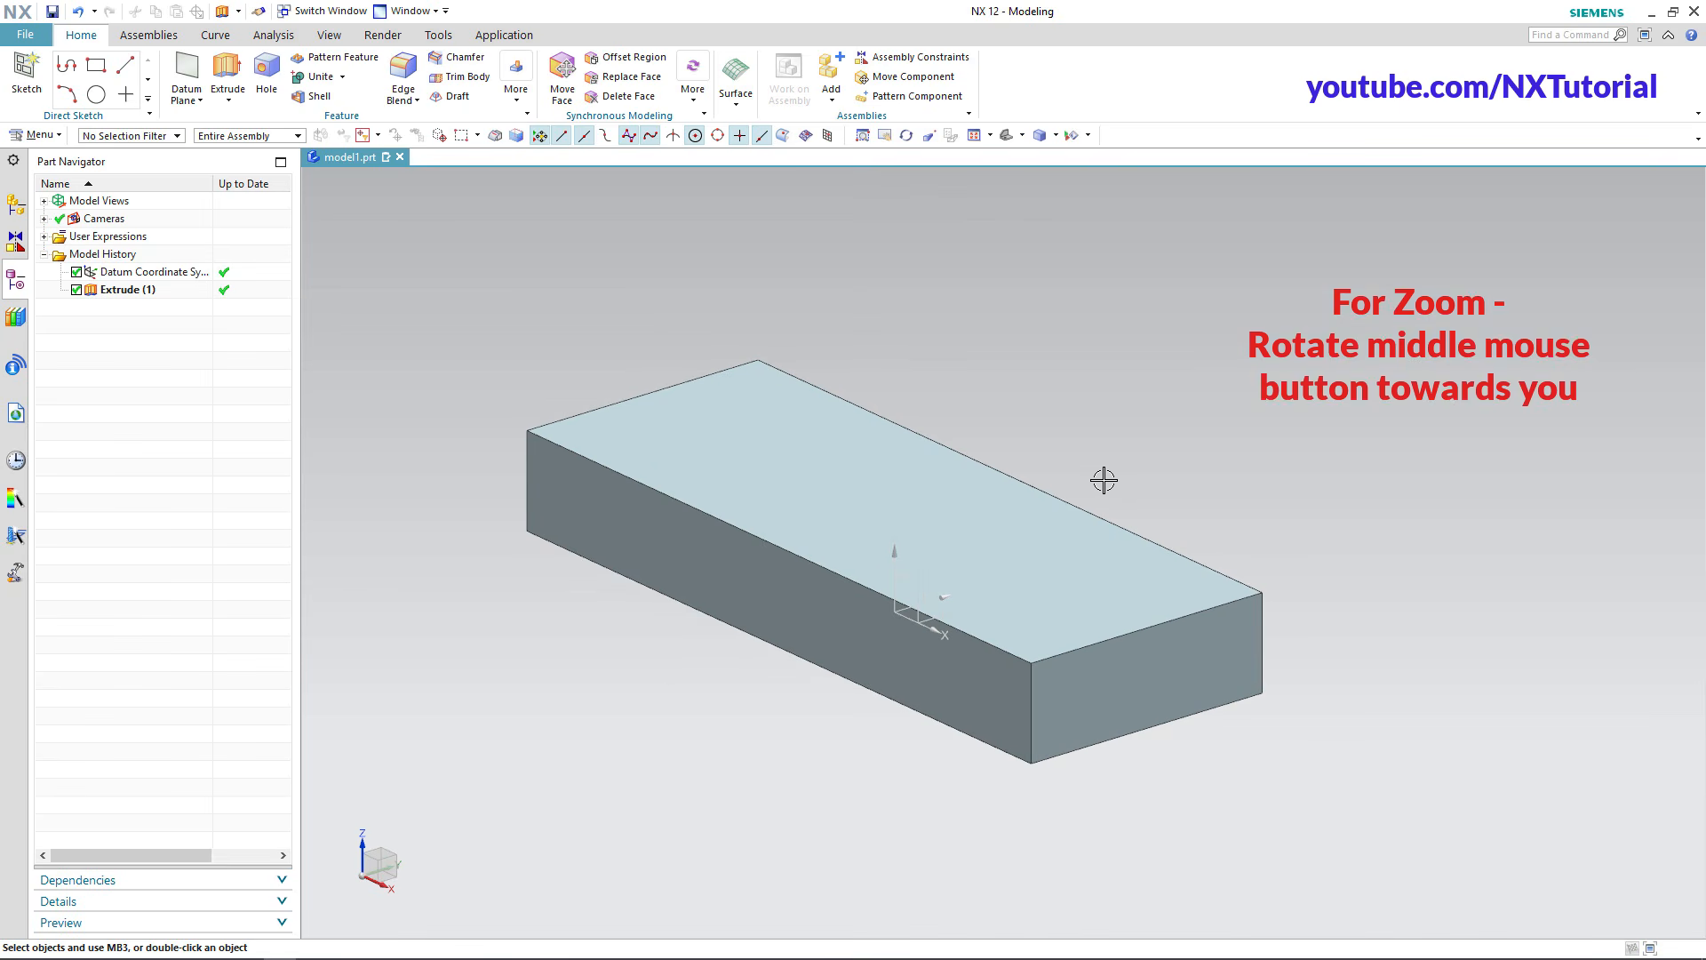
{"action": "scroll", "coordinate": [1103, 480], "scroll_direction": "down", "scroll_amount": 2}
{"action": "scroll", "coordinate": [1103, 479], "scroll_direction": "up", "scroll_amount": 2}
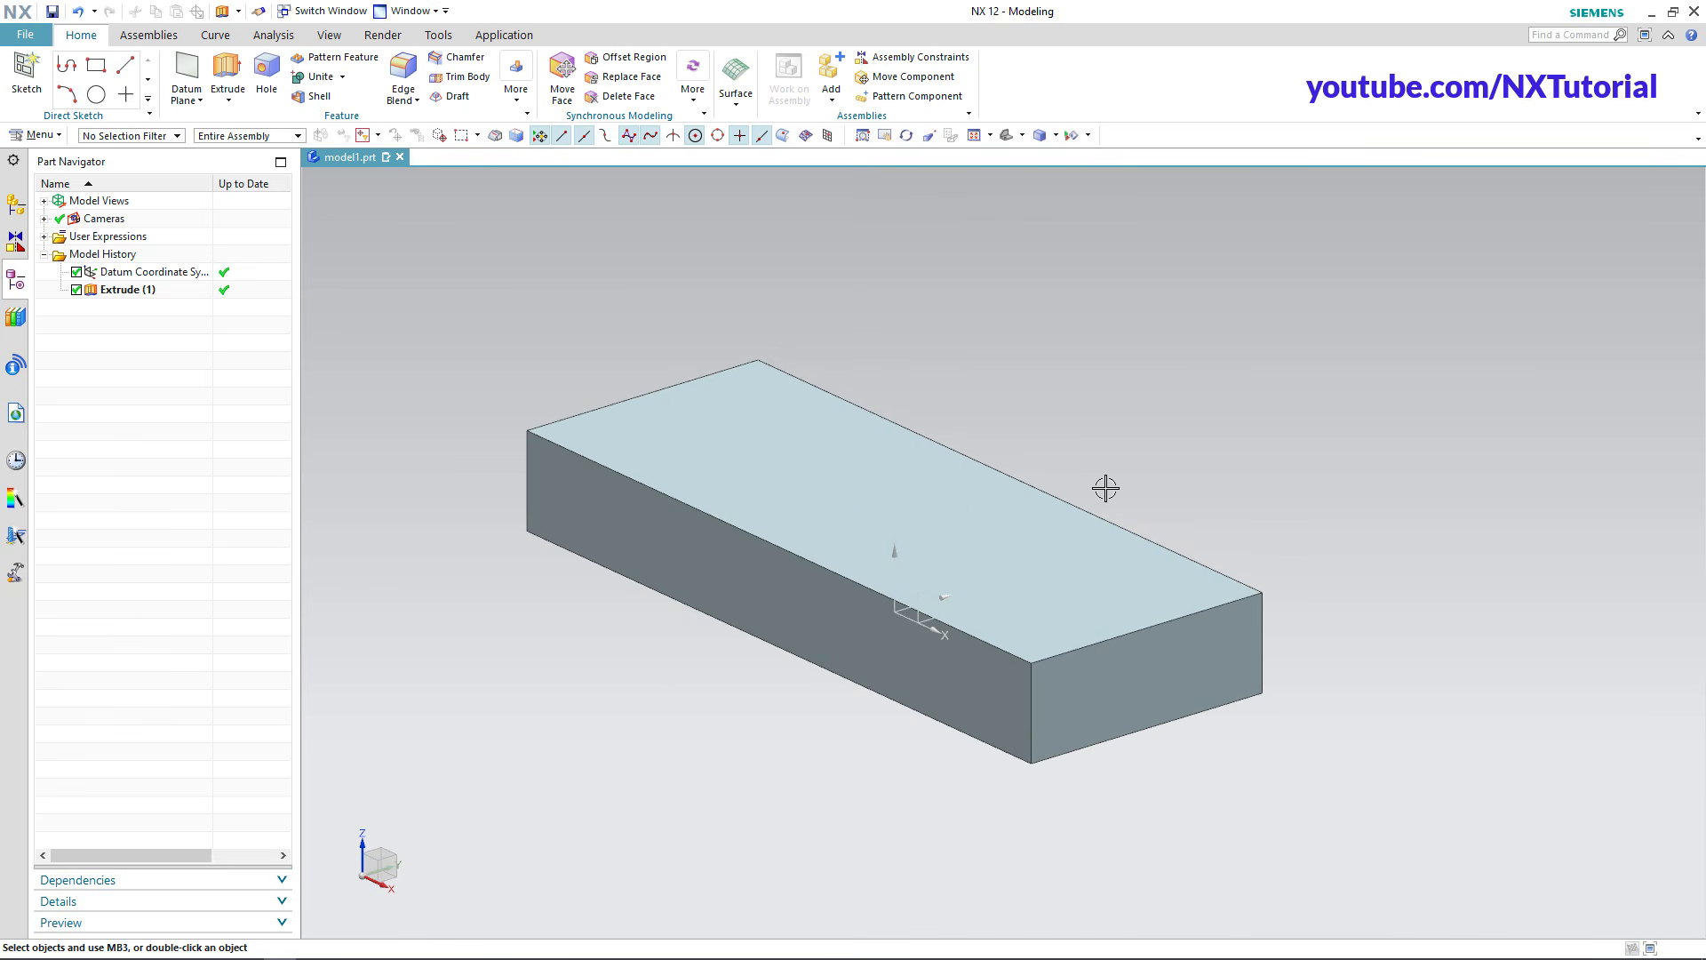
{"action": "scroll", "coordinate": [1104, 480], "scroll_direction": "up", "scroll_amount": 1}
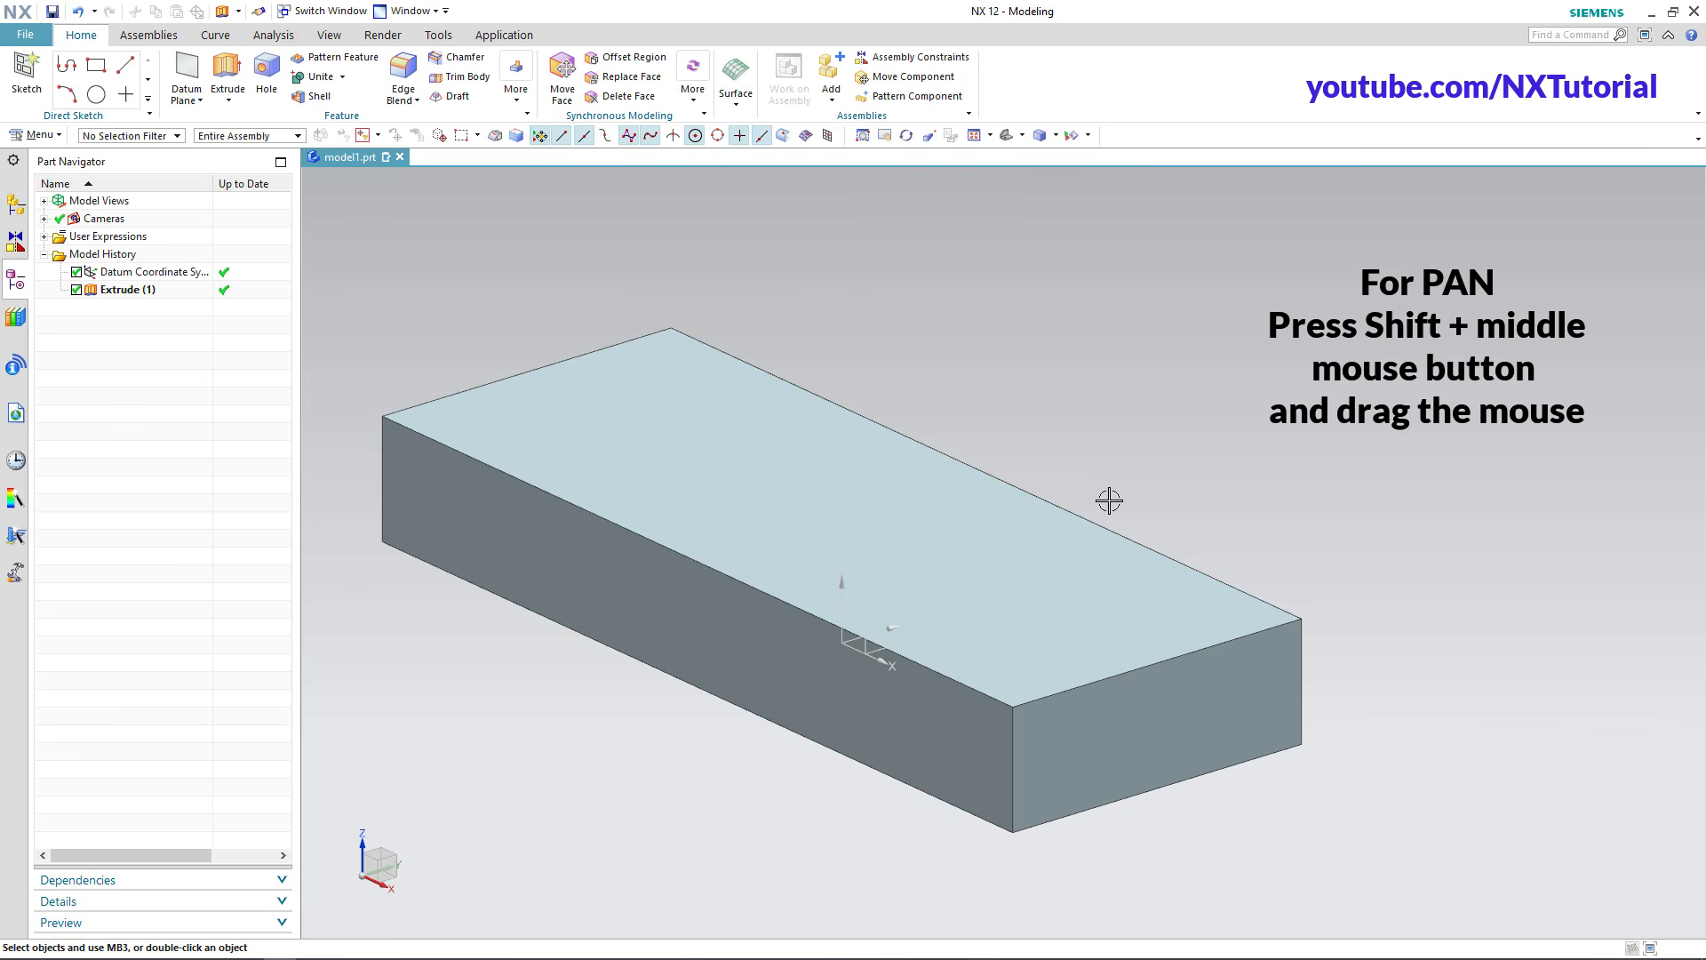
{"action": "middle_click_drag", "start_coordinate": [1109, 501], "coordinate": [1254, 480], "text": "shift"}
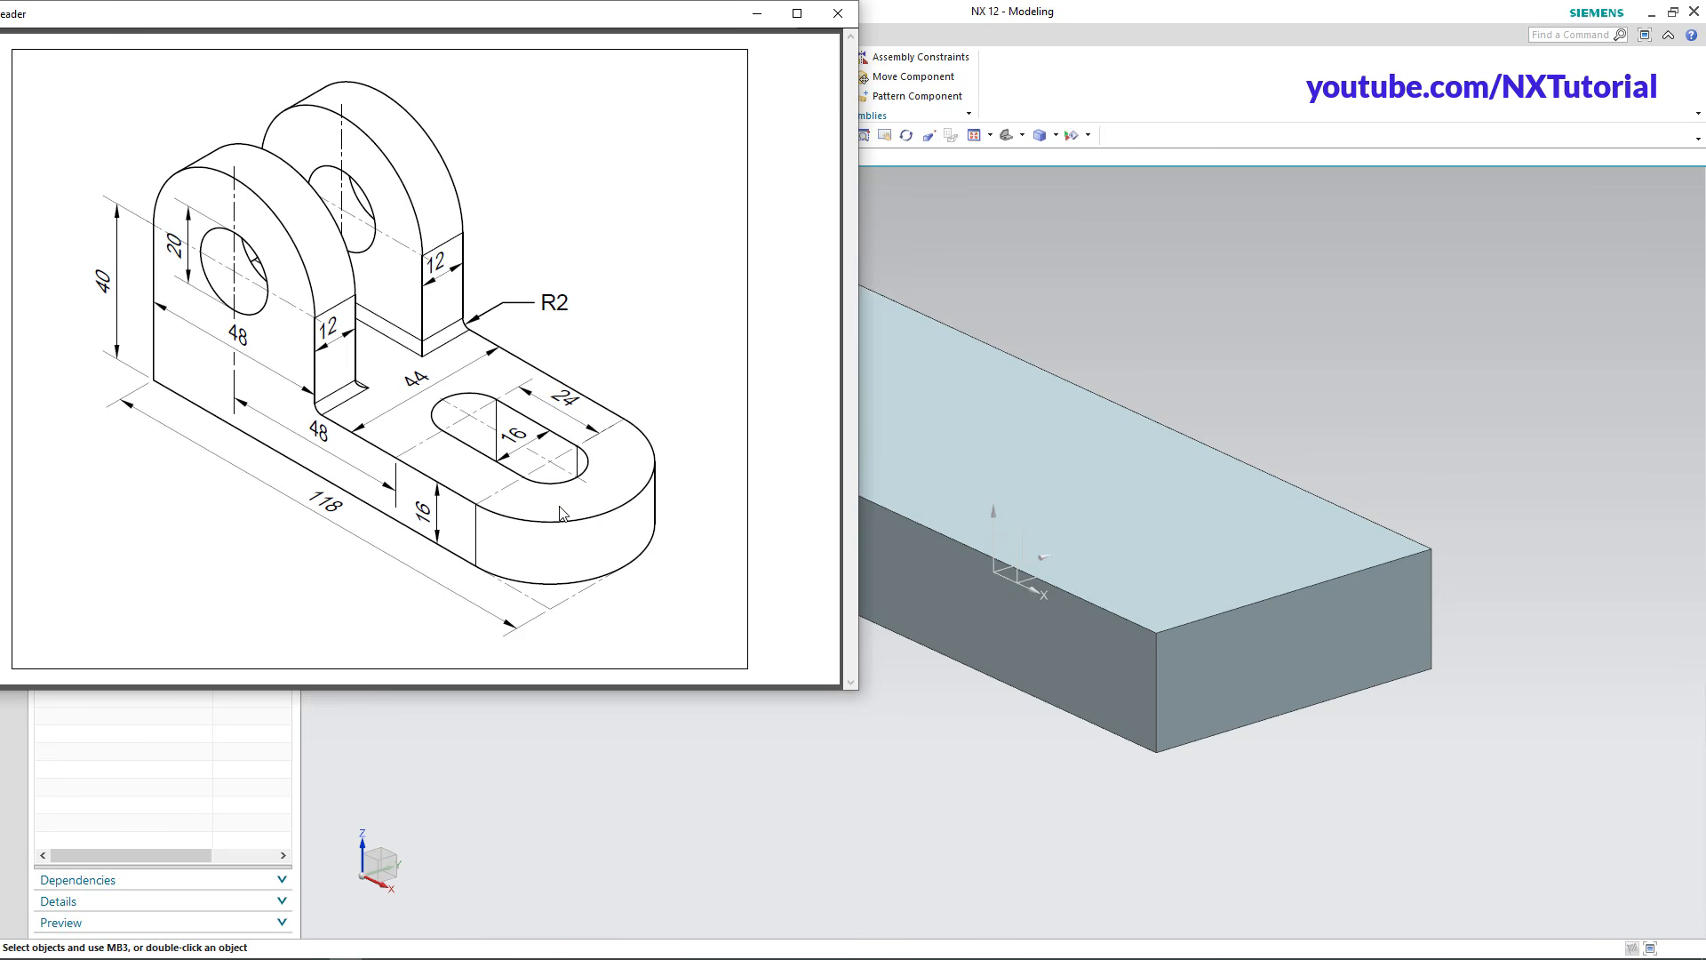
Round the two vertical edges at the base block's +X end with a 22 mm circular edge blend.
{"action": "left_click", "coordinate": [993, 754]}
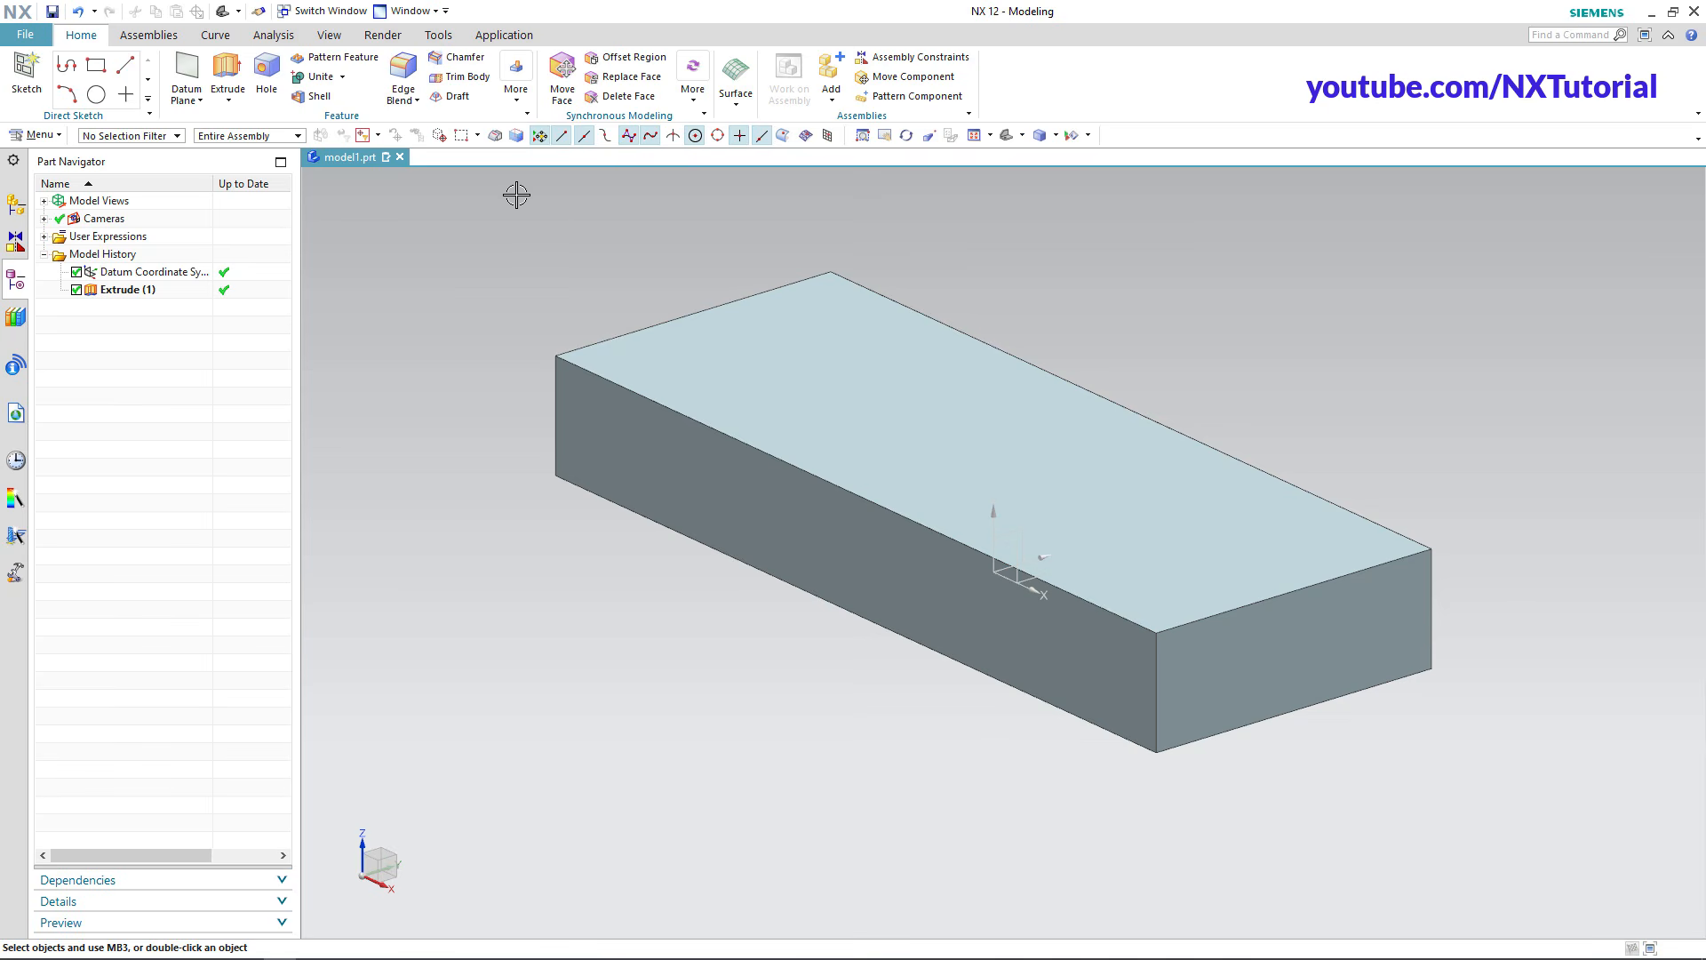
{"action": "left_click", "coordinate": [403, 78]}
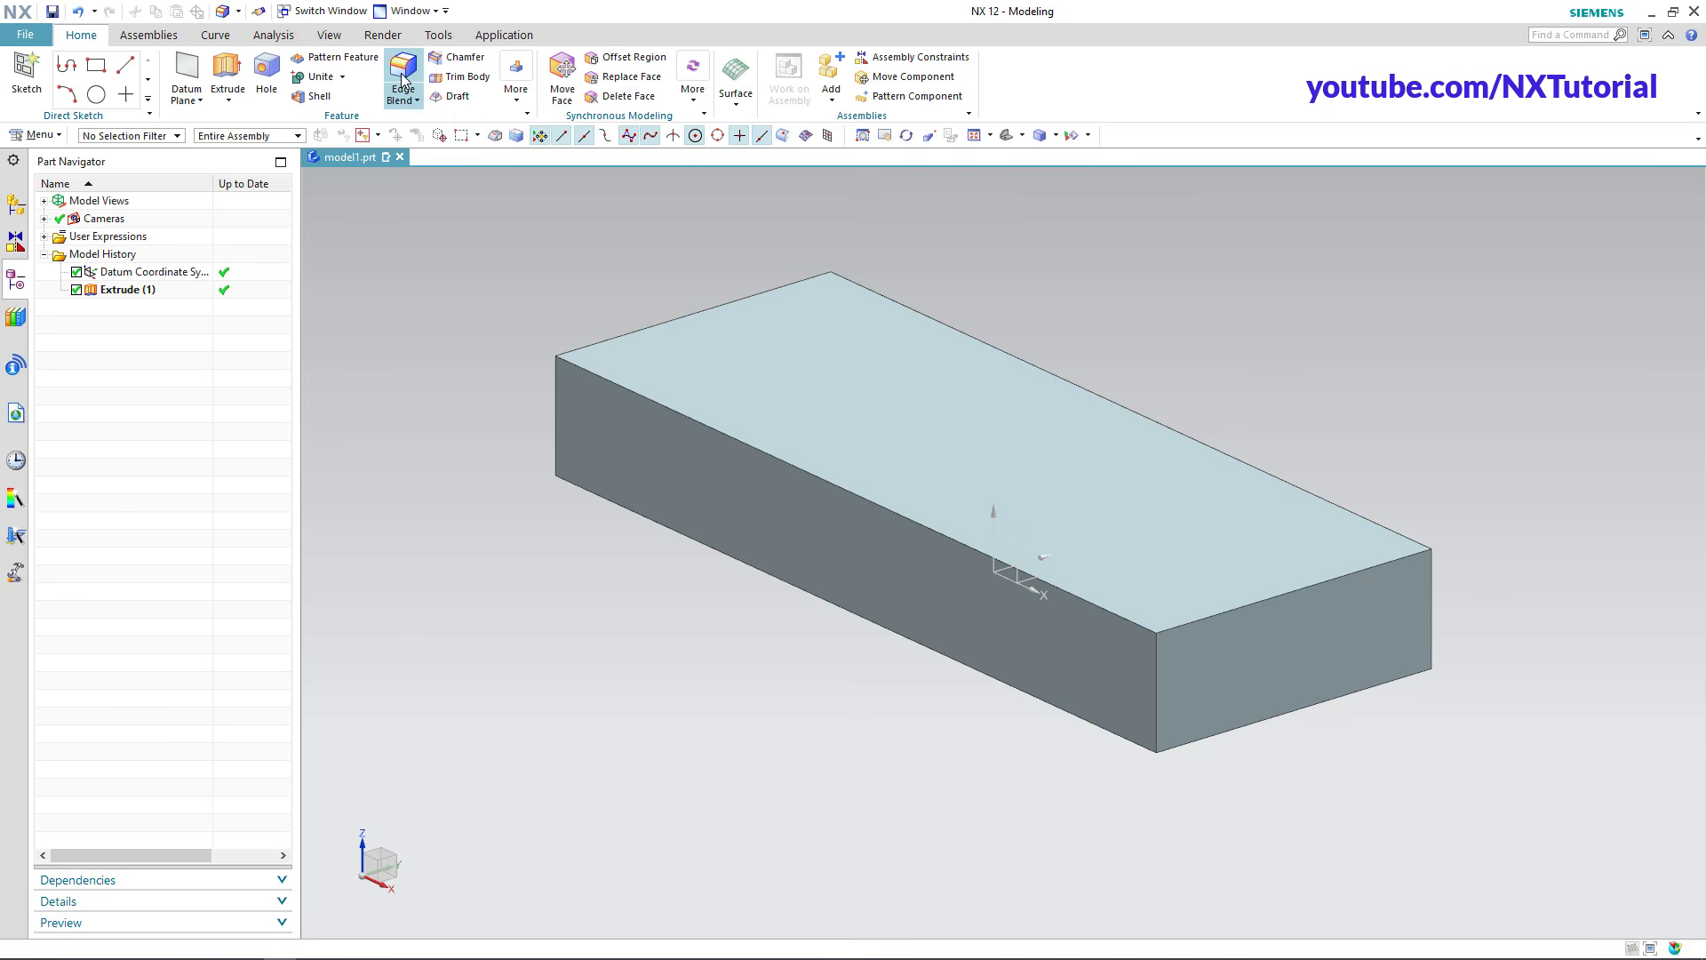
{"action": "left_click", "coordinate": [1155, 702]}
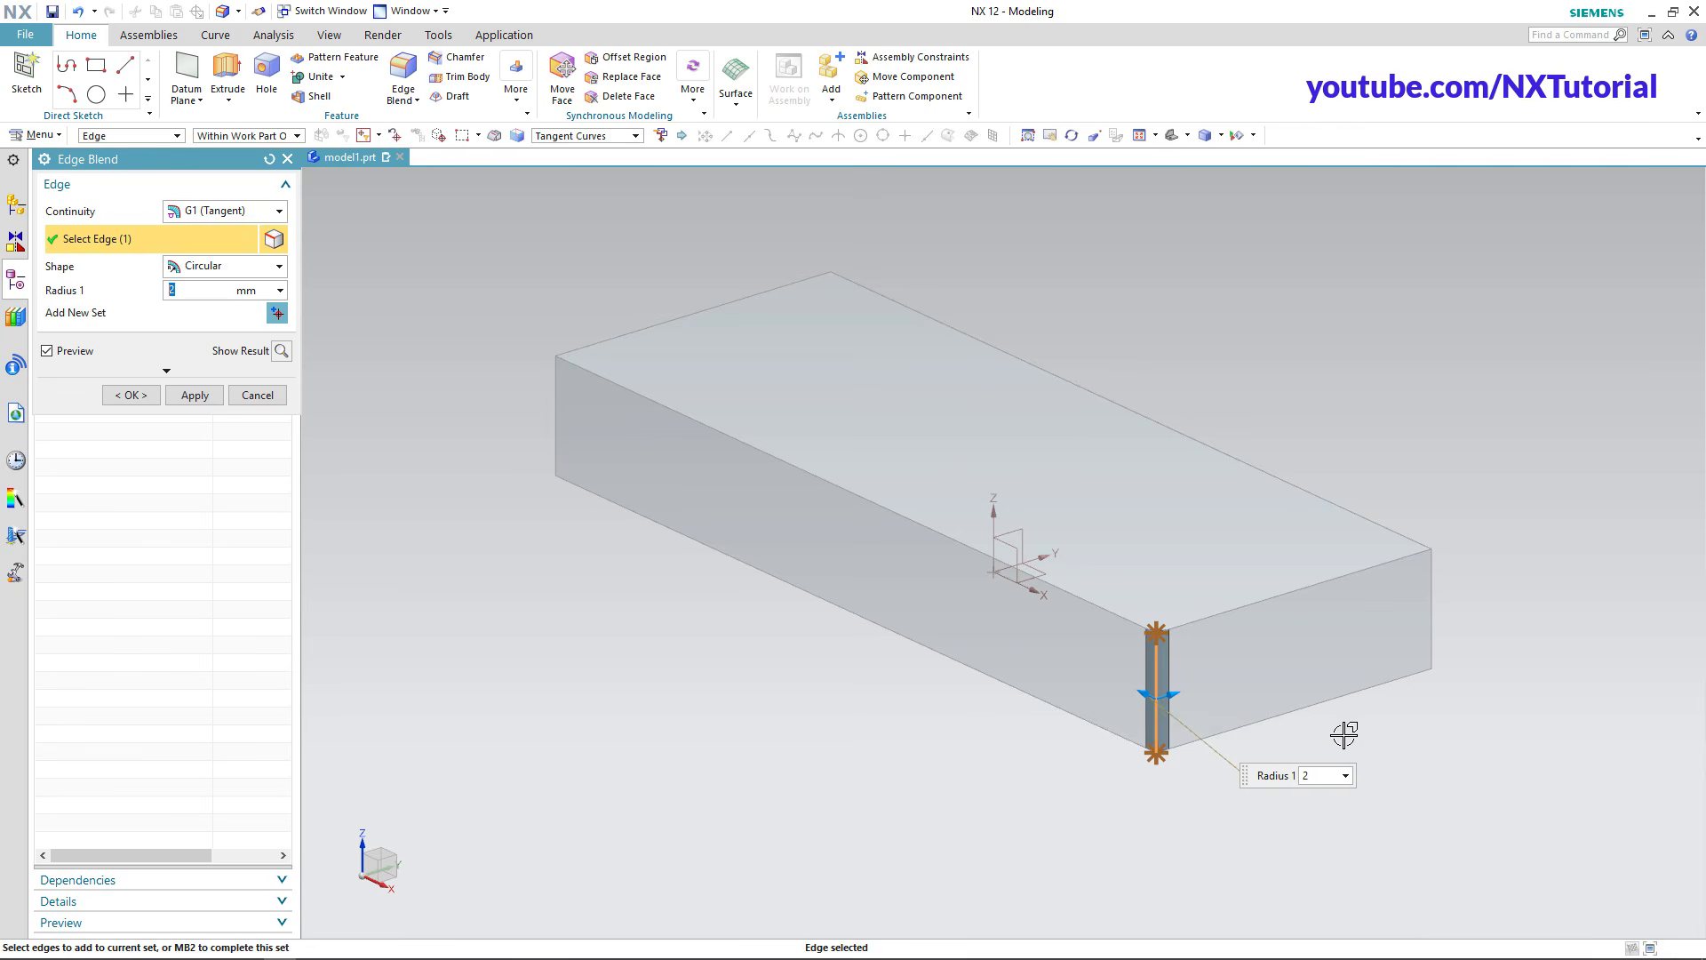
{"action": "left_click", "coordinate": [1431, 617]}
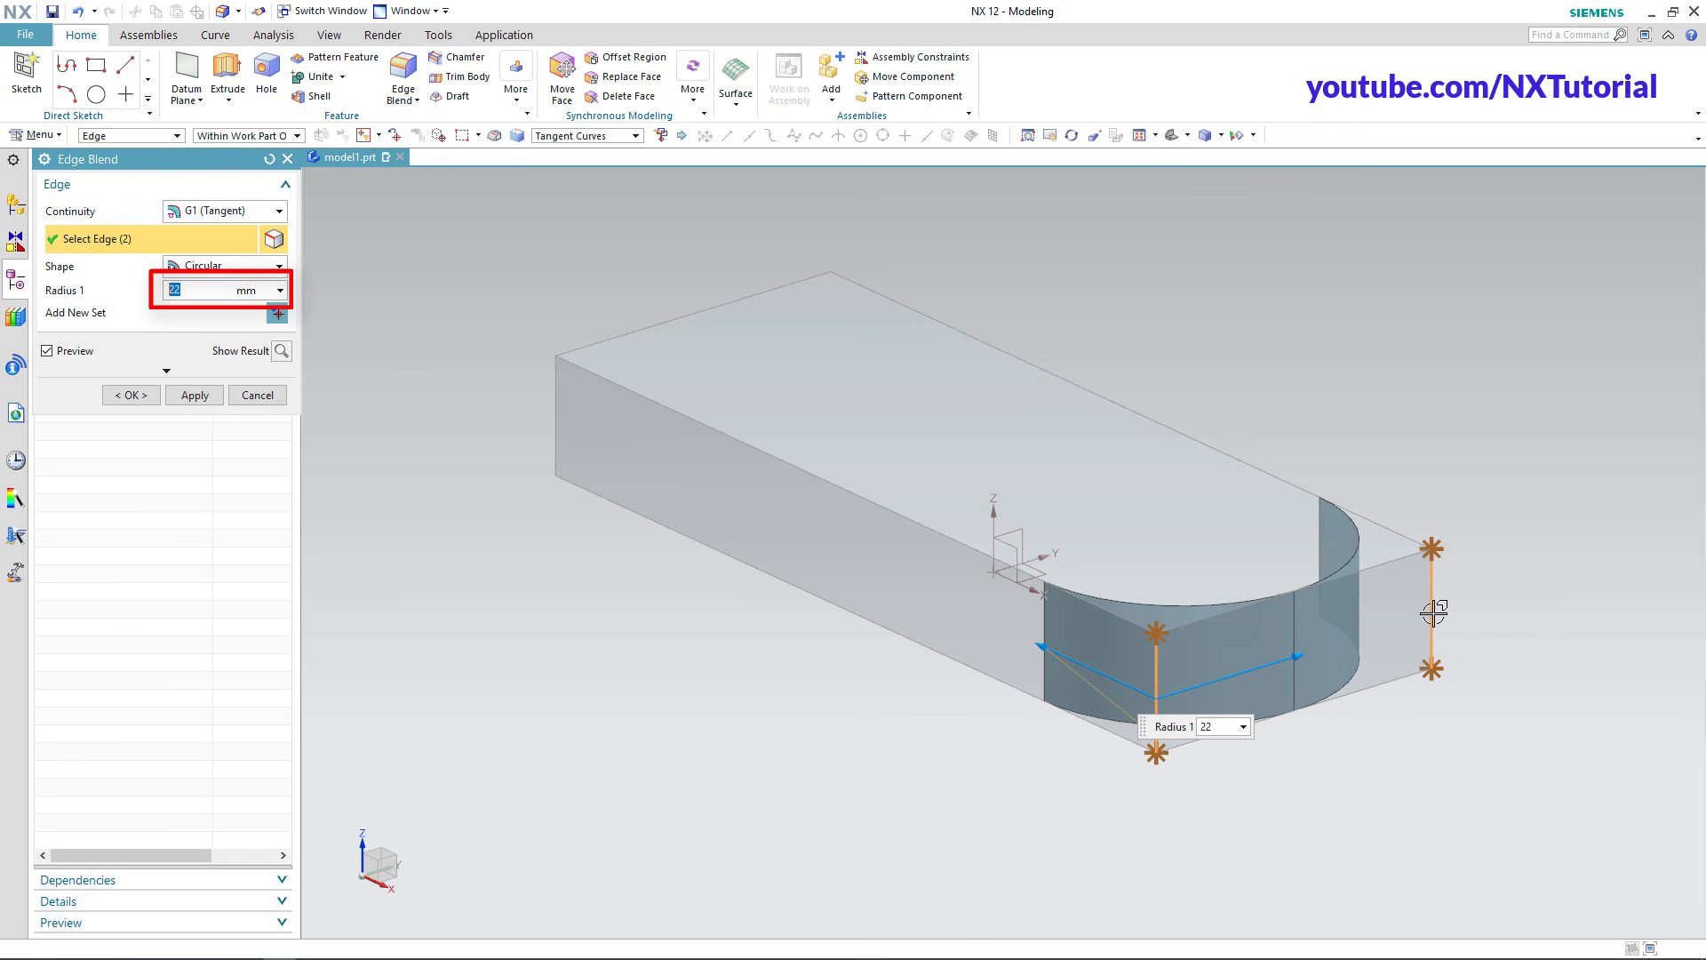
{"action": "middle_click", "coordinate": [1349, 709]}
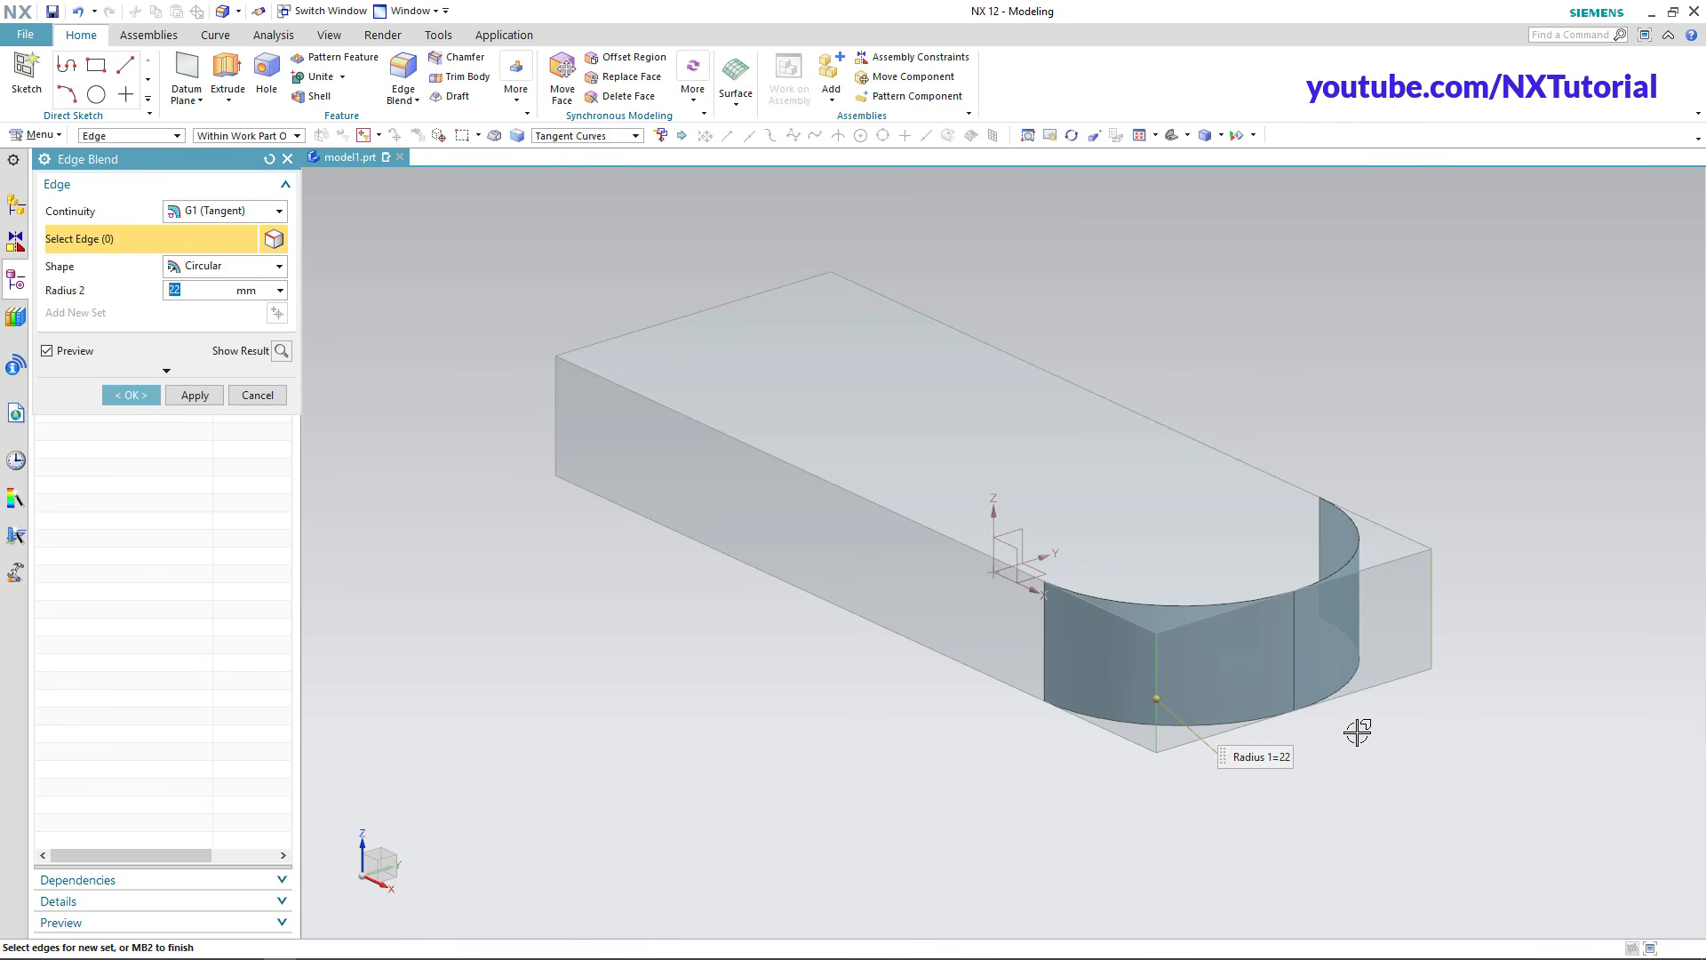
{"action": "middle_click", "coordinate": [1357, 731]}
Consult the slot in the reference drawing and start an Extrude sketch on the base's top face, with its origin at the rounded end's arc center.
{"action": "key", "text": "alt+Tab"}
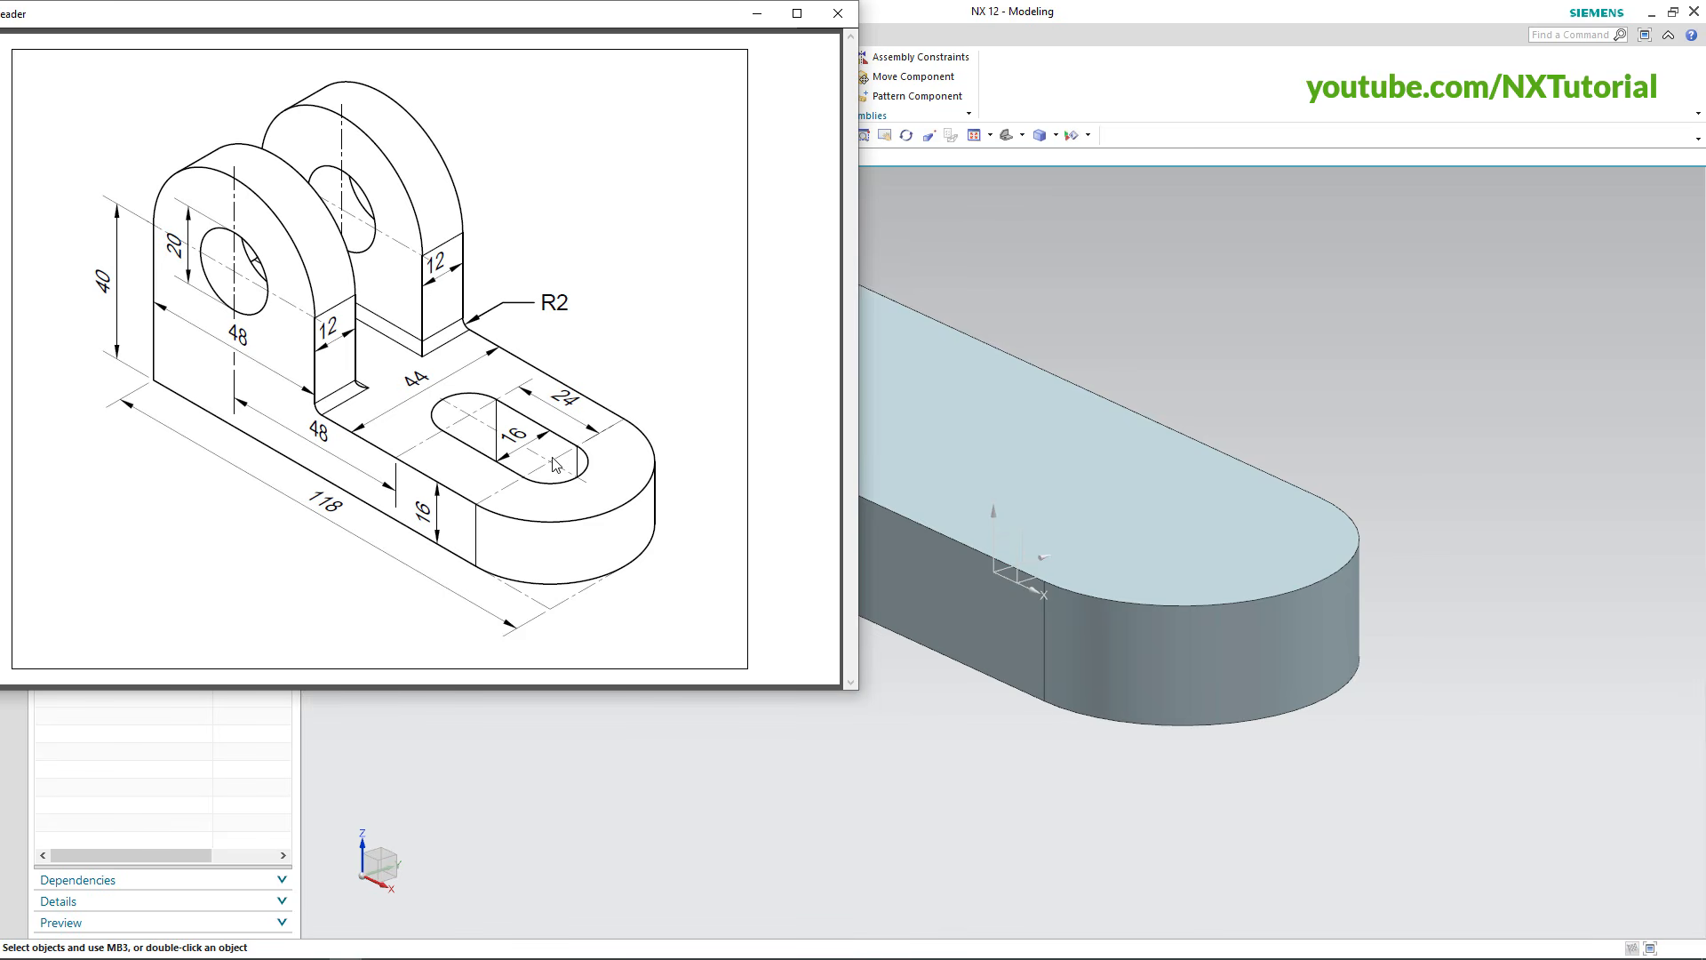
{"action": "left_click", "coordinate": [1321, 335]}
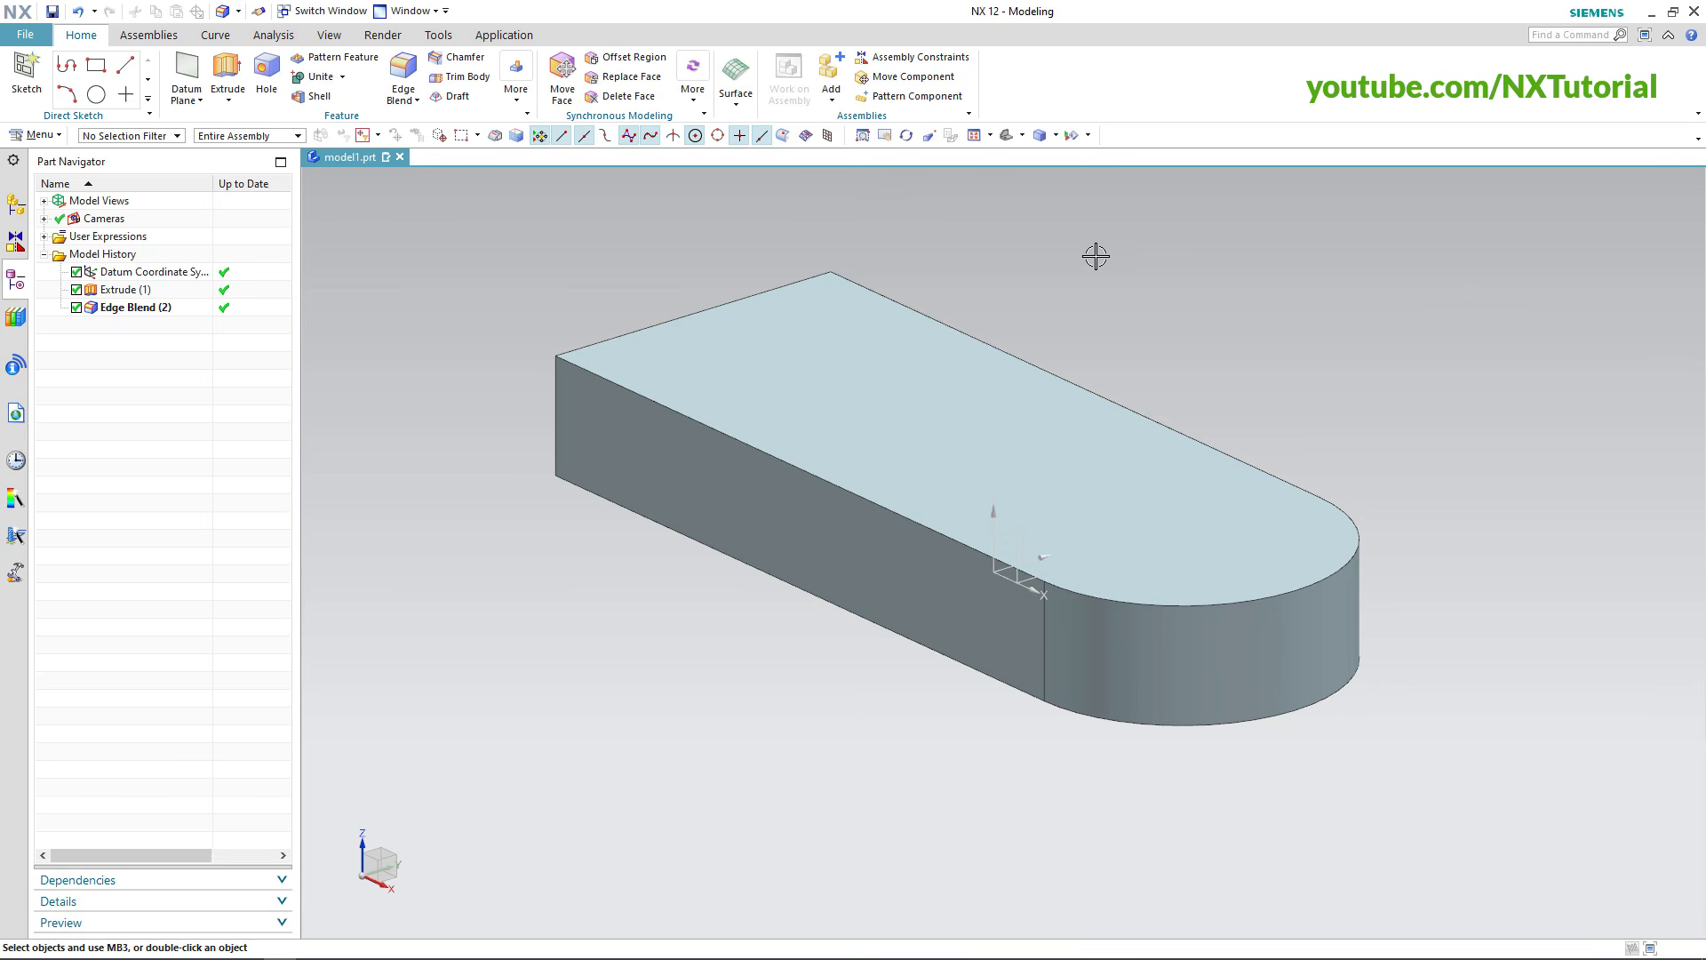
{"action": "left_click", "coordinate": [222, 71]}
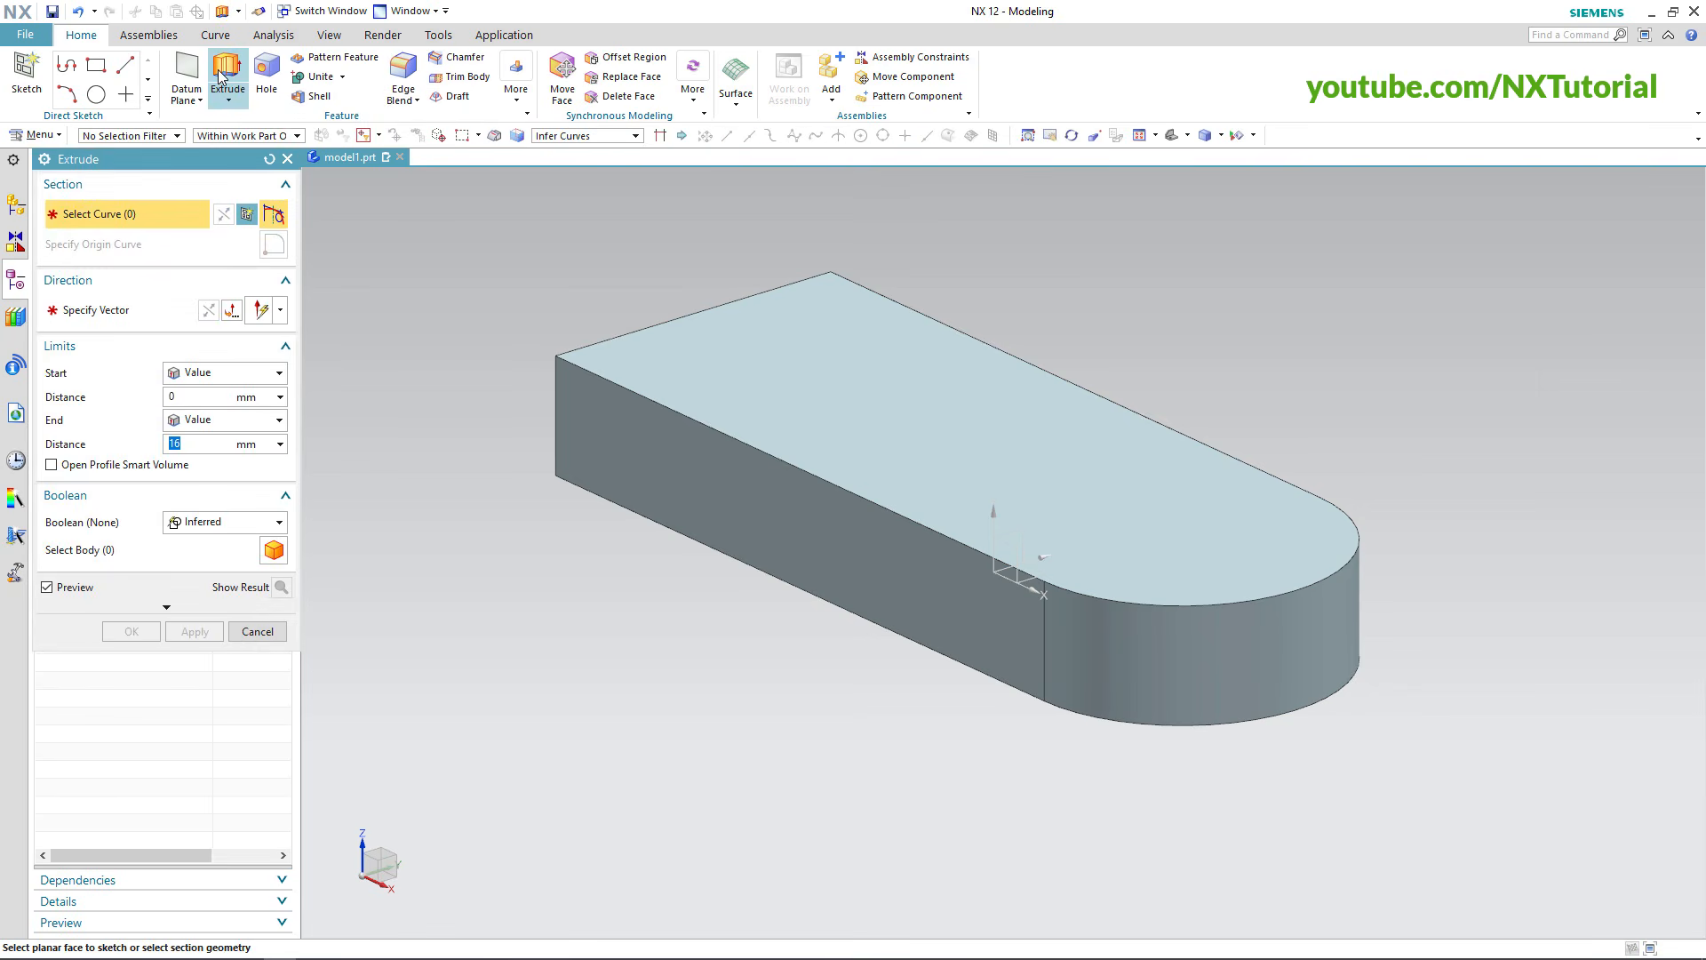
{"action": "left_click", "coordinate": [248, 216]}
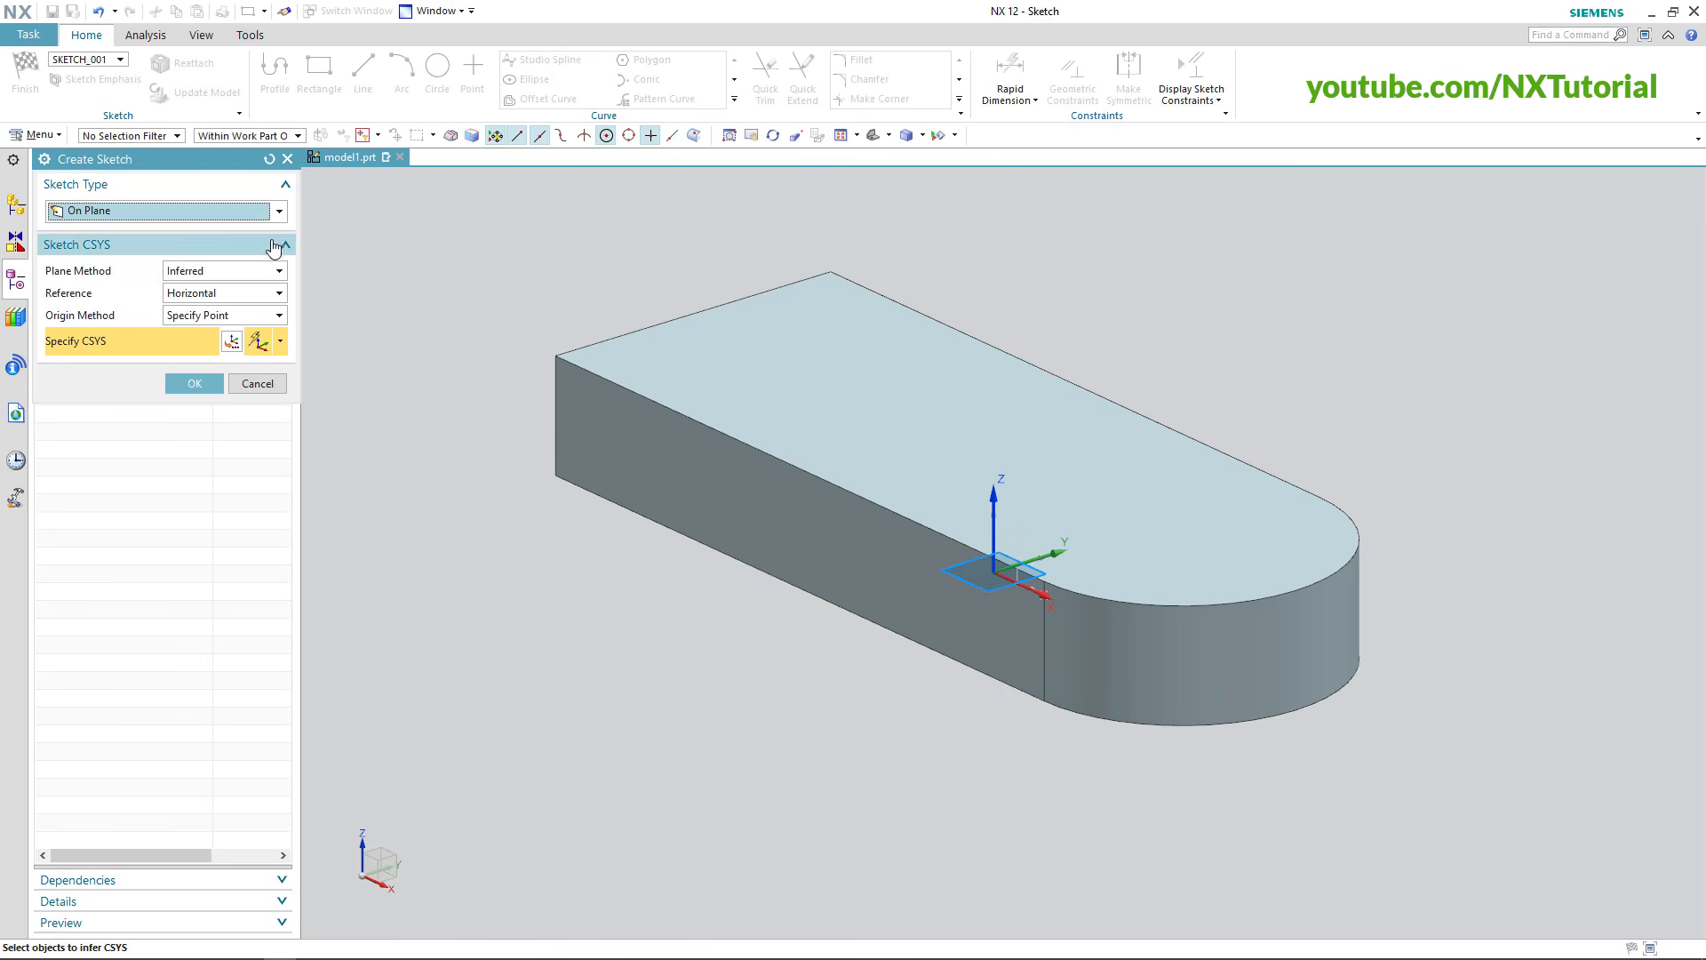
{"action": "left_click", "coordinate": [860, 384]}
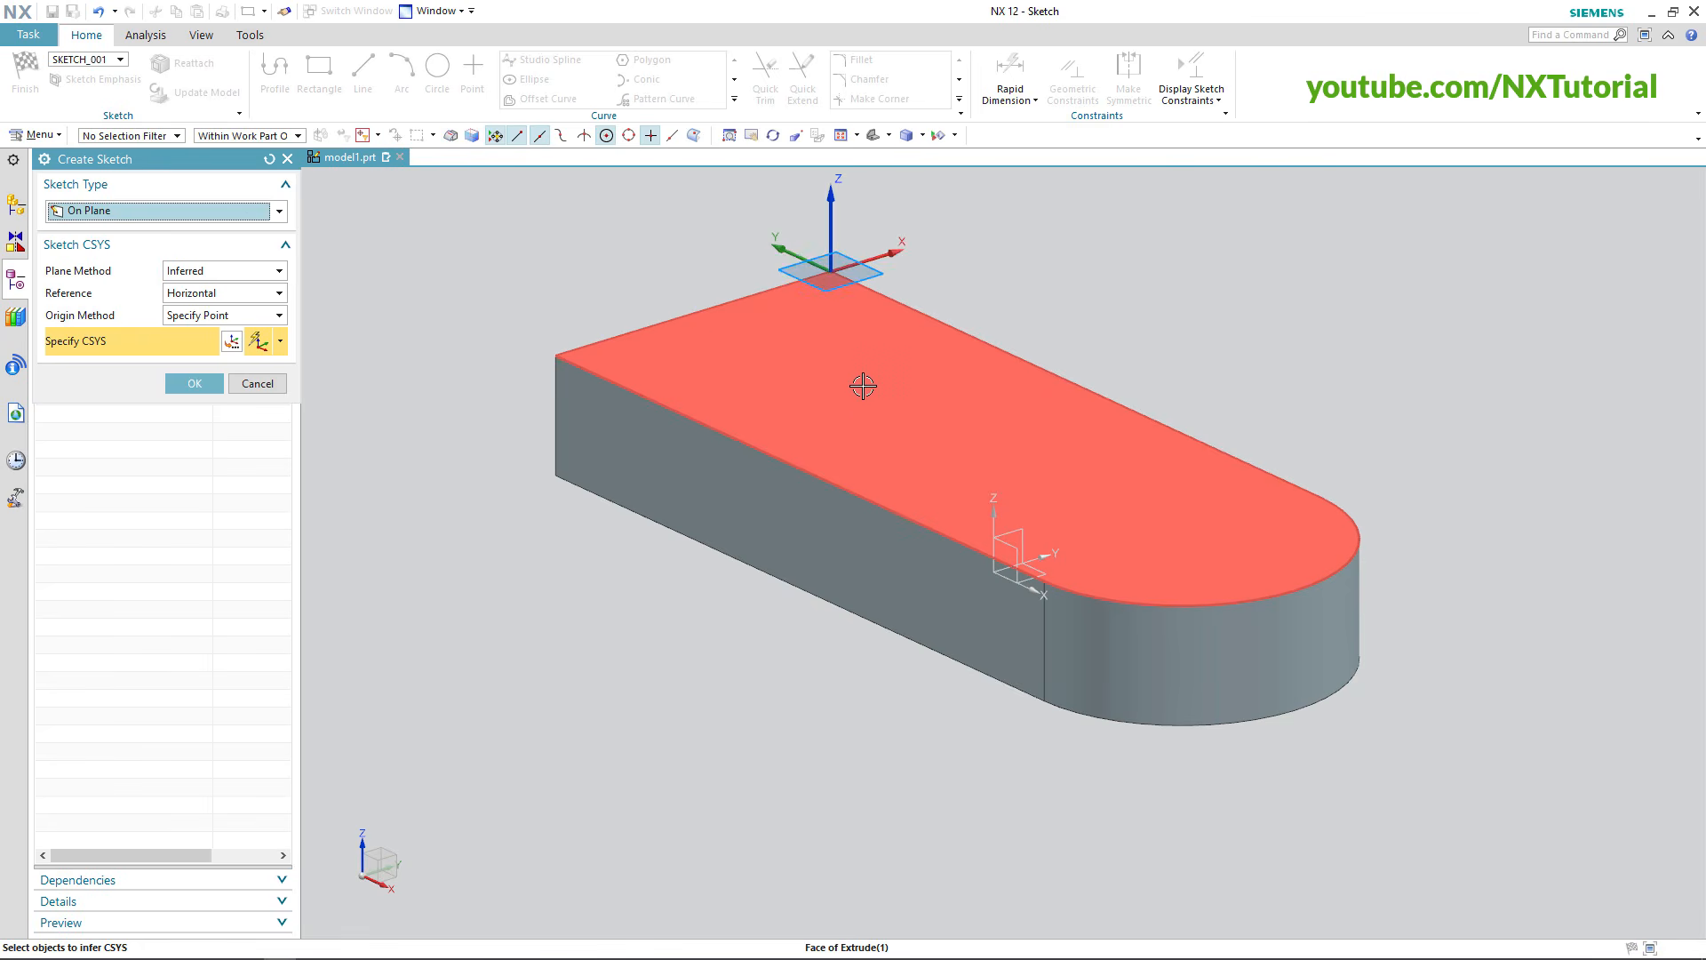
{"action": "left_click", "coordinate": [857, 394]}
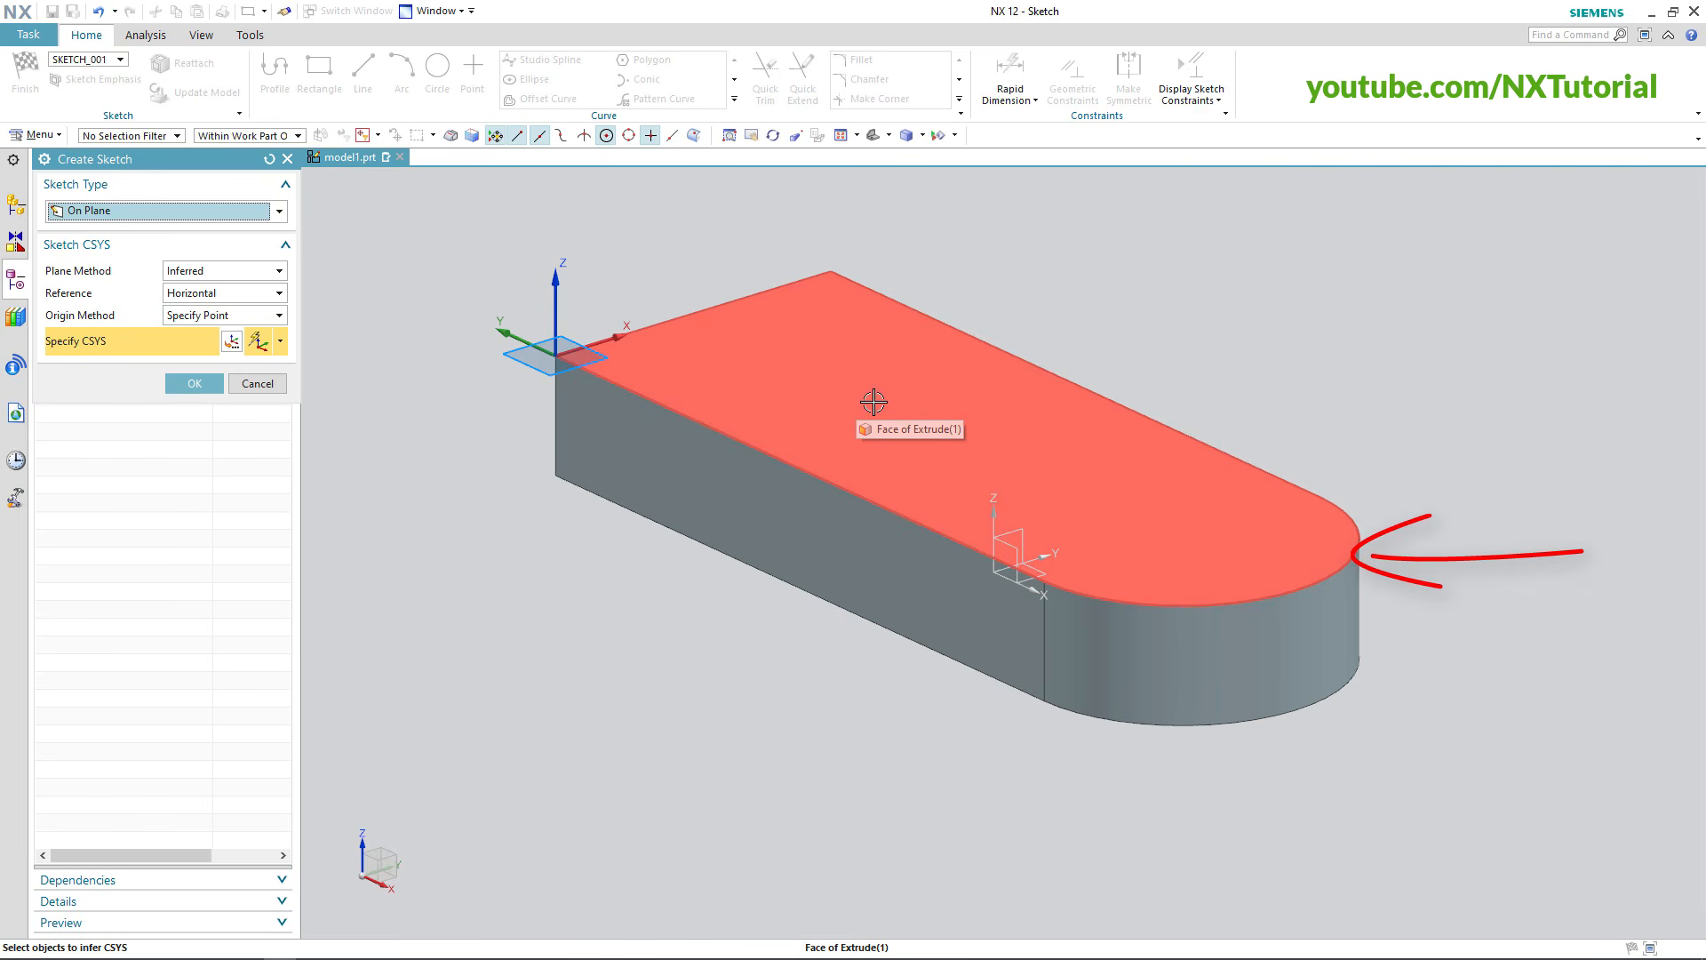
{"action": "left_click", "coordinate": [1185, 549]}
{"action": "middle_click", "coordinate": [1185, 549]}
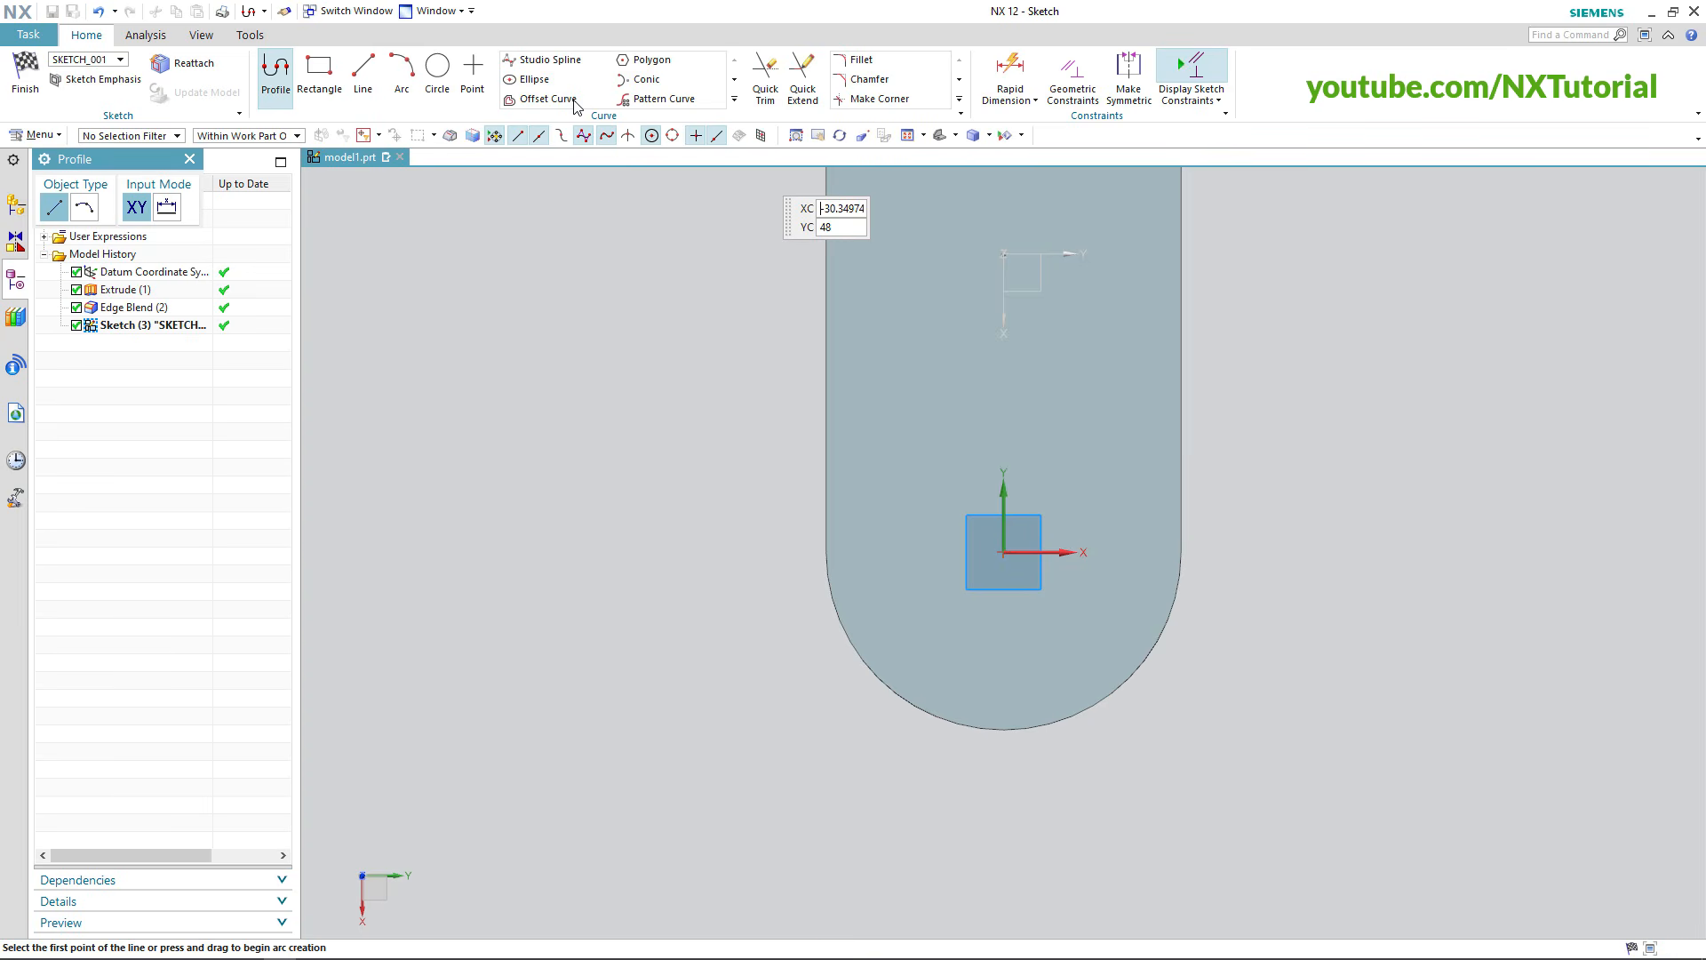
Draw two 16 mm diameter circles, one centered at the sketch origin and the other about 24 mm above it on the Y axis.
{"action": "left_click", "coordinate": [438, 74]}
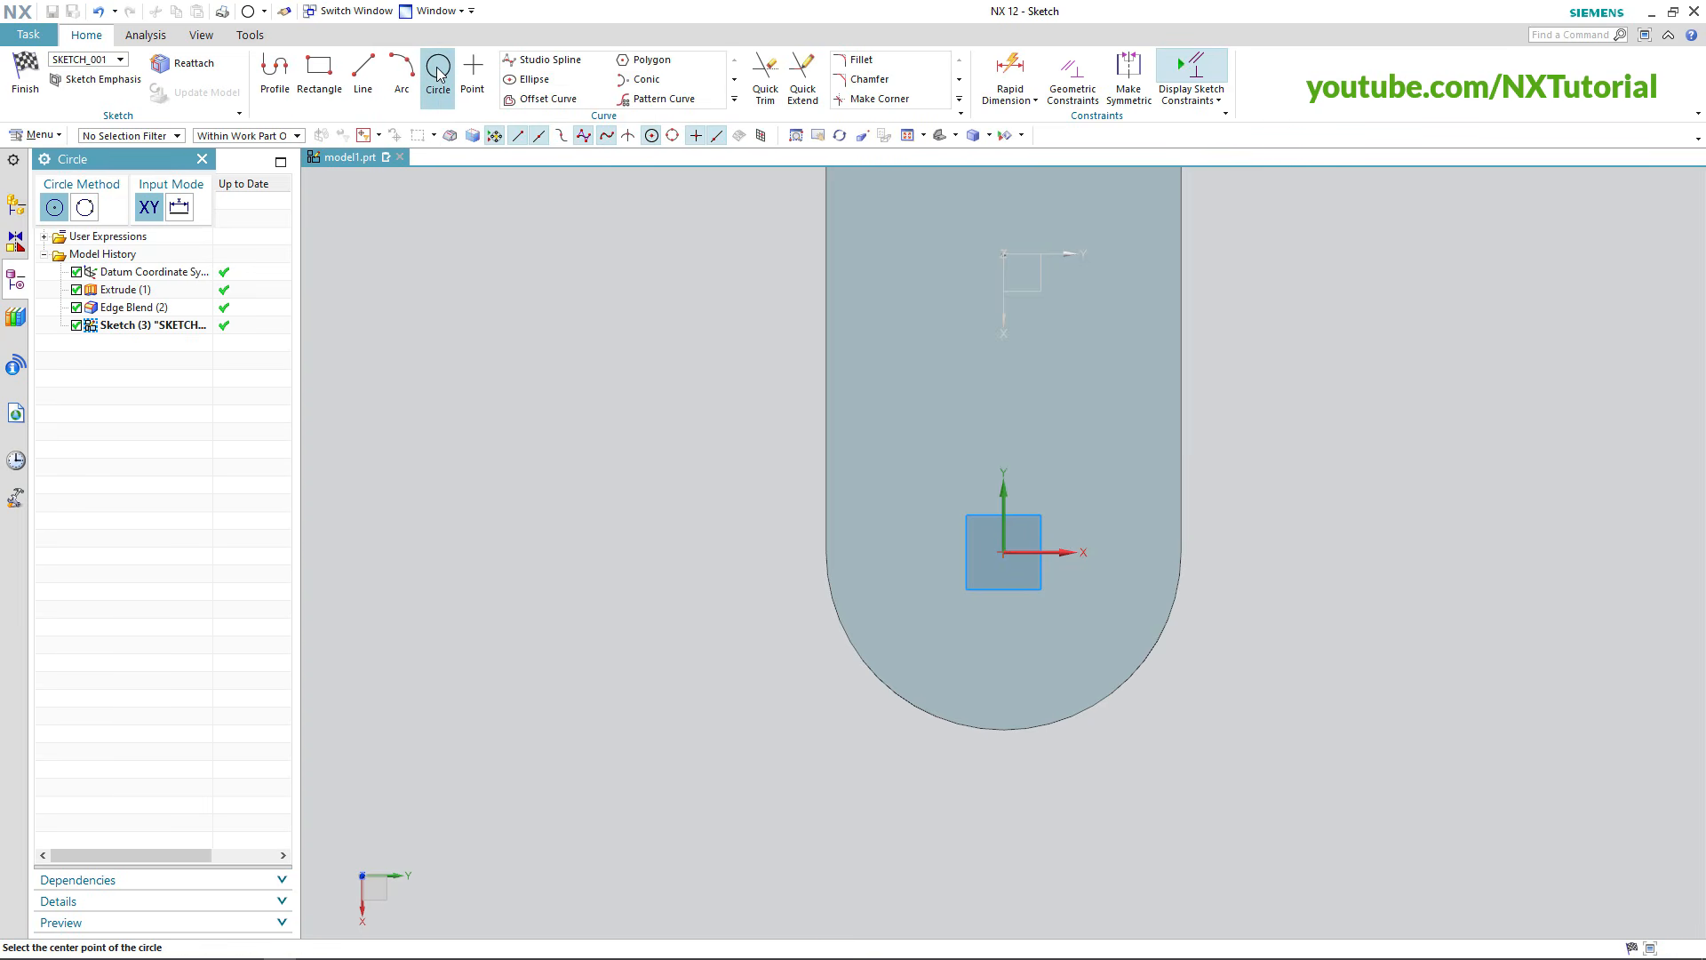
{"action": "left_click", "coordinate": [1003, 550]}
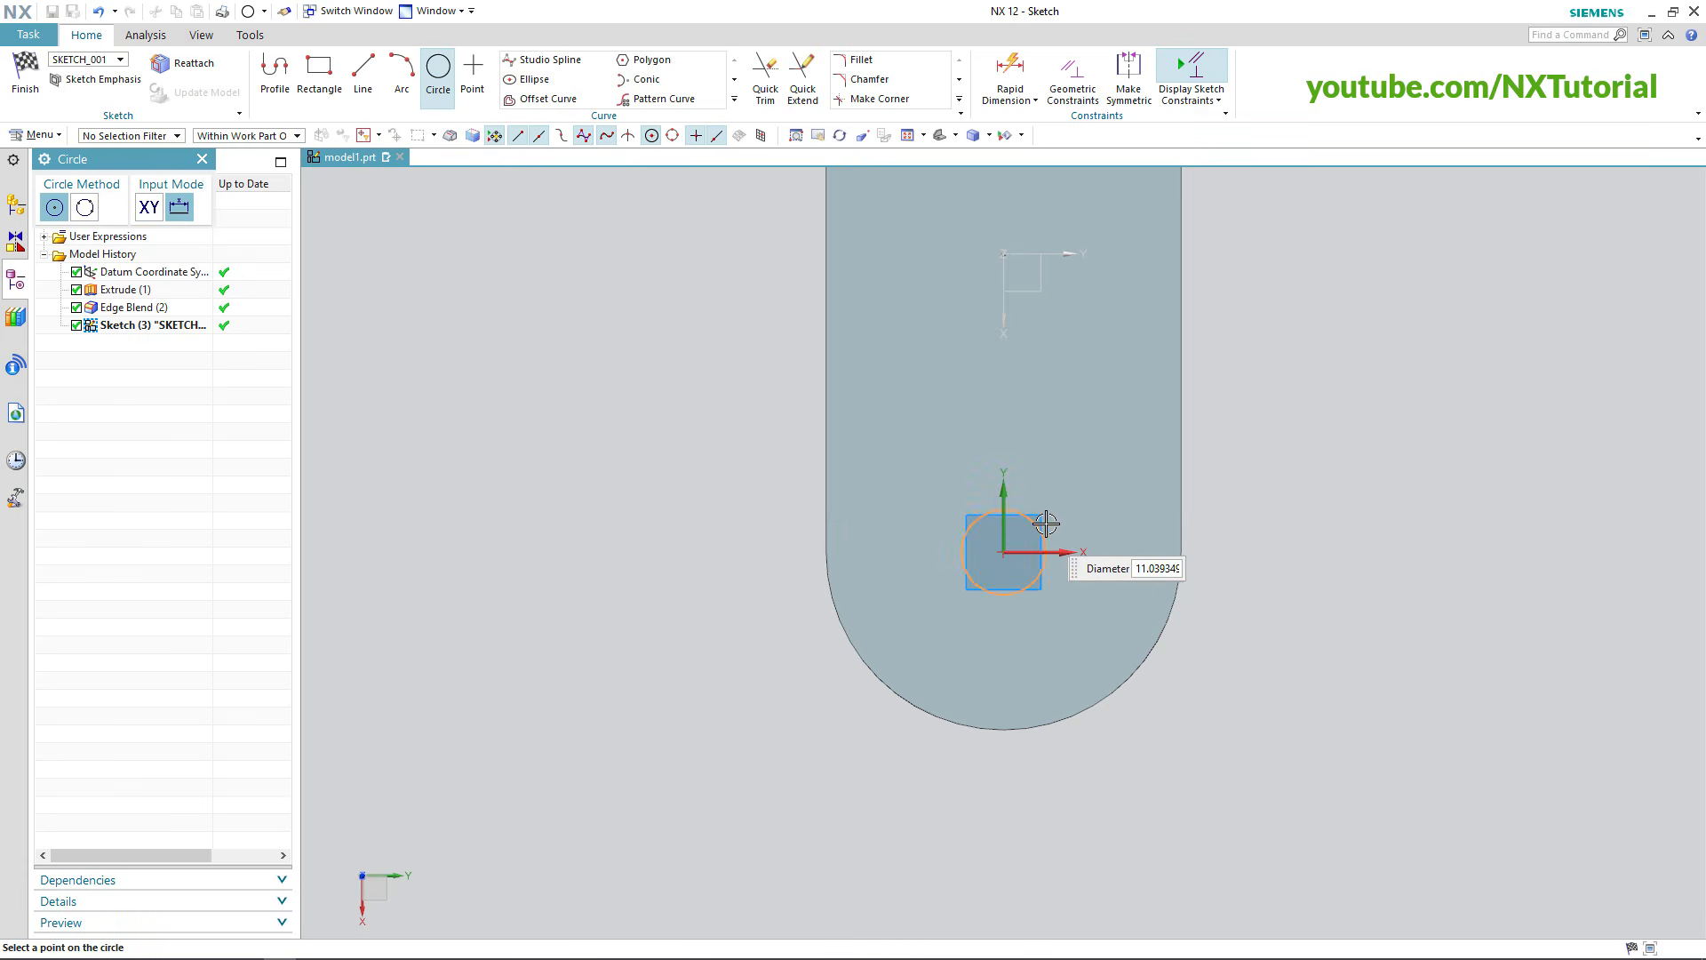
{"action": "type", "text": "16"}
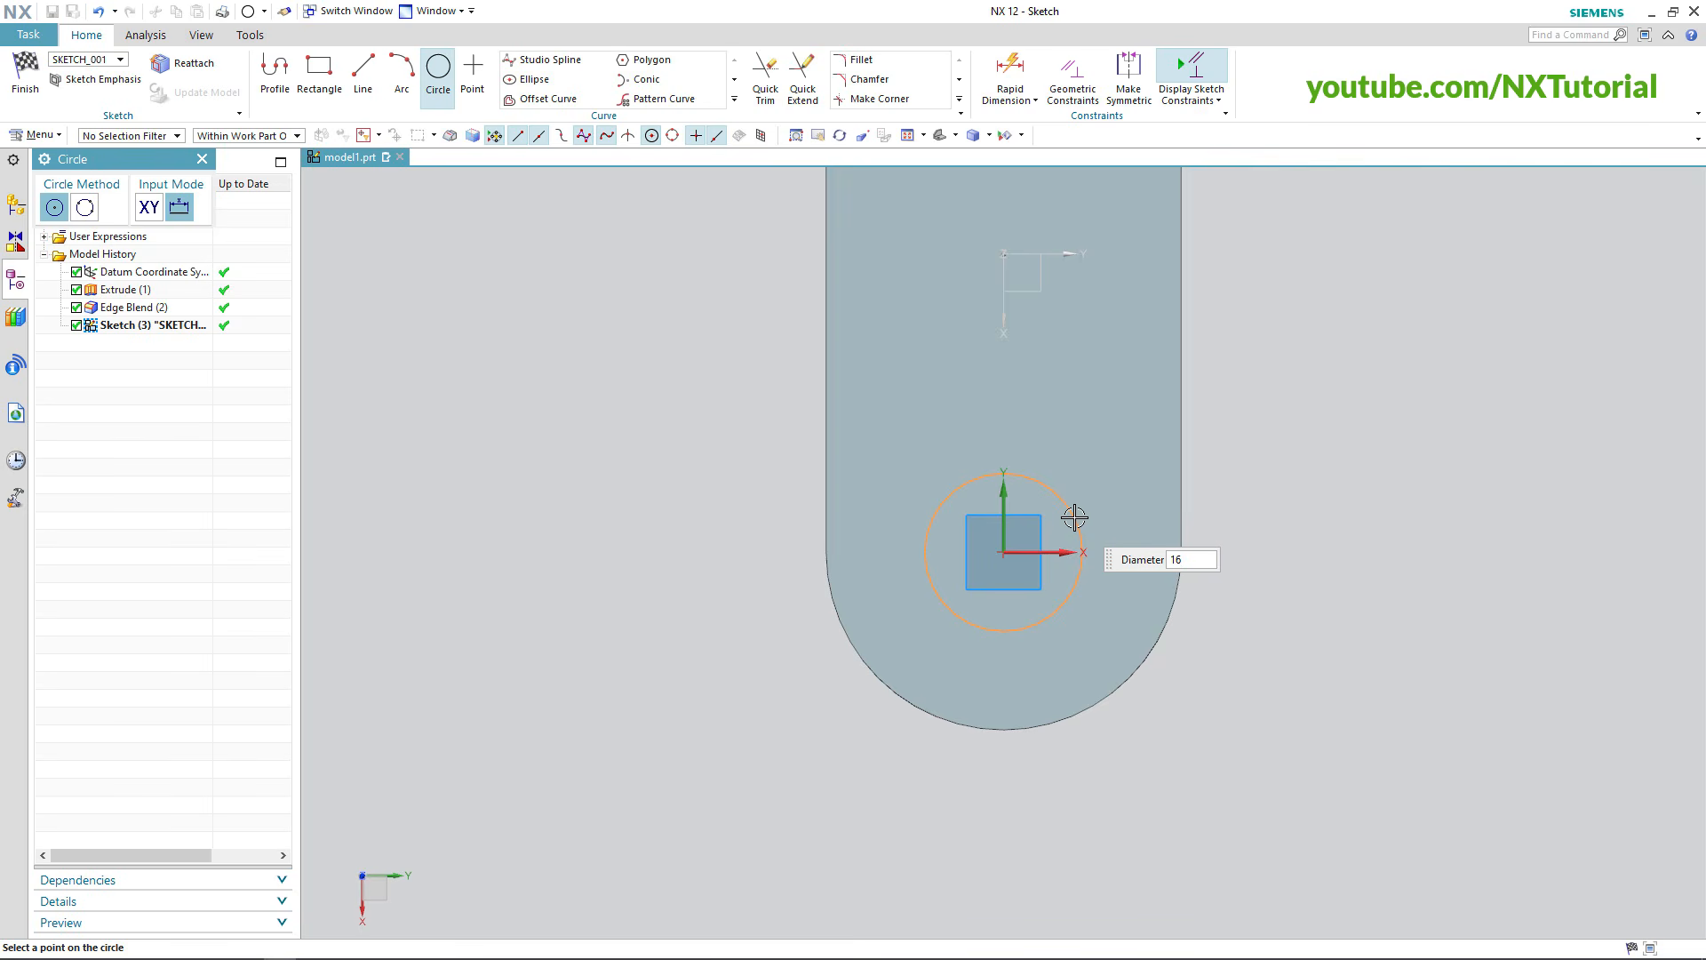
{"action": "key", "text": "Return"}
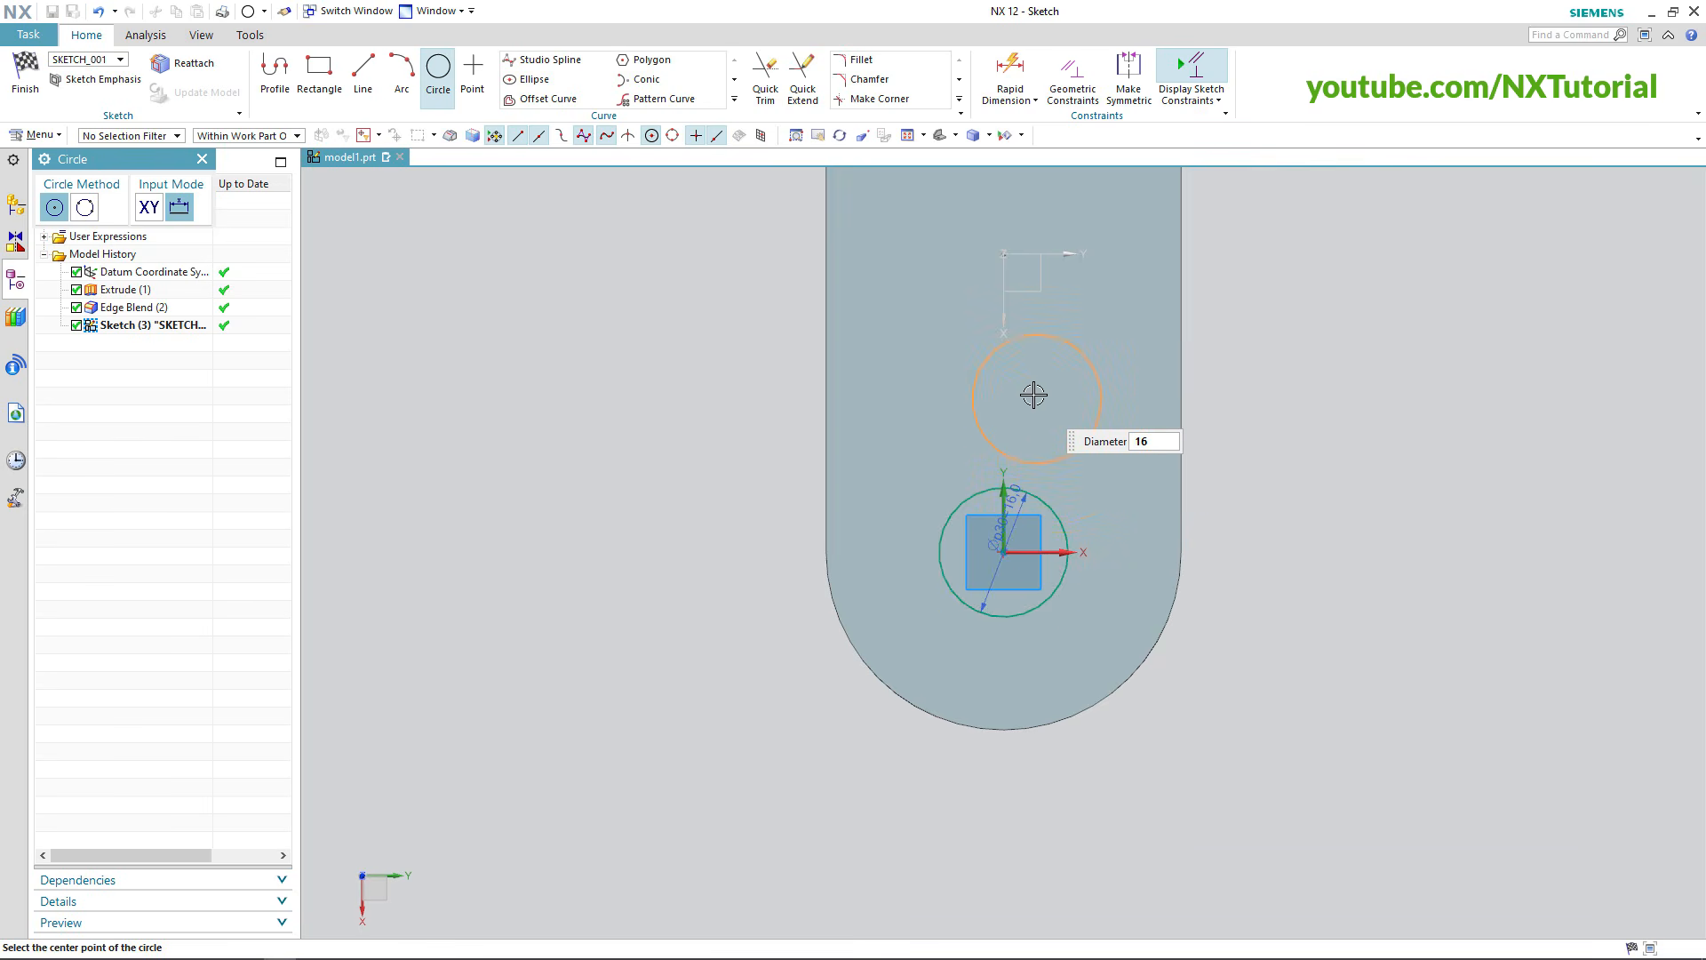
{"action": "left_click", "coordinate": [1004, 361]}
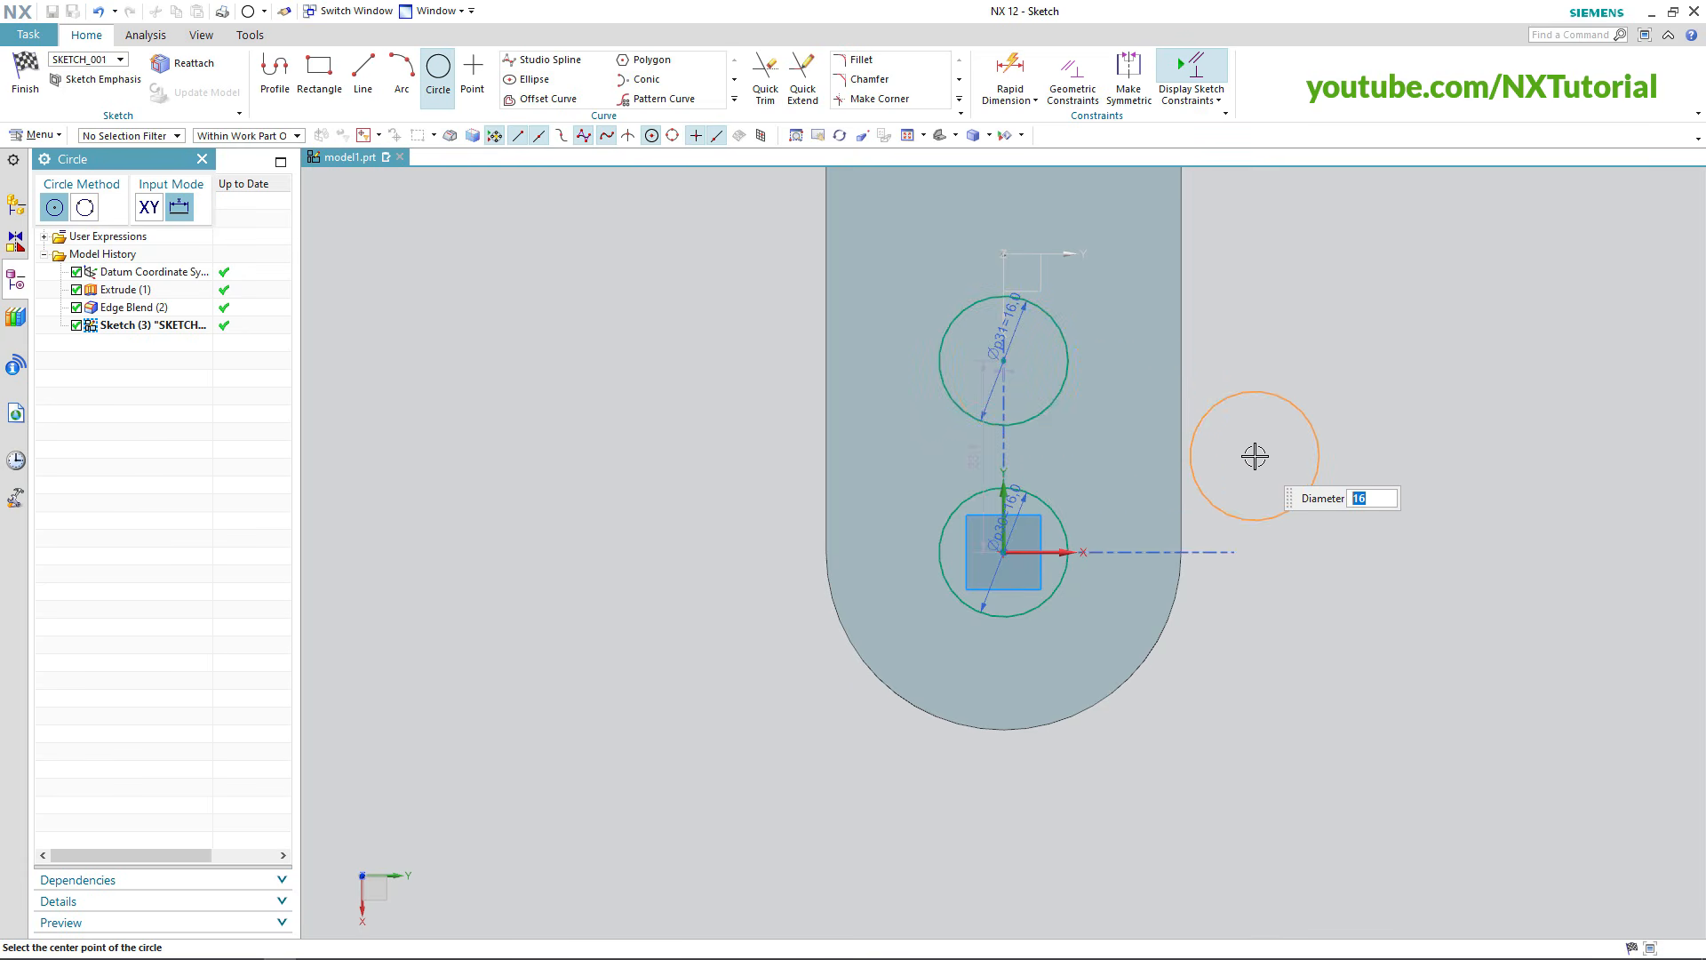
{"action": "key", "text": "Escape"}
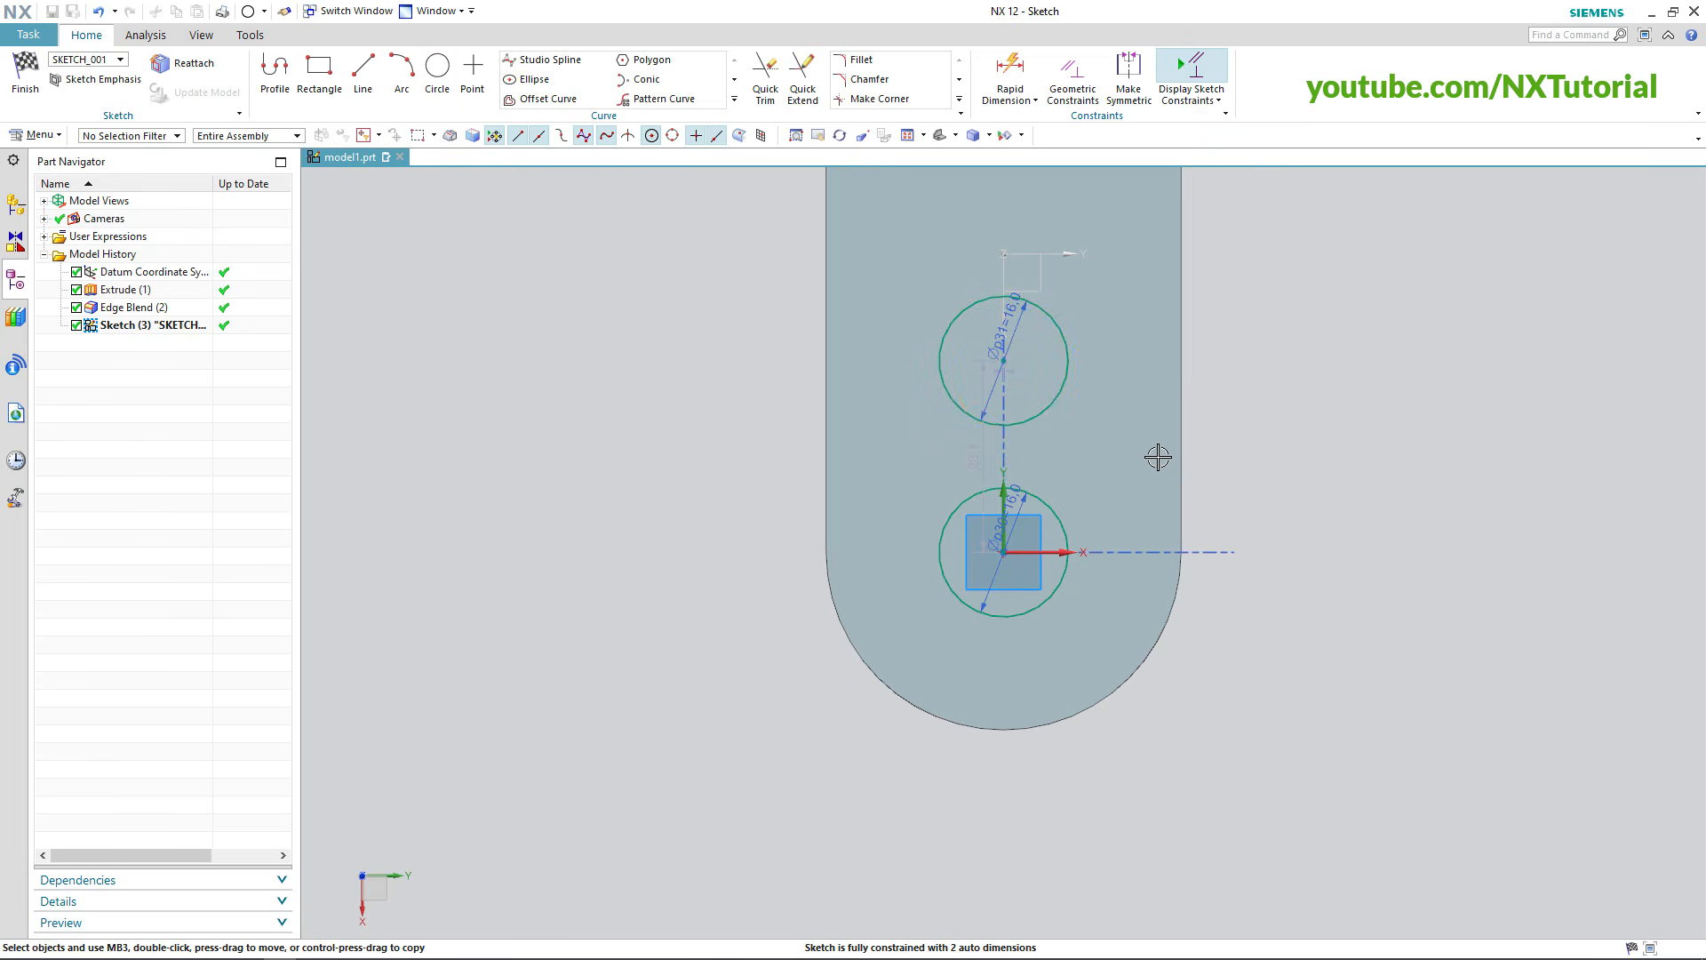
Set the vertical distance between the two circle centers to 24 mm.
{"action": "double_click", "coordinate": [975, 461]}
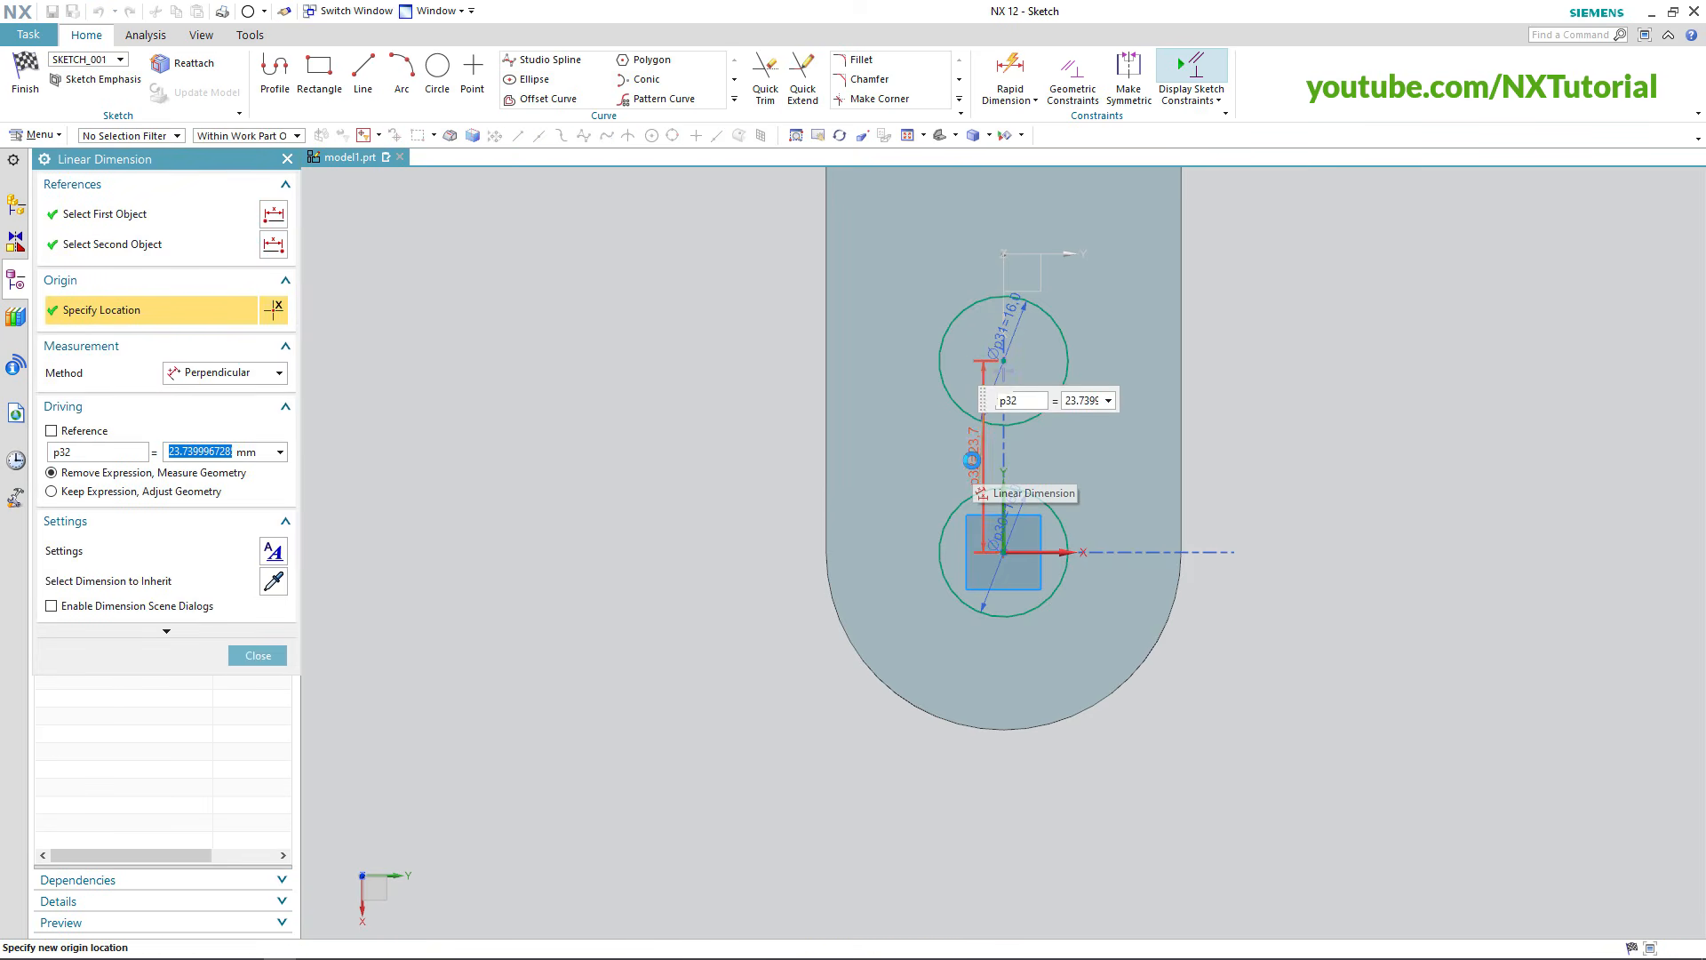
{"action": "type", "text": "24"}
{"action": "key", "text": "Return"}
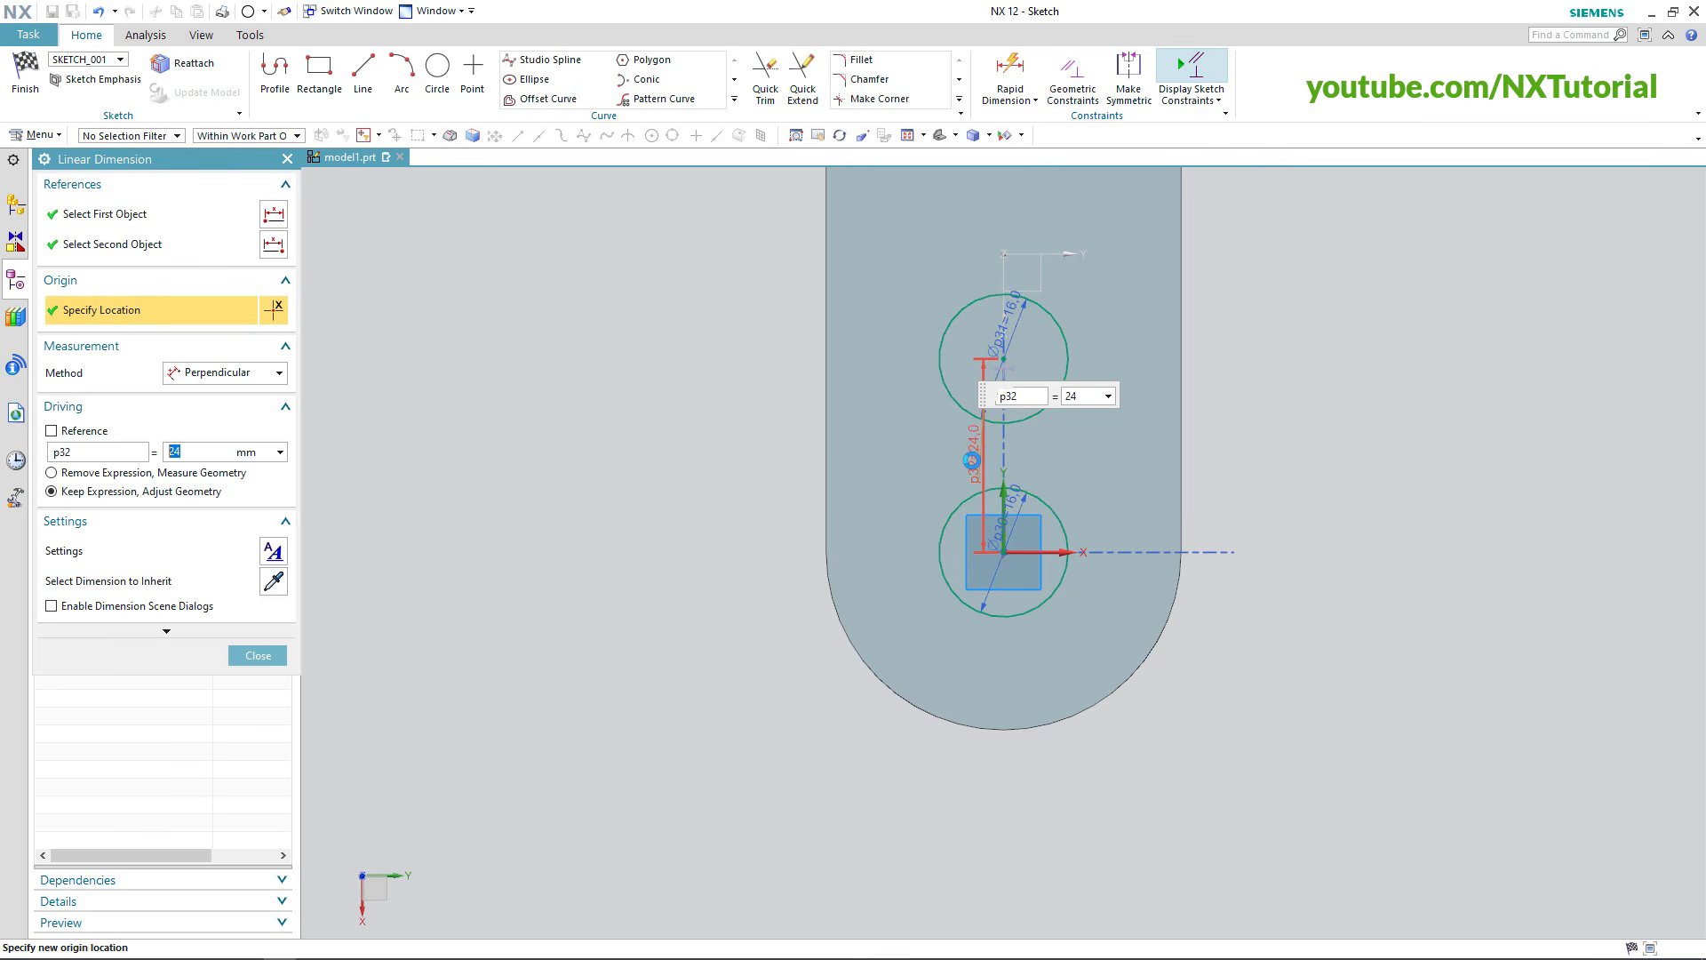
{"action": "middle_click", "coordinate": [771, 509]}
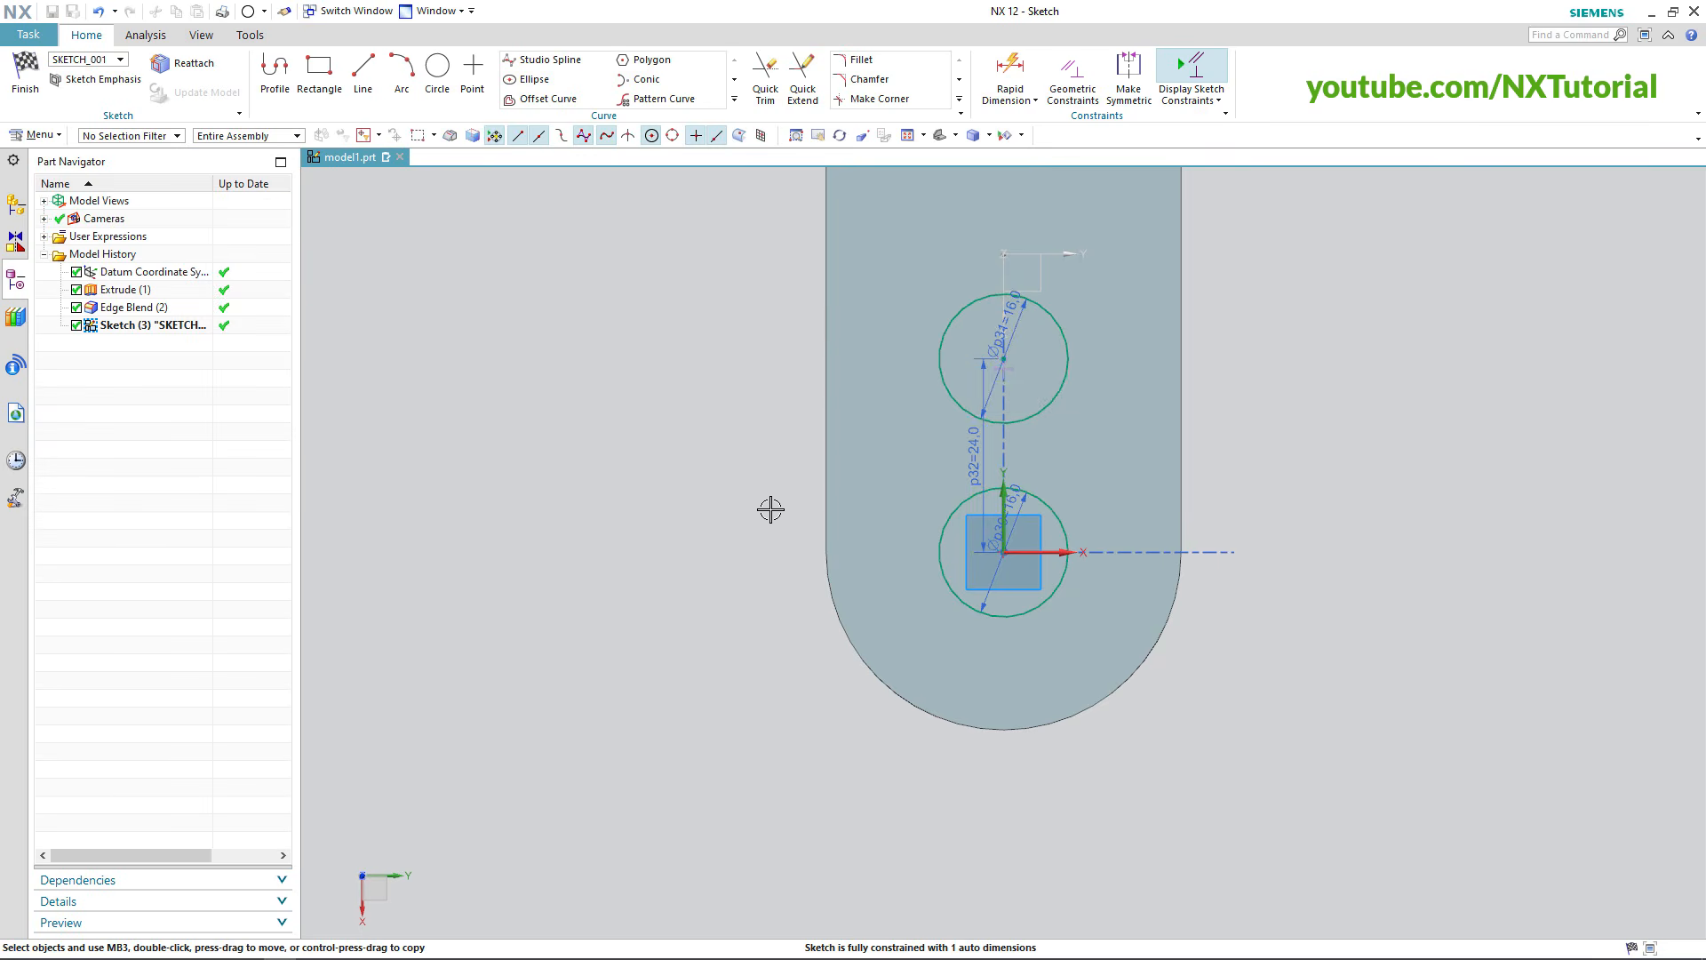
Enable quadrant point snapping and draw two vertical lines connecting the outer left and right quadrants of the two circles.
{"action": "left_click", "coordinate": [359, 76]}
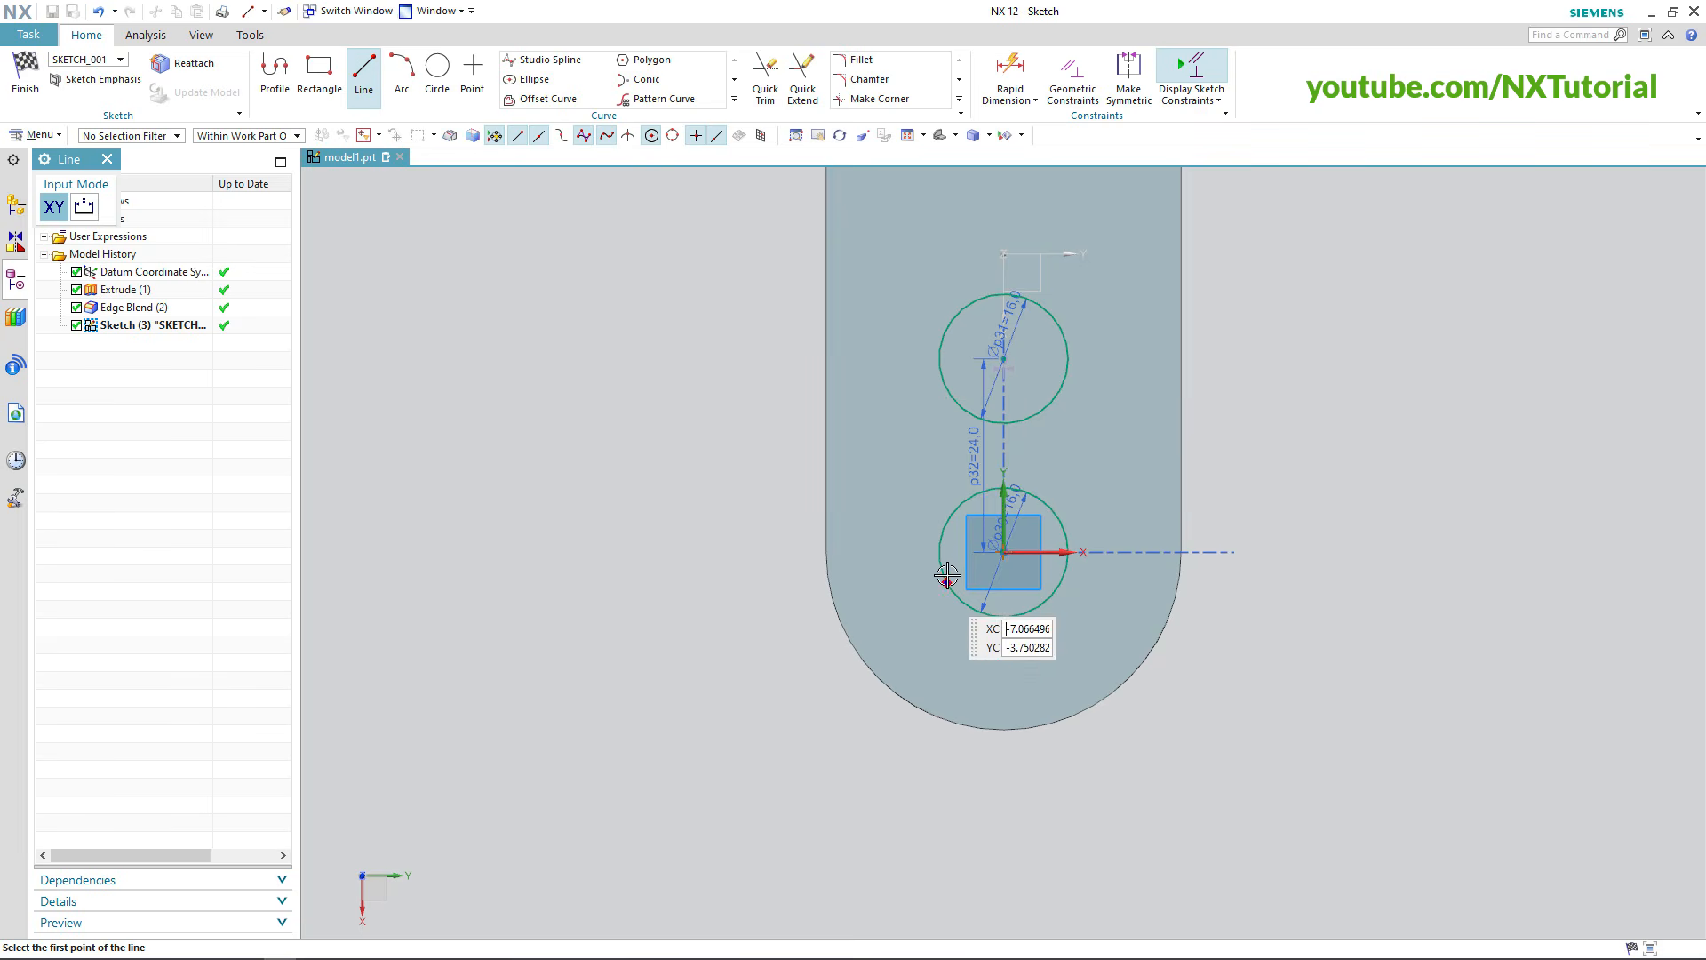
{"action": "left_click", "coordinate": [672, 135]}
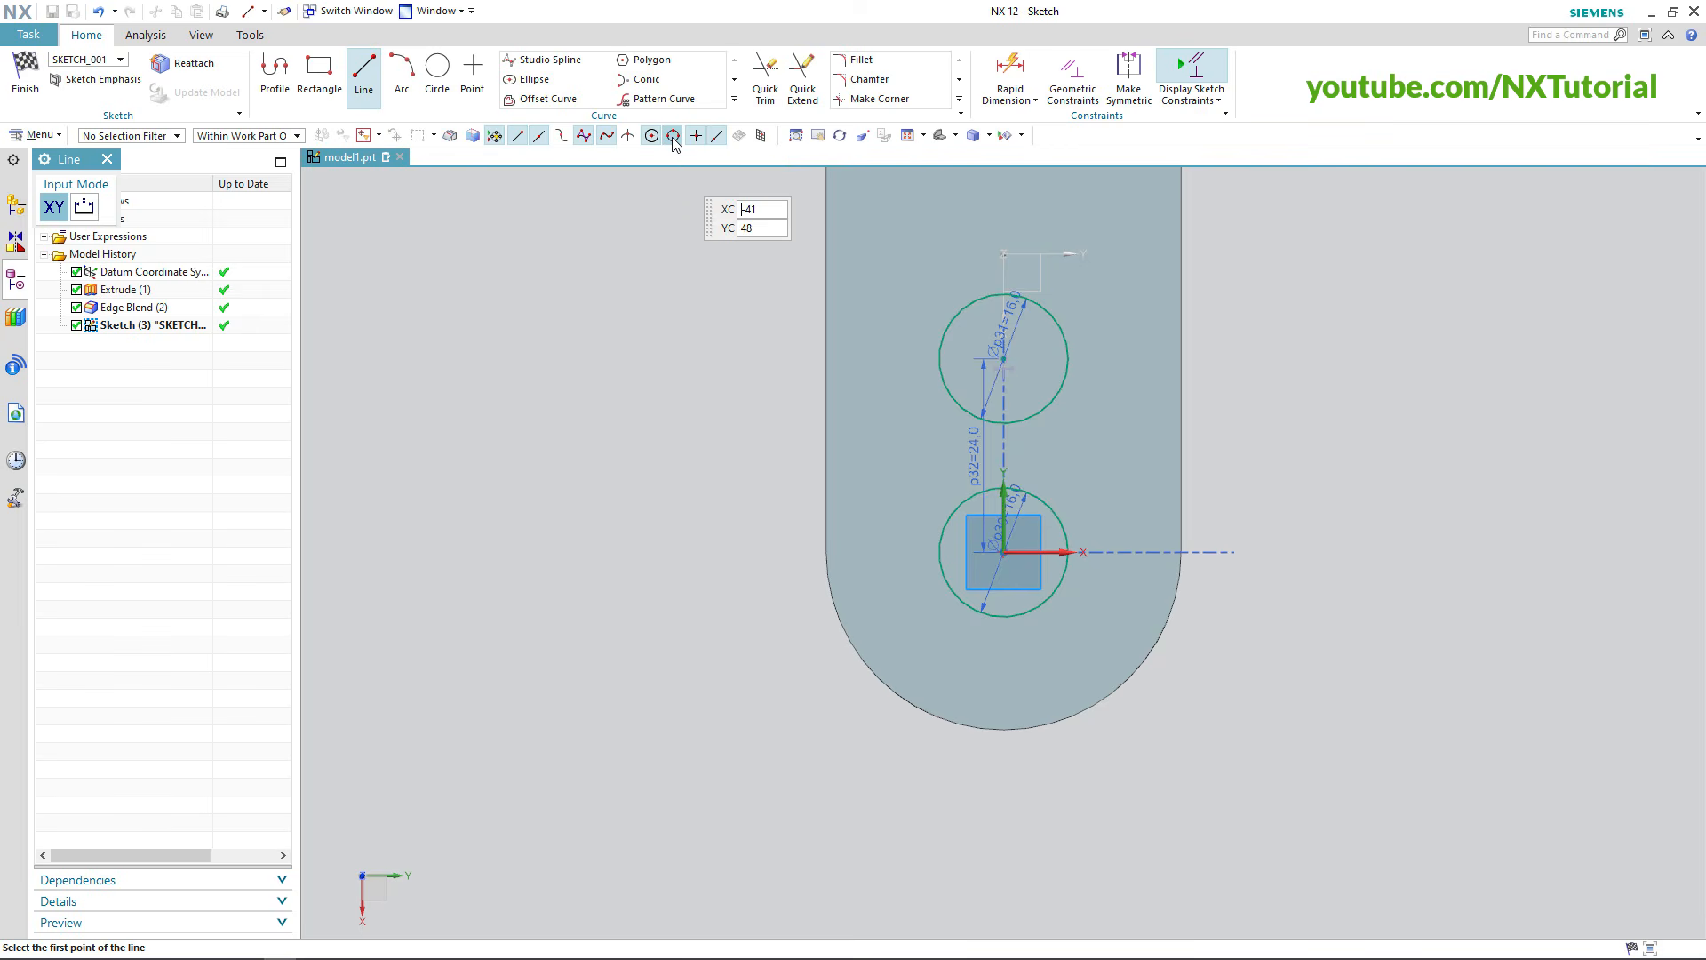
{"action": "left_click", "coordinate": [940, 358]}
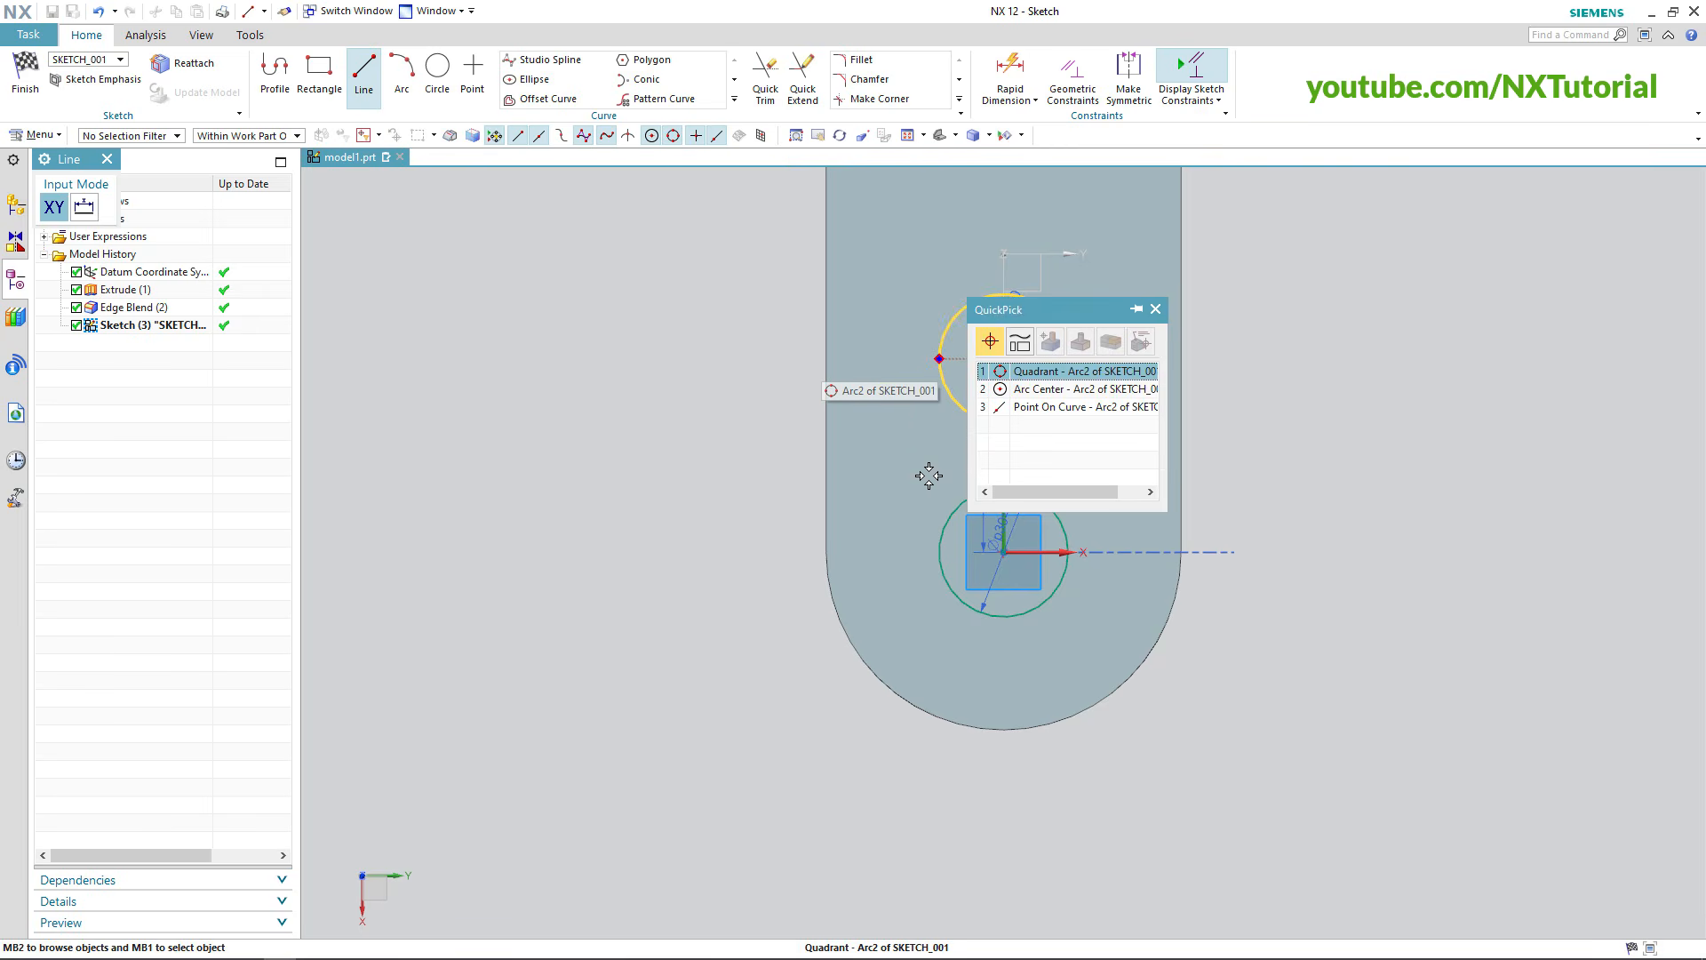
{"action": "left_click", "coordinate": [1050, 379]}
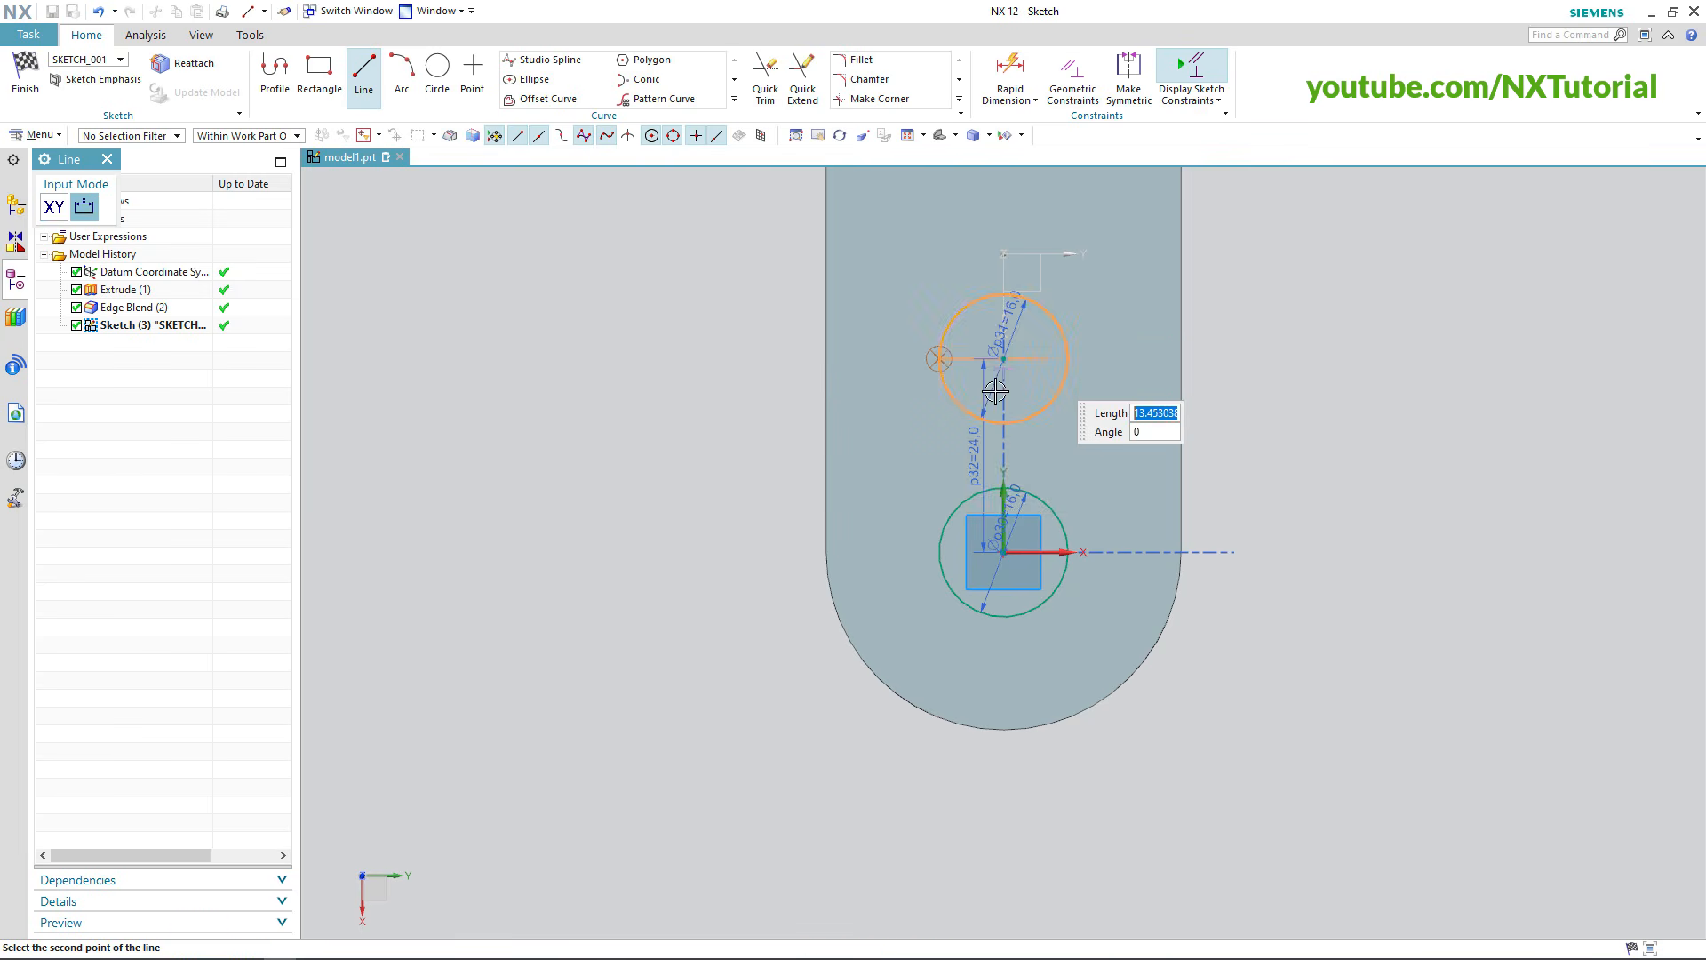
{"action": "left_click", "coordinate": [937, 552]}
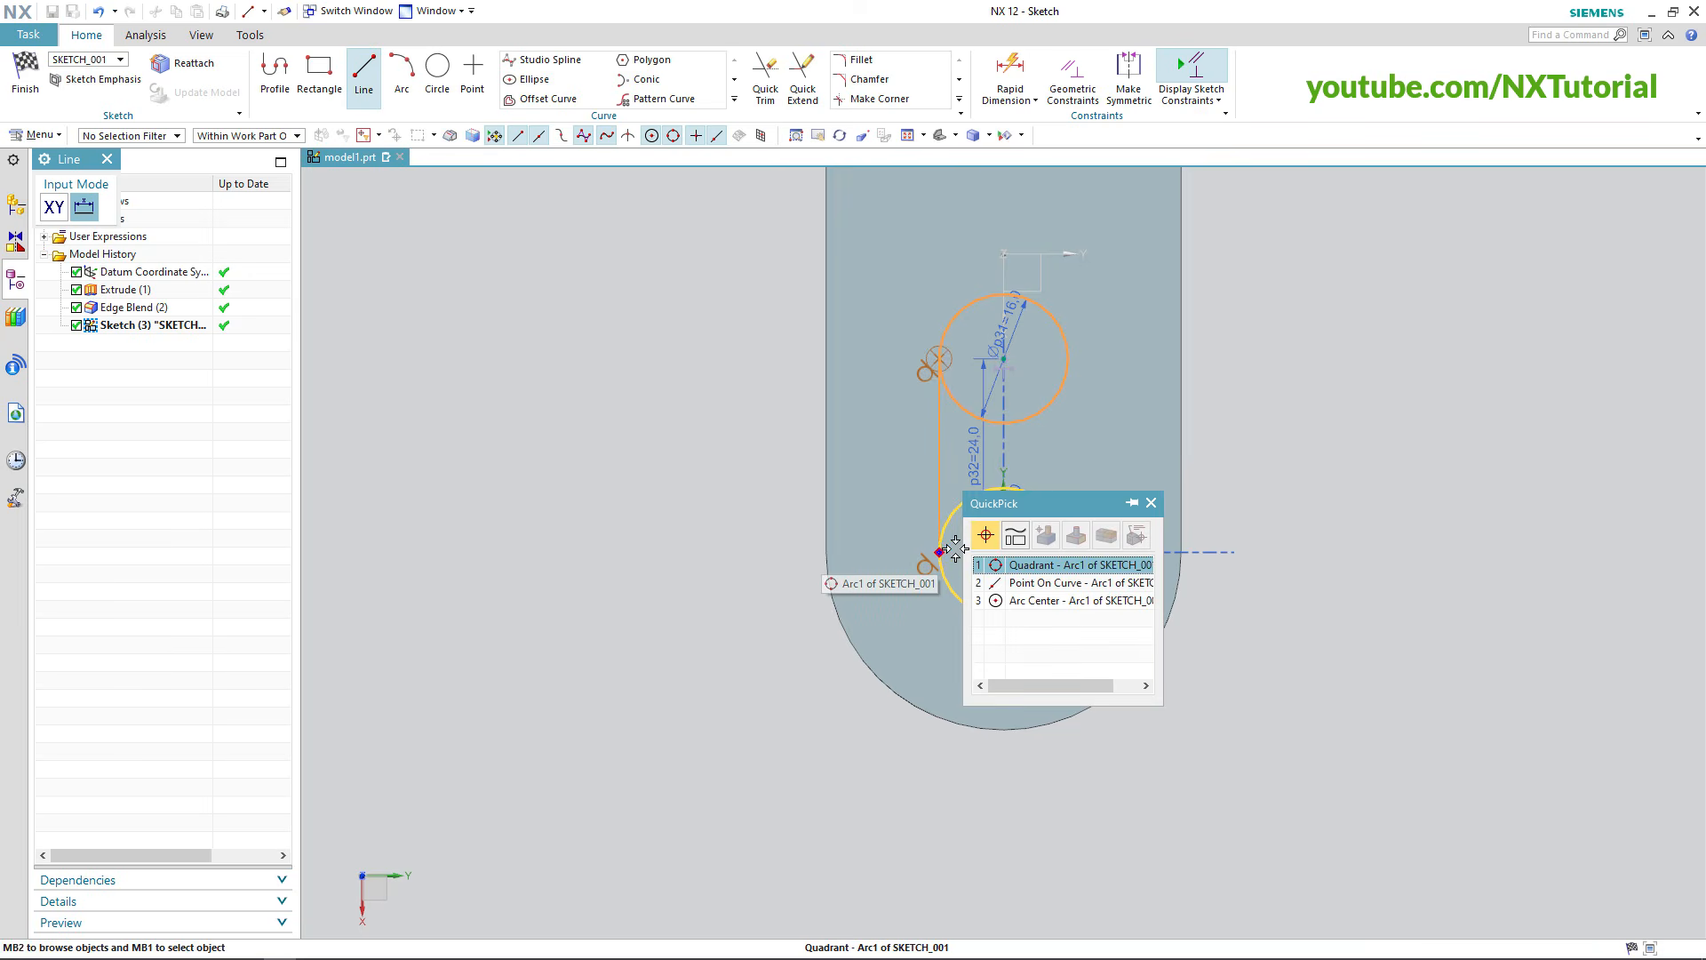
{"action": "left_click", "coordinate": [1052, 566]}
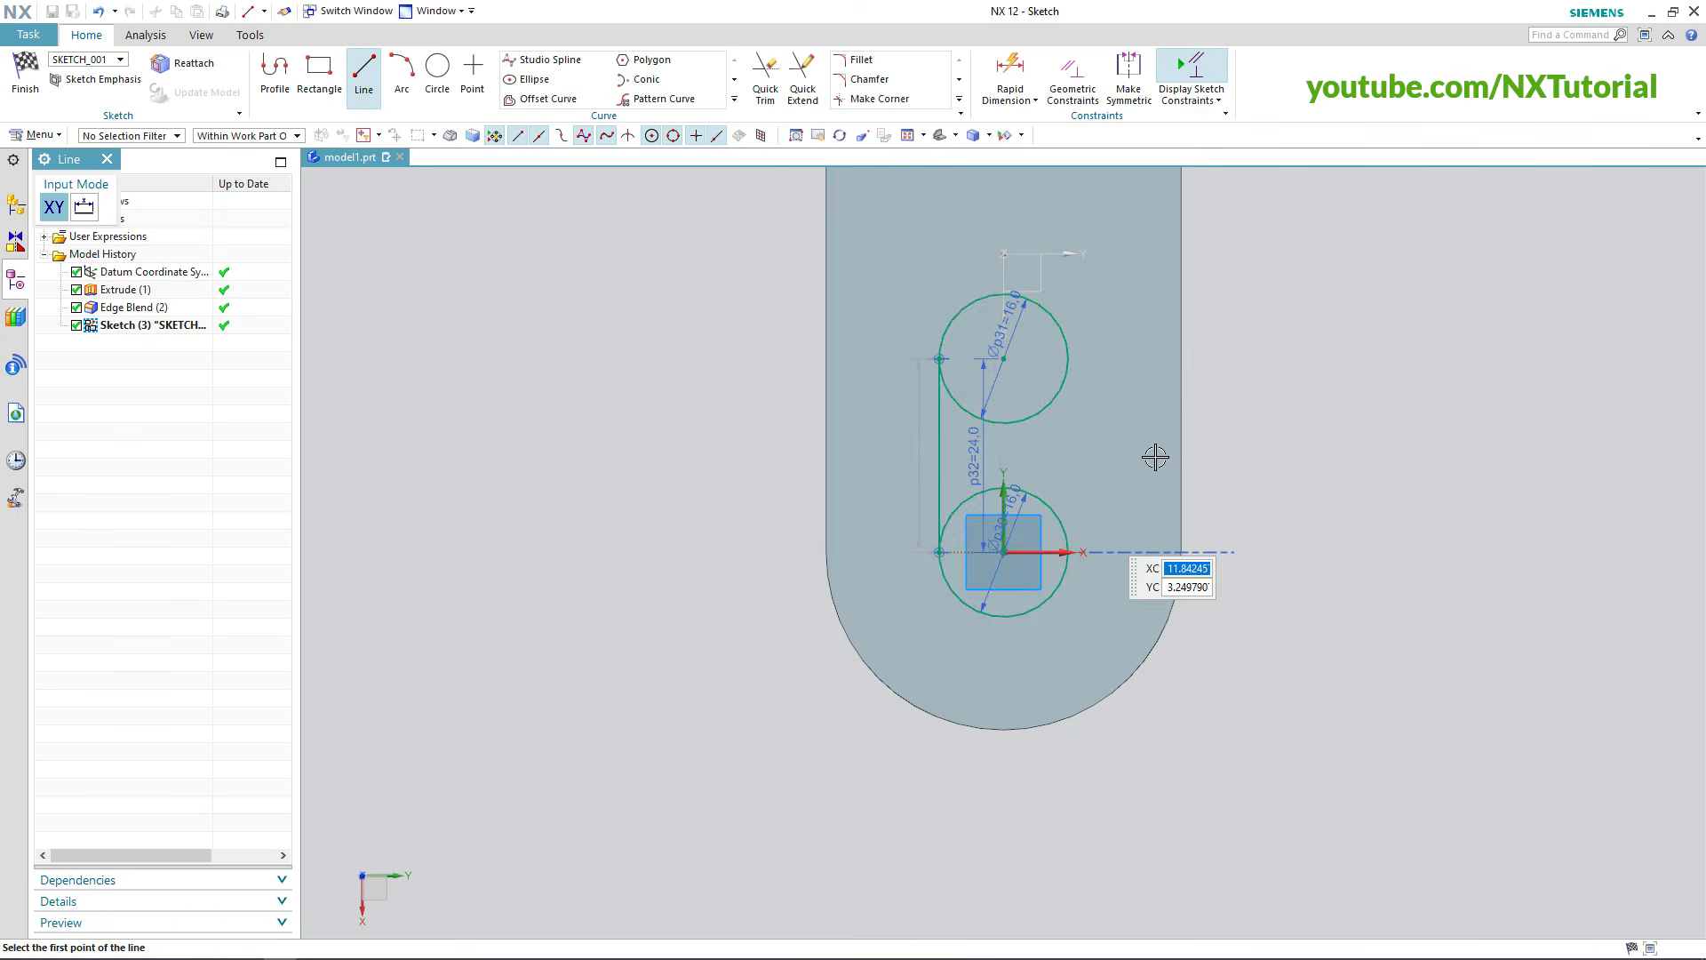
{"action": "left_click", "coordinate": [1068, 358]}
{"action": "left_click", "coordinate": [1155, 371]}
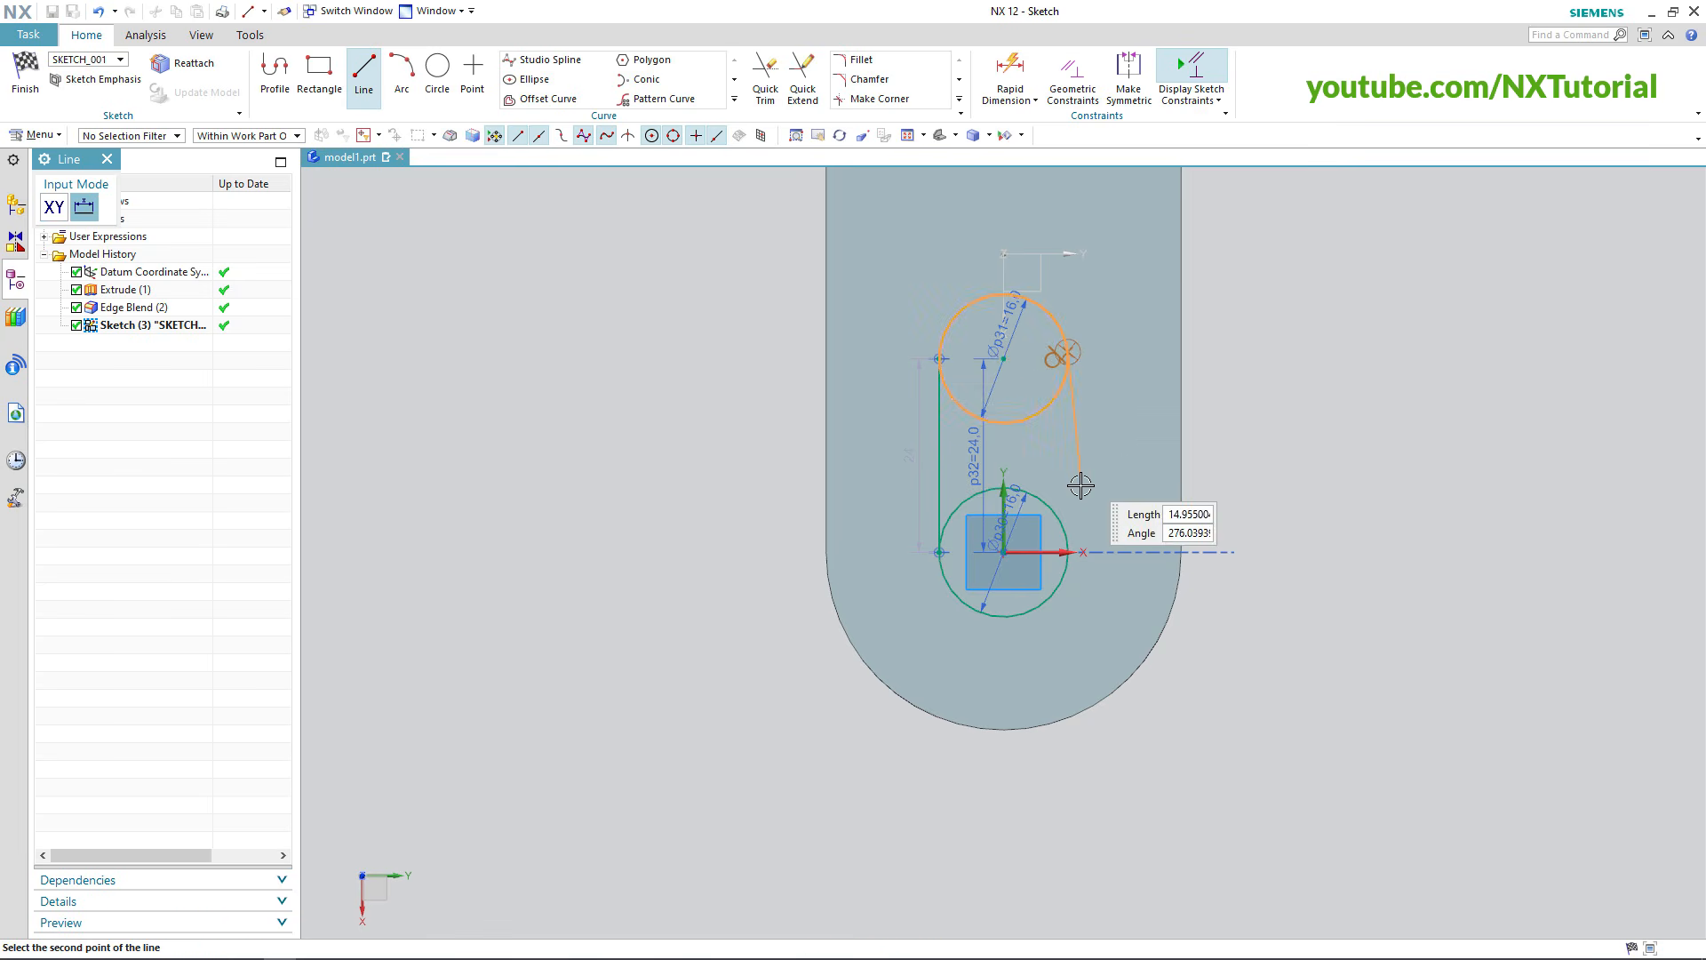
{"action": "left_click", "coordinate": [1068, 552]}
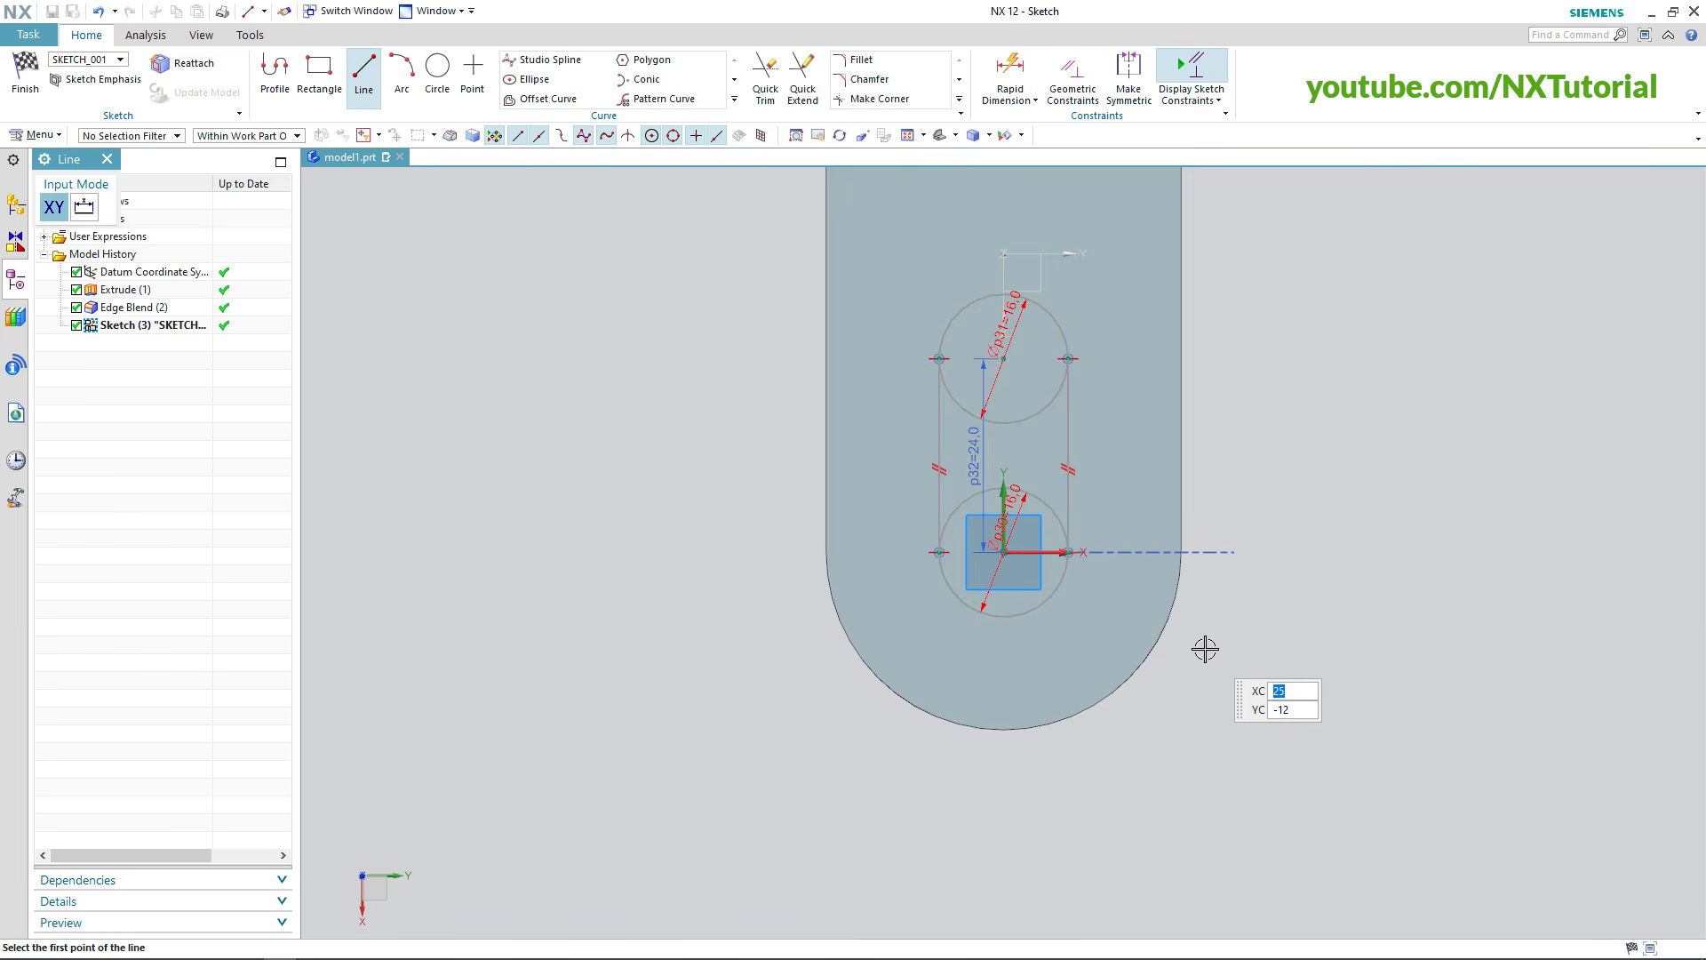
{"action": "key", "text": "Escape"}
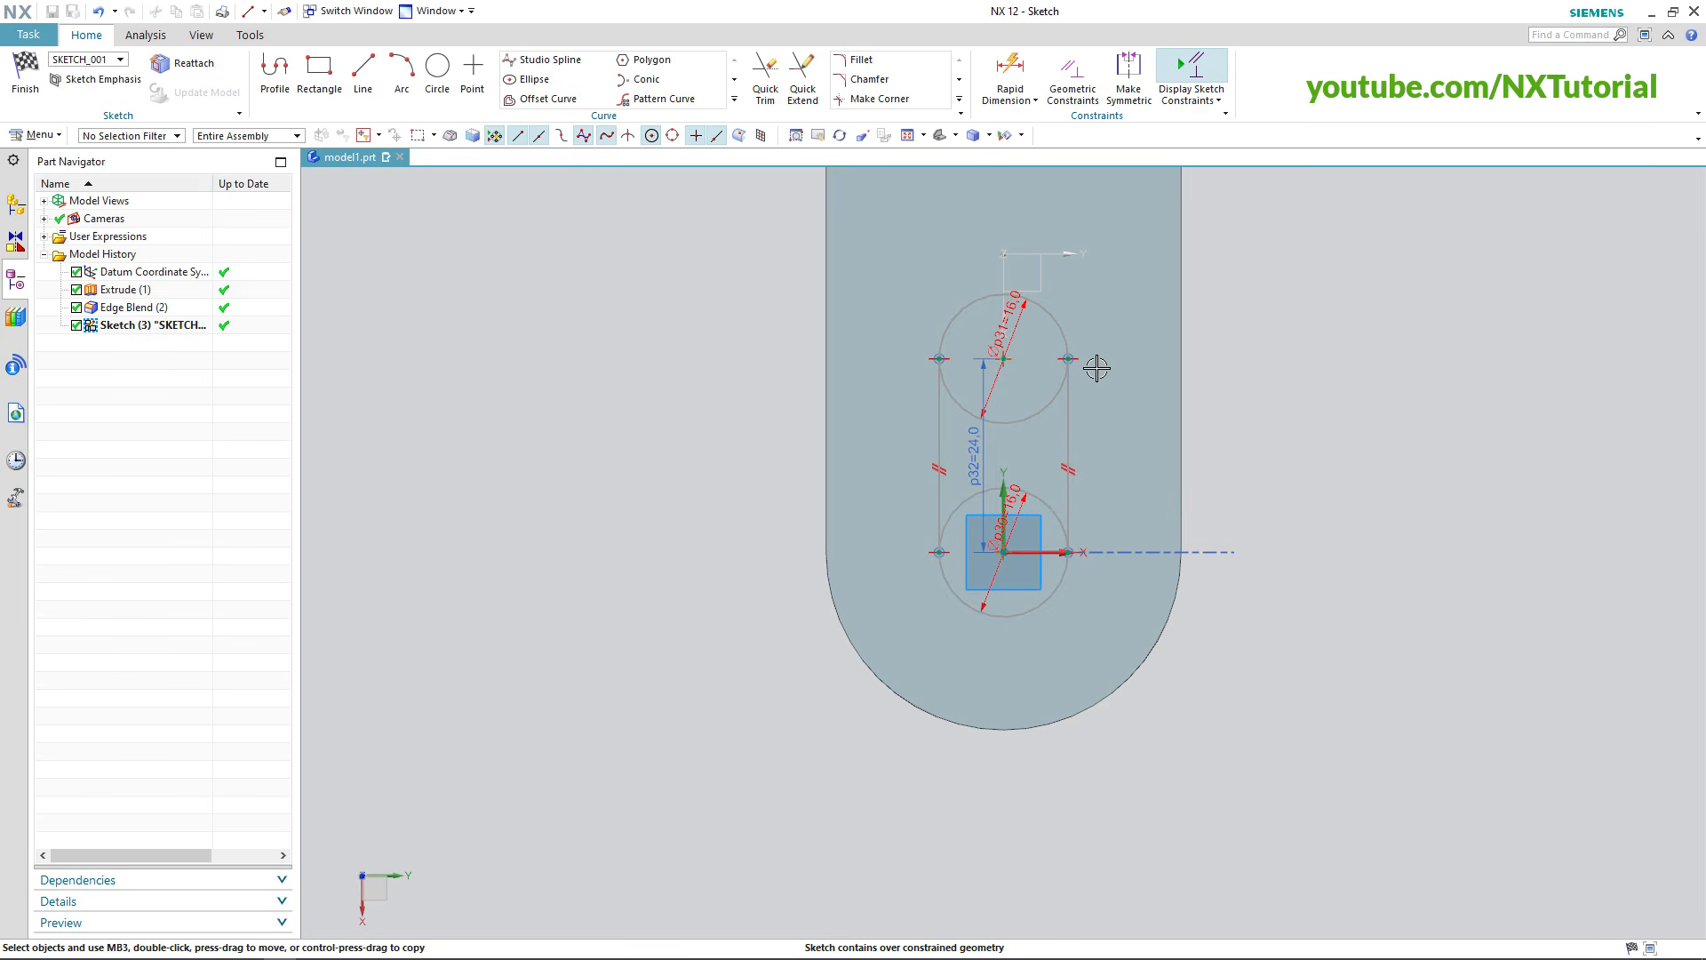
Delete the upper circle's over-constrained diameter dimension.
{"action": "left_click", "coordinate": [1001, 337]}
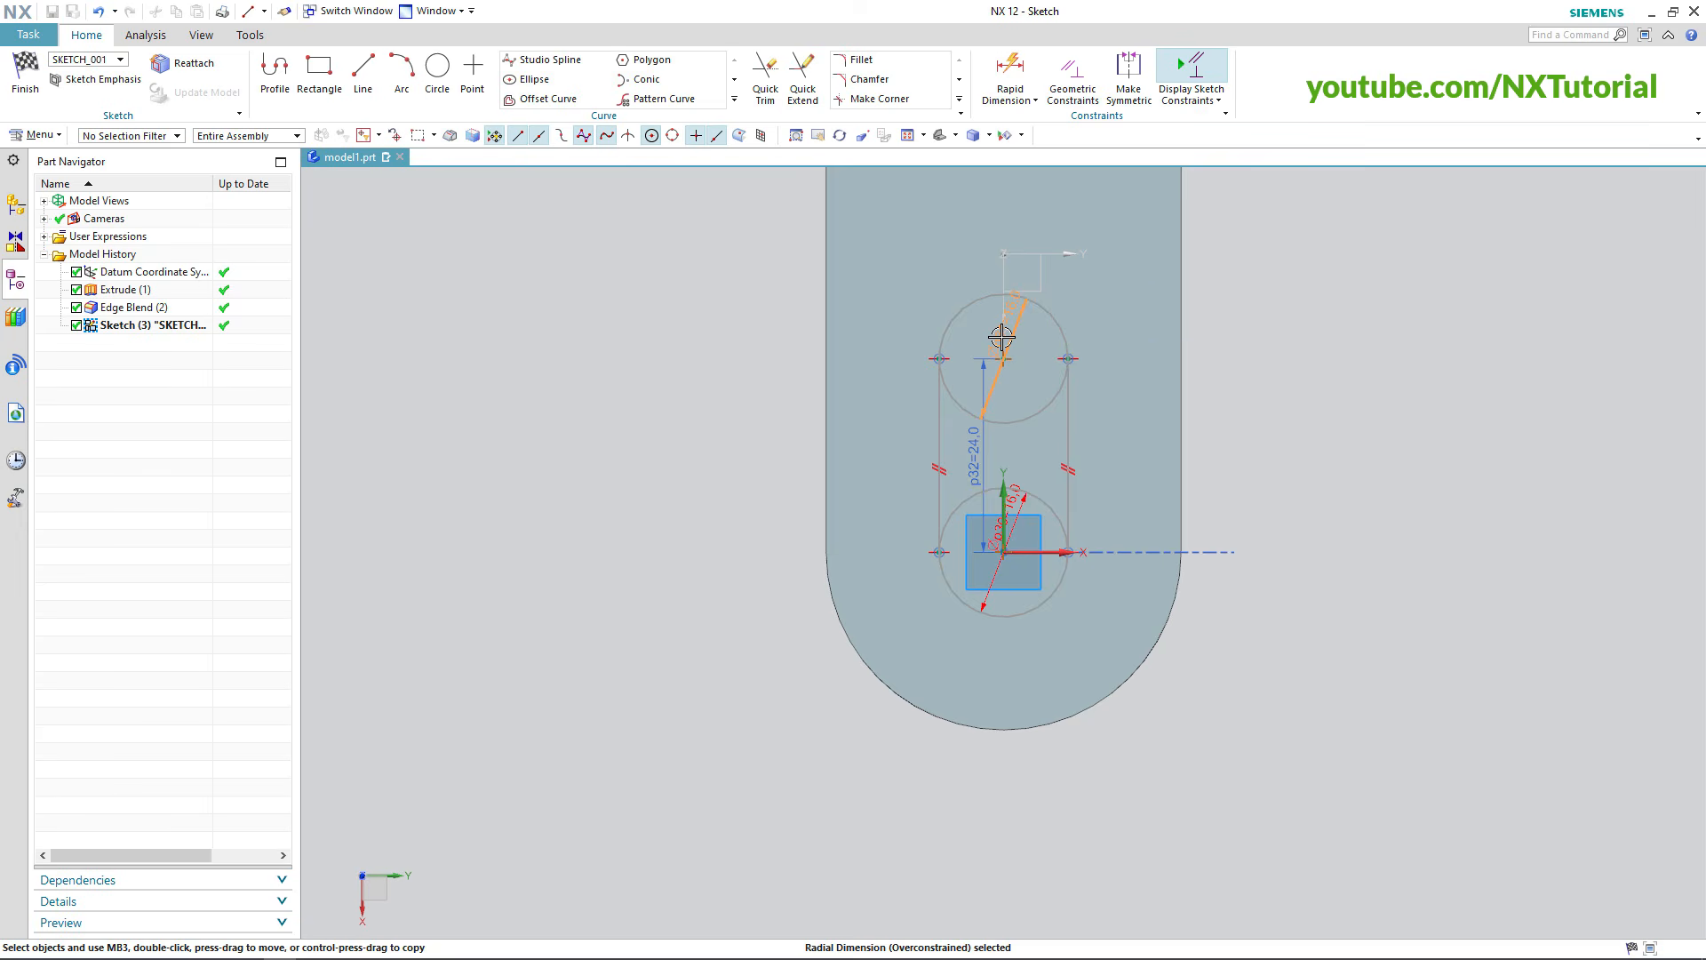
{"action": "right_click", "coordinate": [1001, 338]}
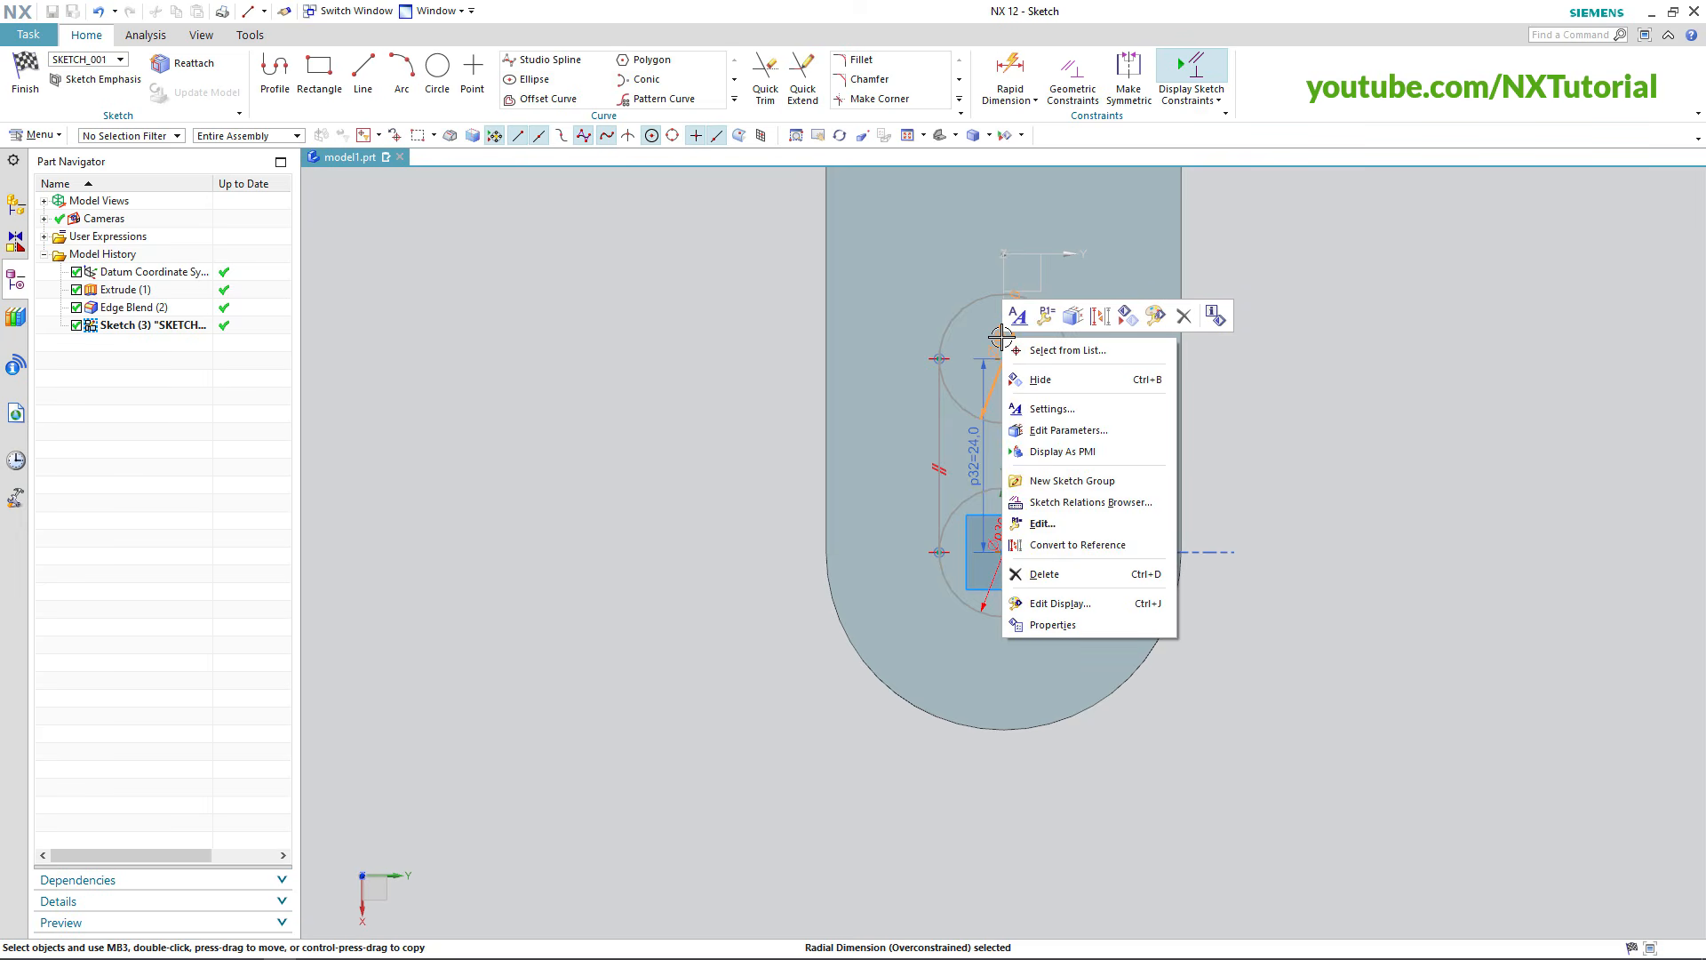
{"action": "left_click", "coordinate": [1062, 577]}
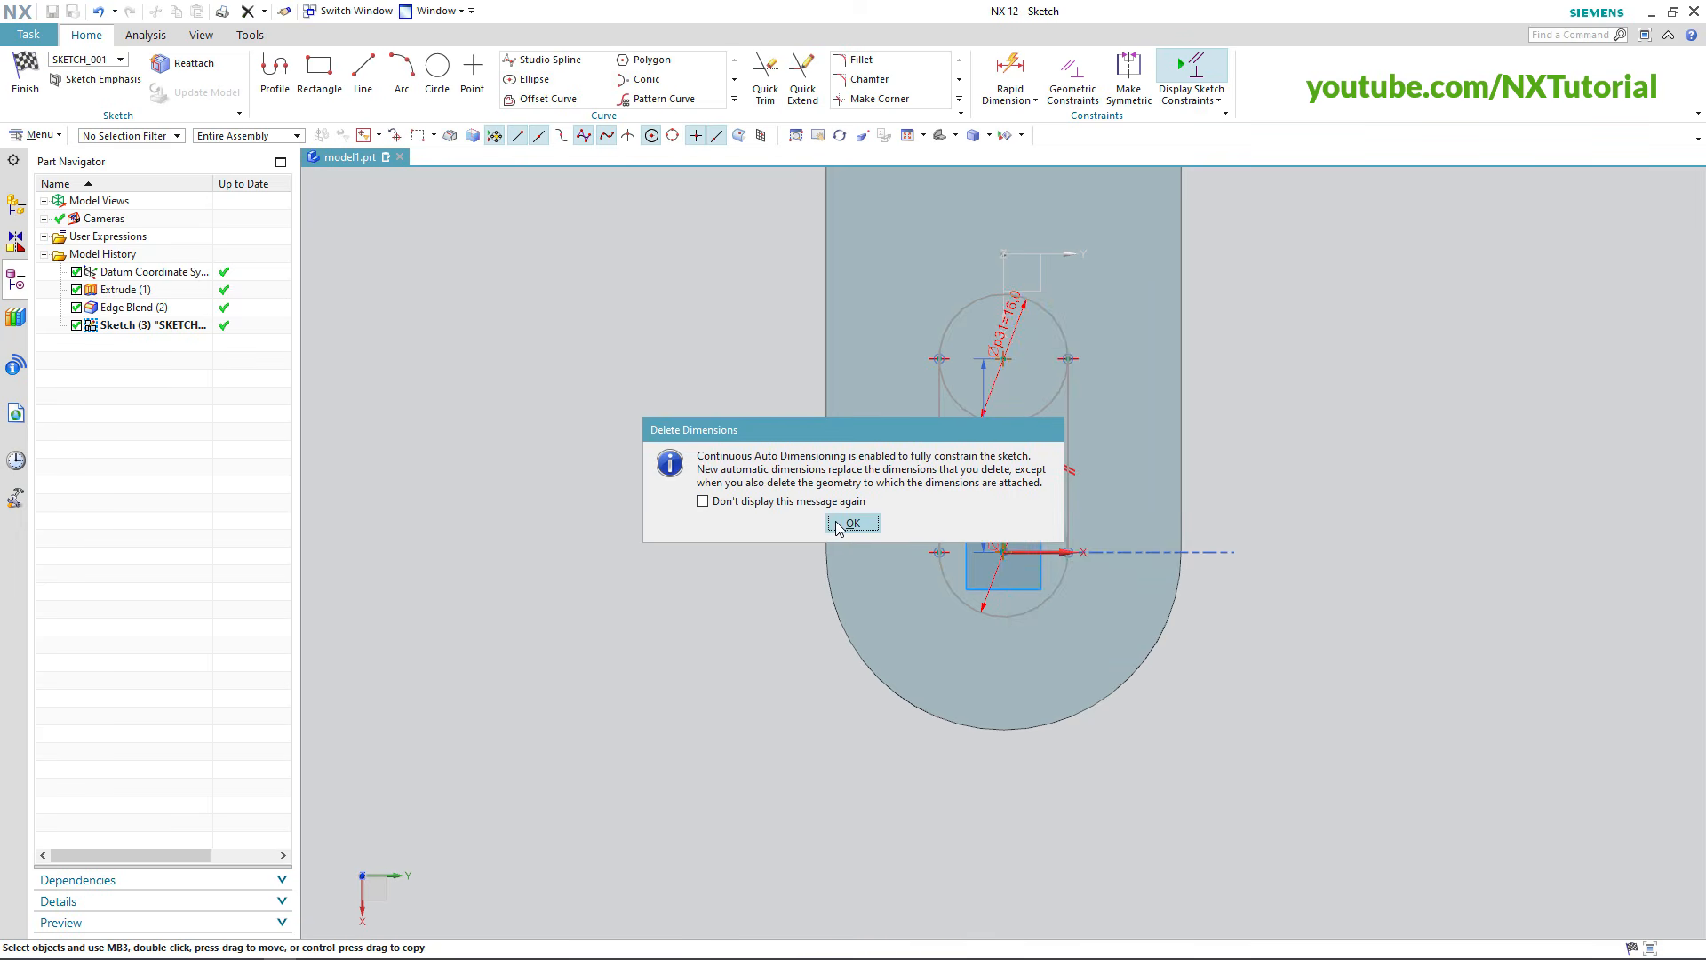
{"action": "left_click", "coordinate": [849, 525]}
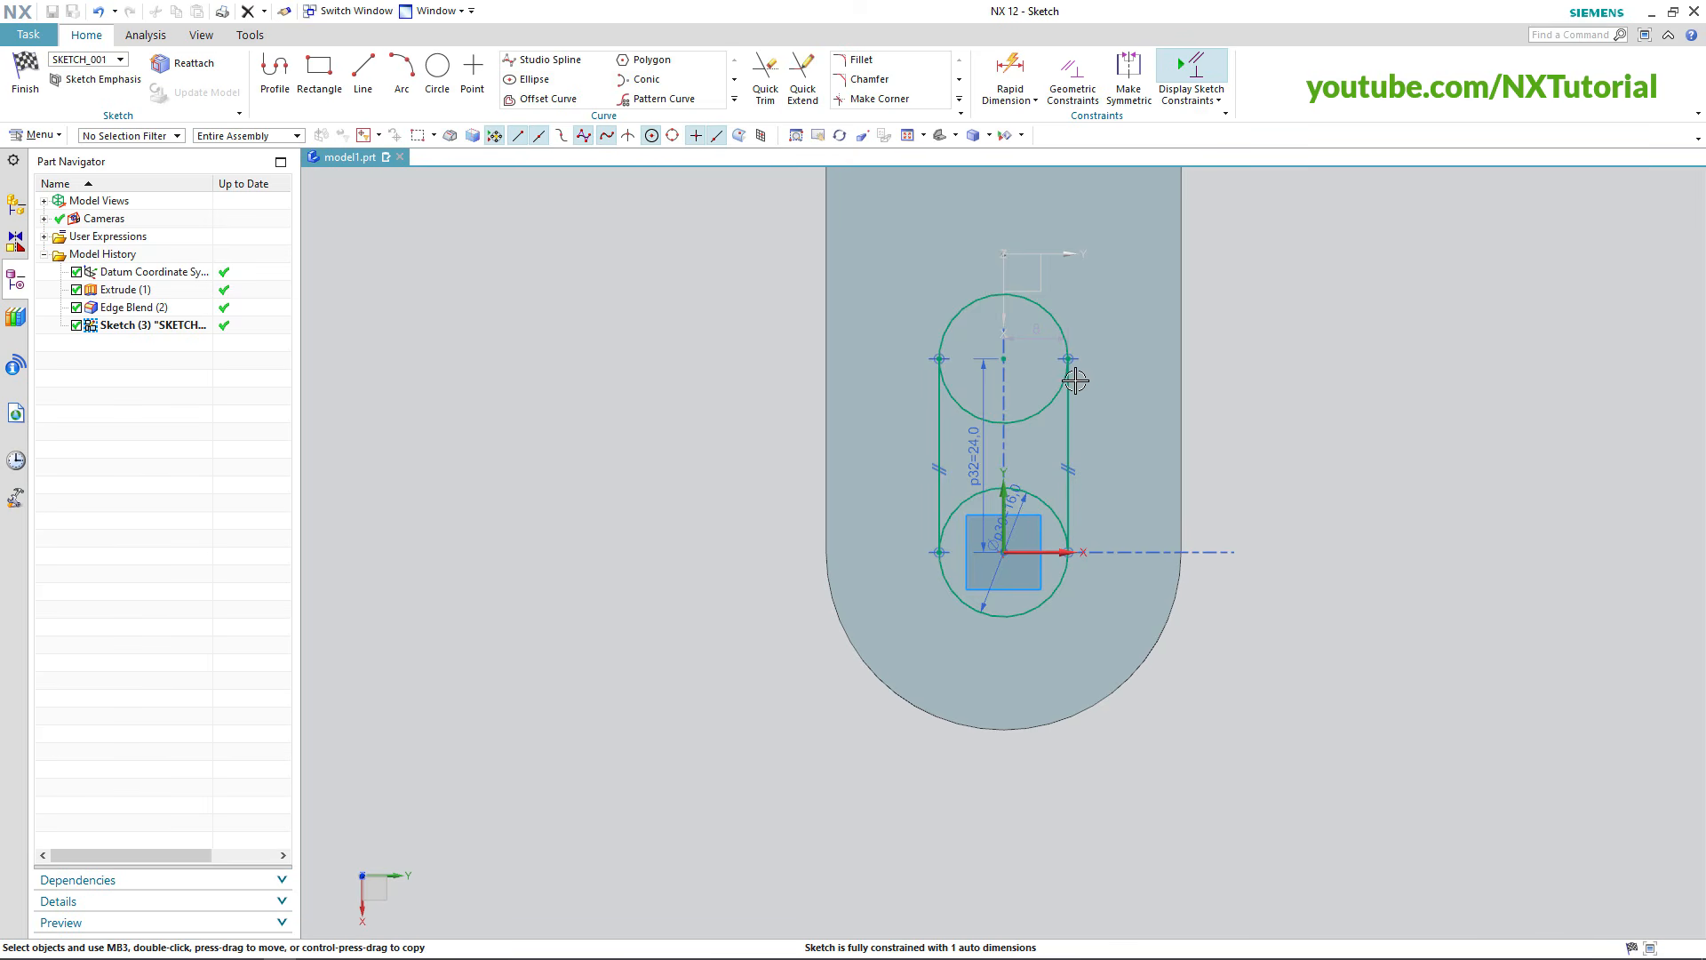
Trim away the inner halves of both circles to form a closed slot outline, and finish the sketch.
{"action": "left_click", "coordinate": [768, 87]}
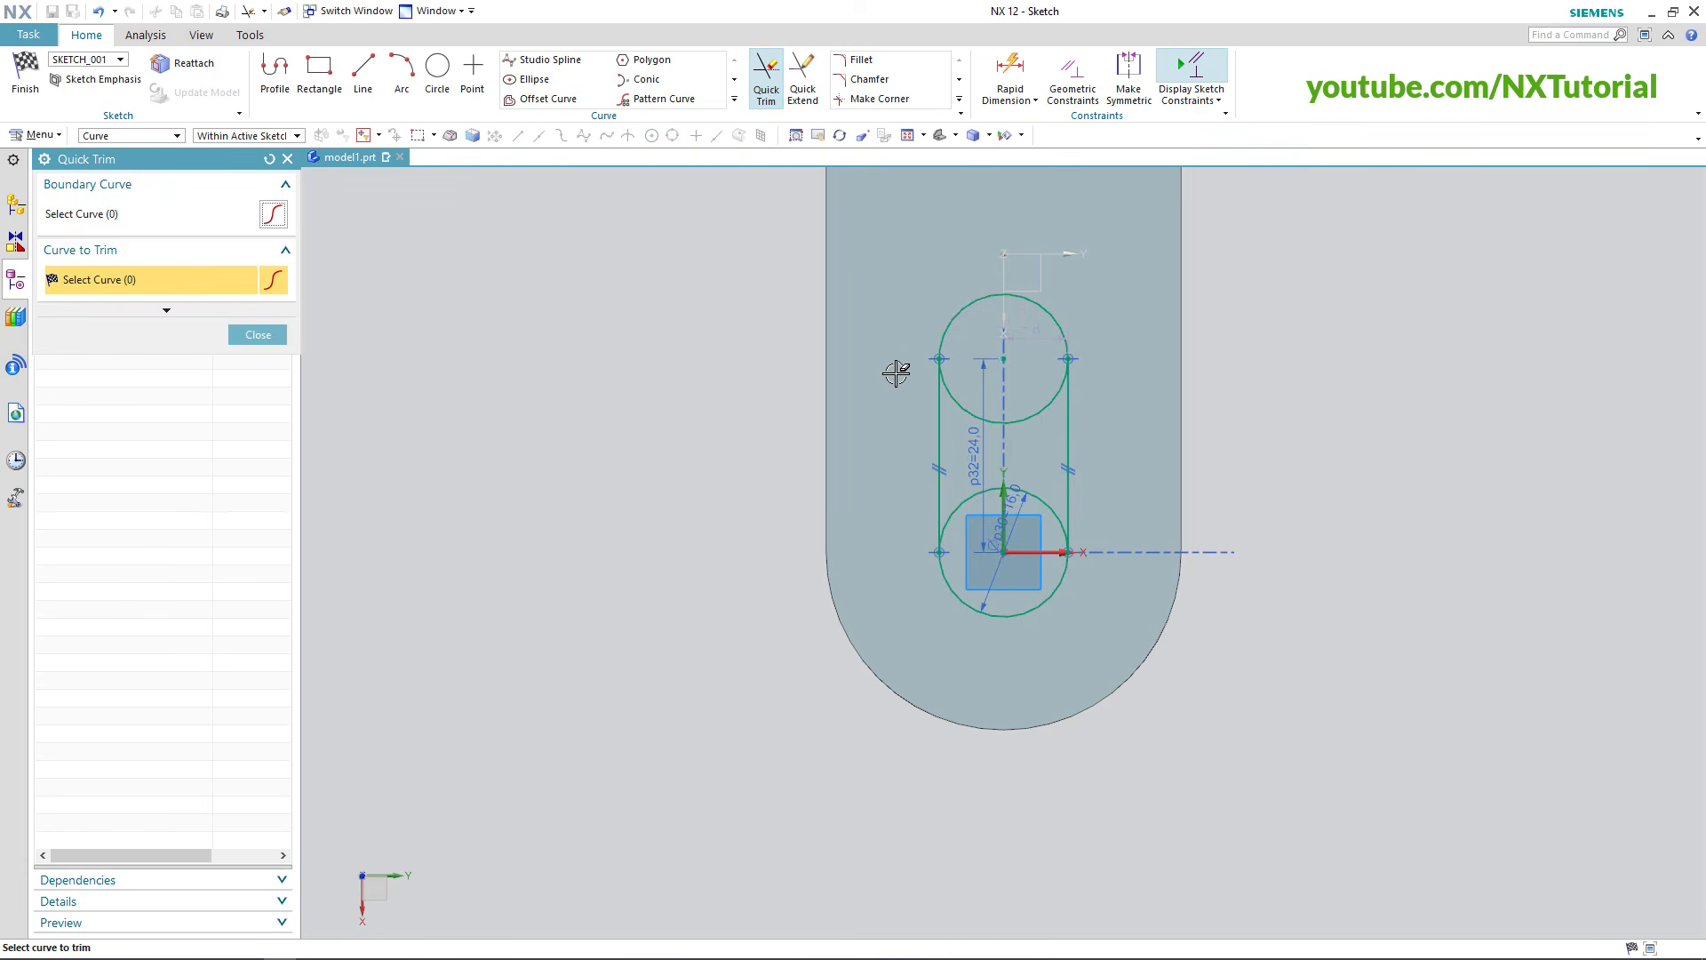
{"action": "left_click", "coordinate": [959, 402]}
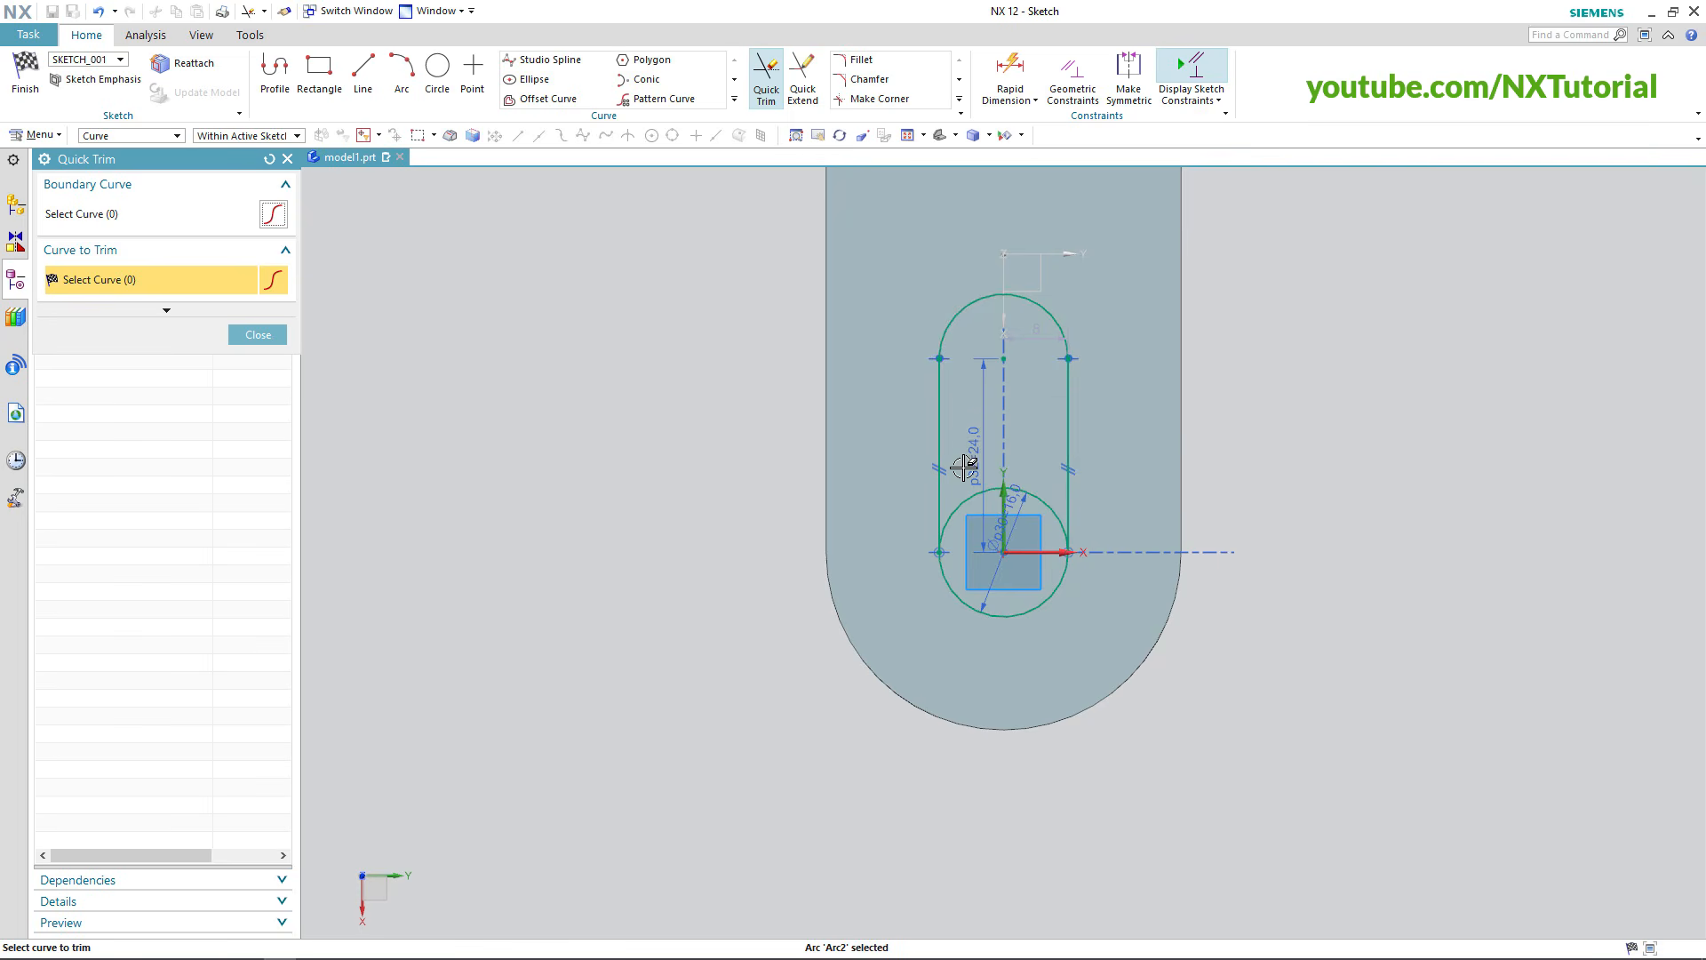
{"action": "left_click", "coordinate": [954, 513]}
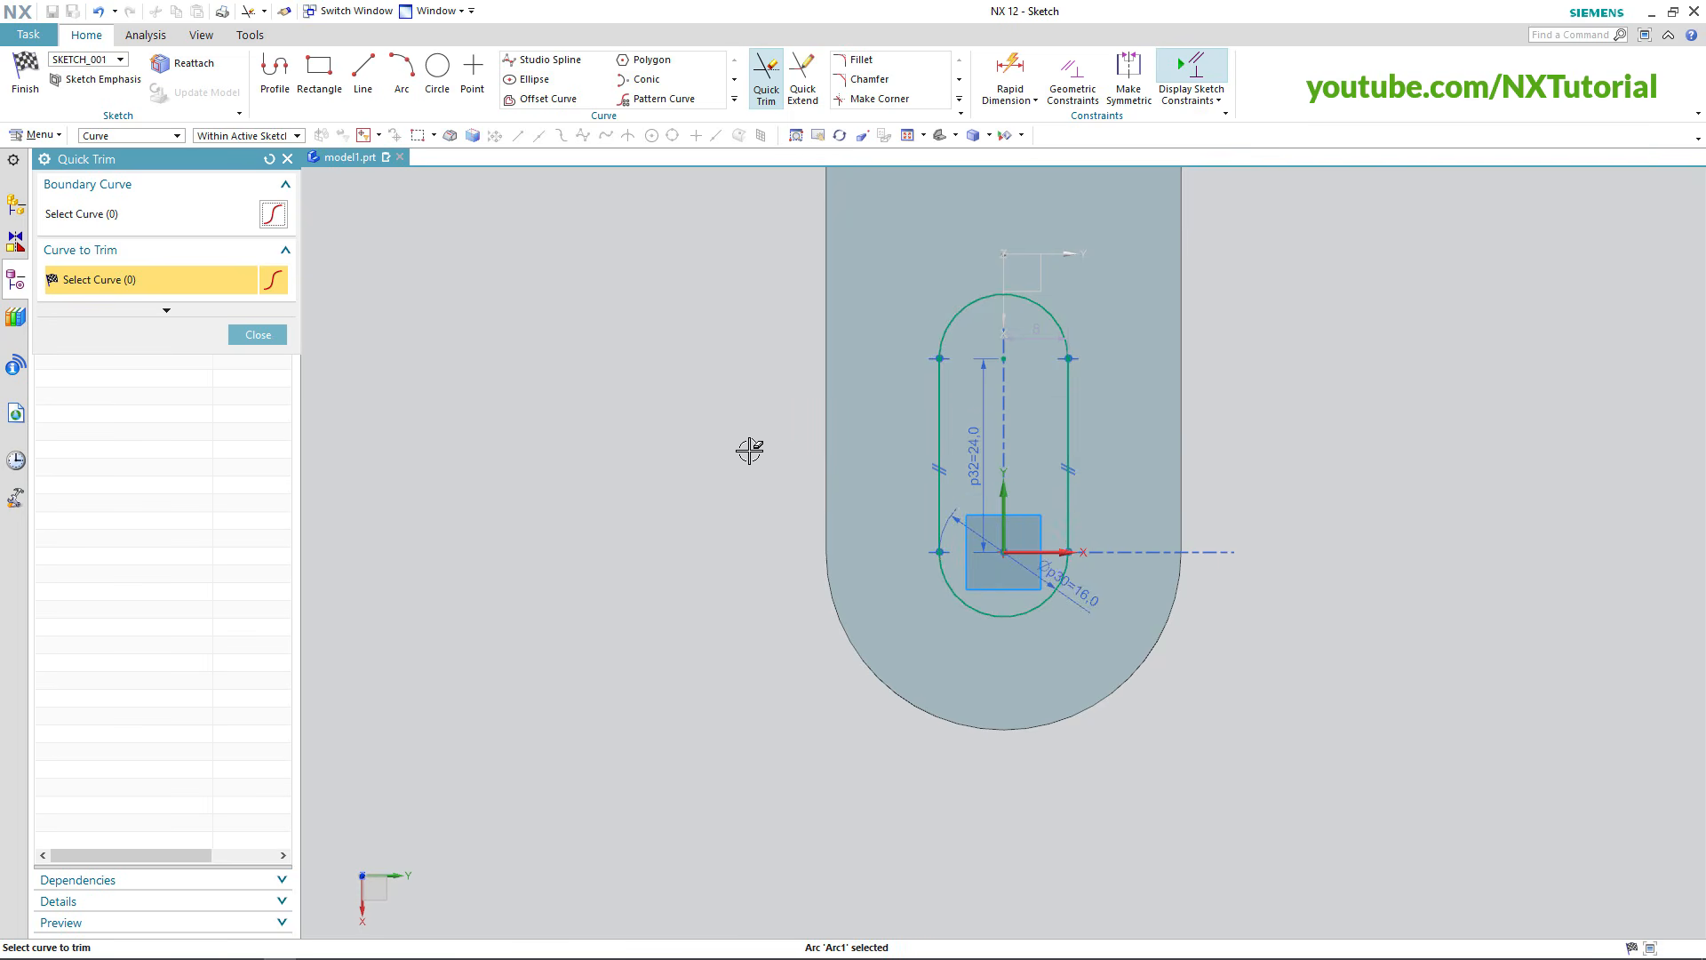
{"action": "middle_click", "coordinate": [749, 450]}
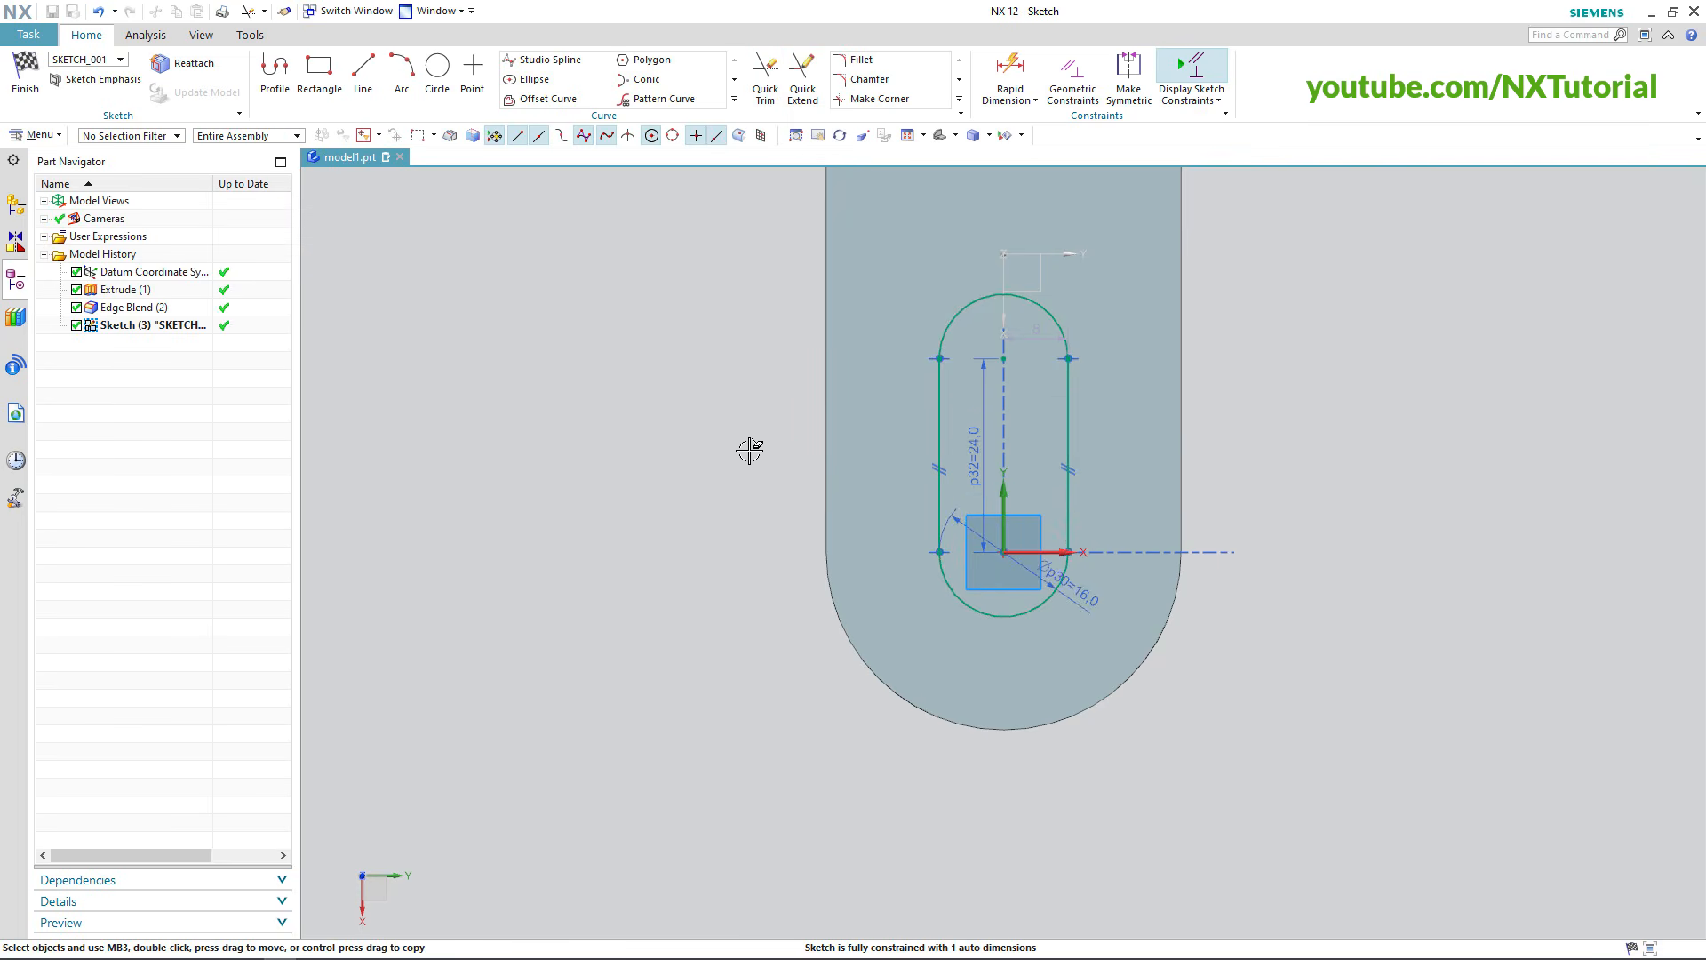
{"action": "right_click", "coordinate": [749, 451]}
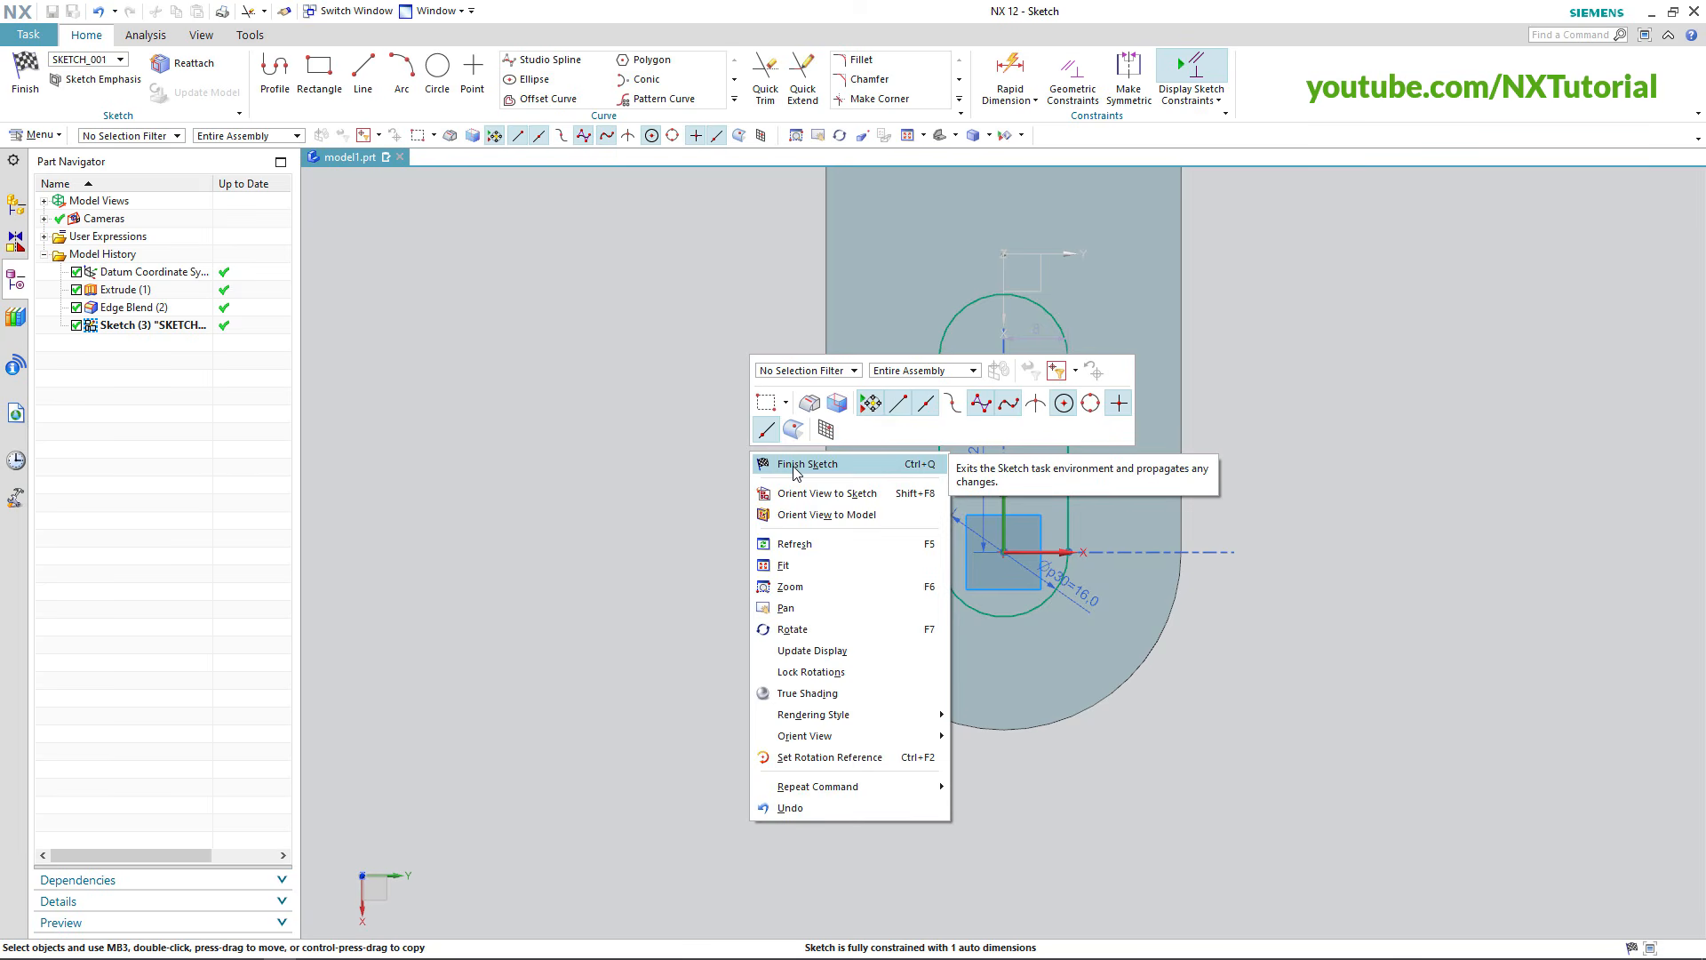
{"action": "left_click", "coordinate": [793, 464]}
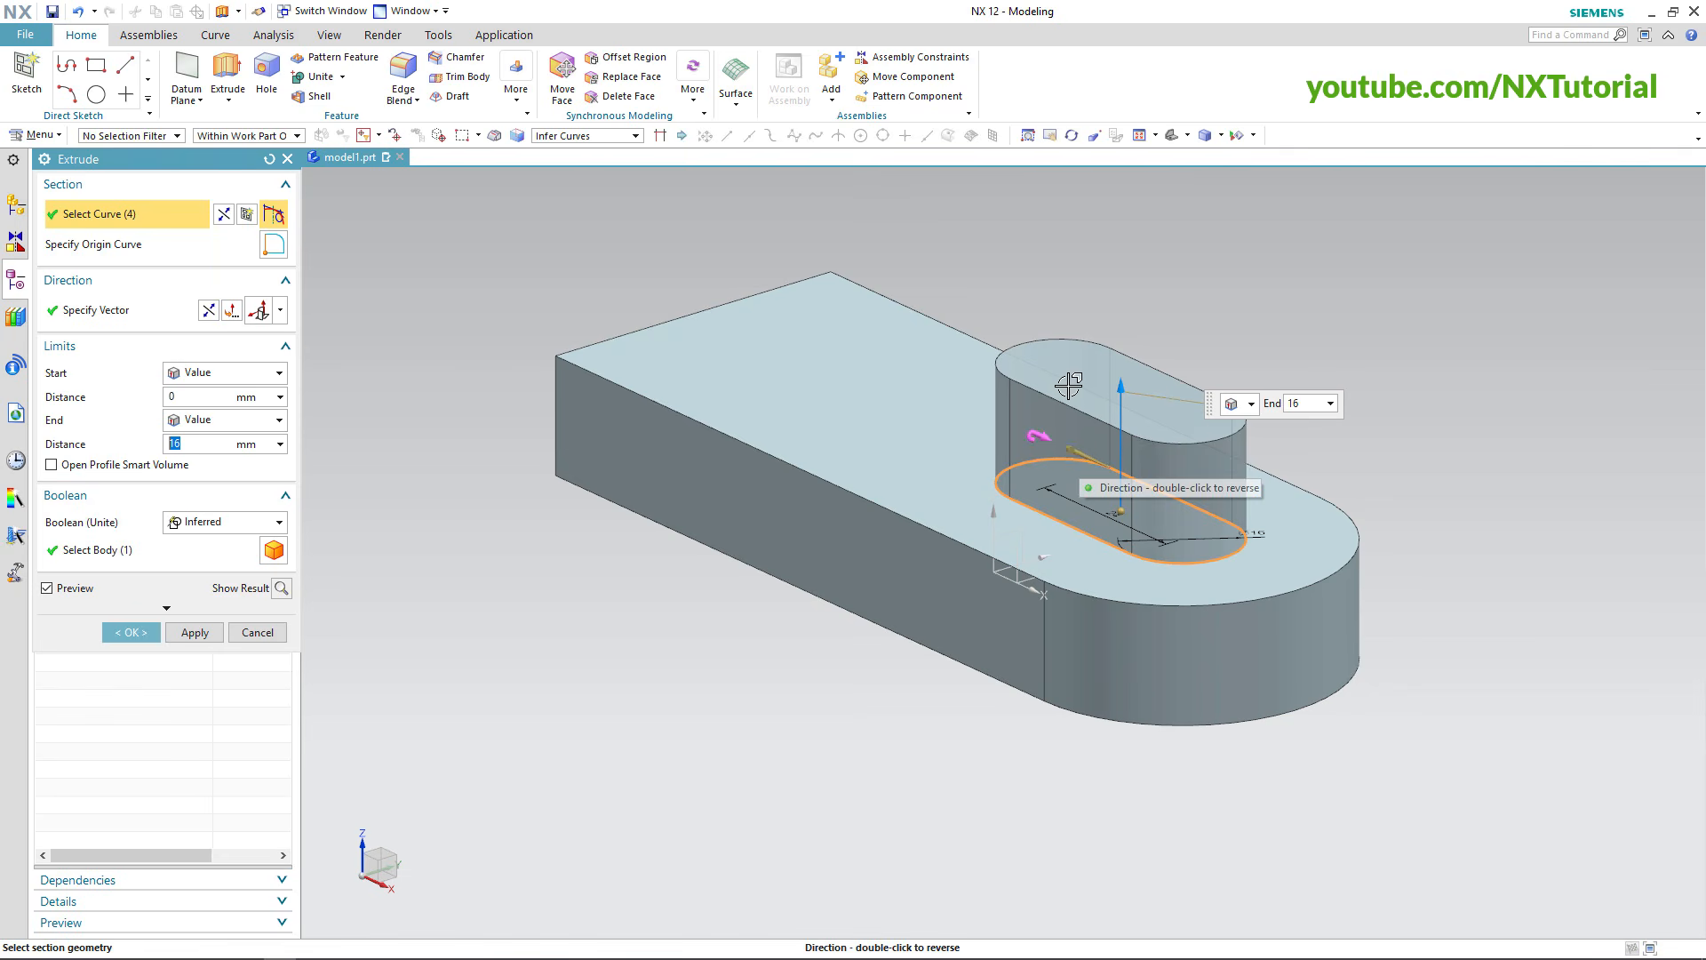
Reverse the slot profile's extrusion downward and cut it 16 mm through the base with the Subtract Boolean.
{"action": "left_click", "coordinate": [207, 311]}
{"action": "left_click", "coordinate": [279, 523]}
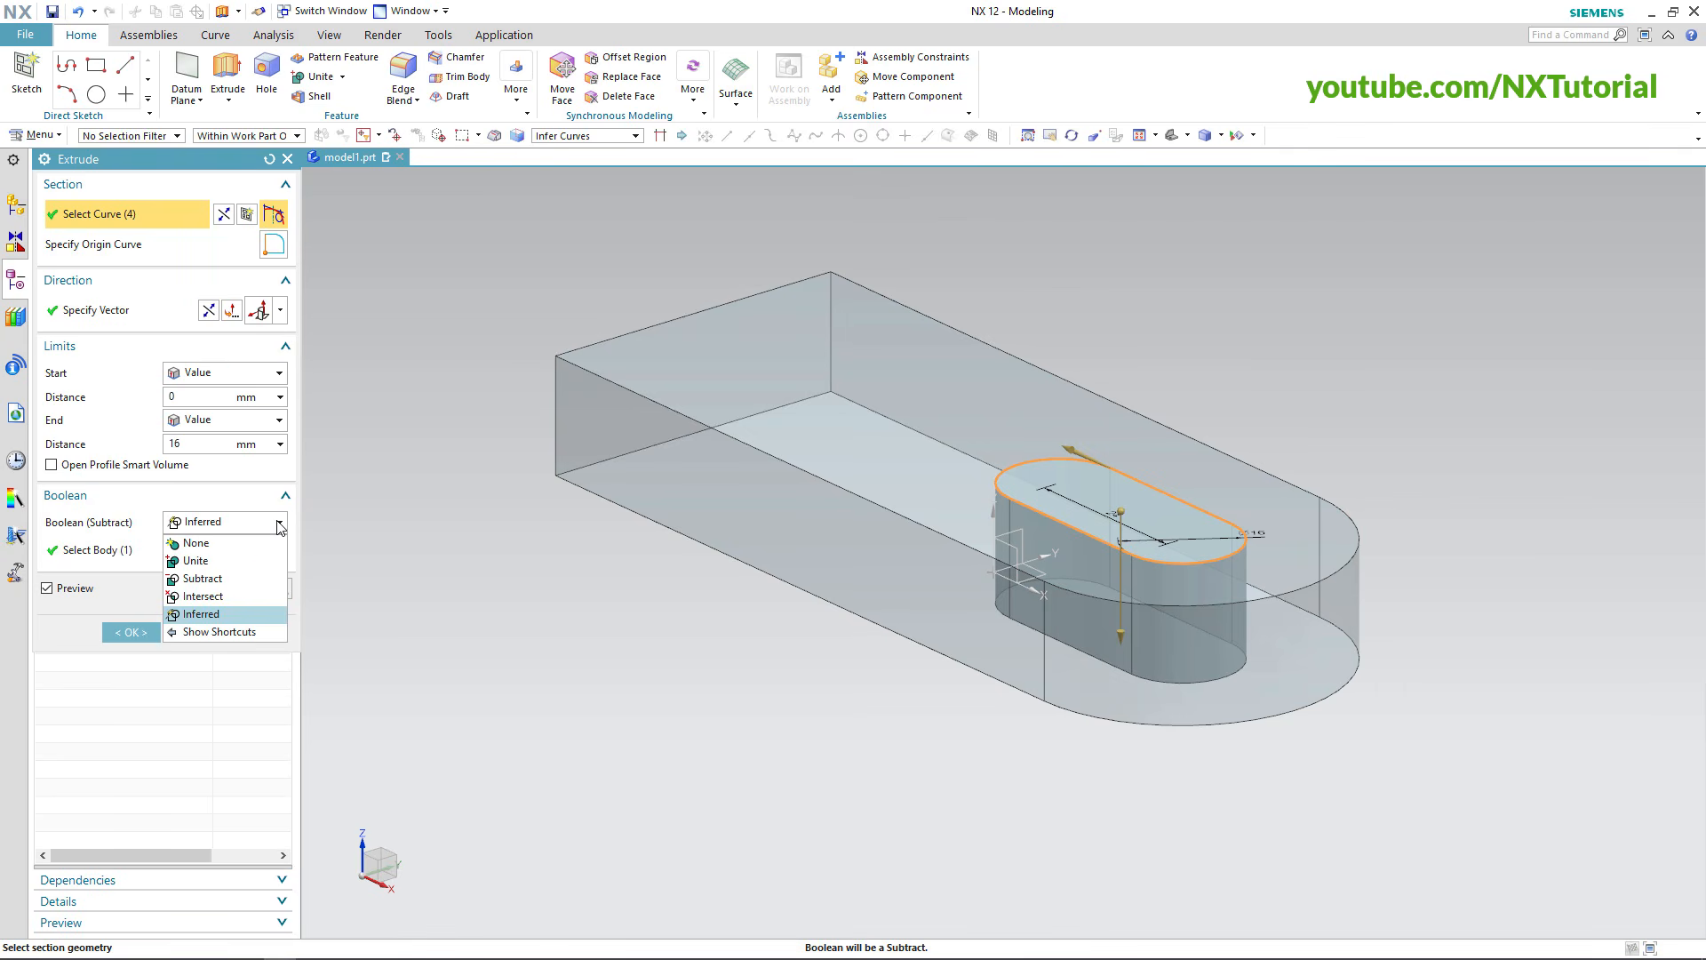
{"action": "left_click", "coordinate": [209, 584]}
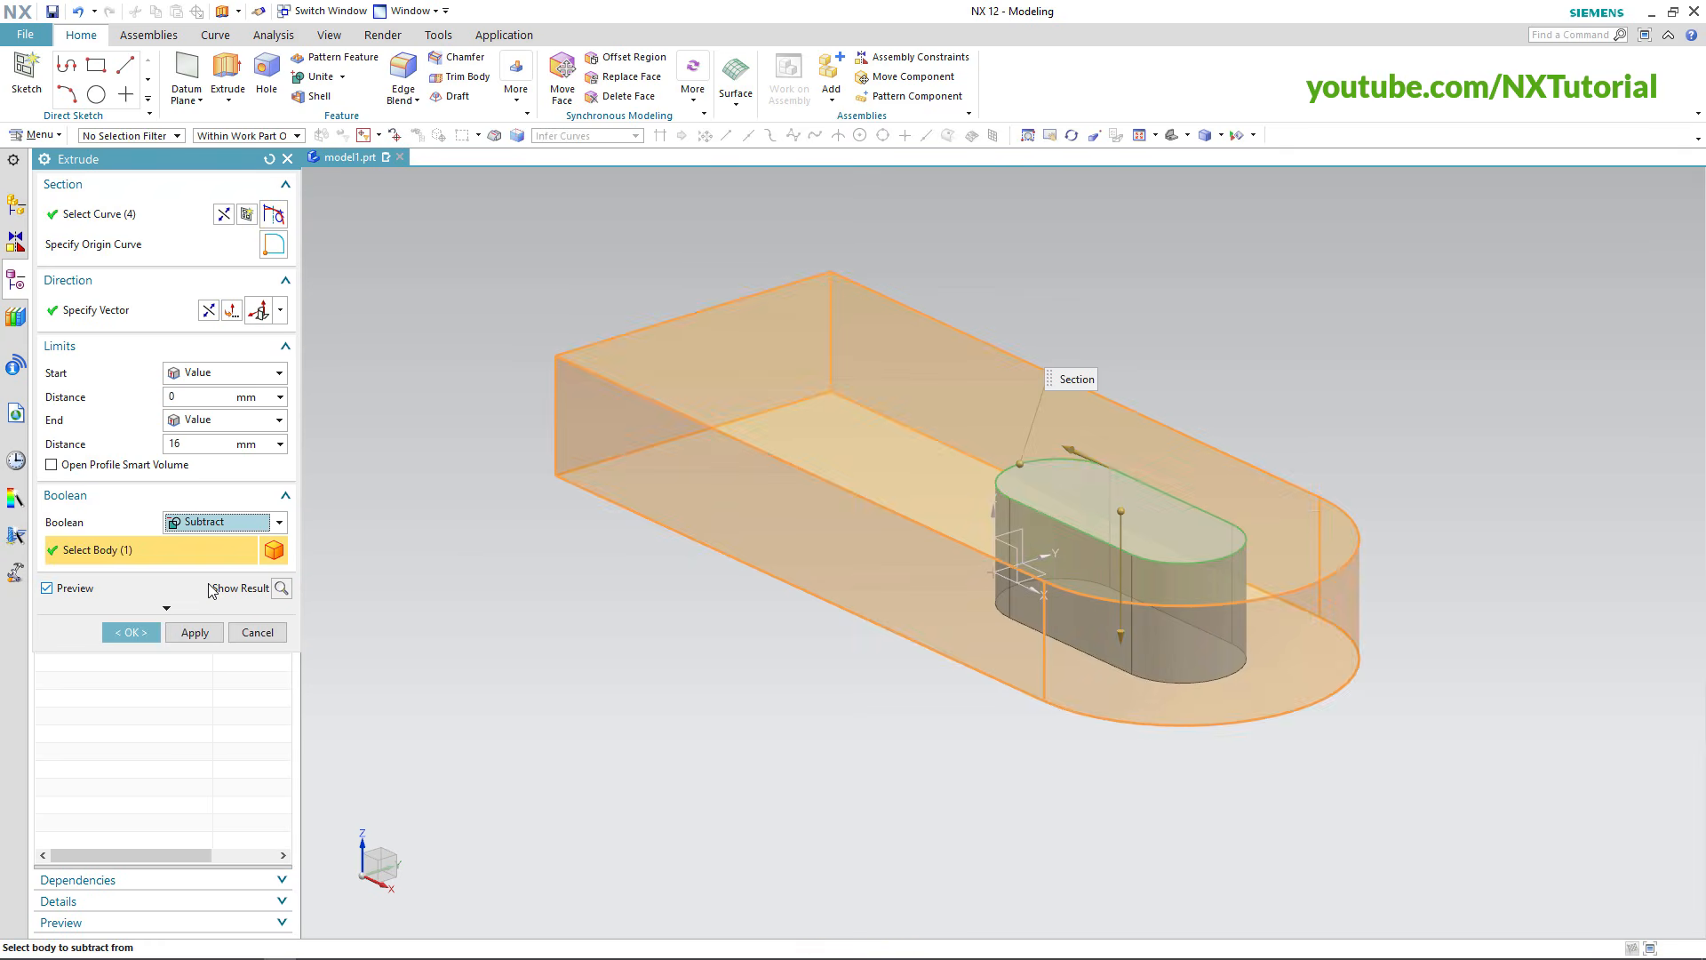
{"action": "left_click", "coordinate": [131, 634]}
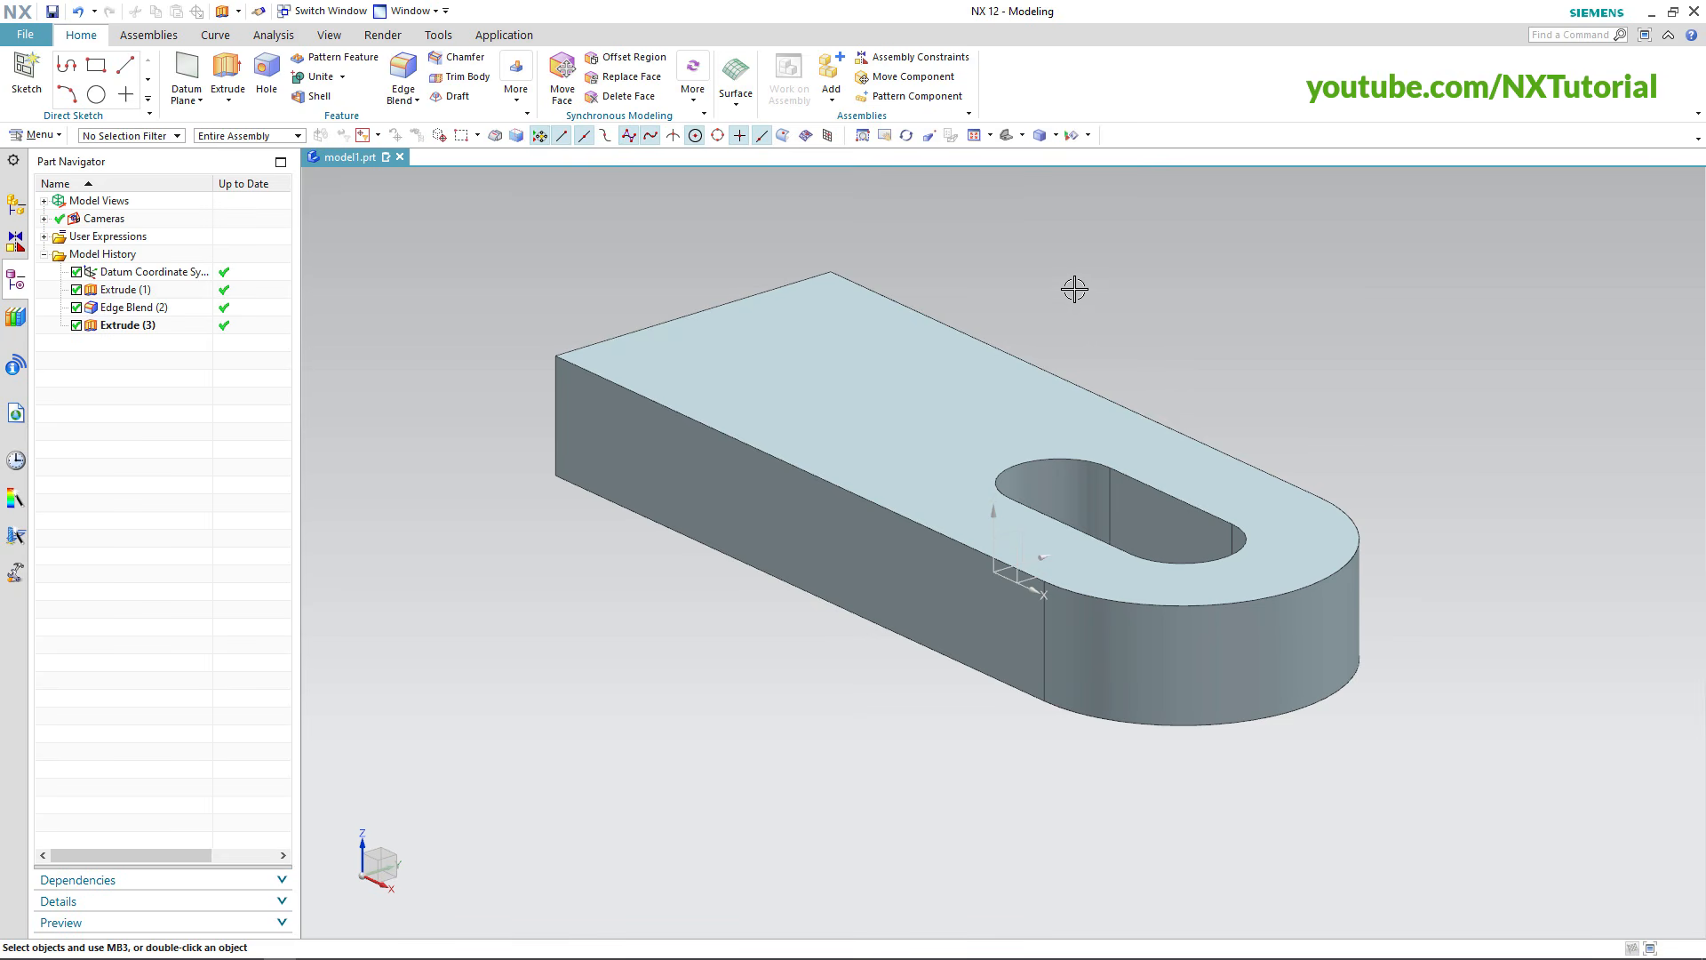
Examine the slot cut and its extrude settings, and check the upright lug dimensions in the reference drawing.
{"action": "middle_click_drag", "start_coordinate": [1074, 289], "coordinate": [1071, 357]}
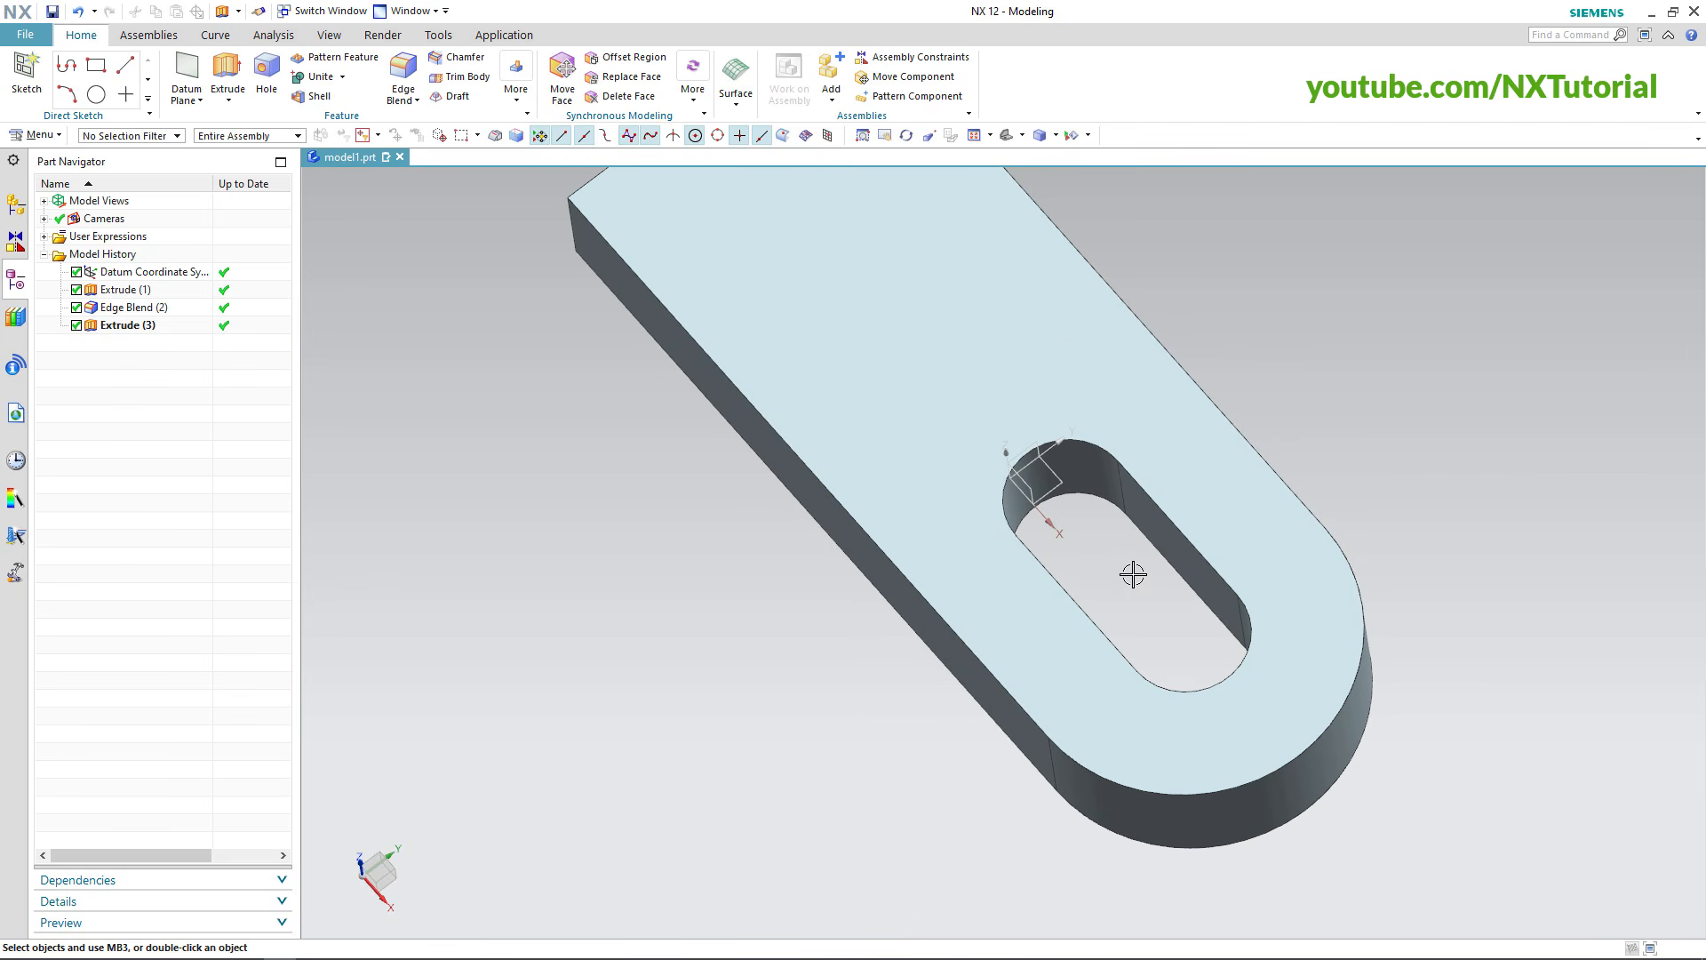
{"action": "middle_click_drag", "start_coordinate": [1132, 577], "coordinate": [1108, 273]}
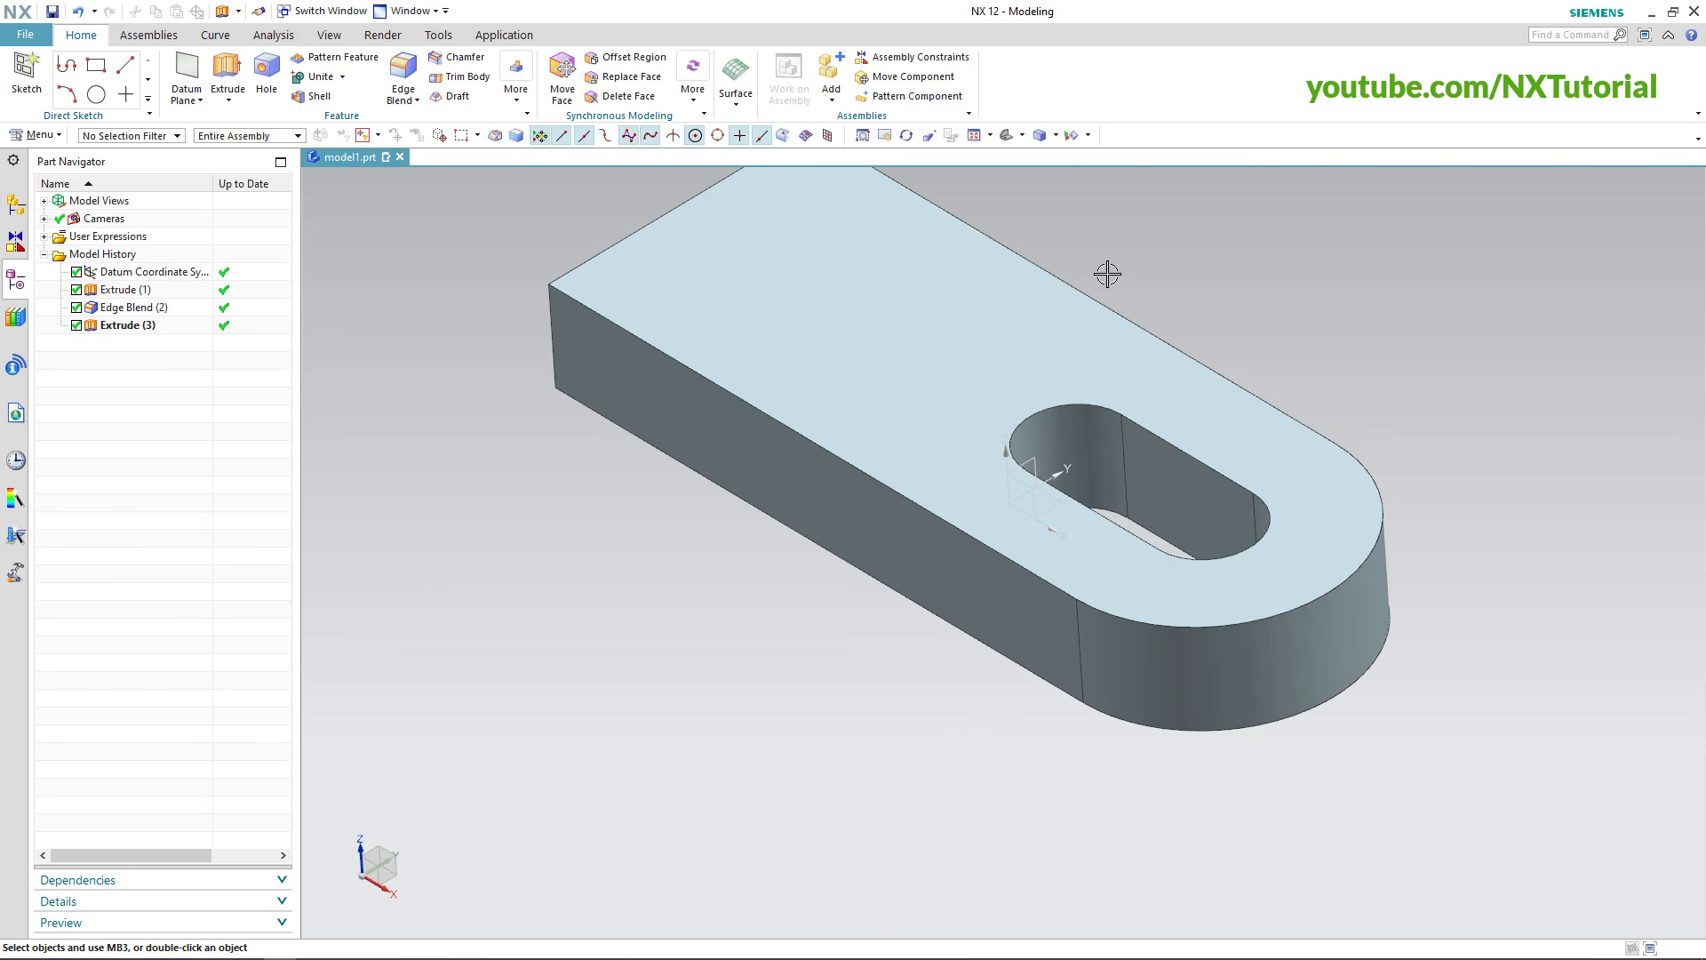
{"action": "left_click", "coordinate": [1007, 135]}
{"action": "scroll", "coordinate": [1016, 361], "scroll_direction": "down", "scroll_amount": 3}
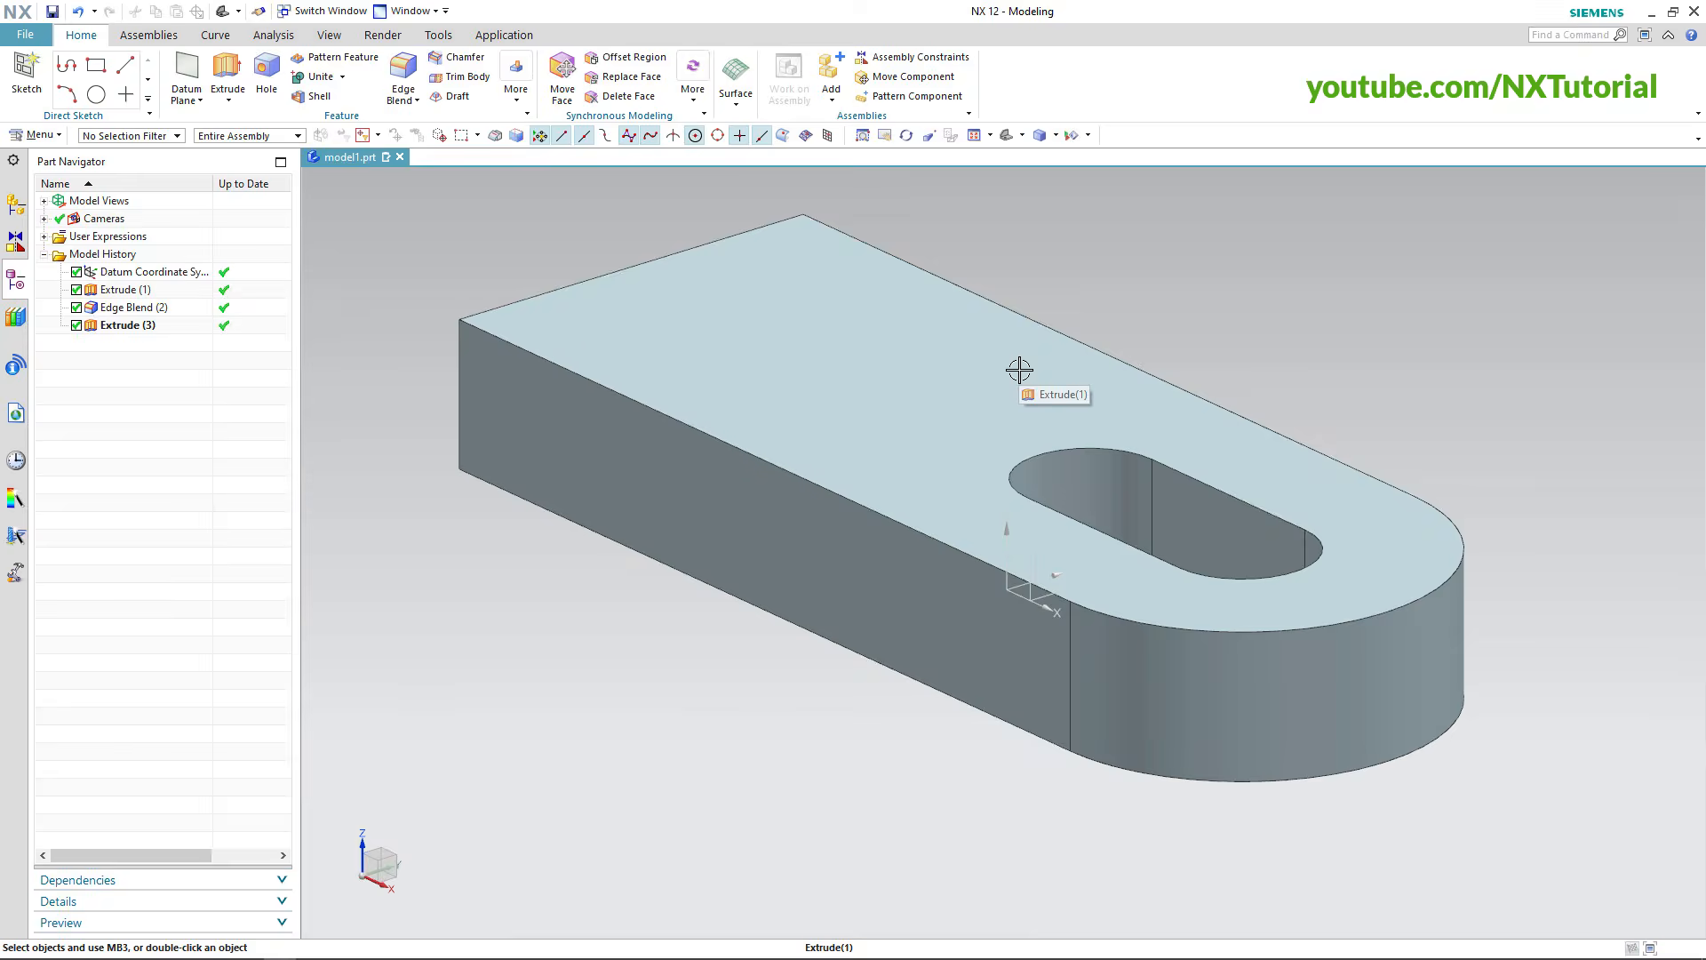
{"action": "scroll", "coordinate": [1070, 251], "scroll_direction": "up", "scroll_amount": 2}
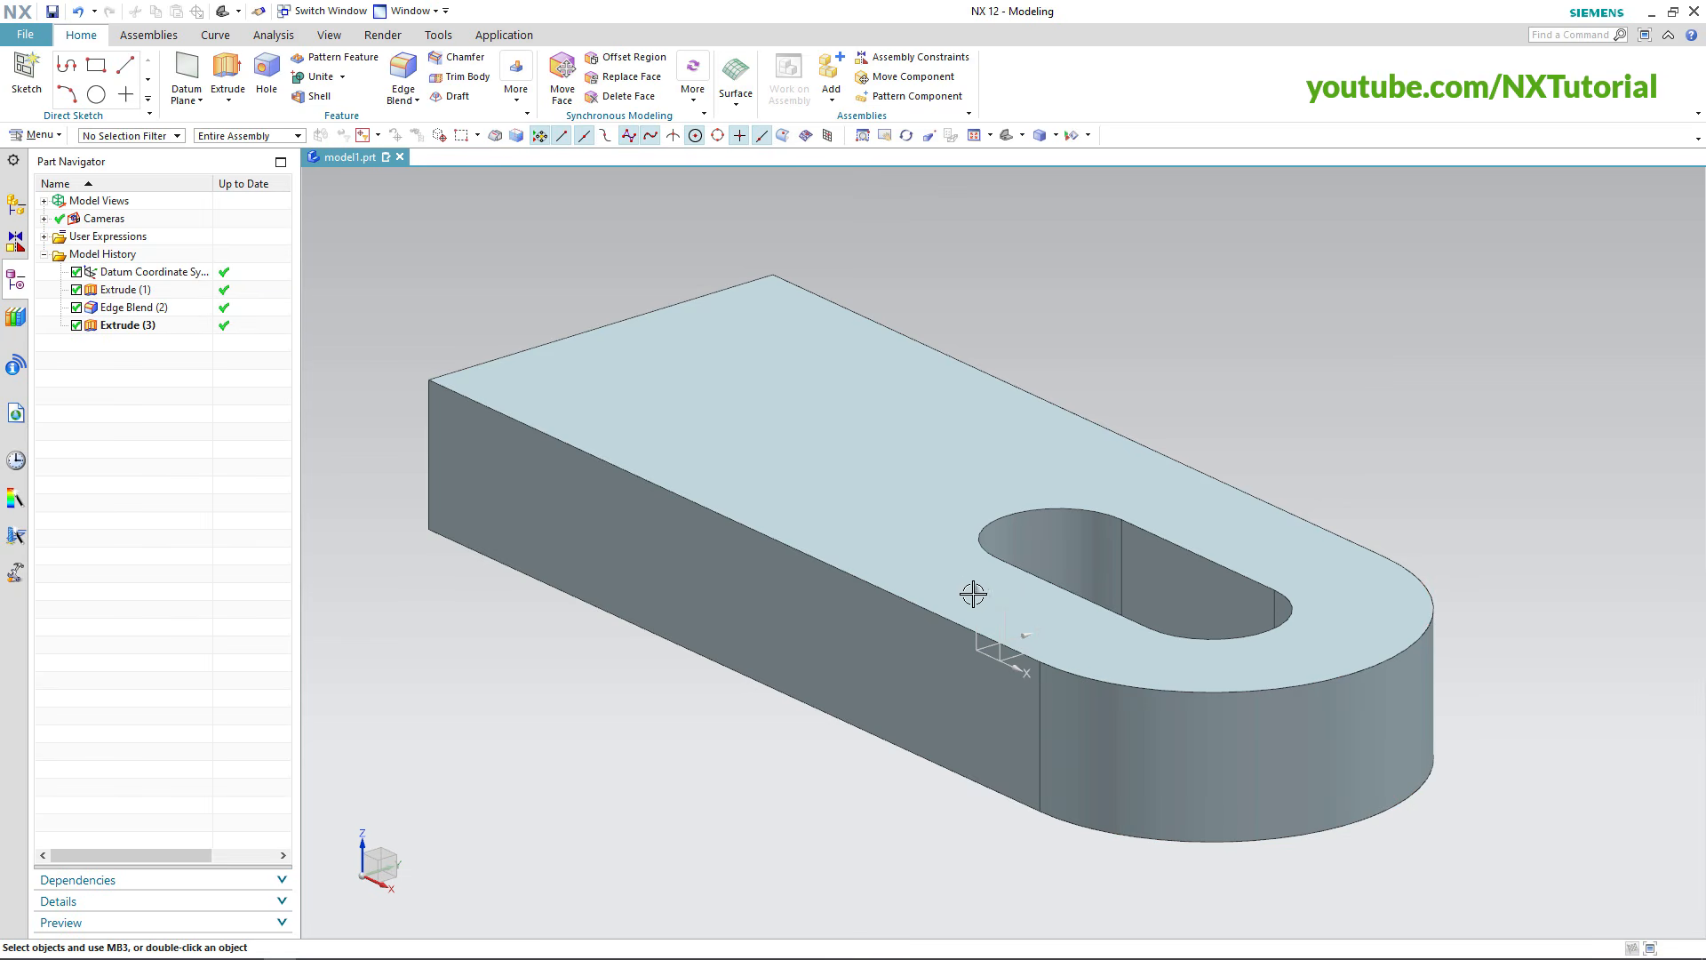
{"action": "double_click", "coordinate": [125, 326]}
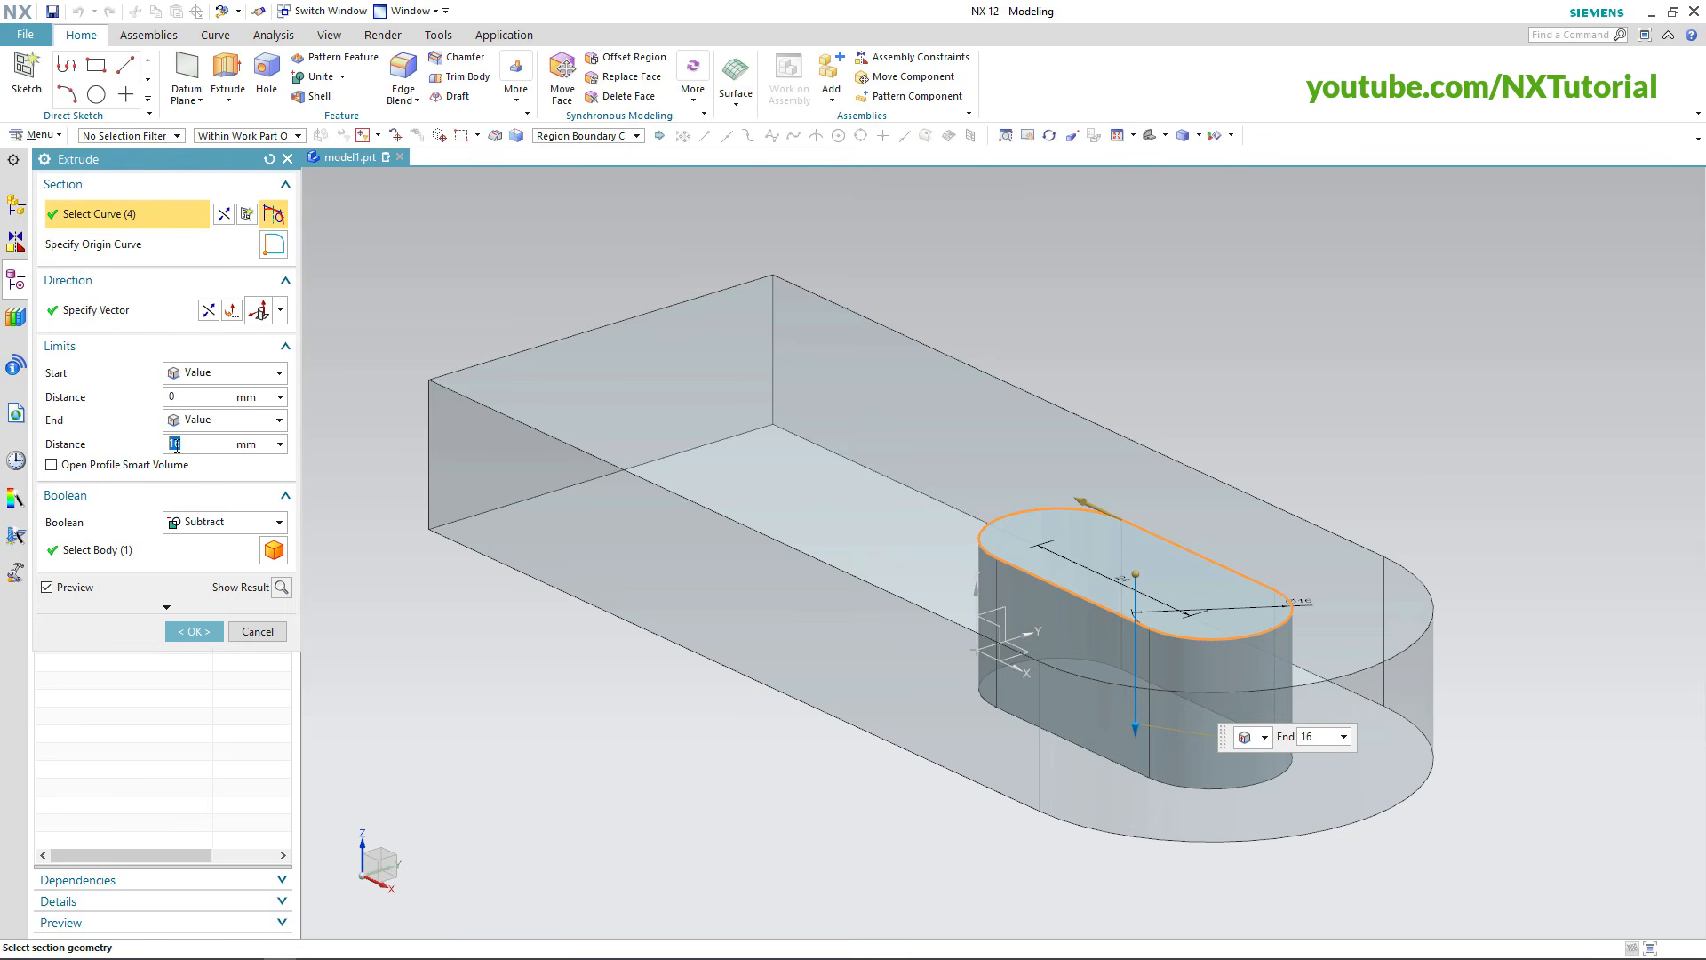
{"action": "left_click", "coordinate": [256, 632]}
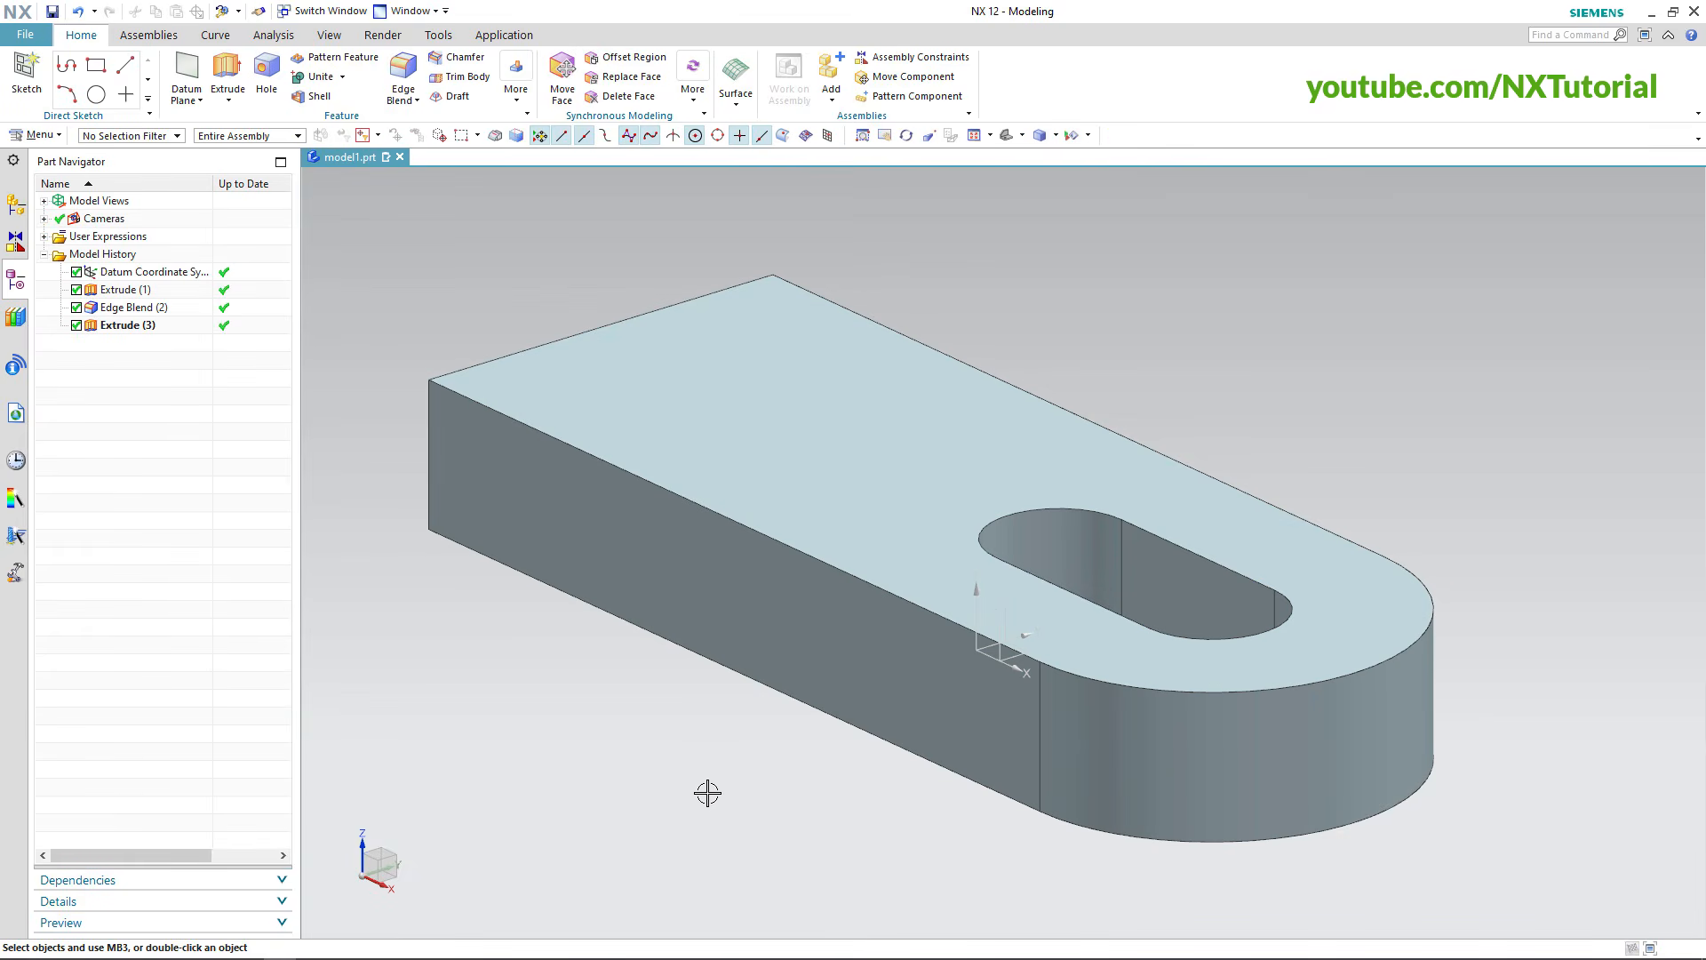
{"action": "key", "text": "alt+Tab"}
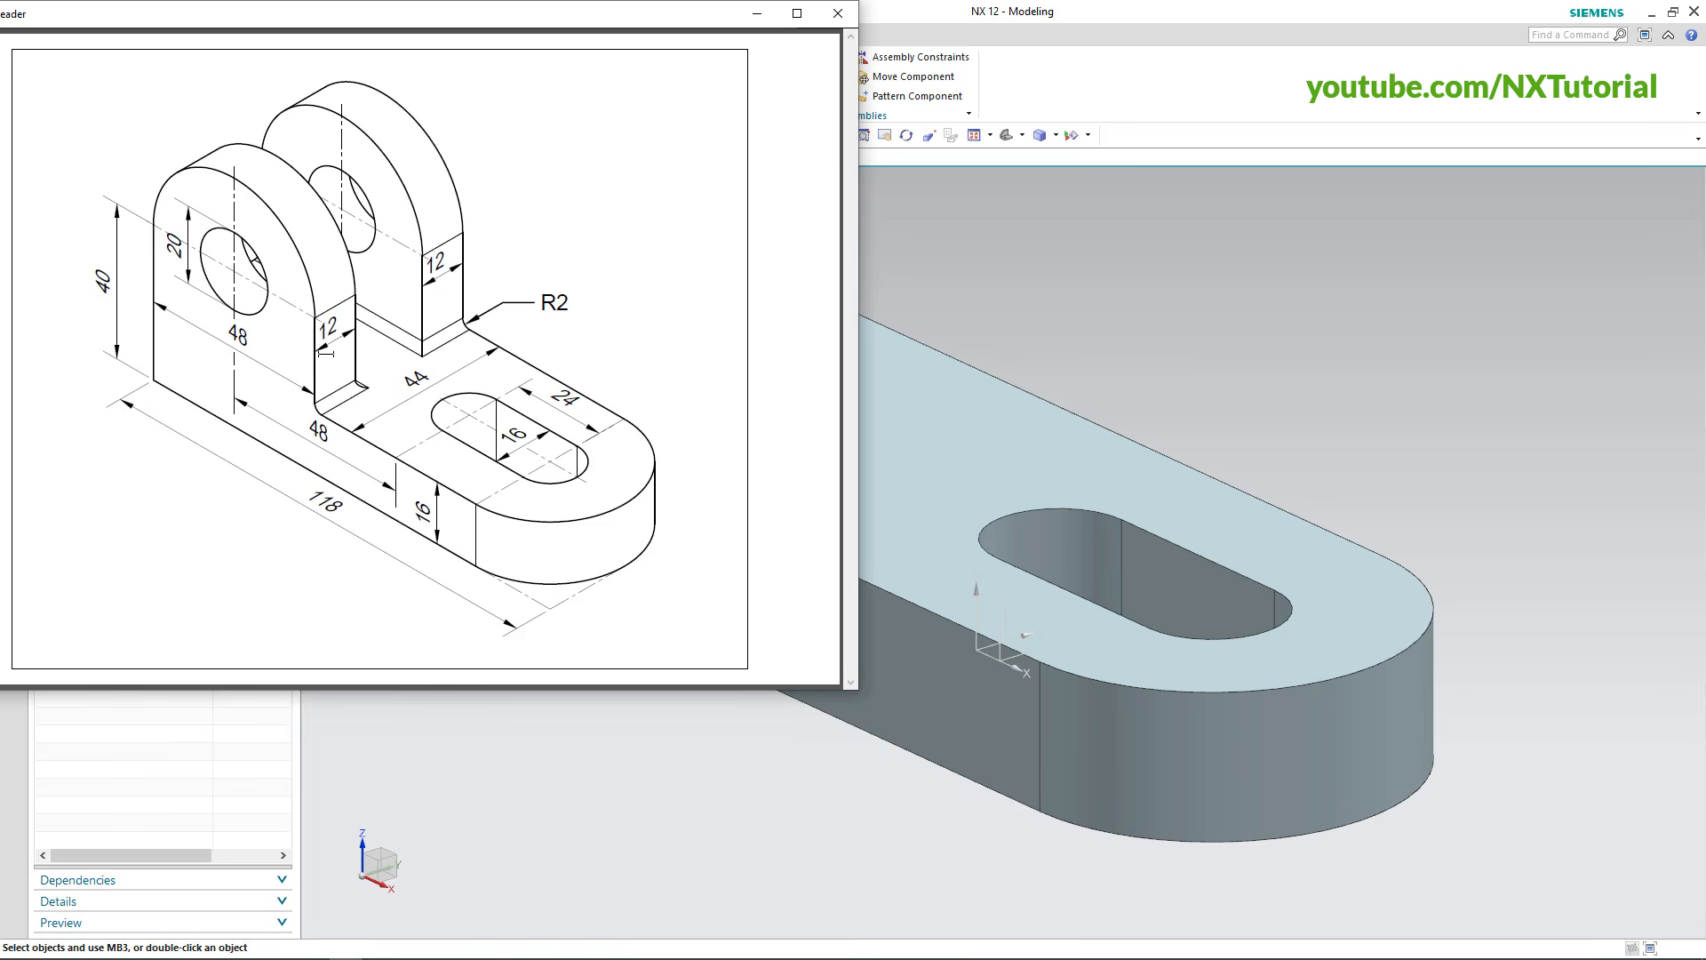
{"action": "left_click", "coordinate": [1128, 346]}
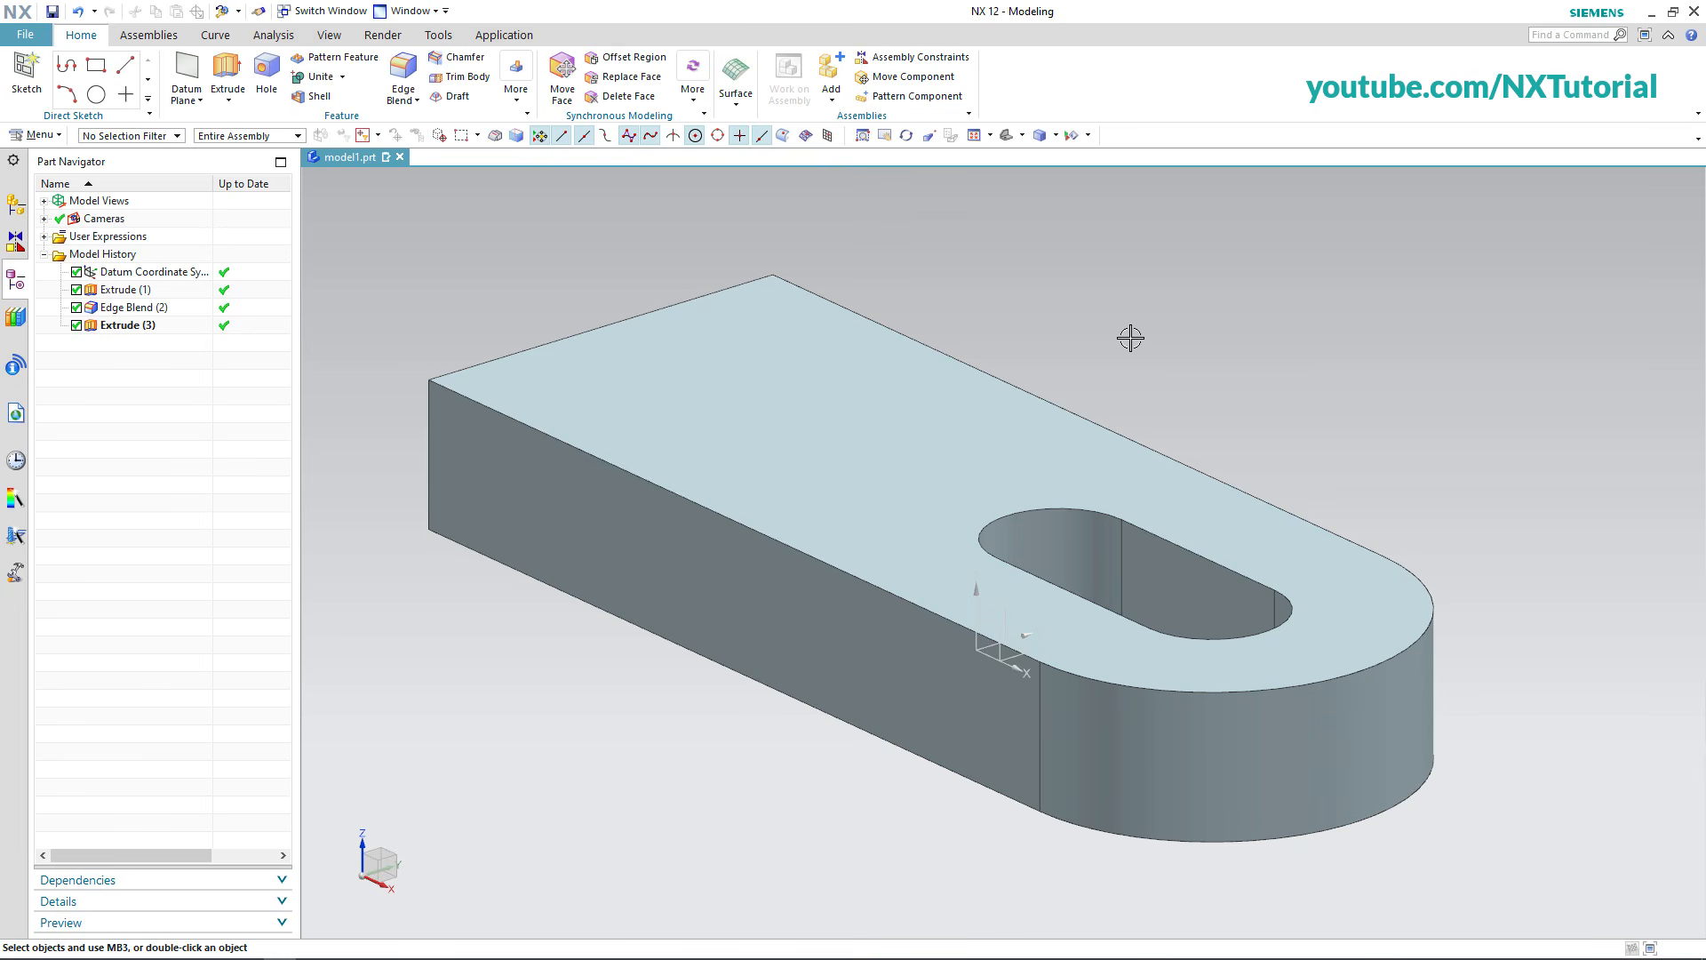
Start an Extrude with a new section sketch on the long straight side face of the base.
{"action": "left_click", "coordinate": [229, 76]}
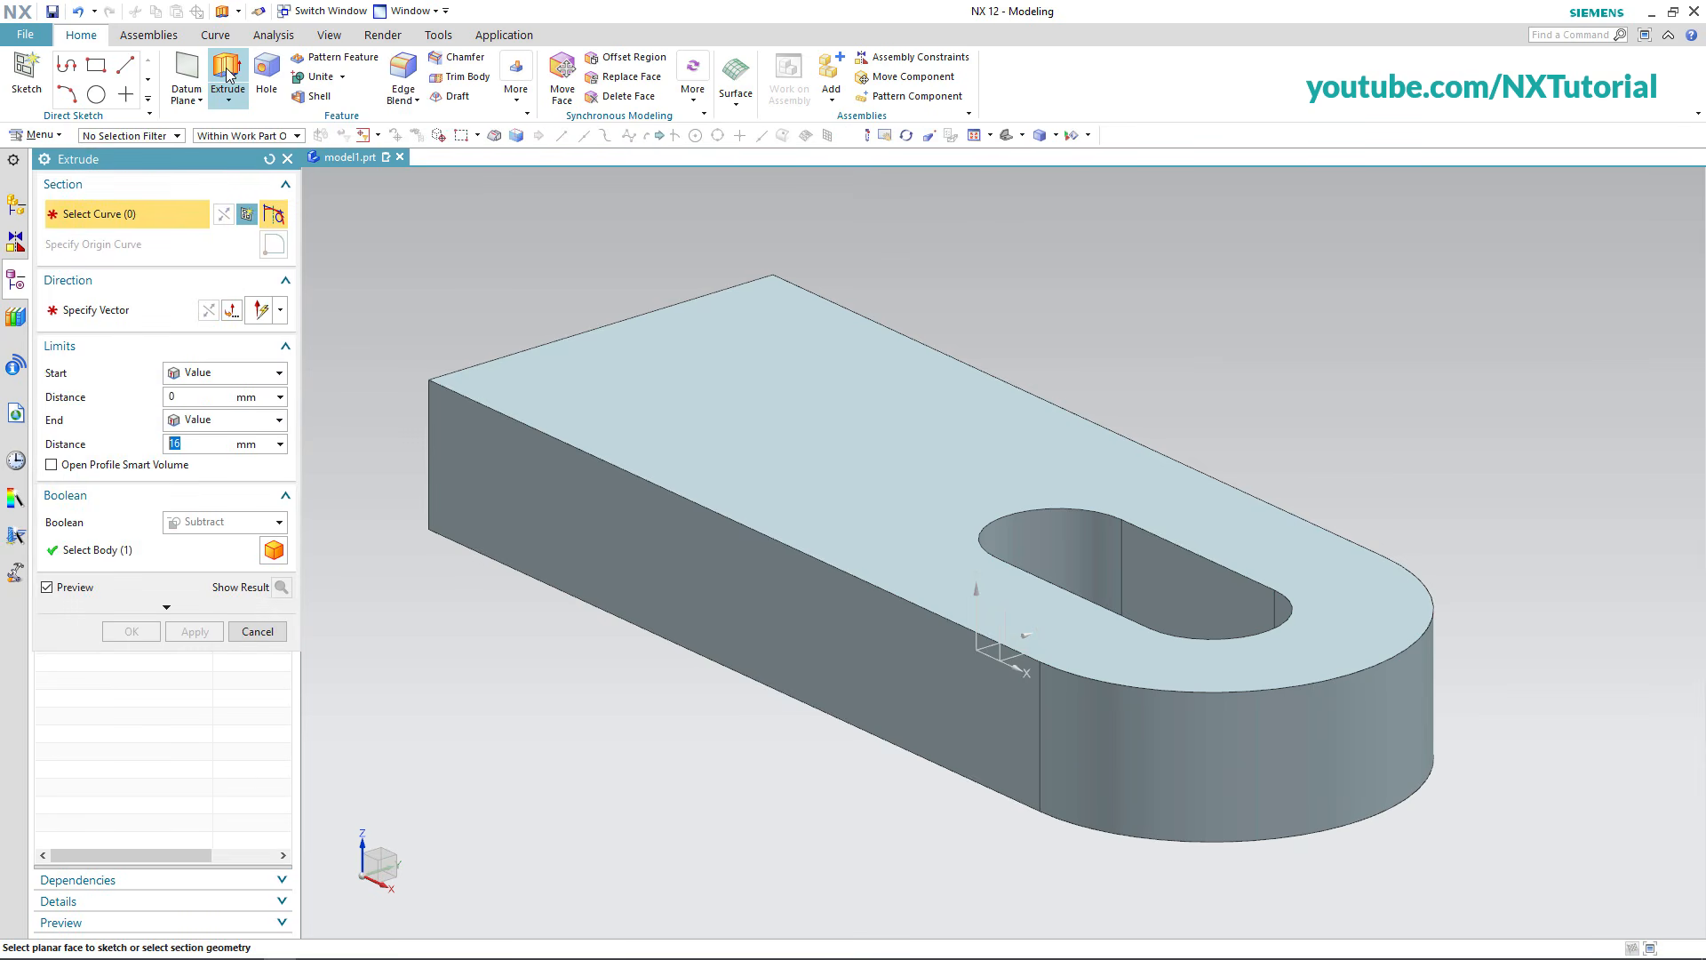
{"action": "left_click", "coordinate": [246, 213]}
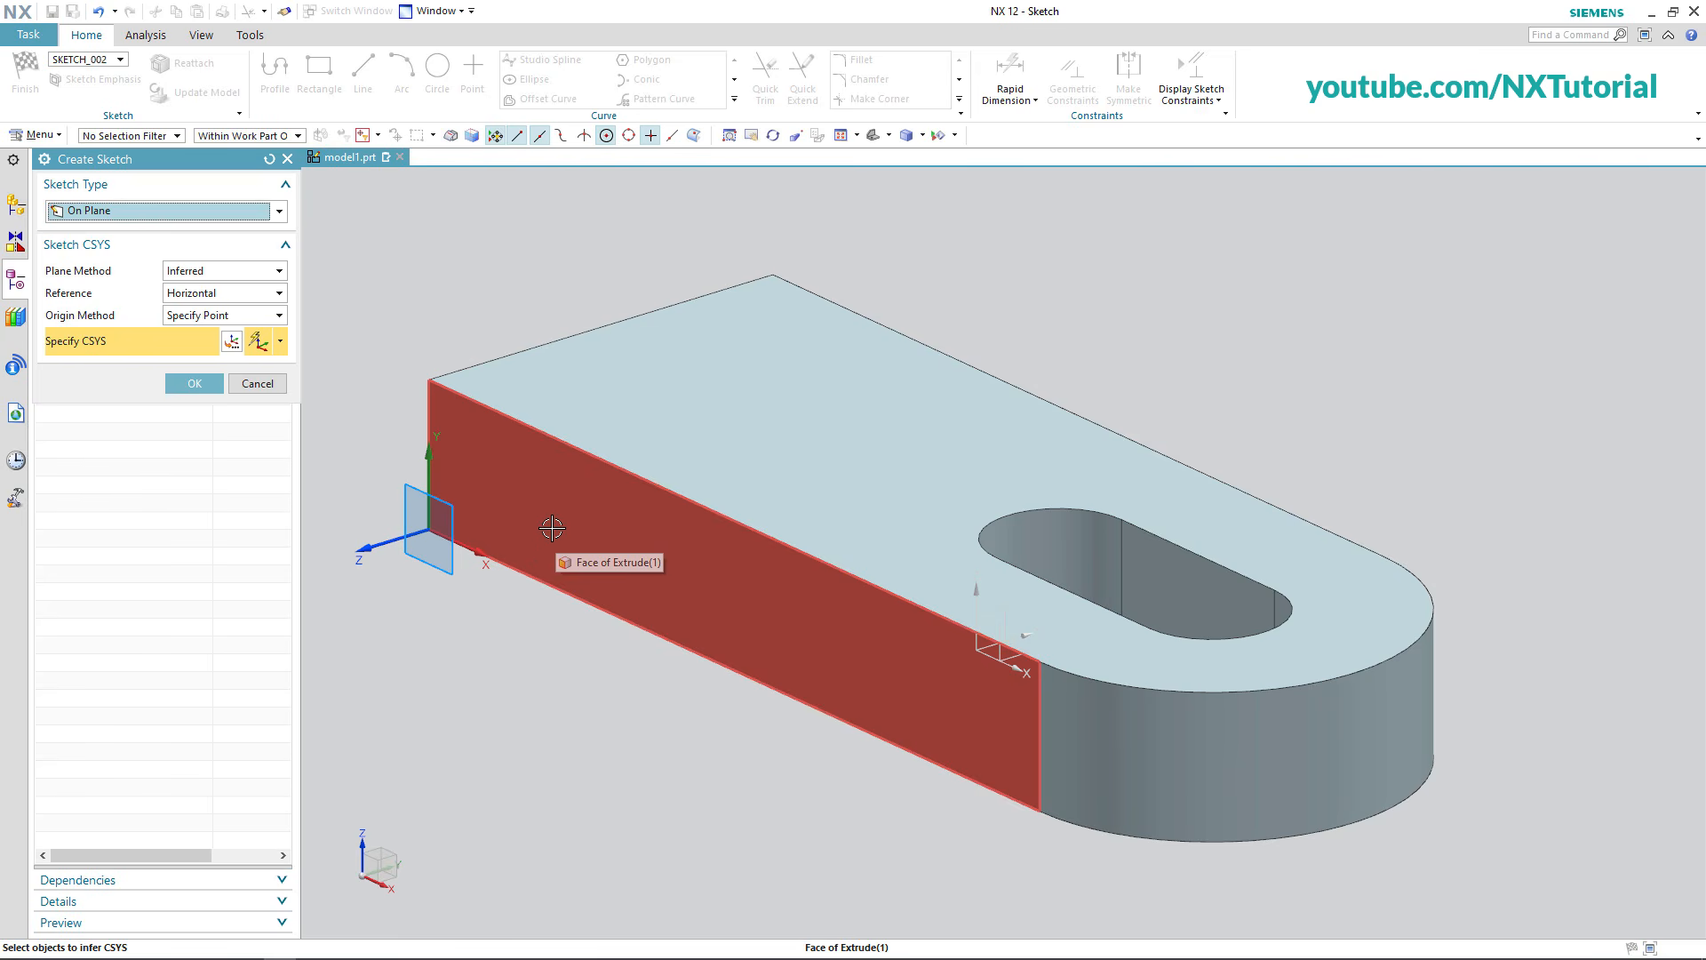
{"action": "left_click", "coordinate": [552, 528]}
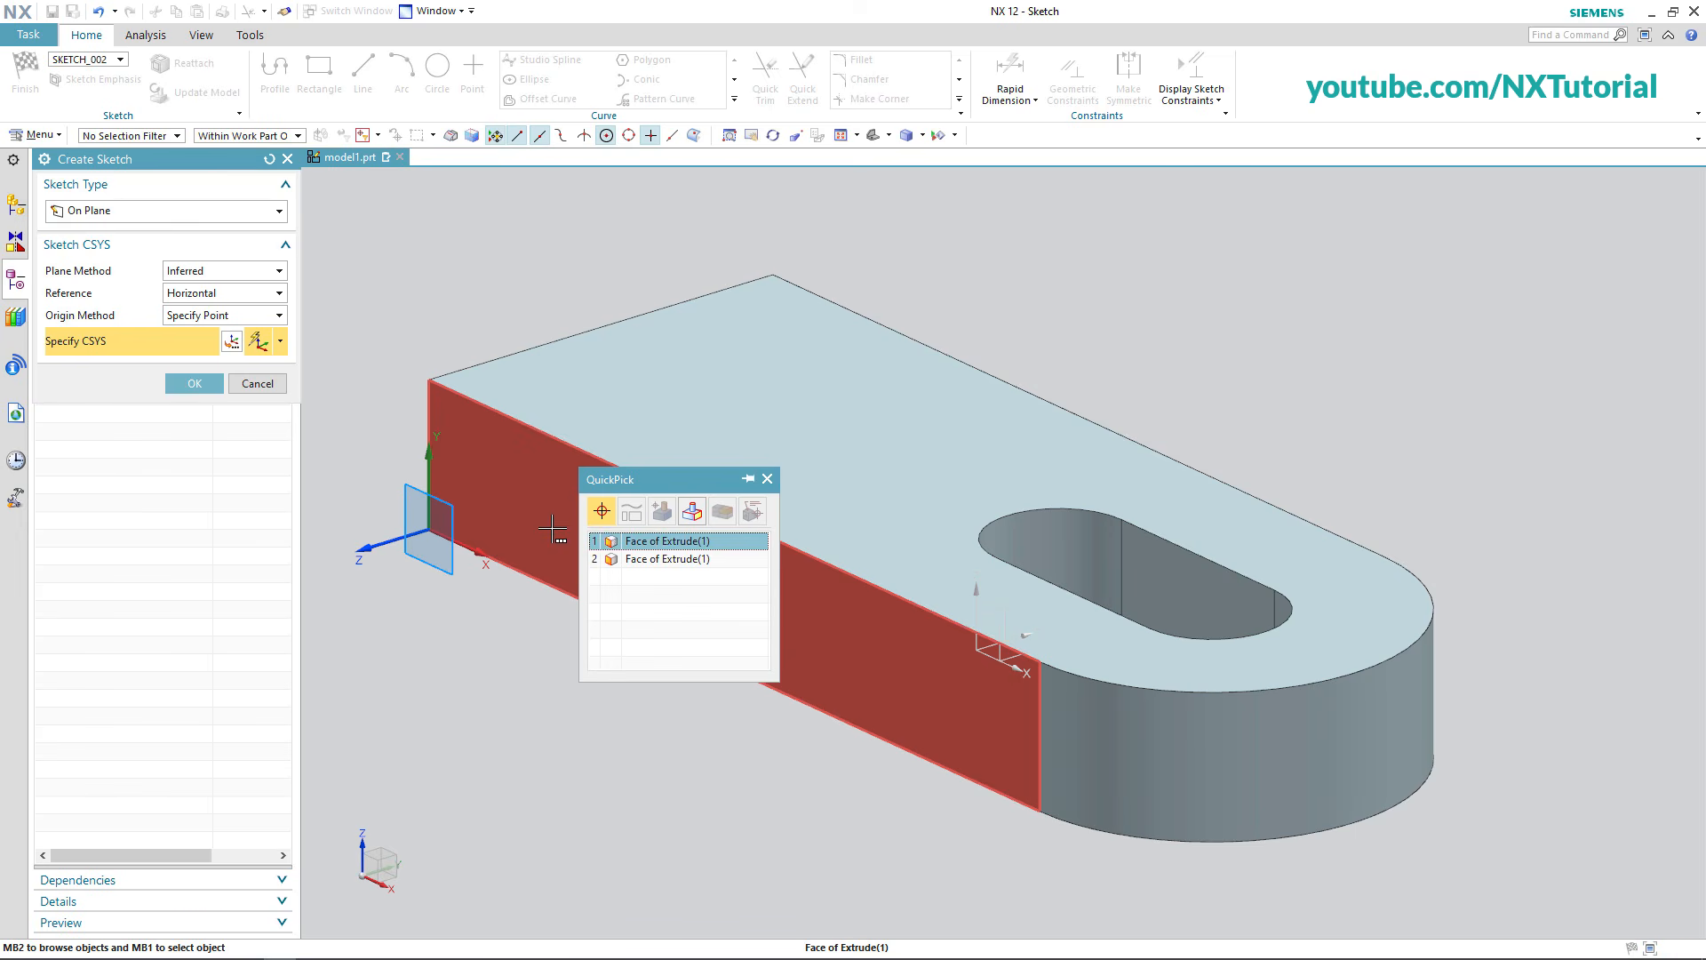
{"action": "left_click", "coordinate": [685, 542]}
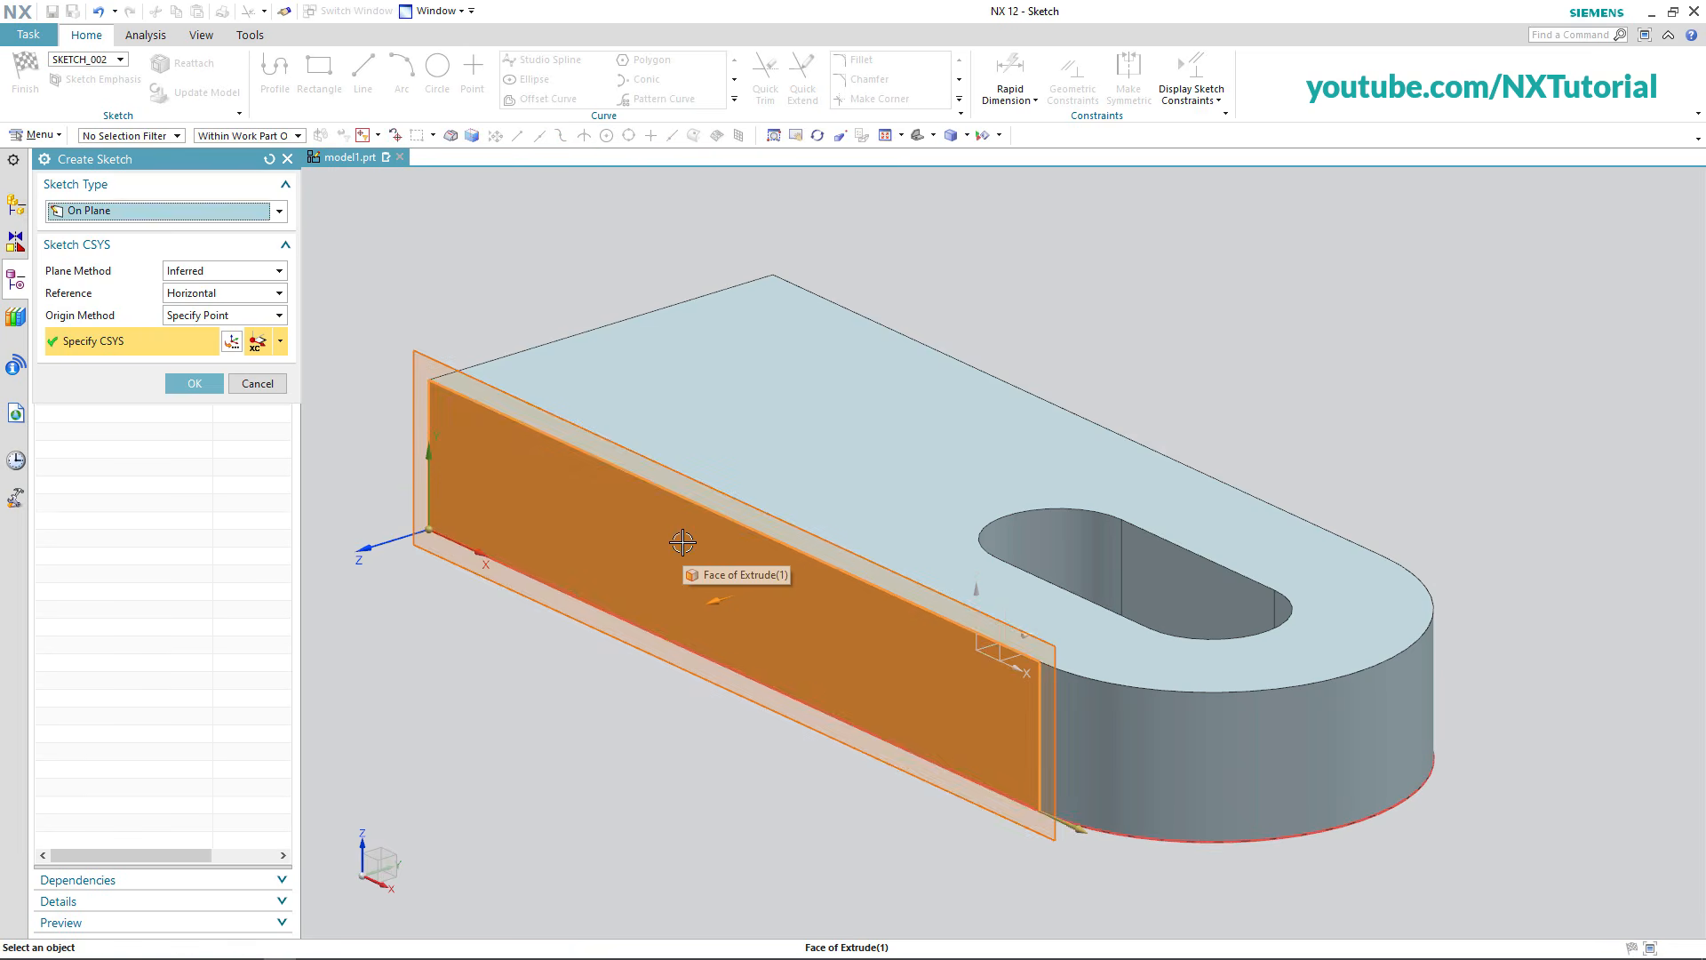
{"action": "middle_click", "coordinate": [682, 542]}
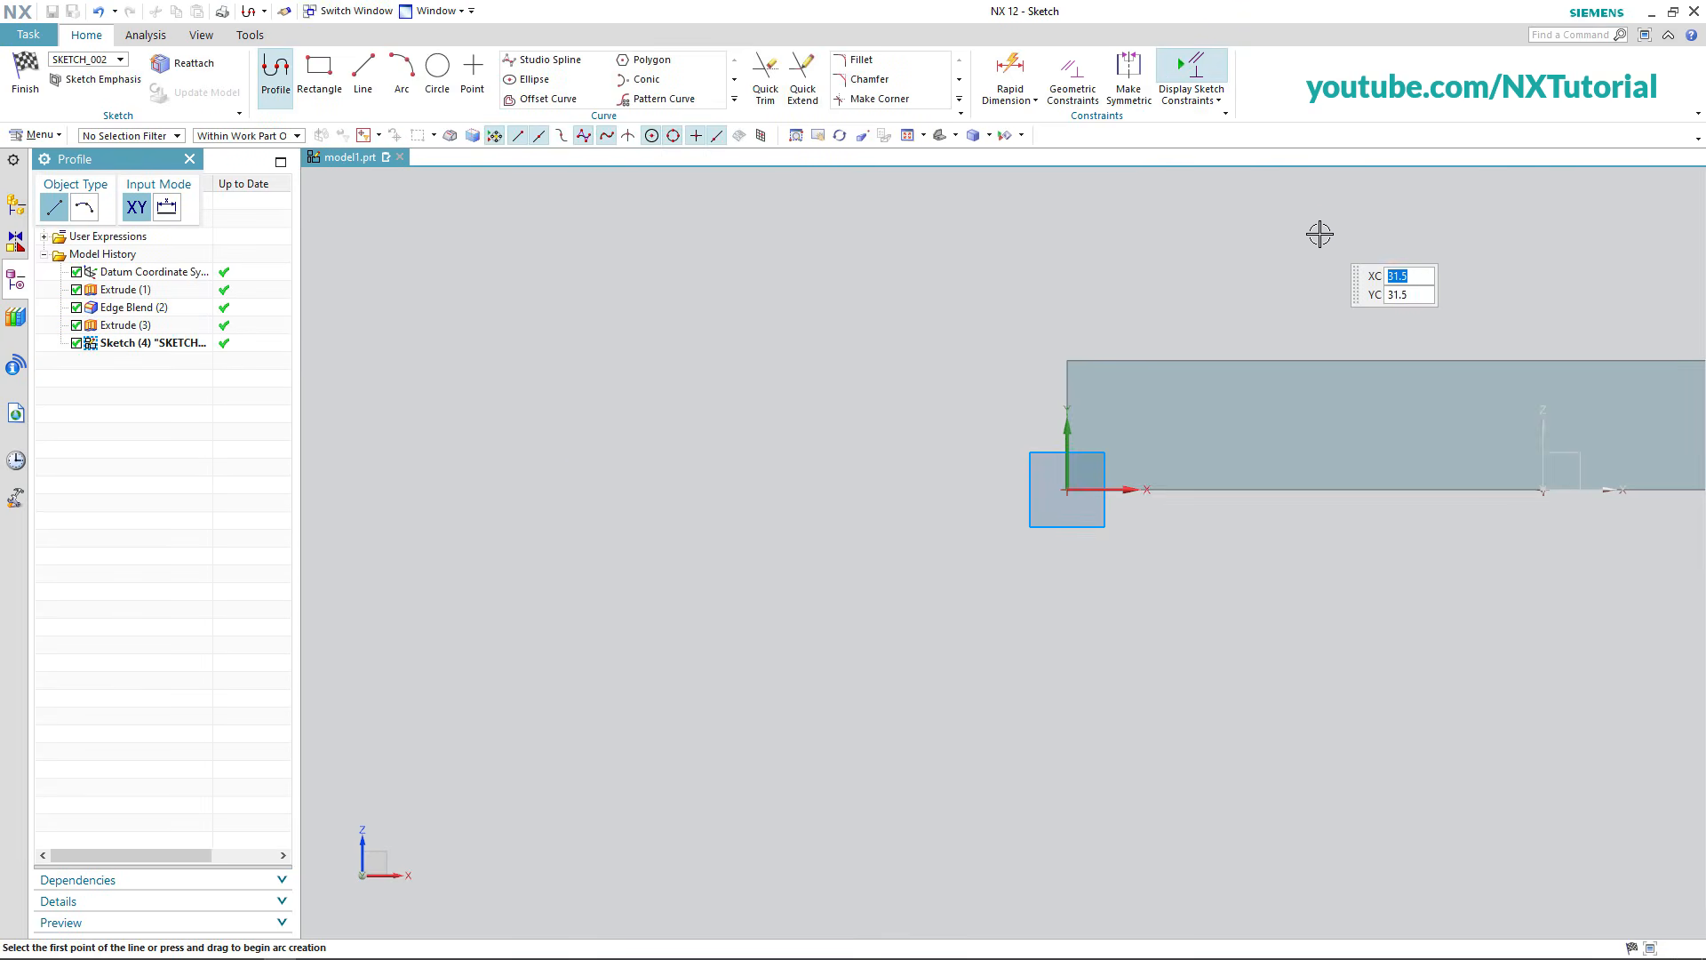
Draw a two-point rectangle 48 mm wide and 24 mm high upward from the upper corner at the base's square end.
{"action": "left_click", "coordinate": [908, 136]}
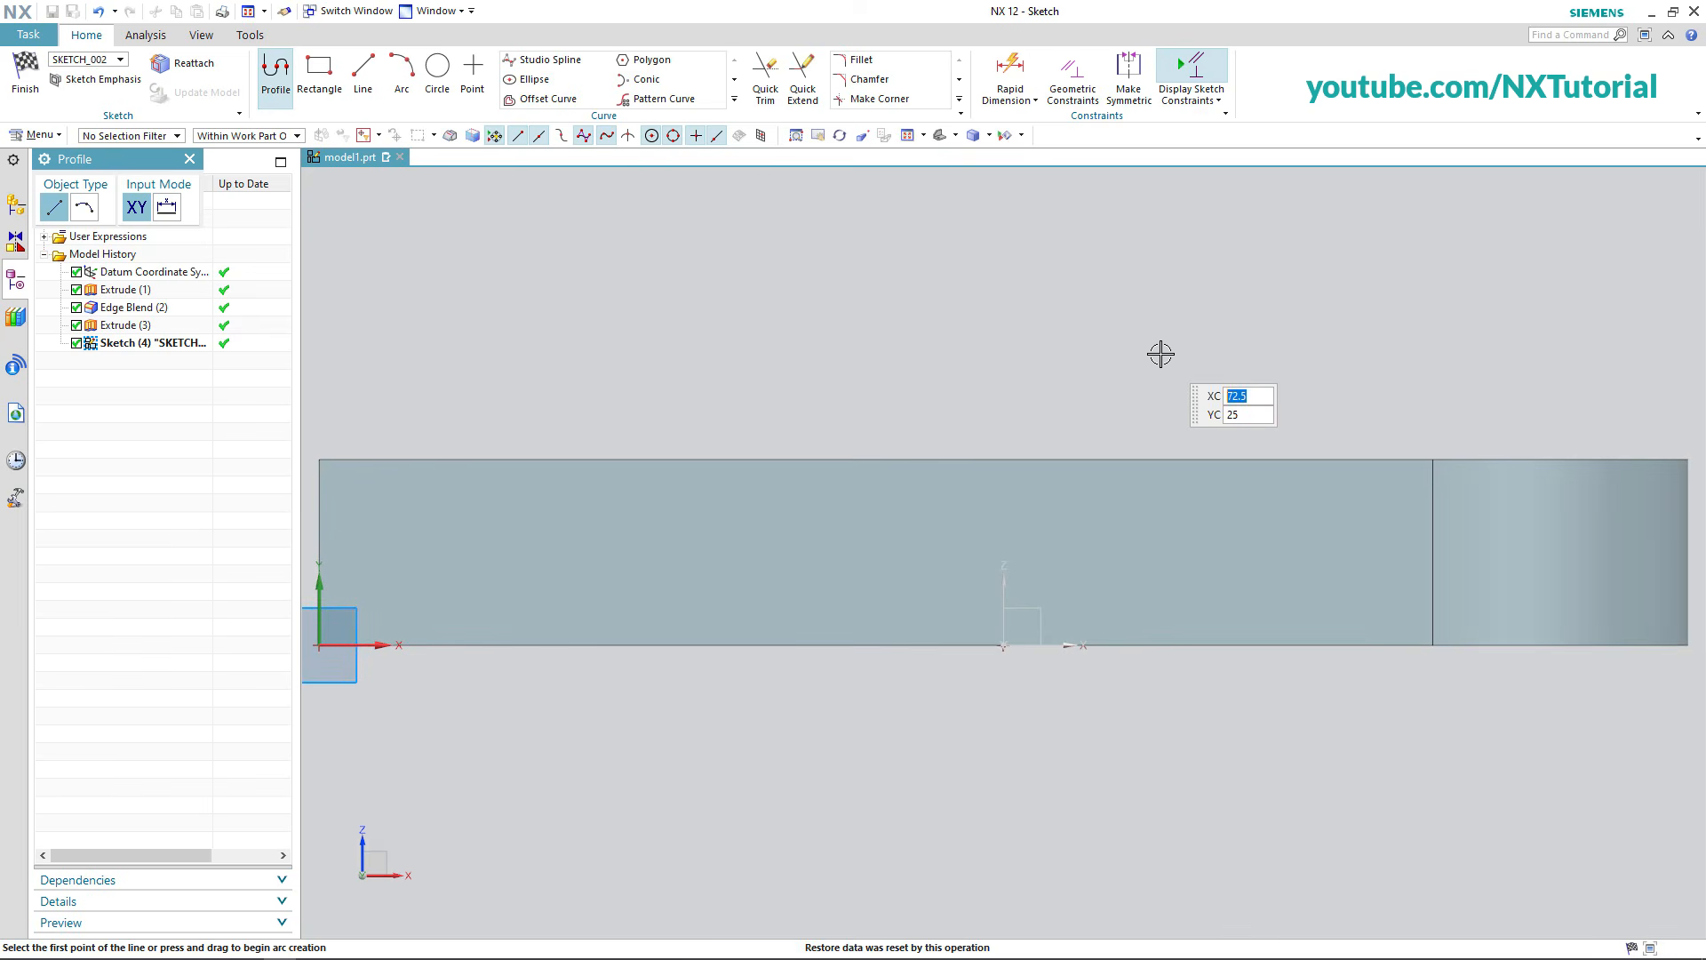
{"action": "left_click", "coordinate": [820, 138]}
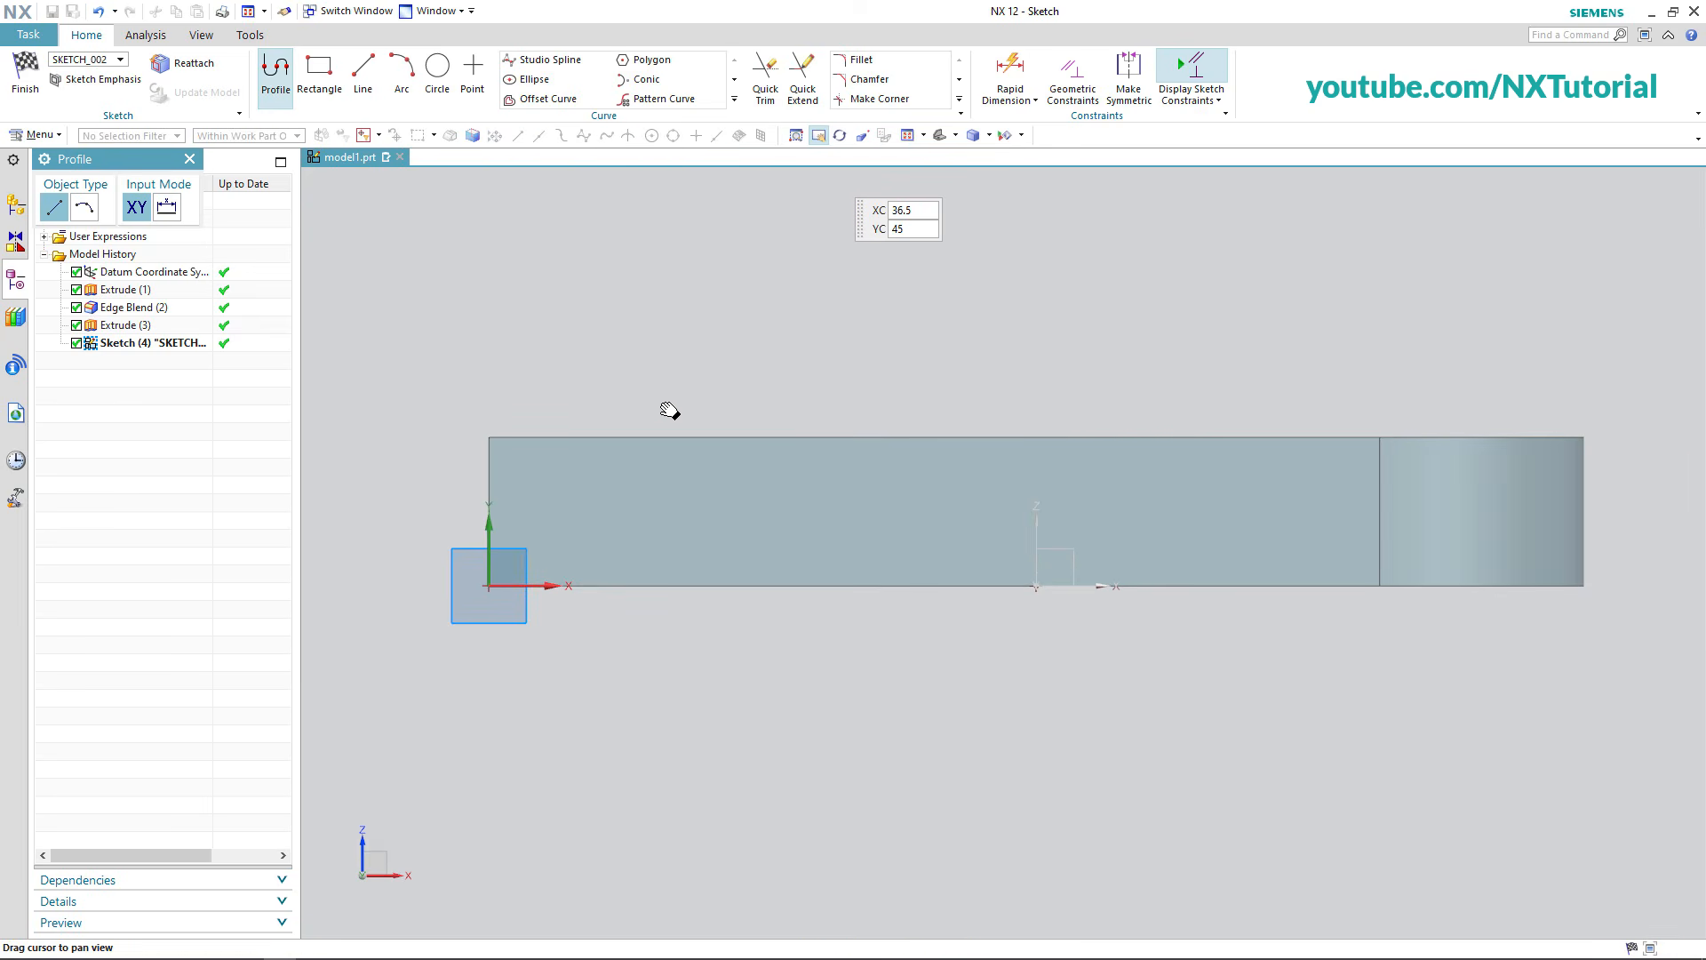
{"action": "left_click_drag", "start_coordinate": [669, 411], "coordinate": [887, 512]}
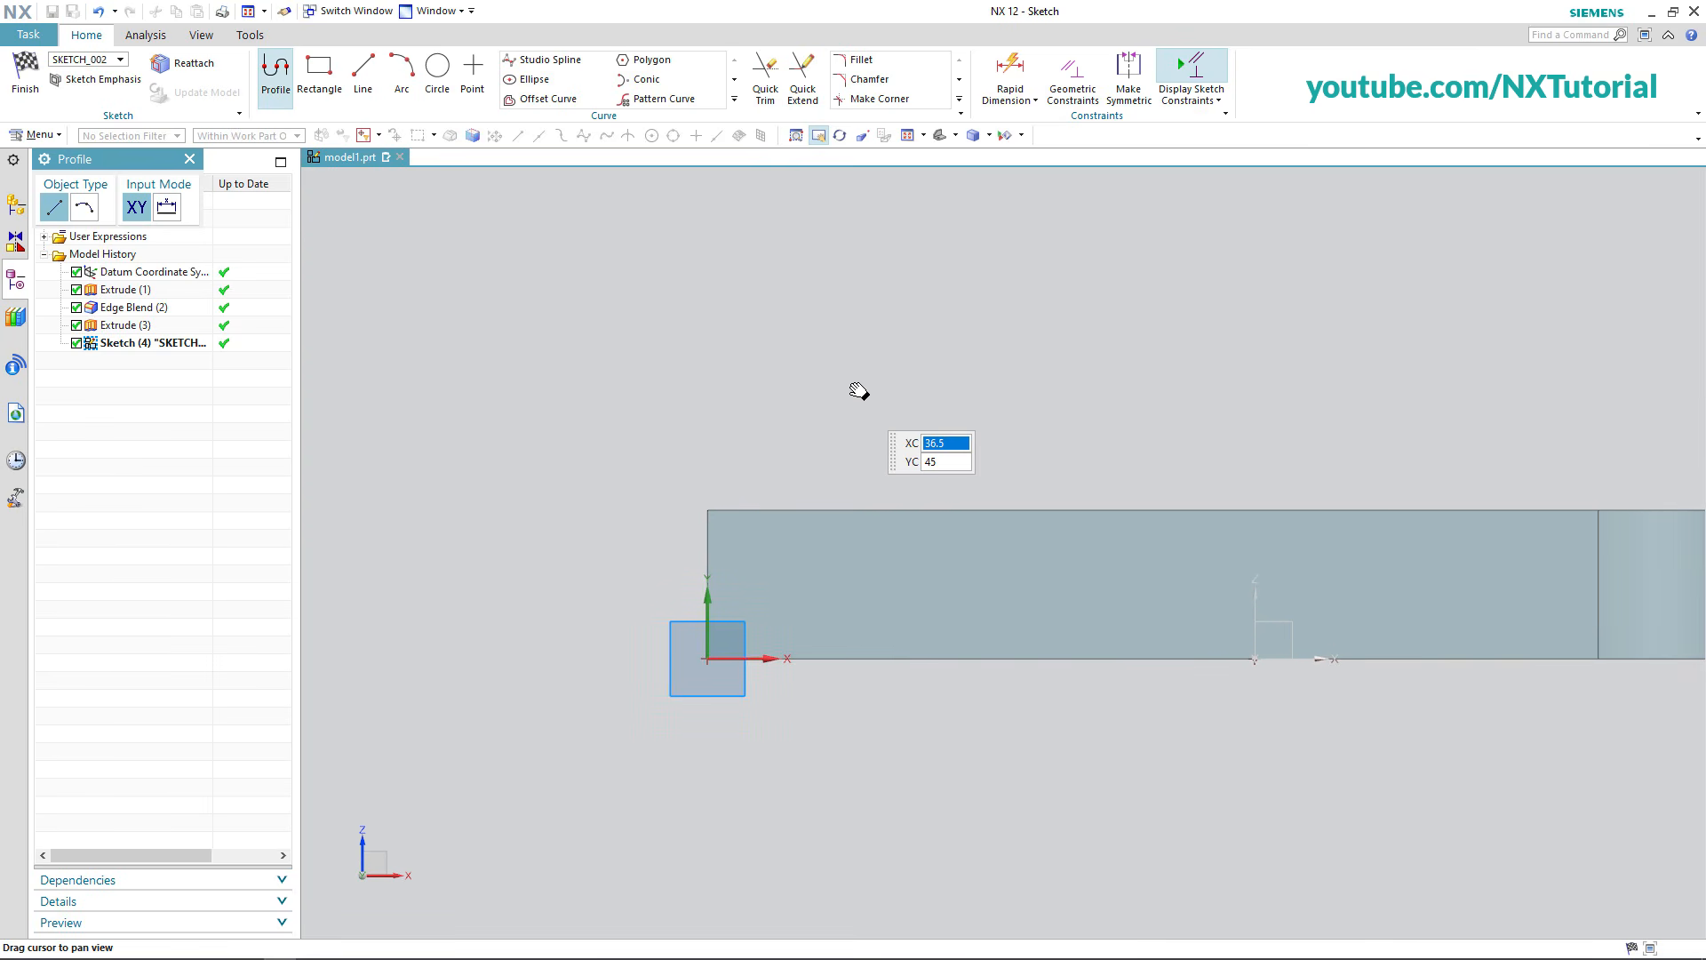
{"action": "key", "text": "Escape"}
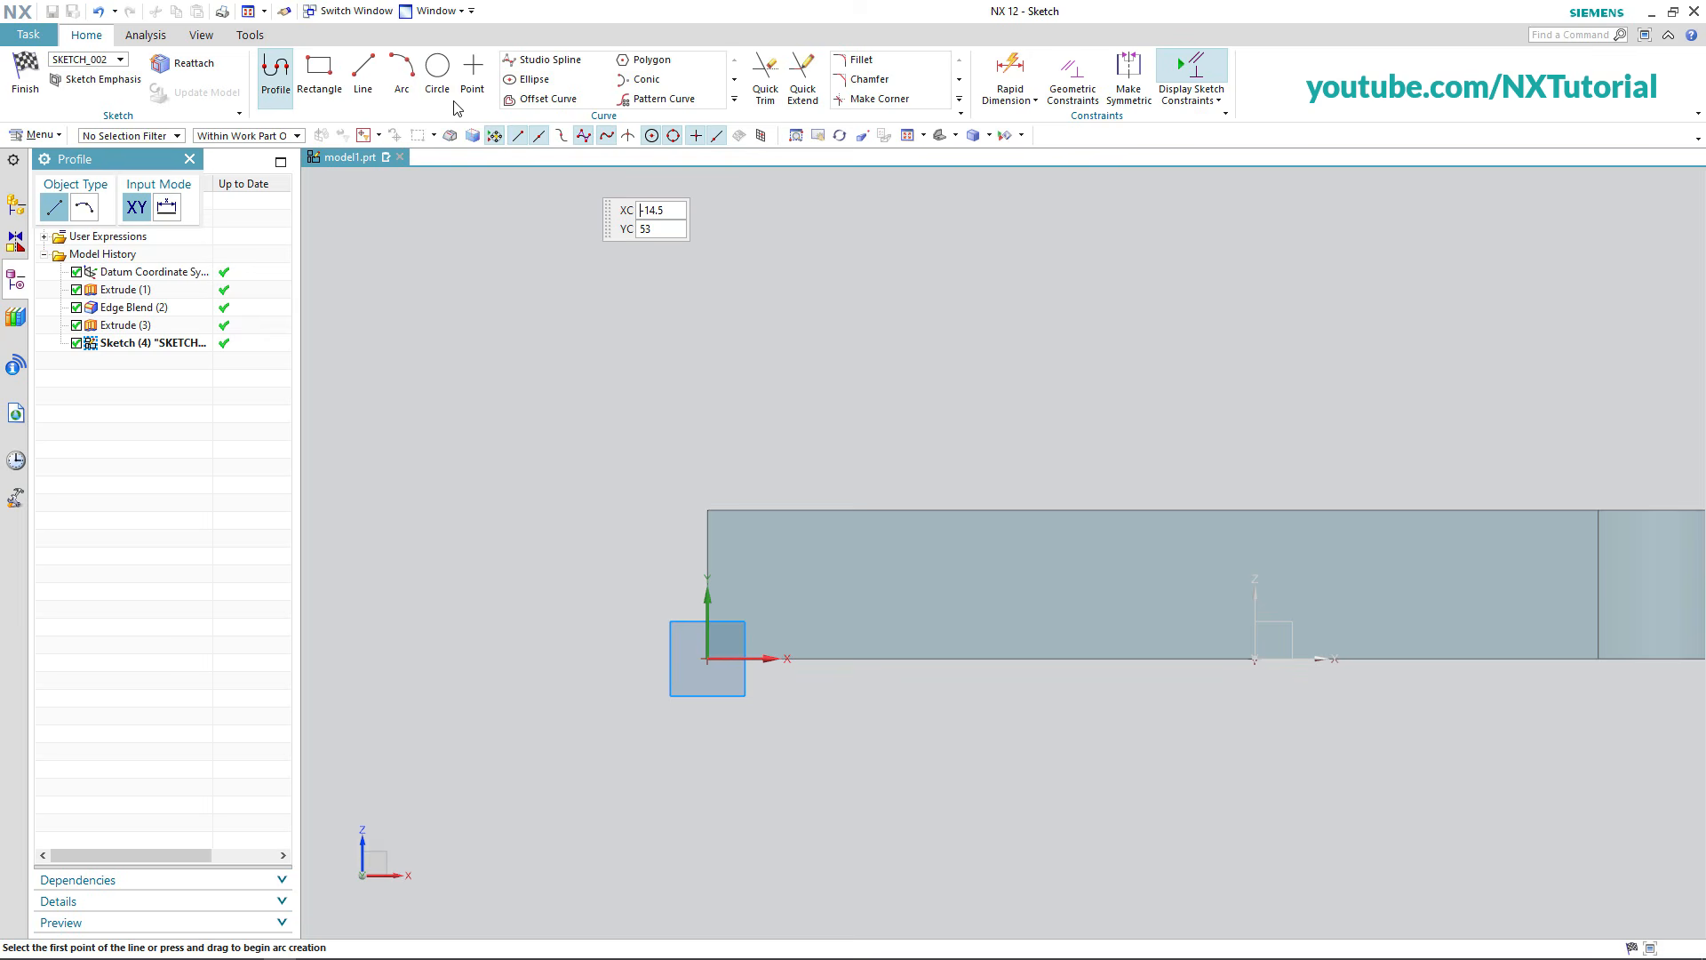
{"action": "left_click", "coordinate": [320, 71]}
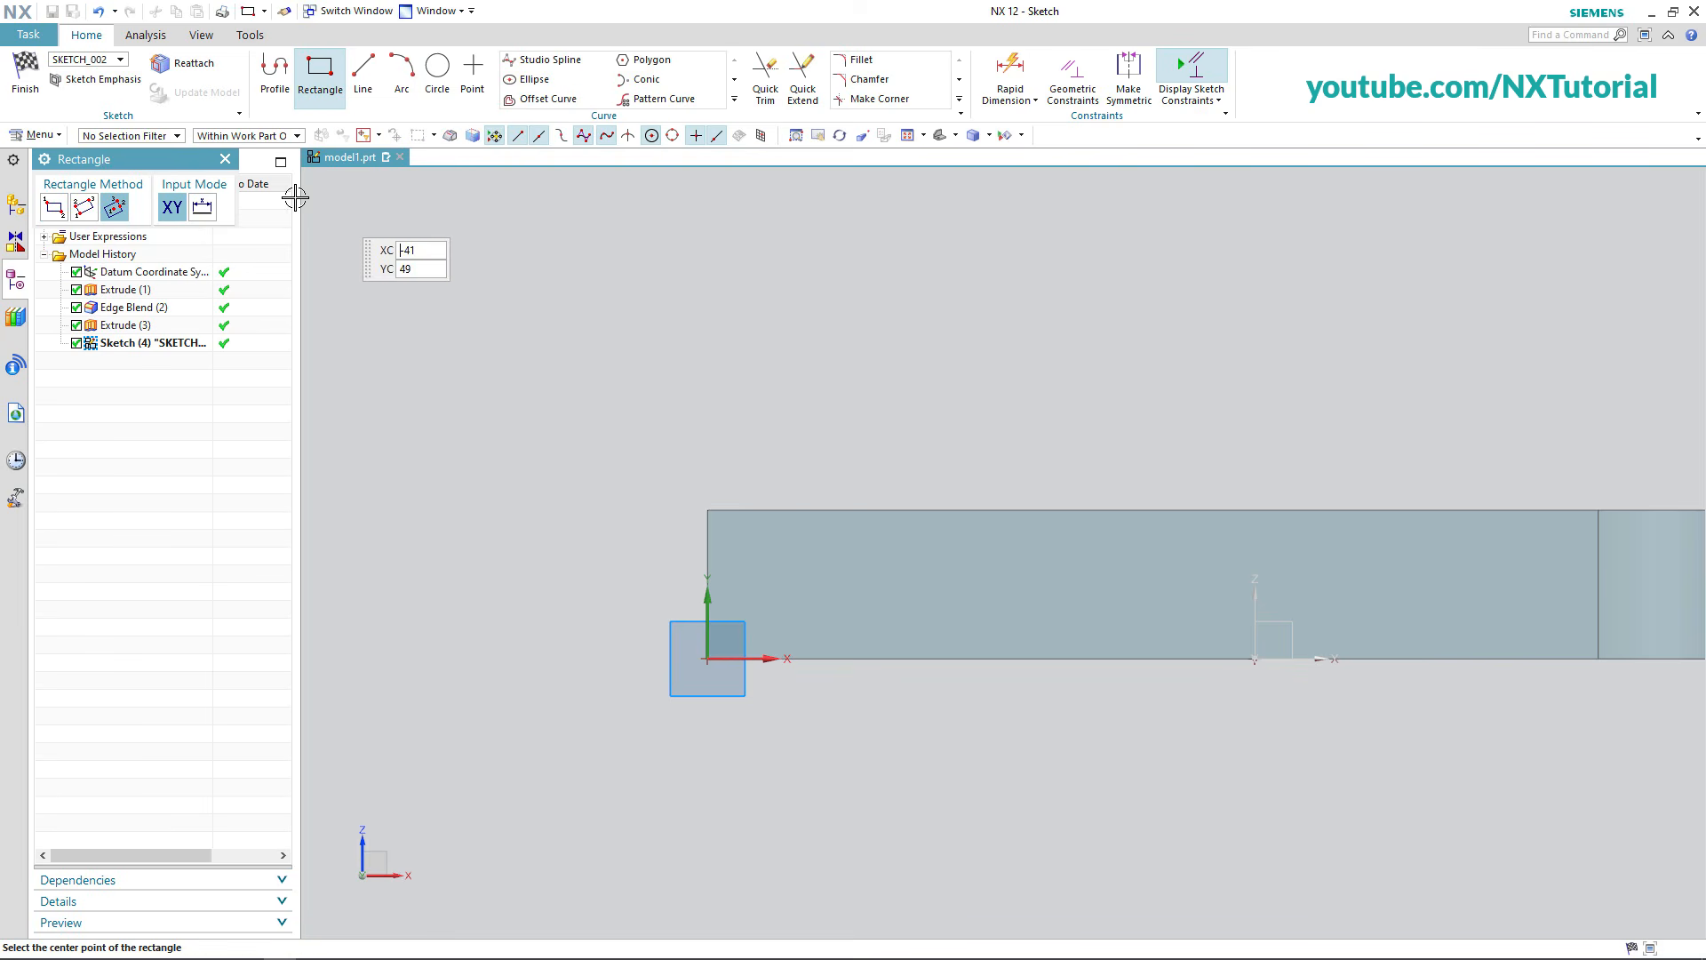
{"action": "left_click", "coordinate": [55, 210]}
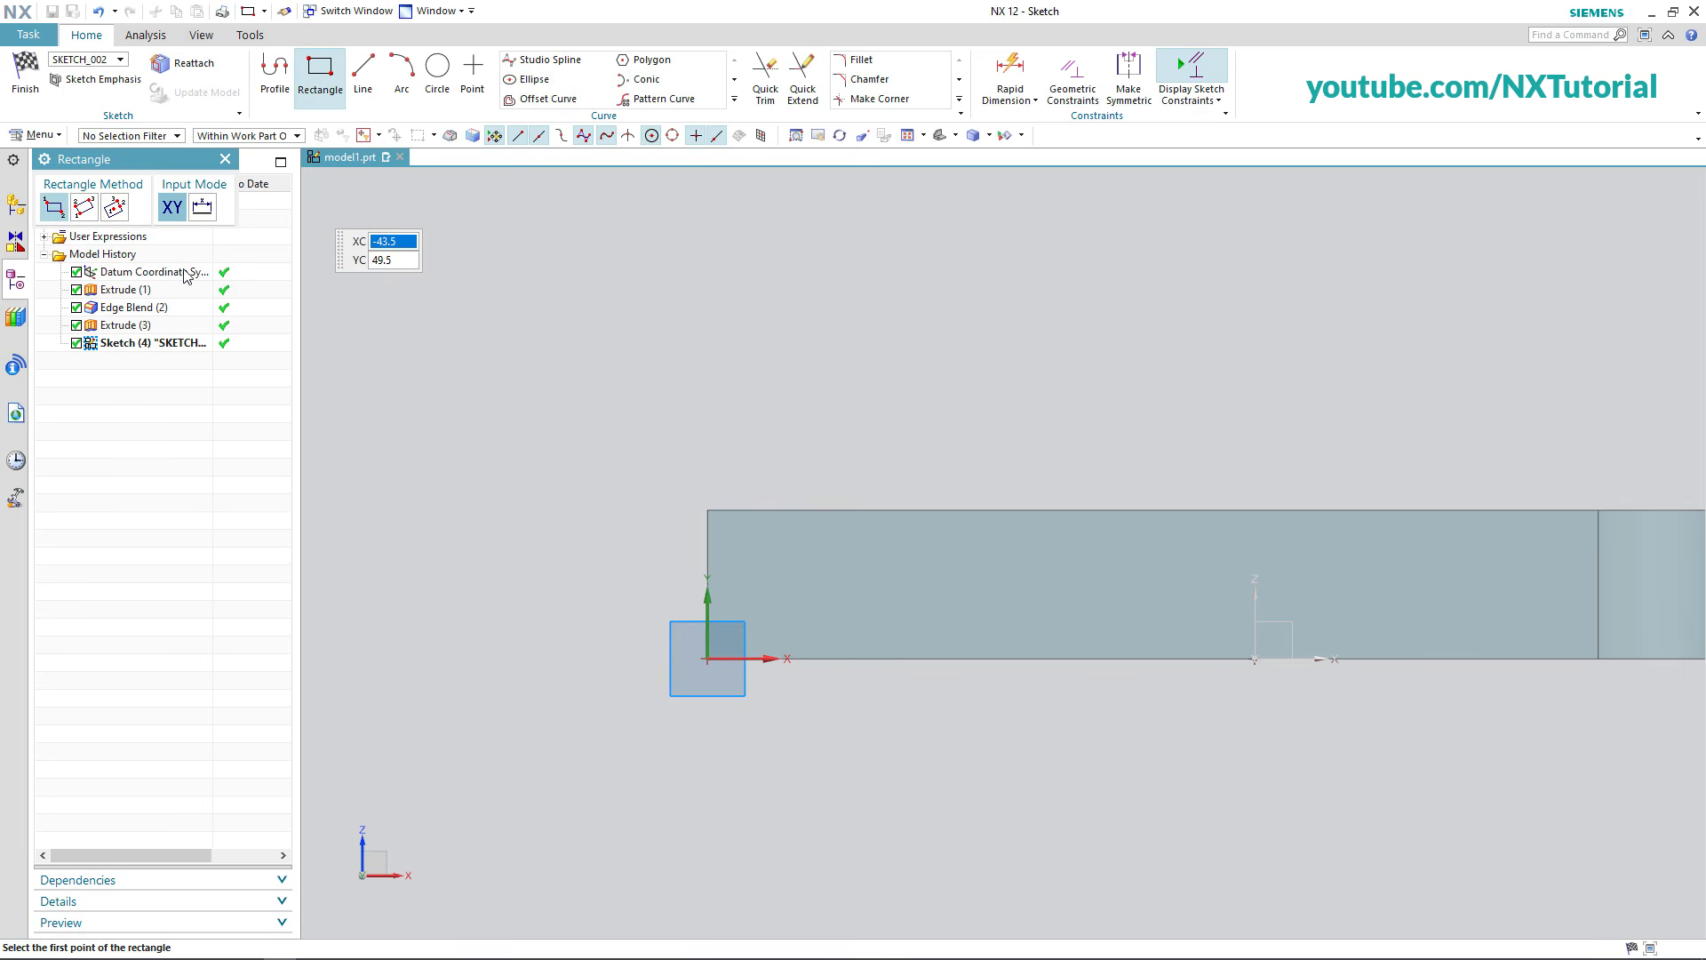
{"action": "left_click", "coordinate": [708, 509]}
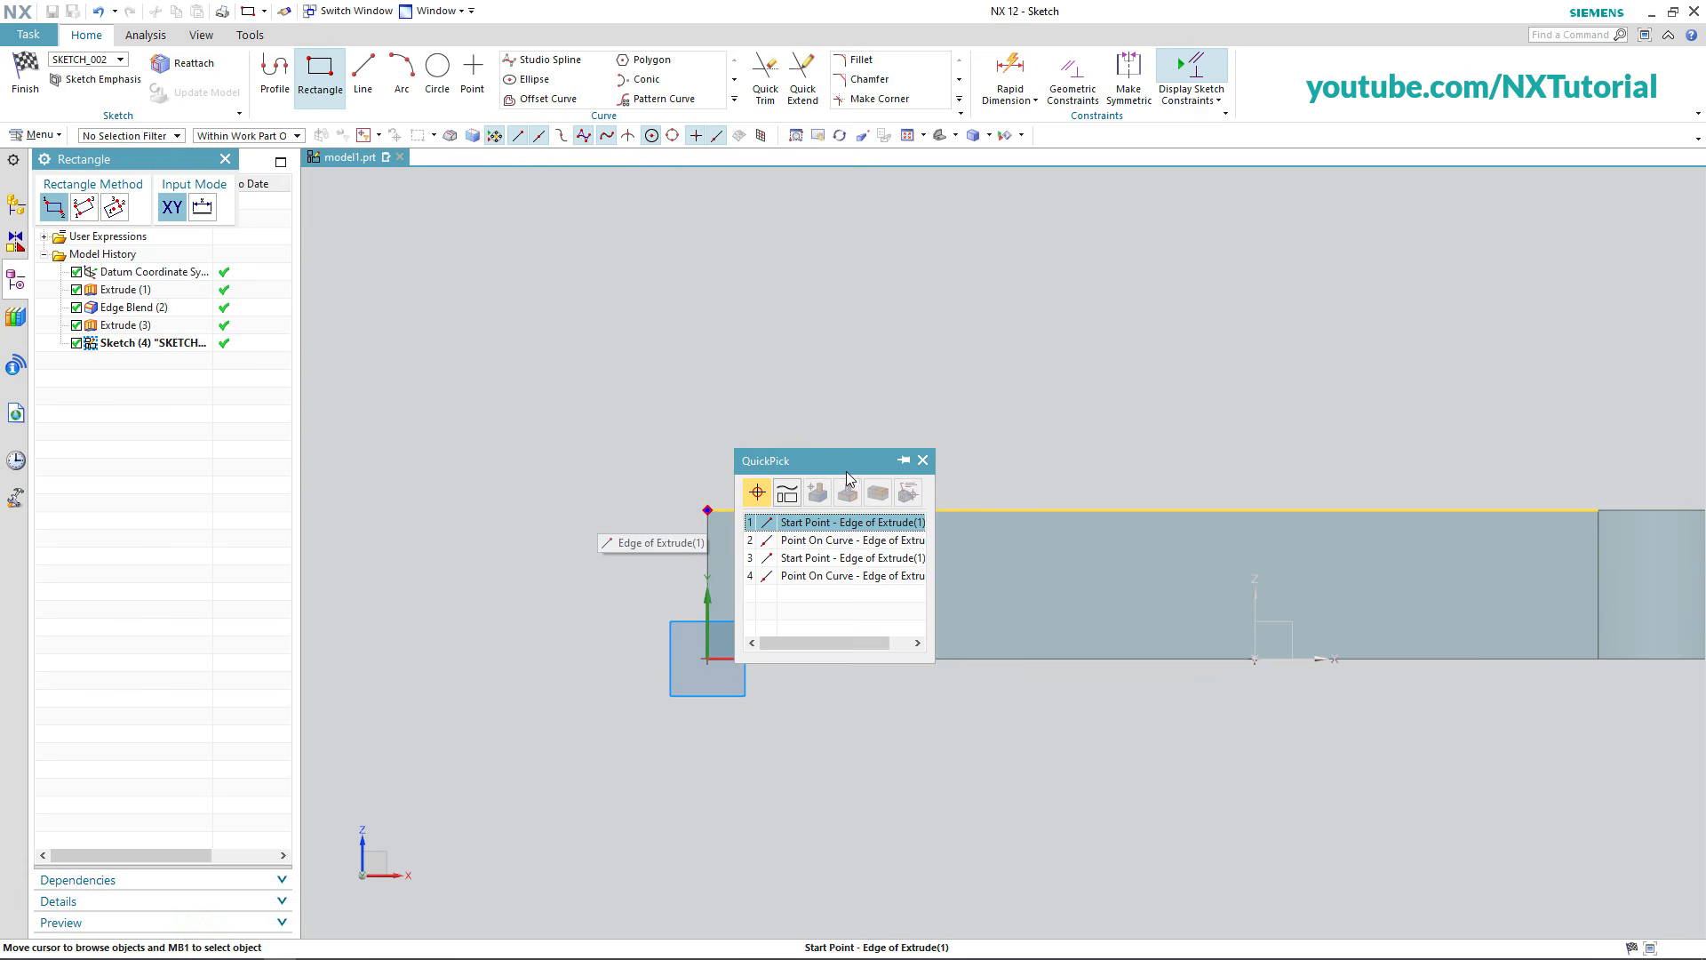
{"action": "left_click", "coordinate": [851, 524]}
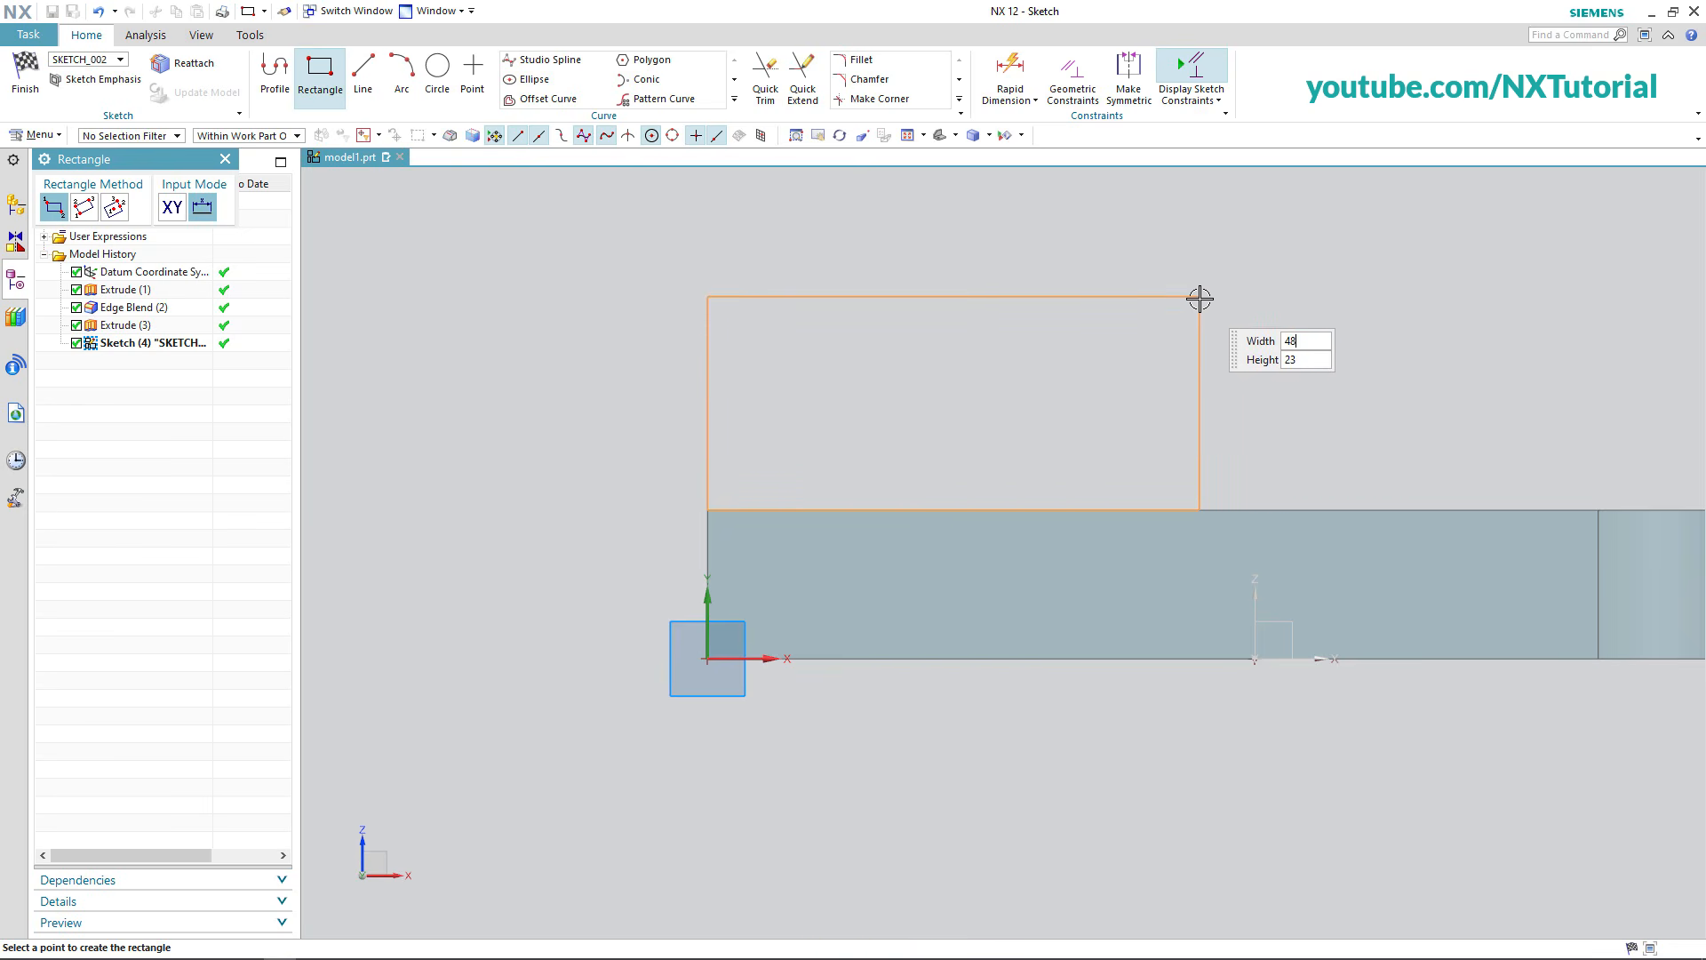
{"action": "key", "text": "Tab"}
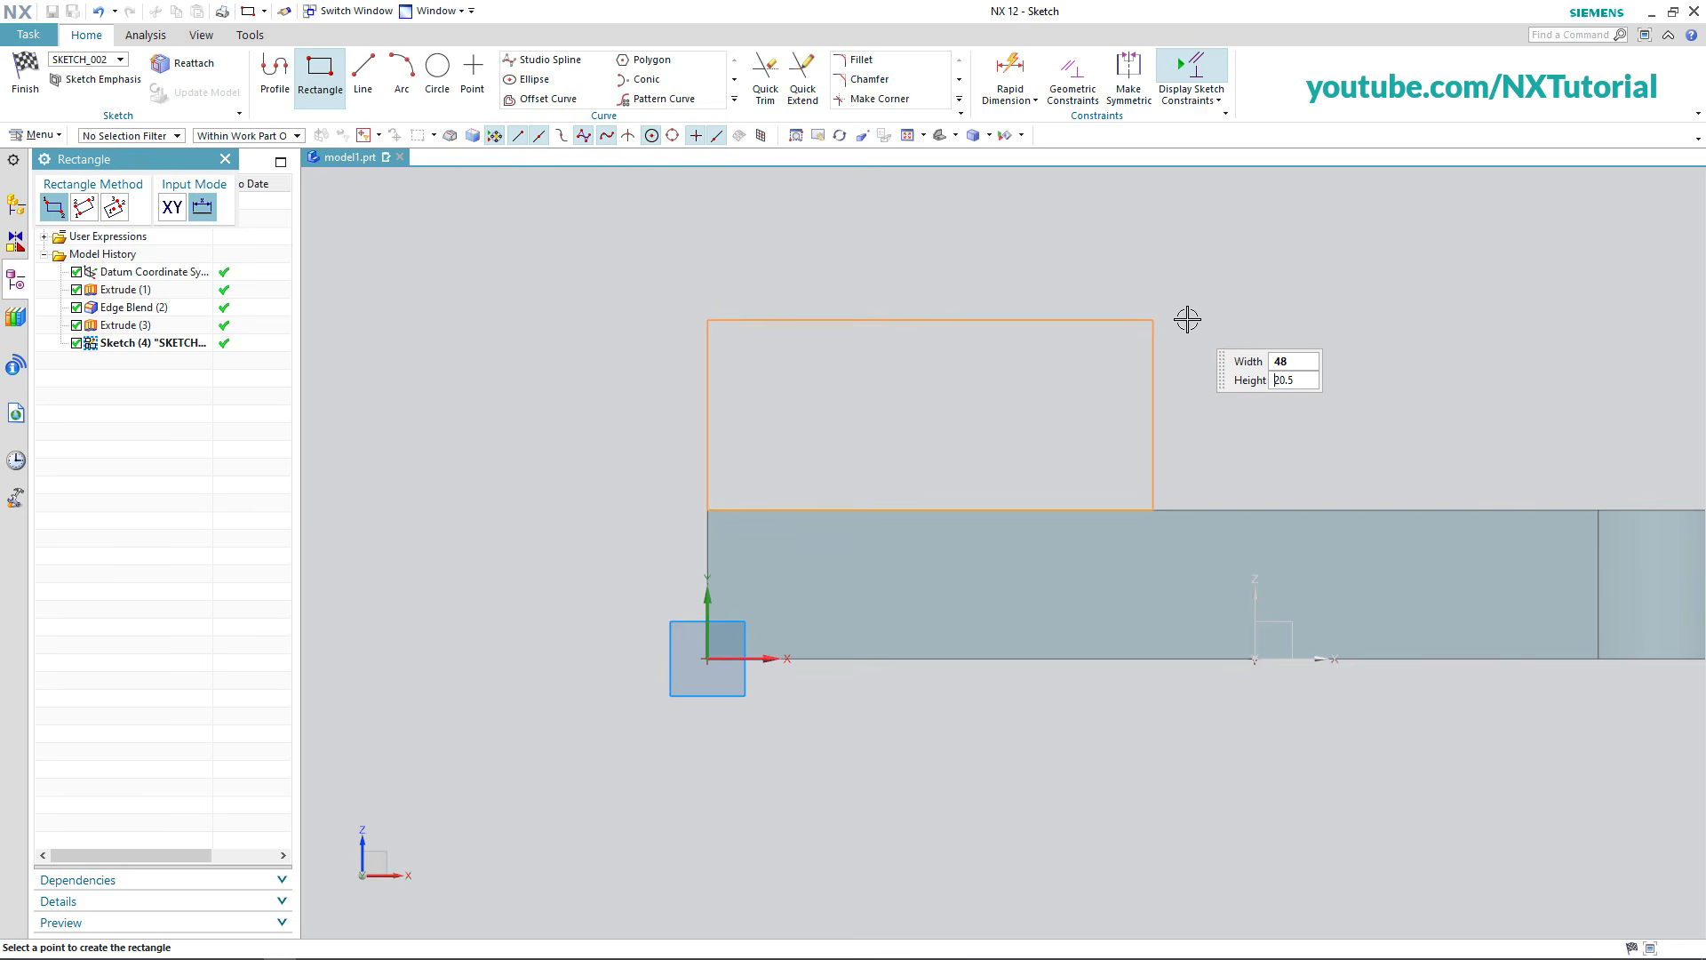
{"action": "key", "text": "alt+Tab"}
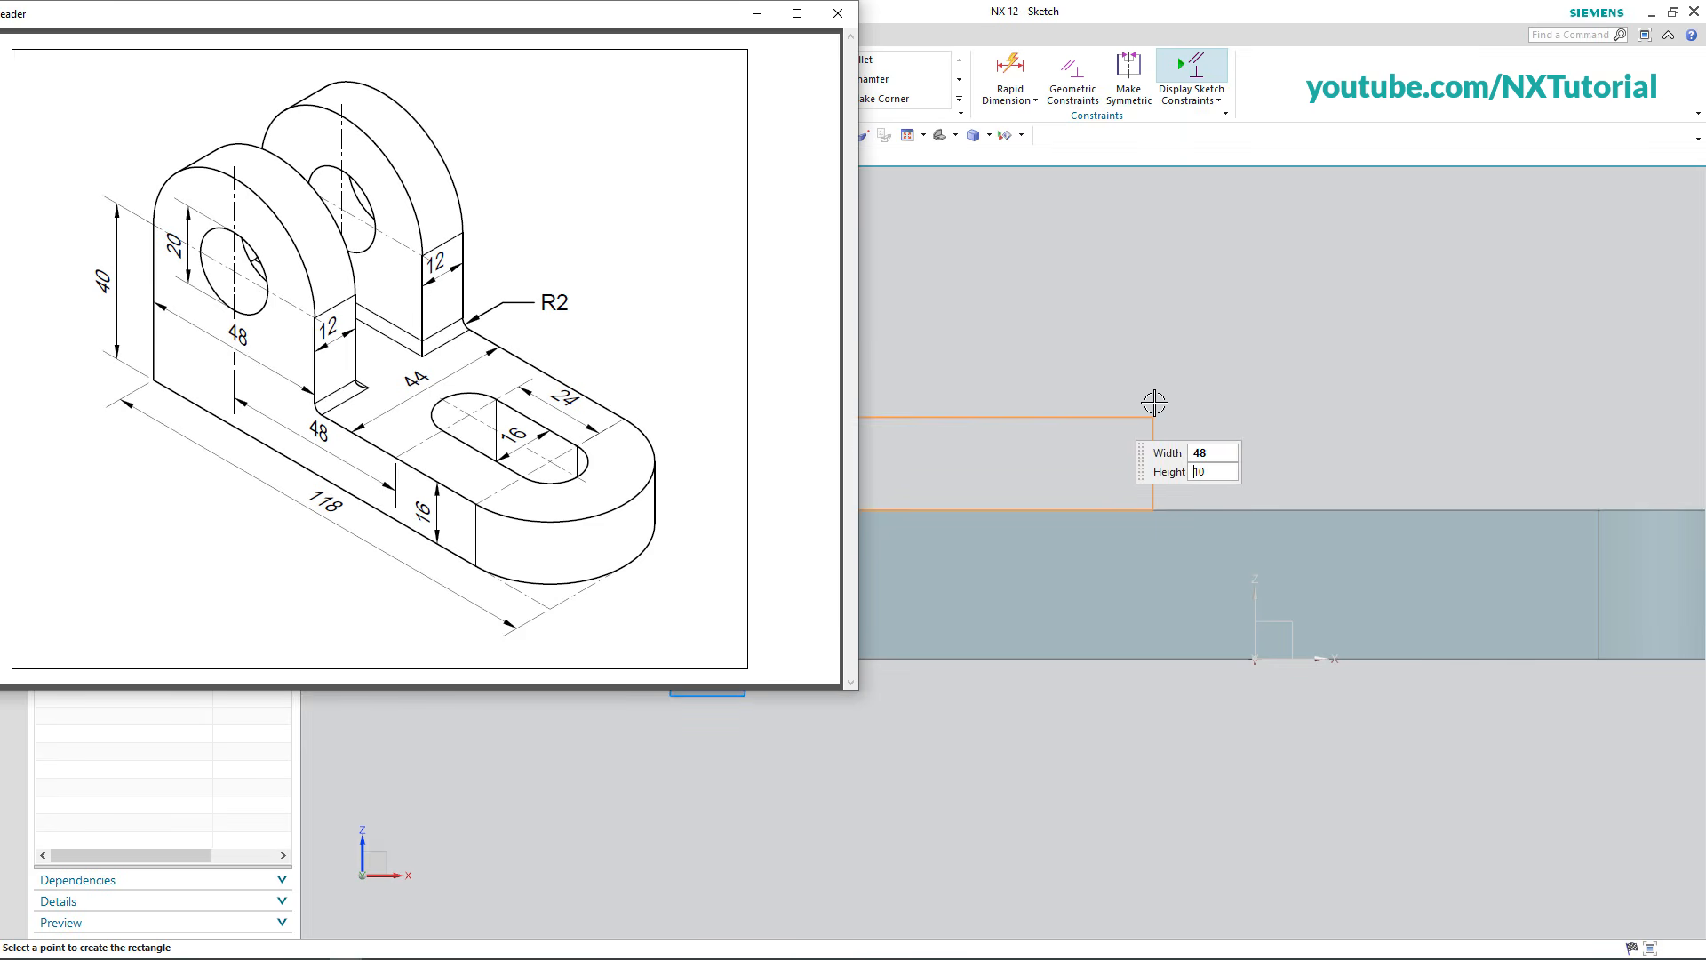
{"action": "key", "text": "alt+Tab"}
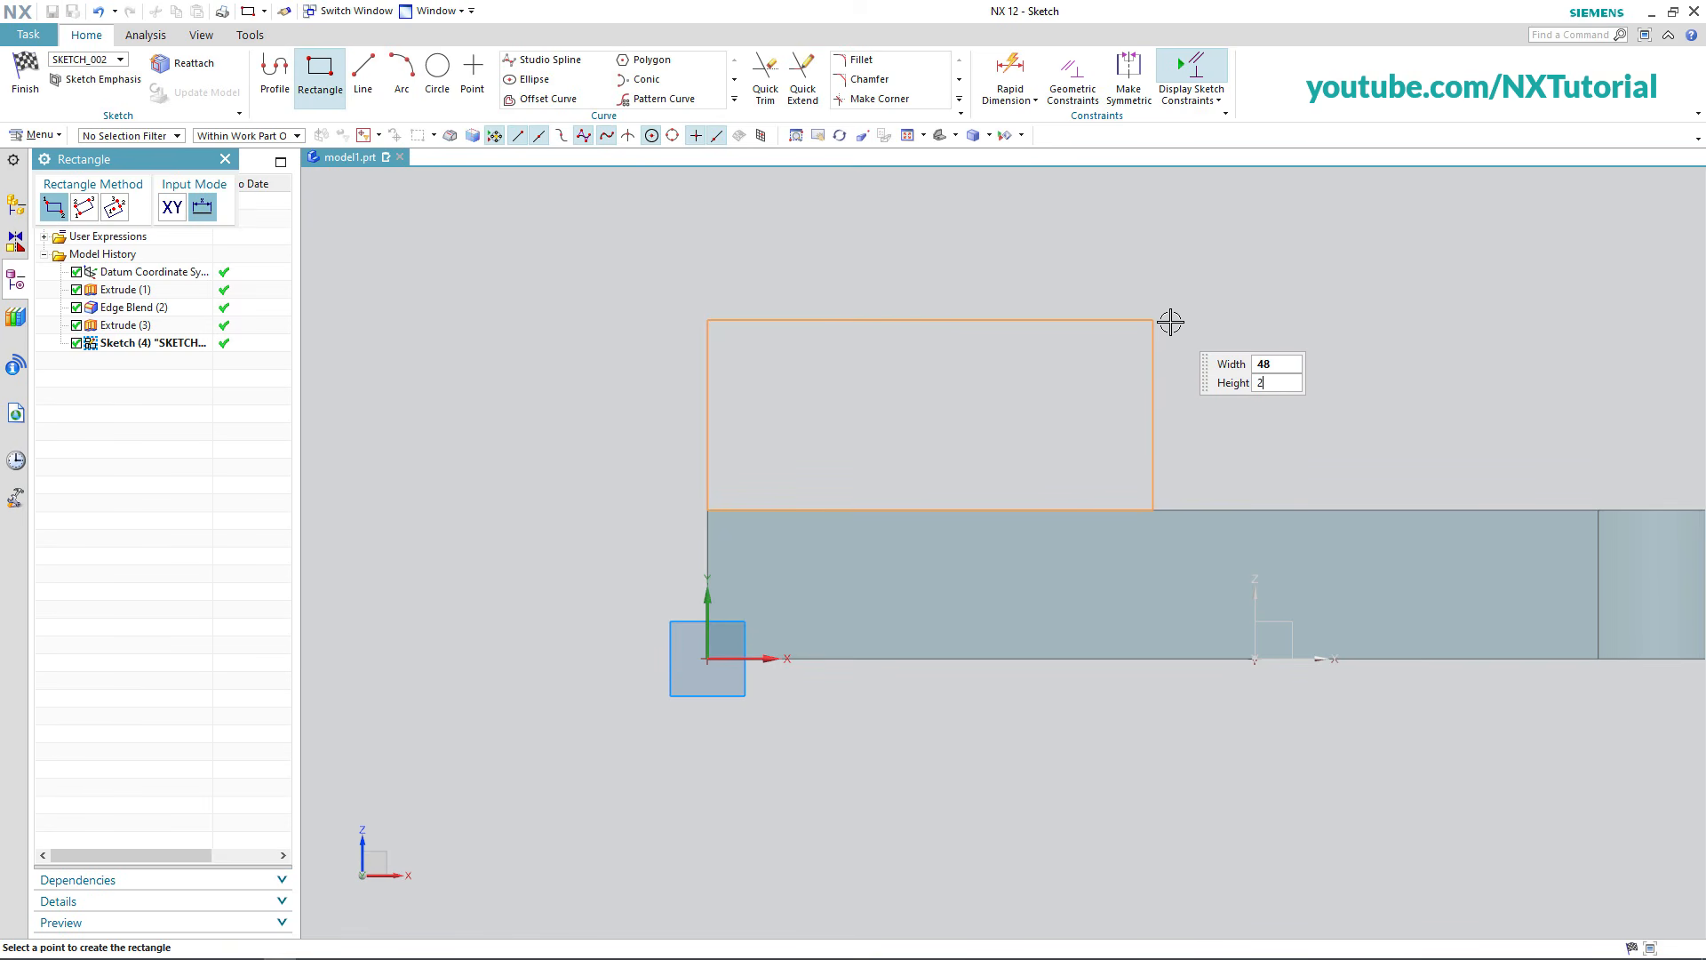
{"action": "key", "text": "Tab"}
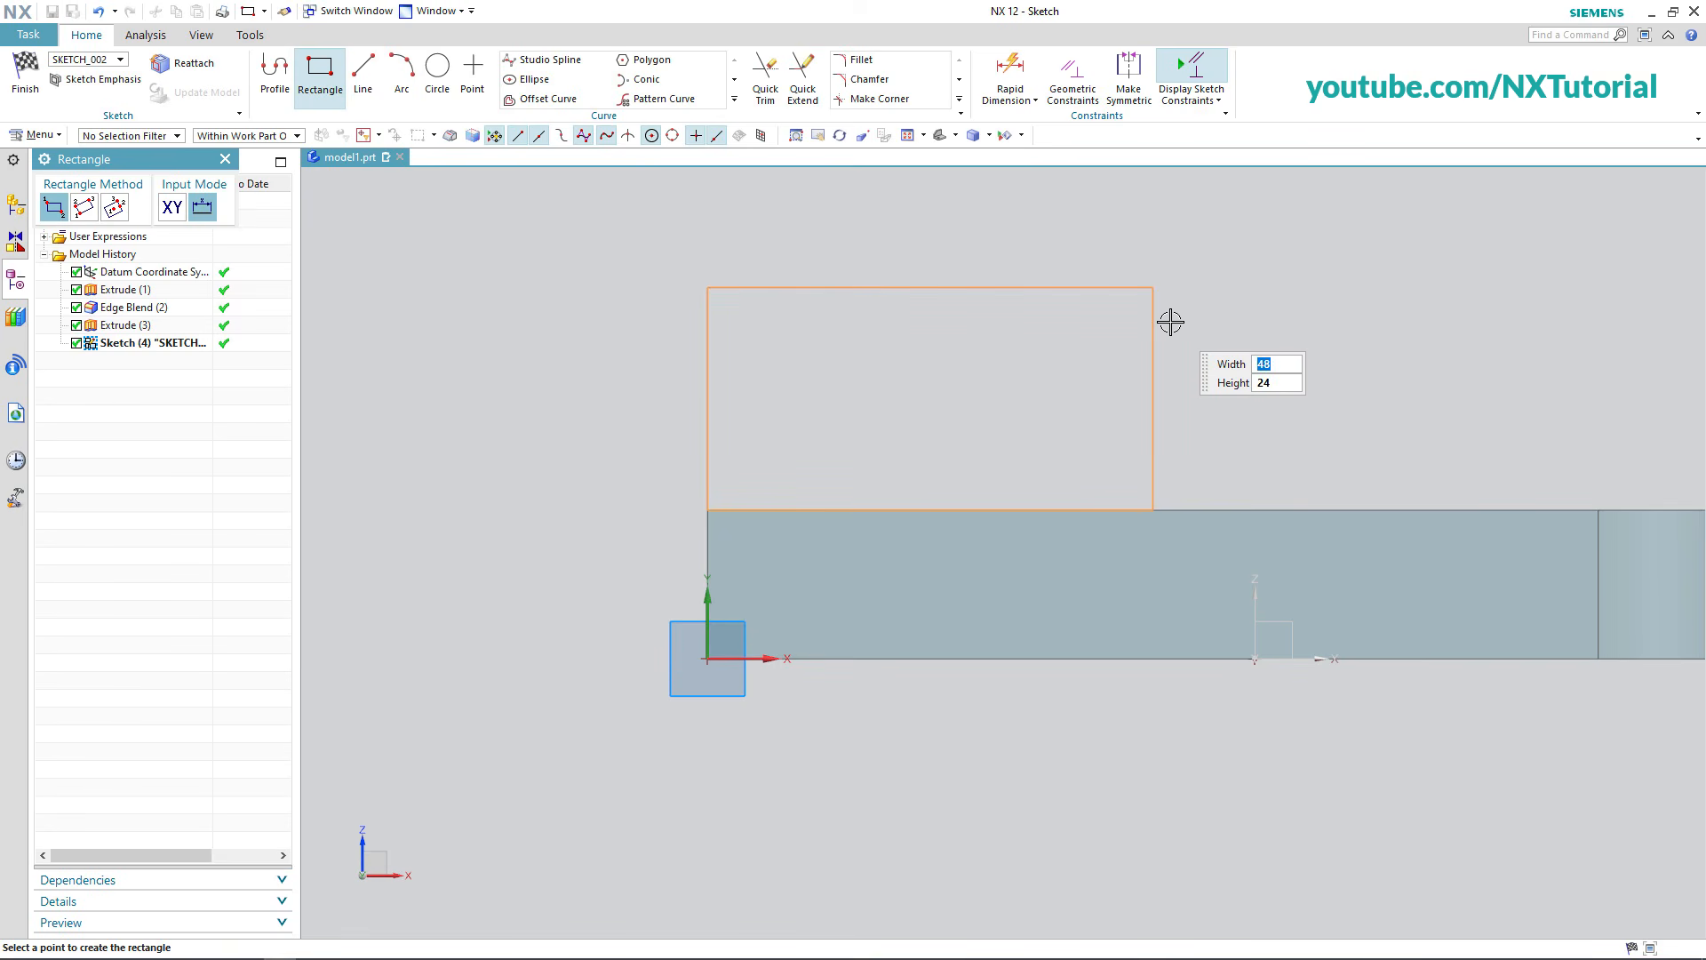
{"action": "key", "text": "Return"}
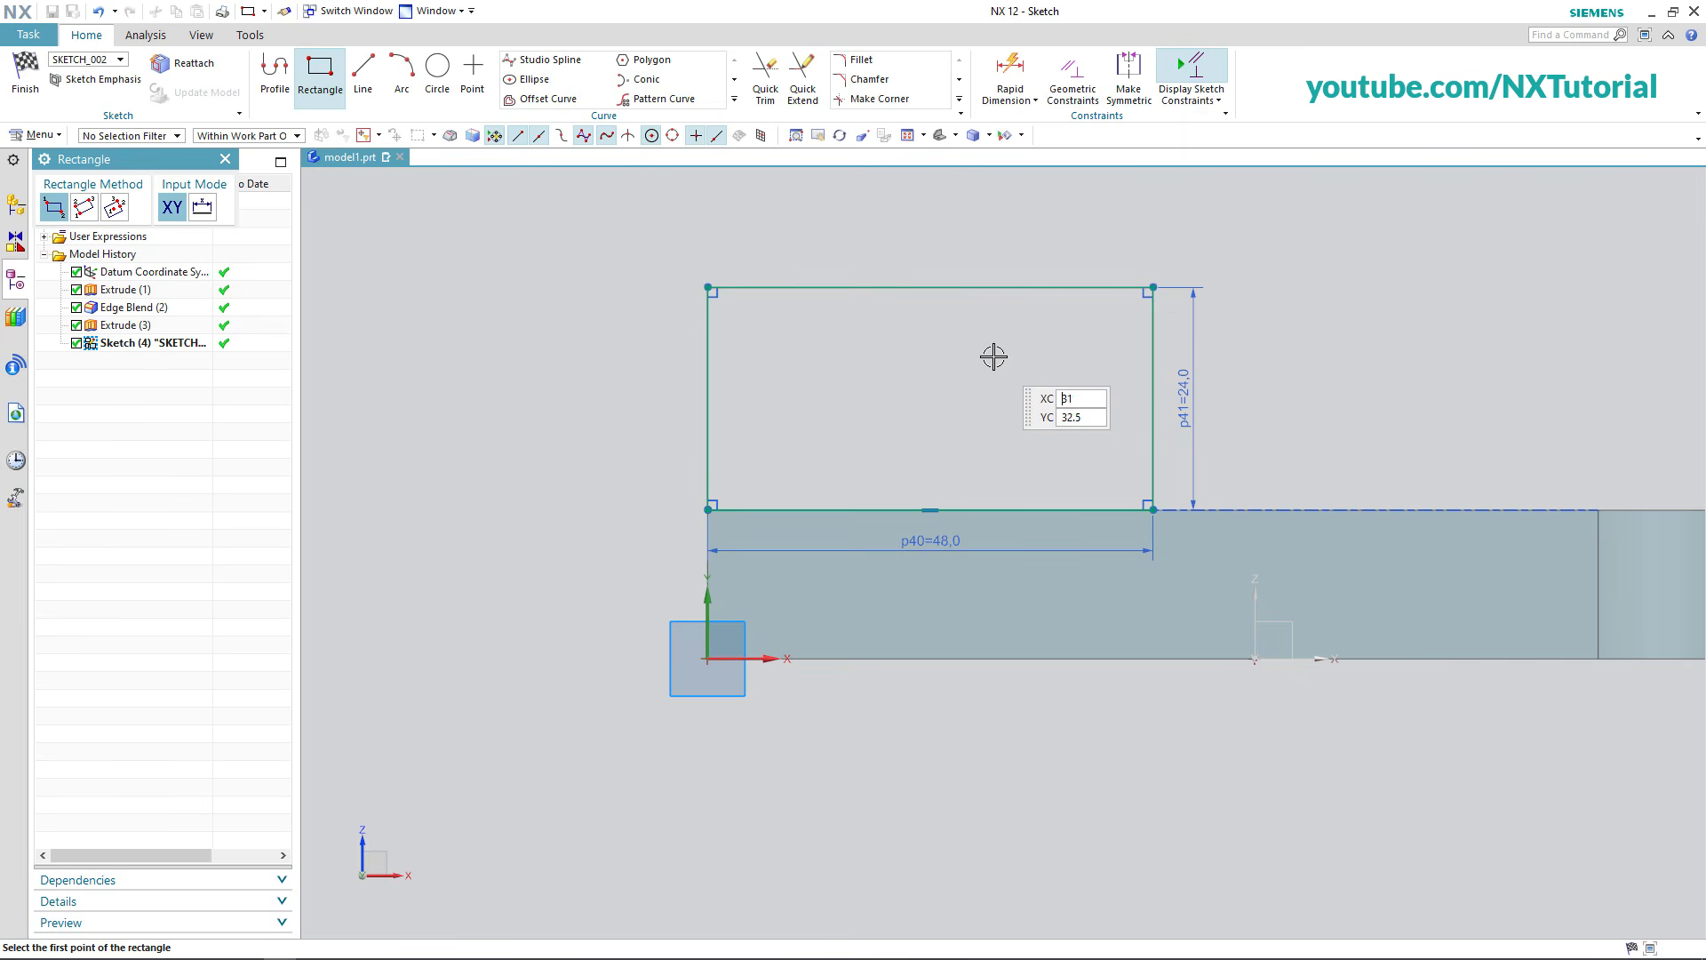
Draw a circle centered on the midpoint of the rectangle's top edge and passing through that edge's endpoint.
{"action": "mouse_move", "coordinate": [994, 358]}
{"action": "middle_mouse_down", "text": "shift"}
{"action": "mouse_move", "coordinate": [971, 438]}
{"action": "mouse_move", "coordinate": [860, 594]}
{"action": "mouse_move", "coordinate": [845, 578]}
{"action": "middle_mouse_up", "text": "shift"}
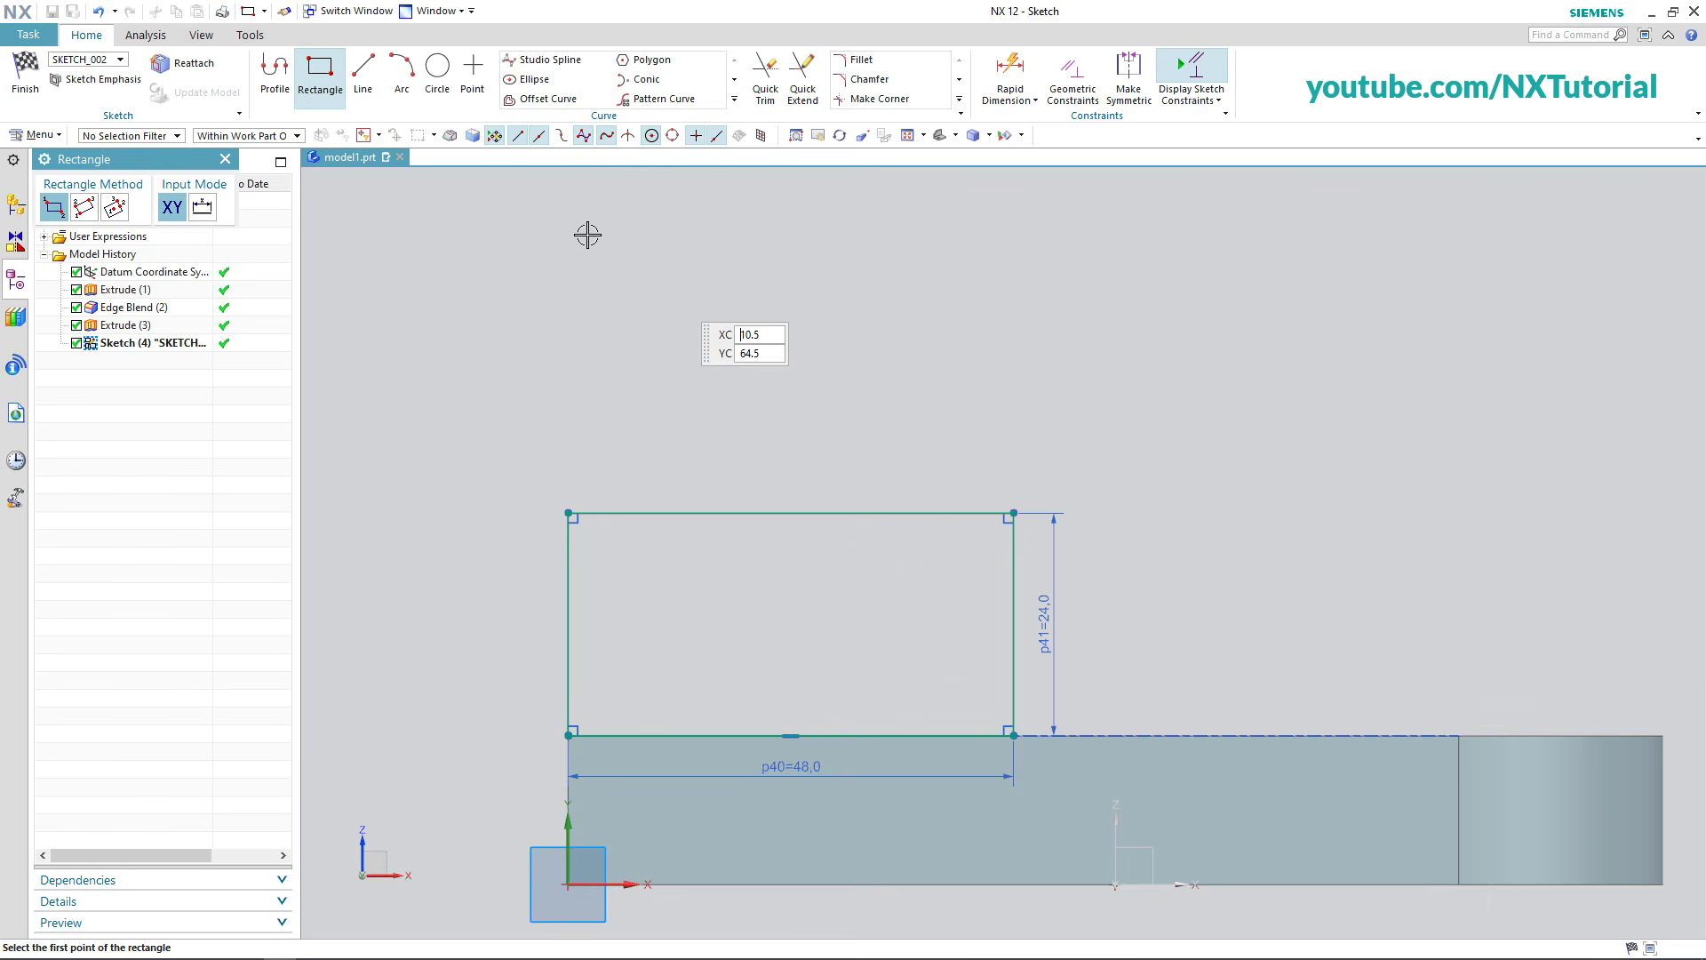
{"action": "left_click", "coordinate": [436, 71]}
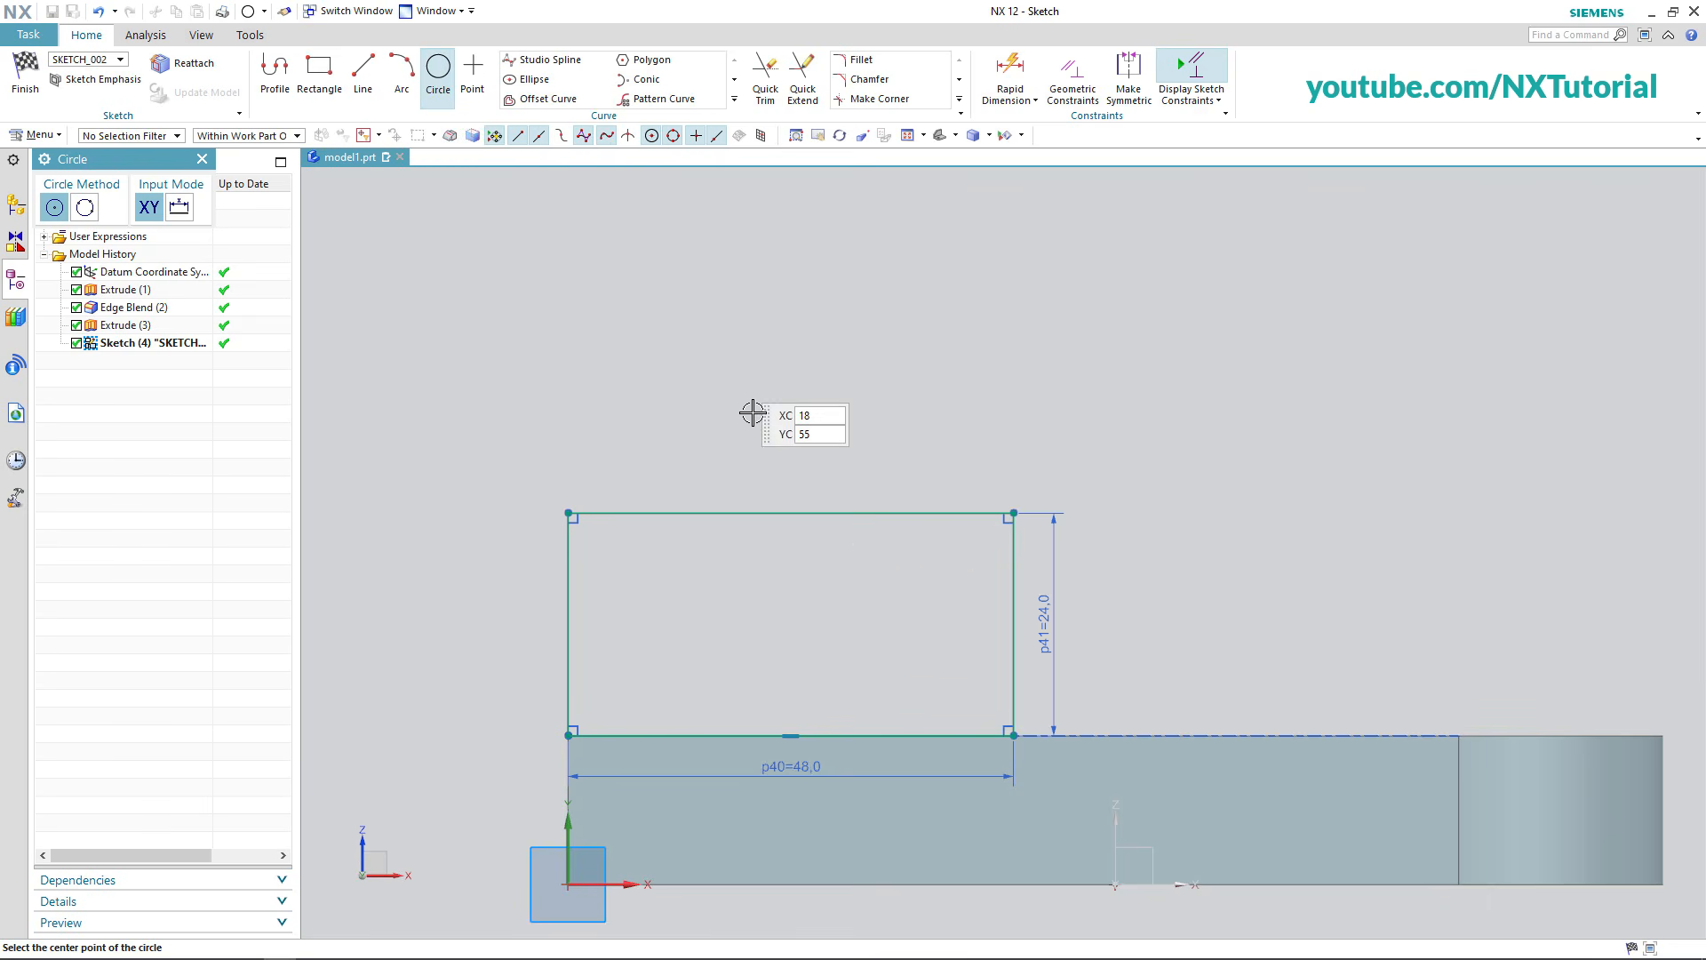
{"action": "left_click", "coordinate": [791, 513]}
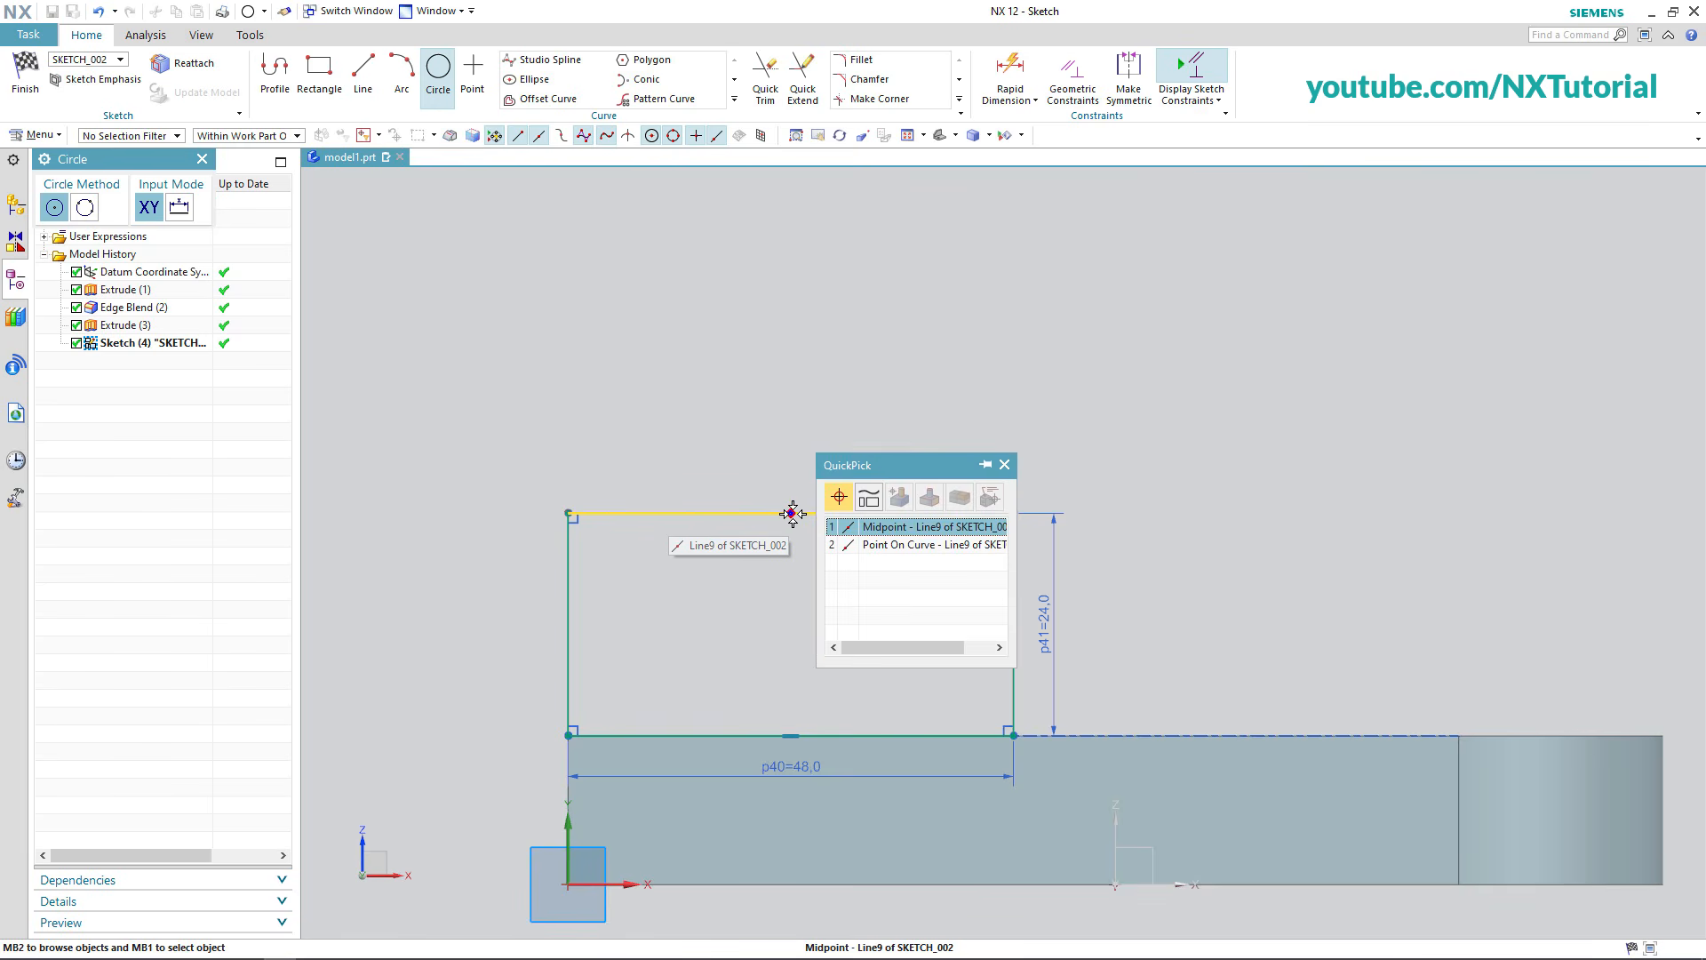
{"action": "left_click", "coordinate": [907, 531]}
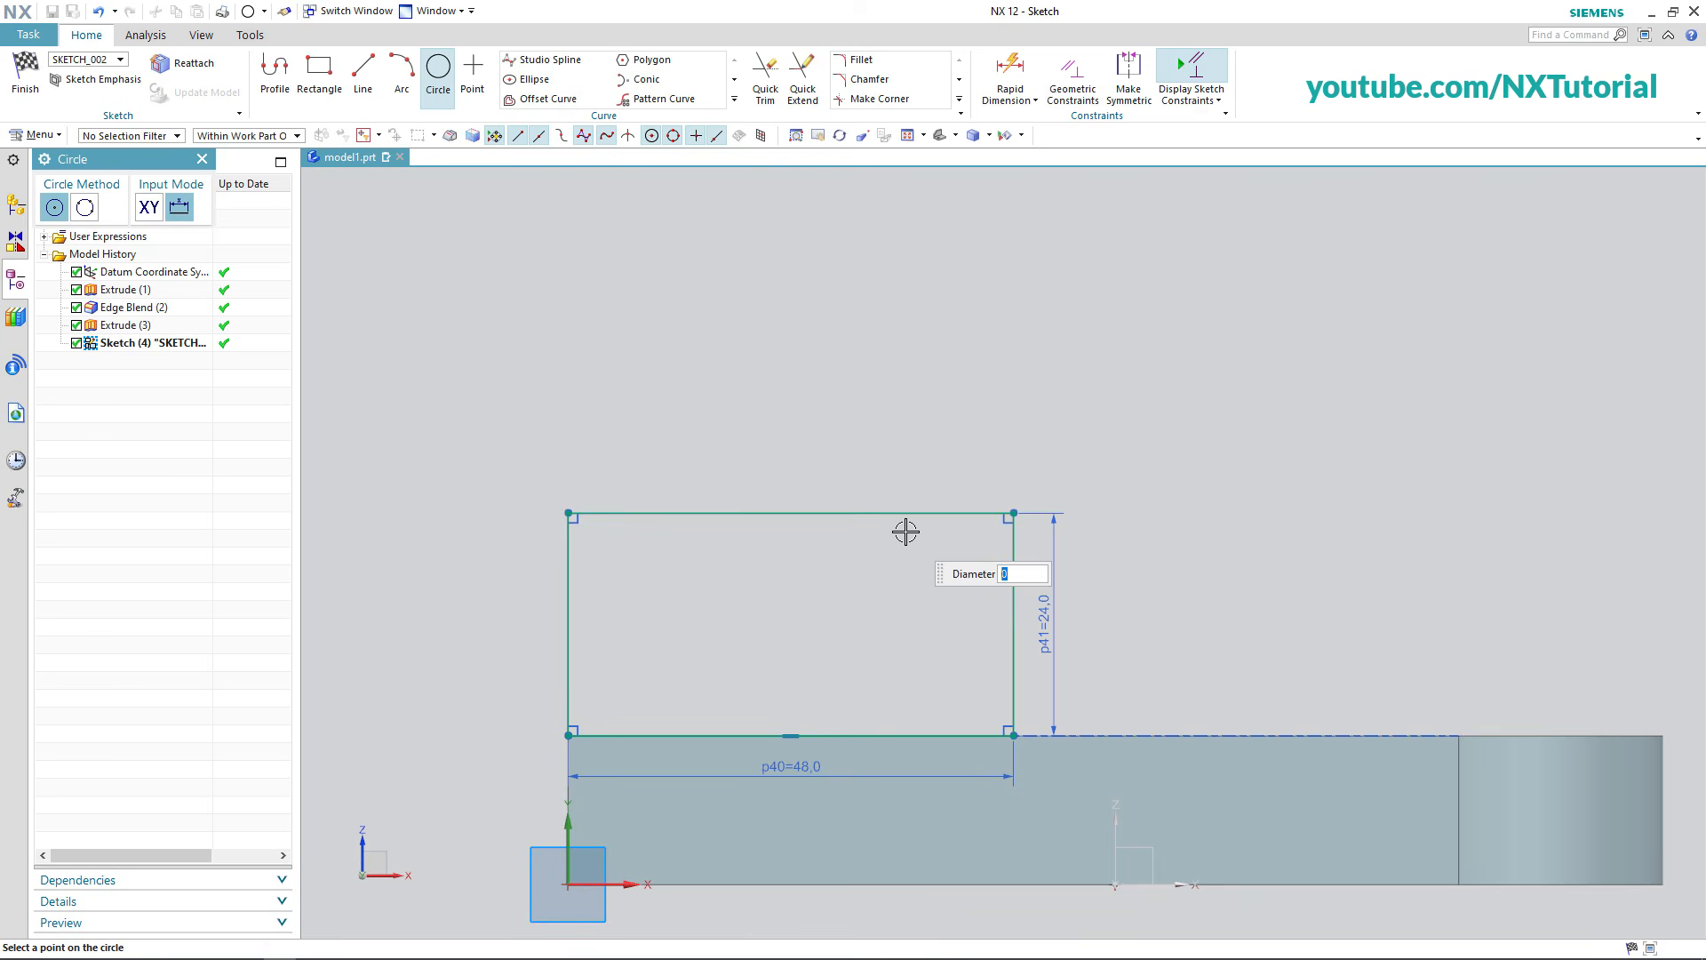
{"action": "left_click", "coordinate": [1014, 513]}
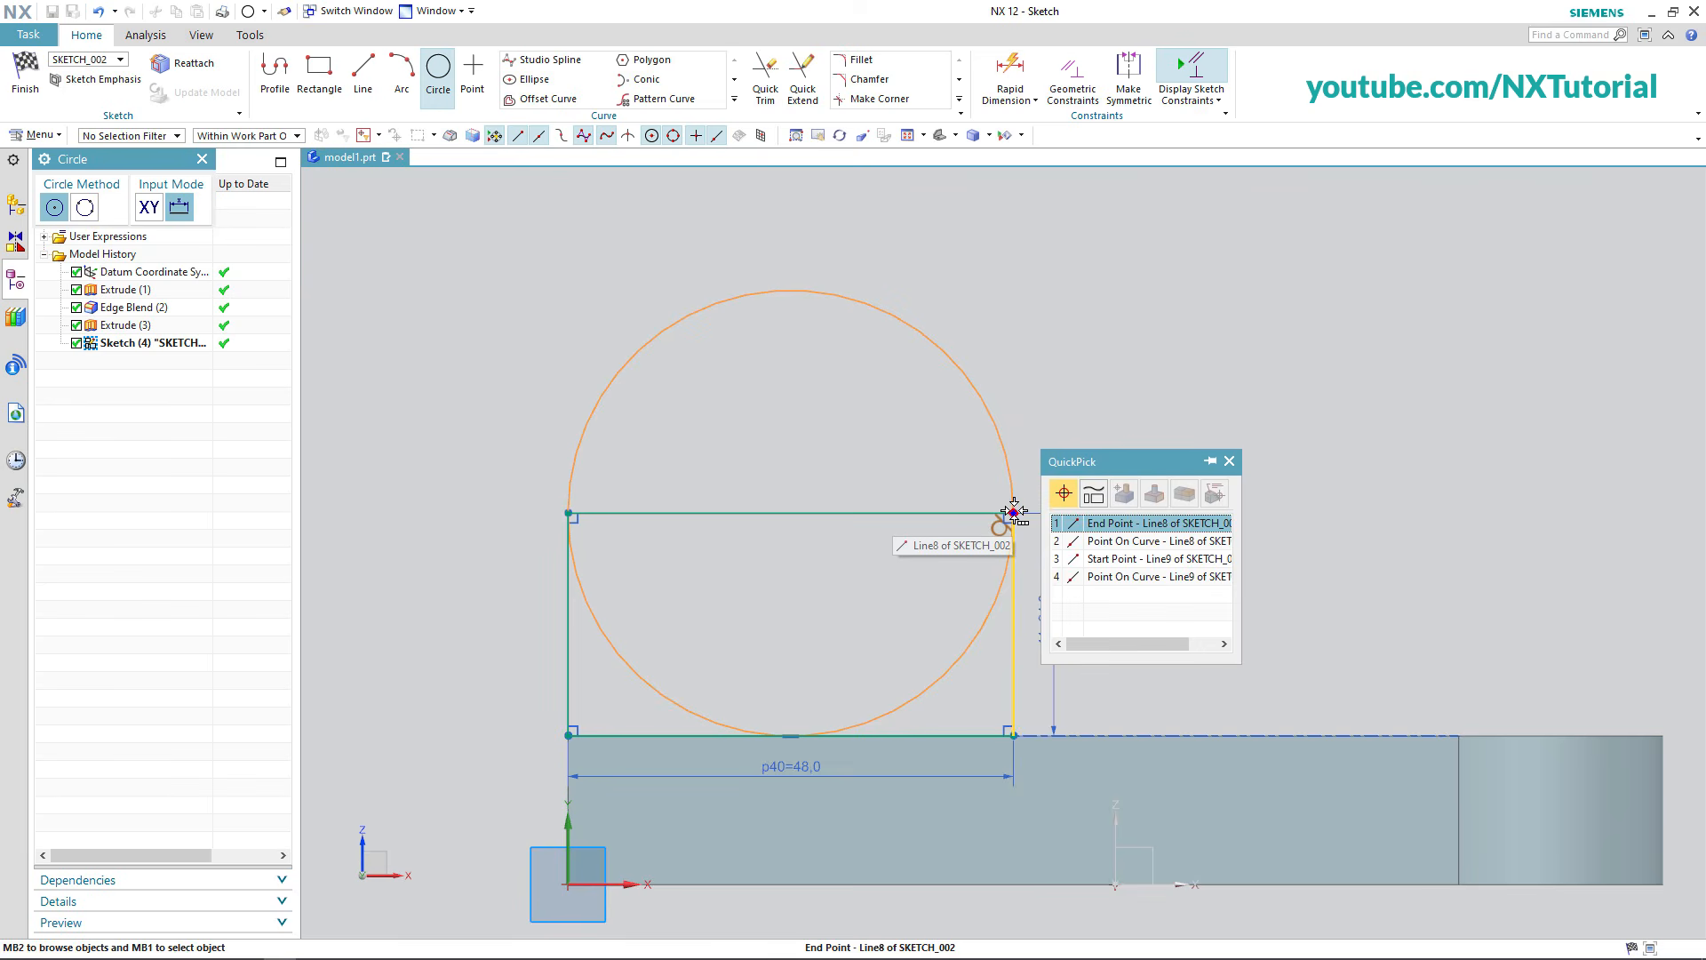
{"action": "left_click", "coordinate": [1128, 525]}
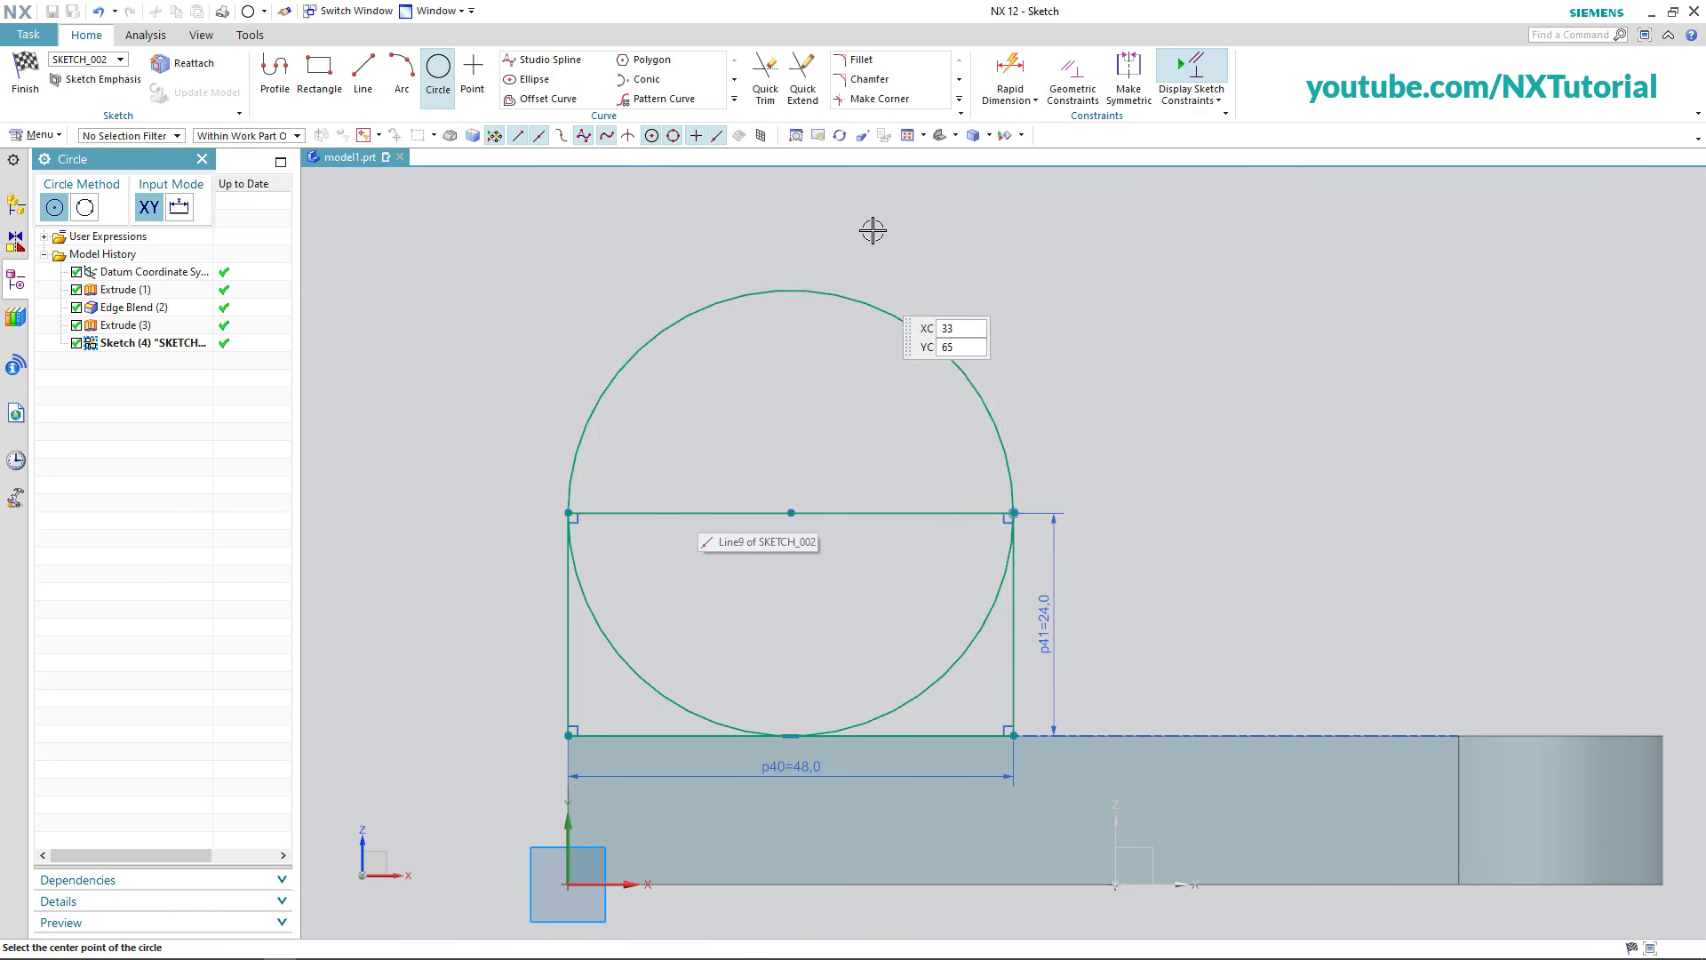
Trim away the rectangle's top edge and the lower half of the circle to leave a round-topped lug outline.
{"action": "left_click", "coordinate": [762, 99]}
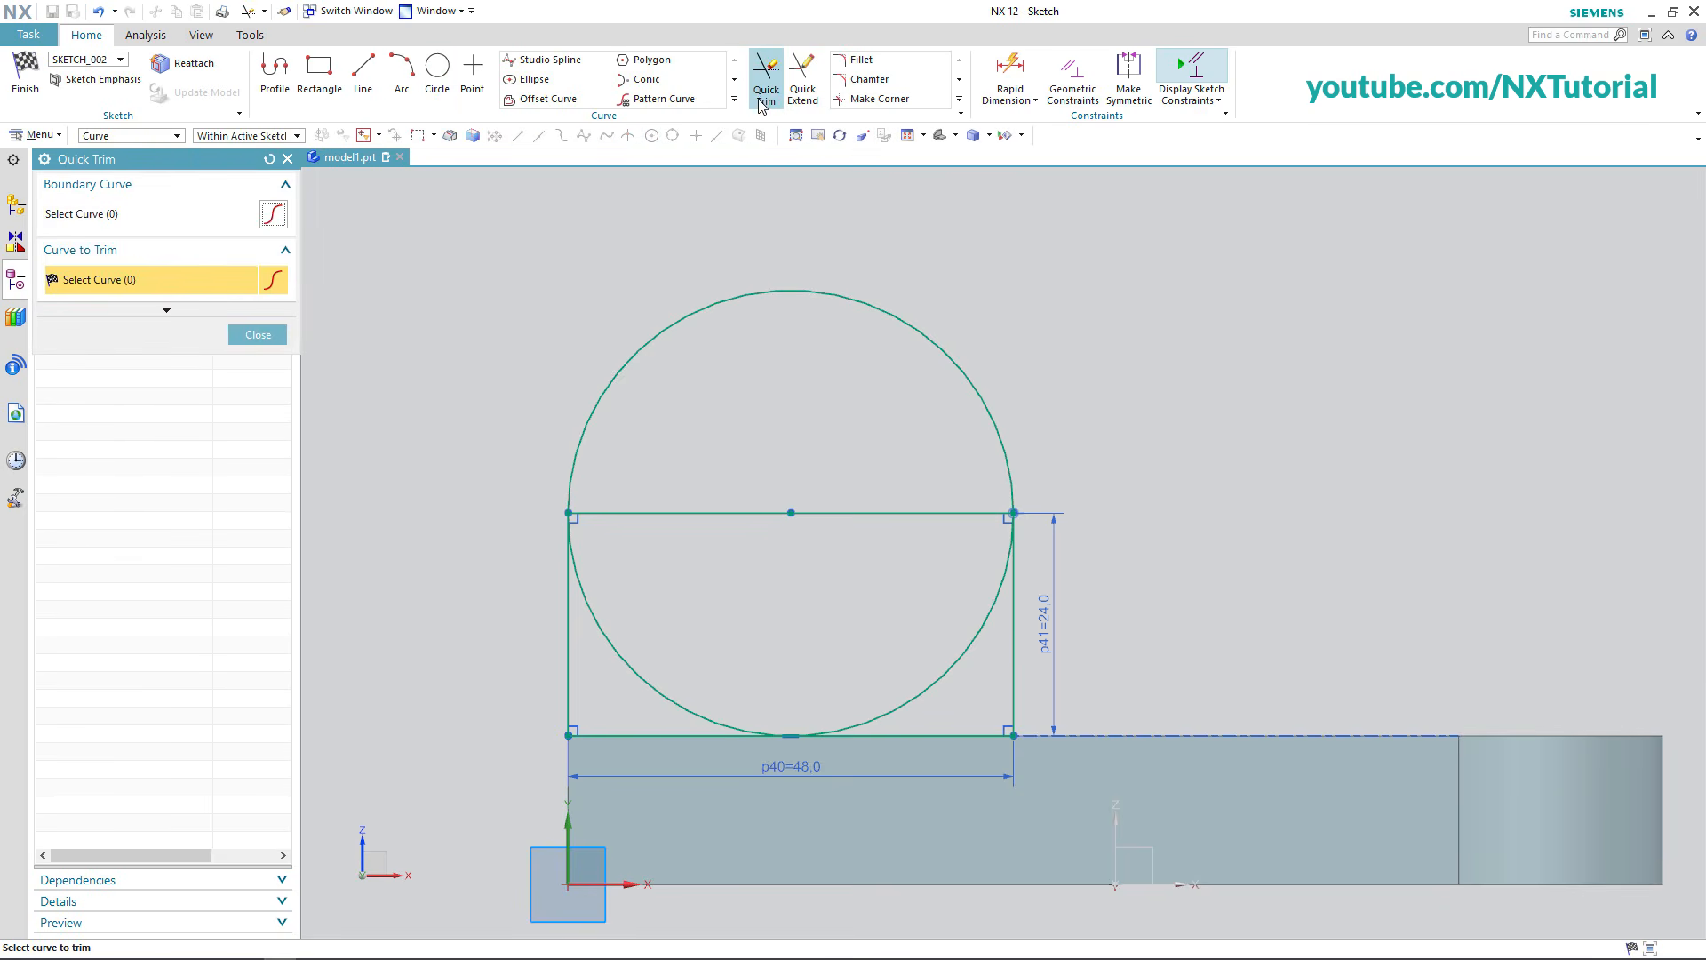
{"action": "left_click", "coordinate": [699, 513]}
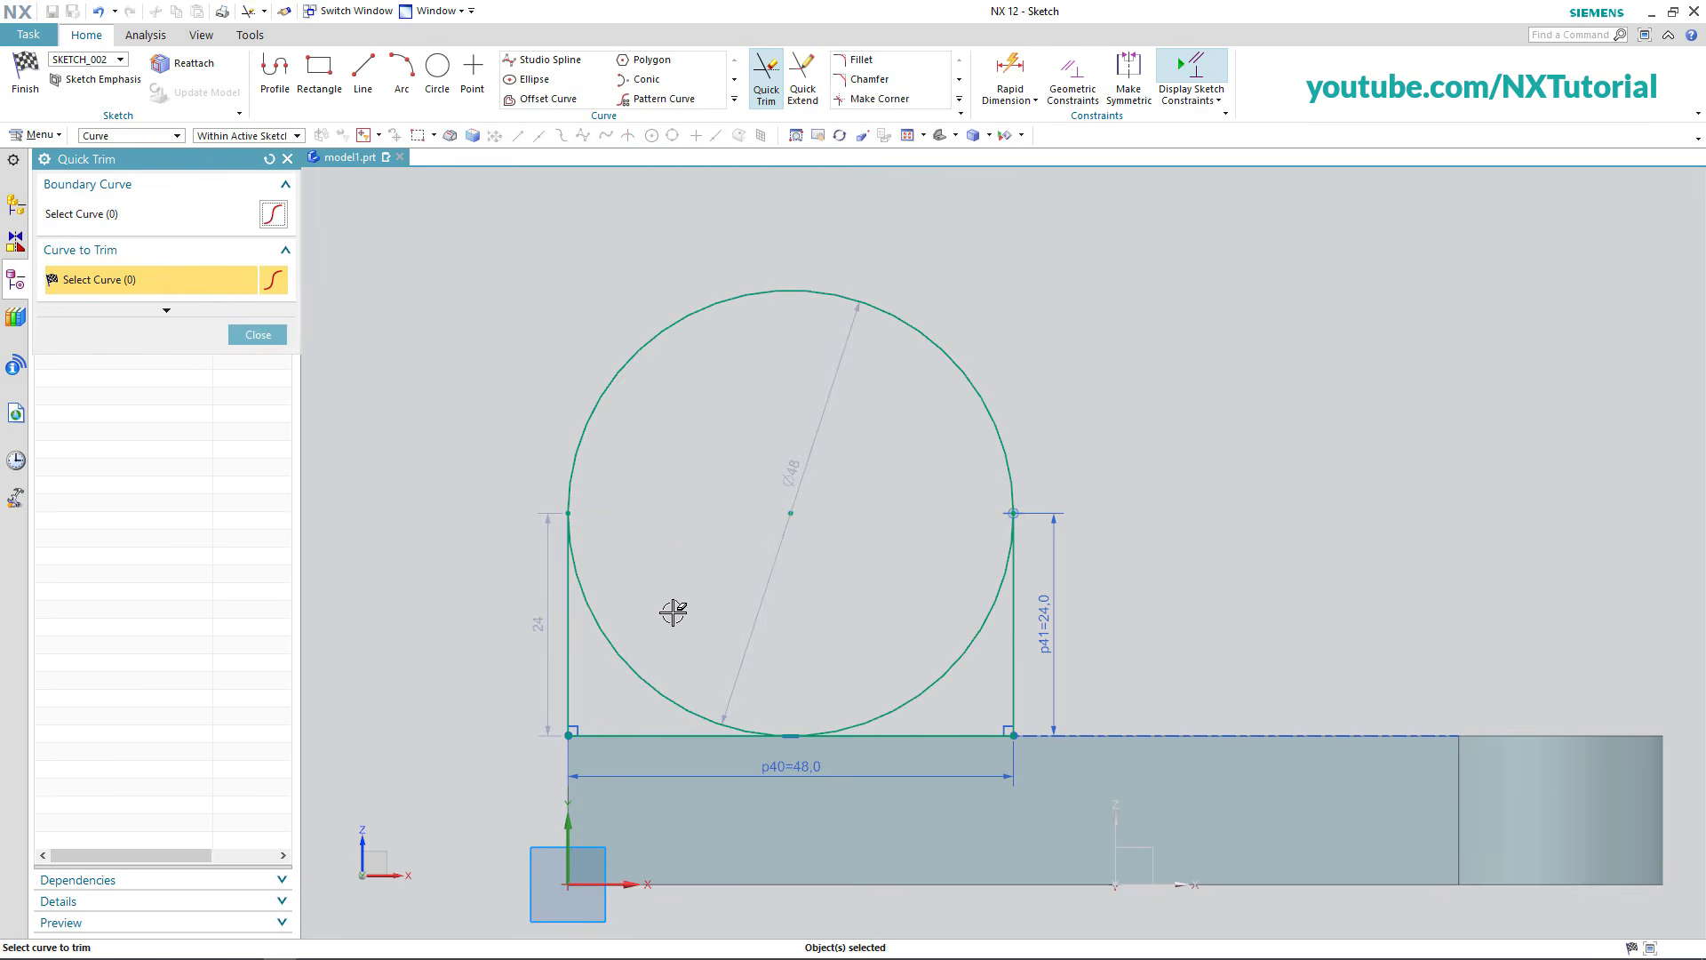
{"action": "left_click", "coordinate": [640, 677]}
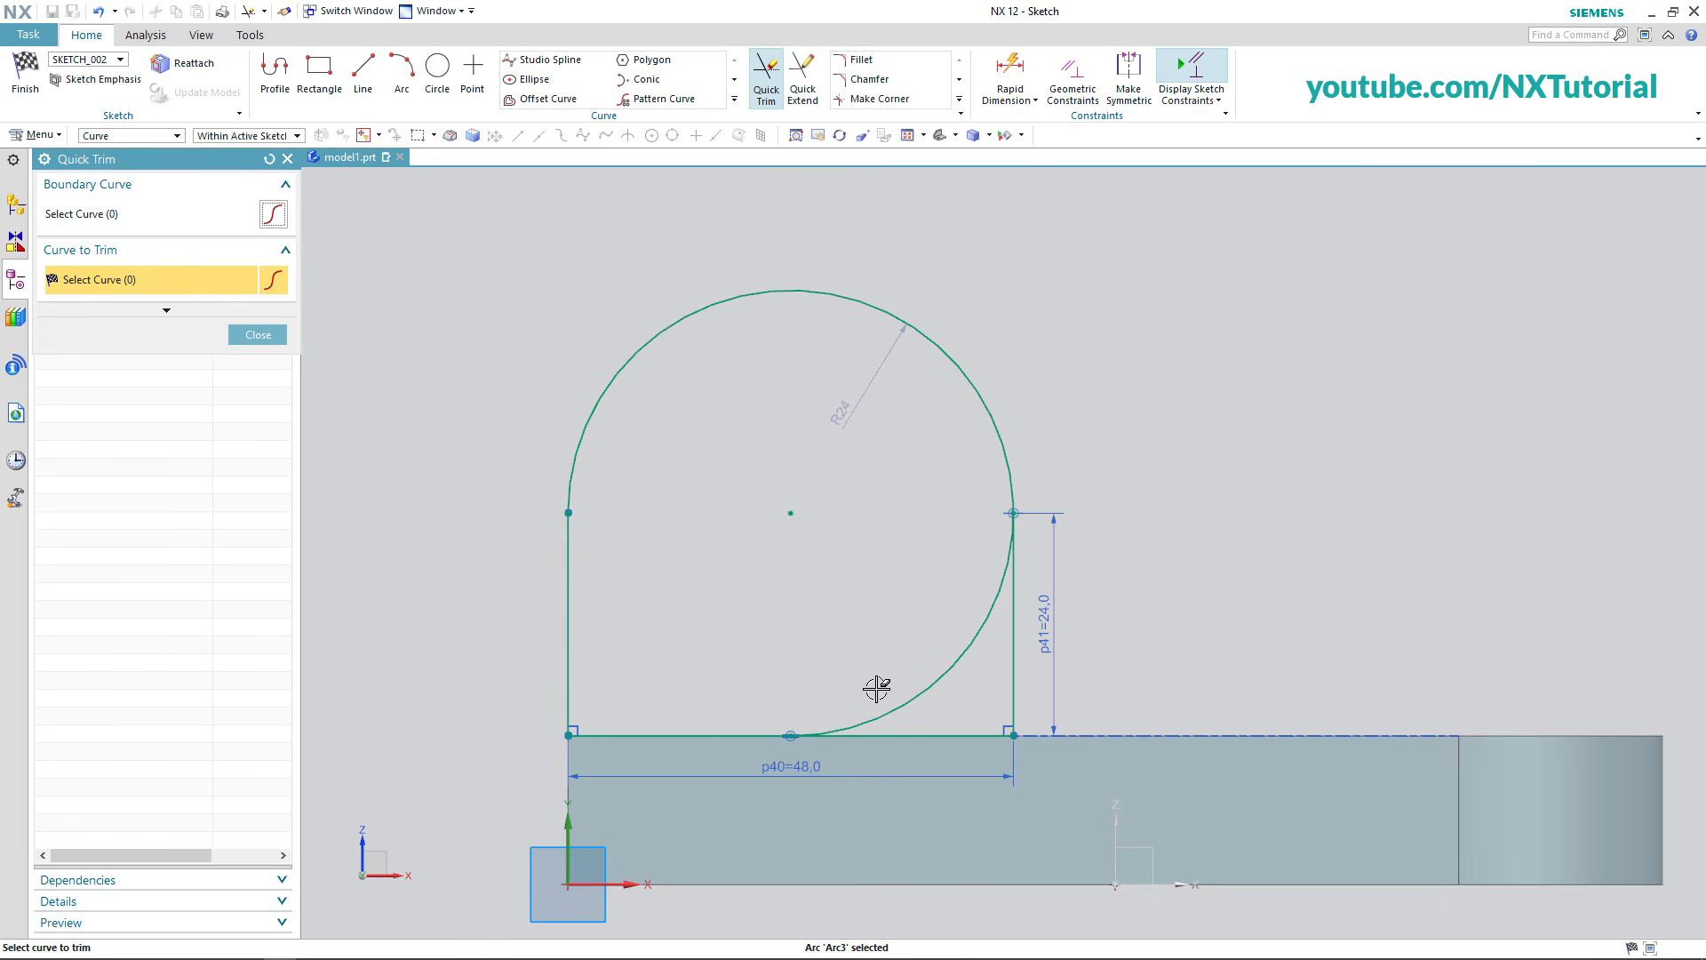
{"action": "left_click", "coordinate": [897, 701]}
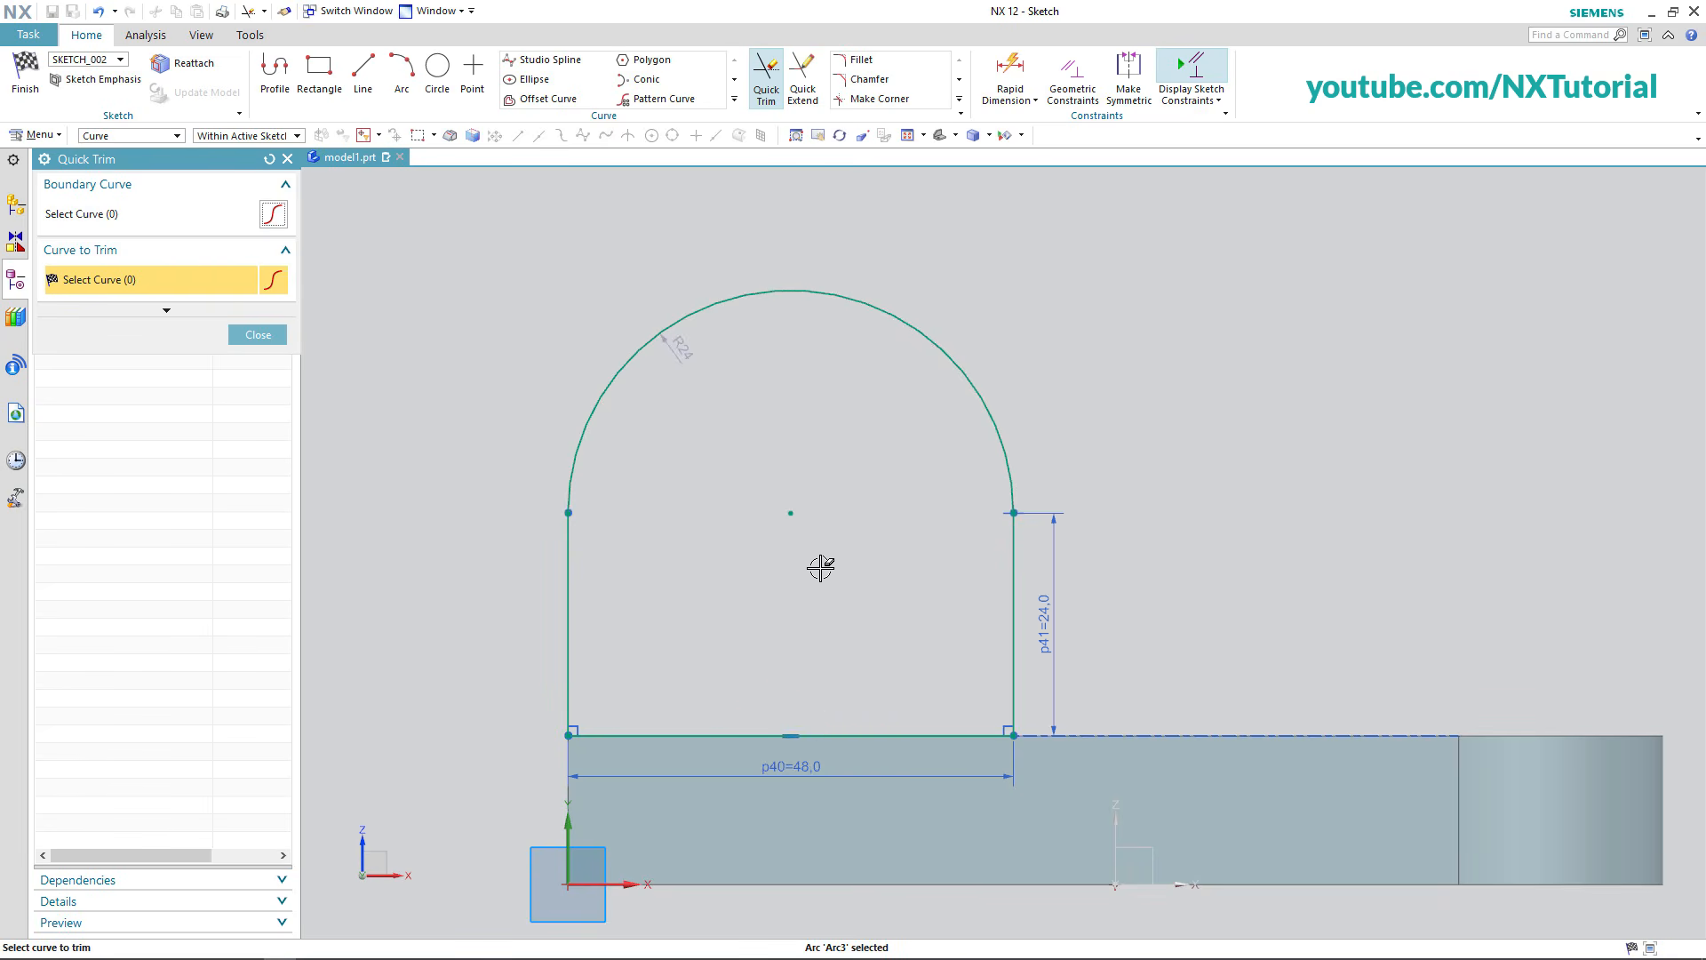
{"action": "key", "text": "Escape"}
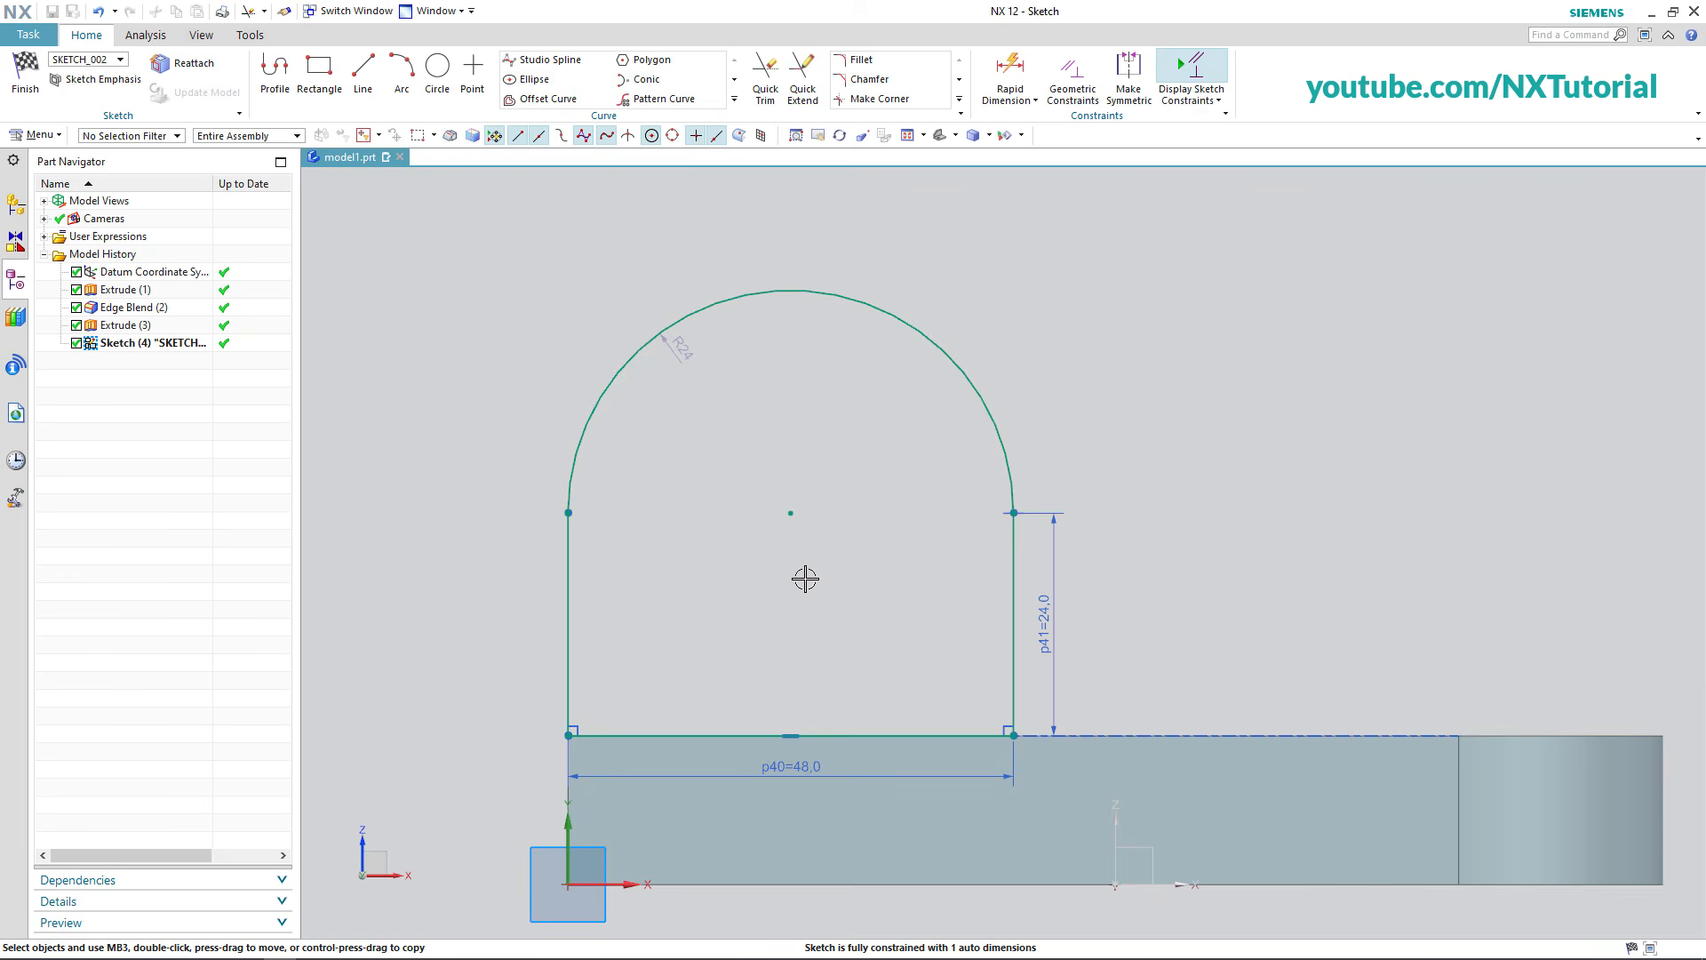
Draw a 20 mm diameter circle centered on the lug's top arc center and finish the sketch.
{"action": "left_click", "coordinate": [434, 67]}
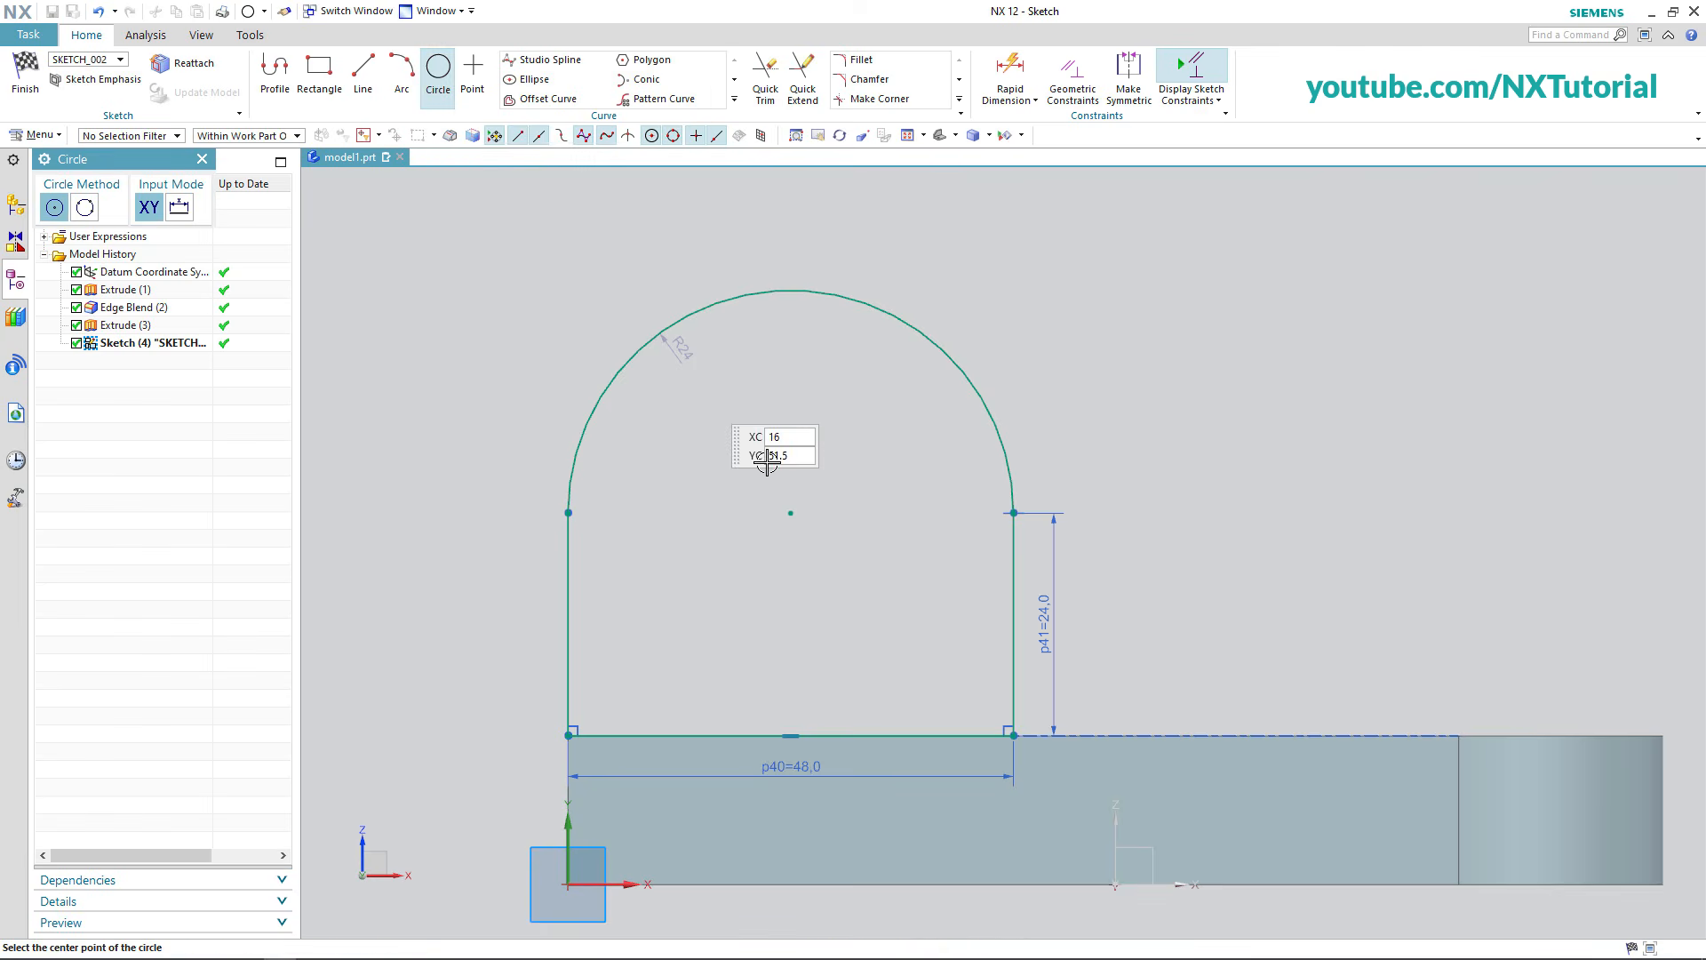
{"action": "left_click", "coordinate": [790, 511]}
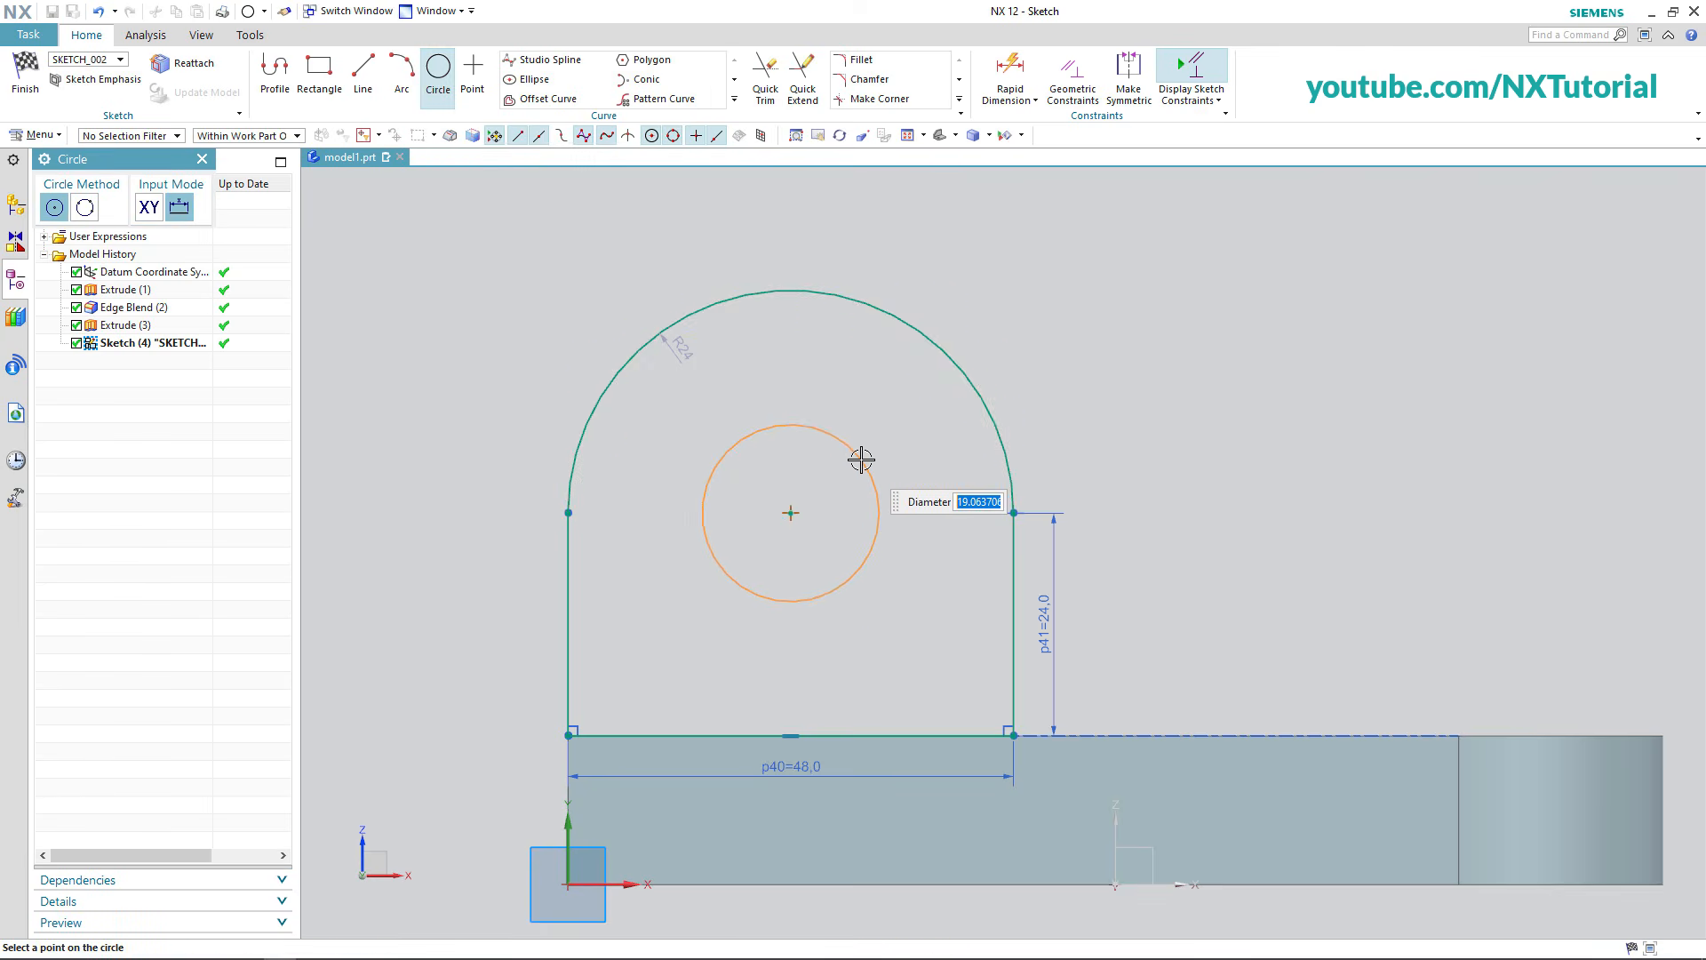
{"action": "type", "text": "20"}
{"action": "key", "text": "Return"}
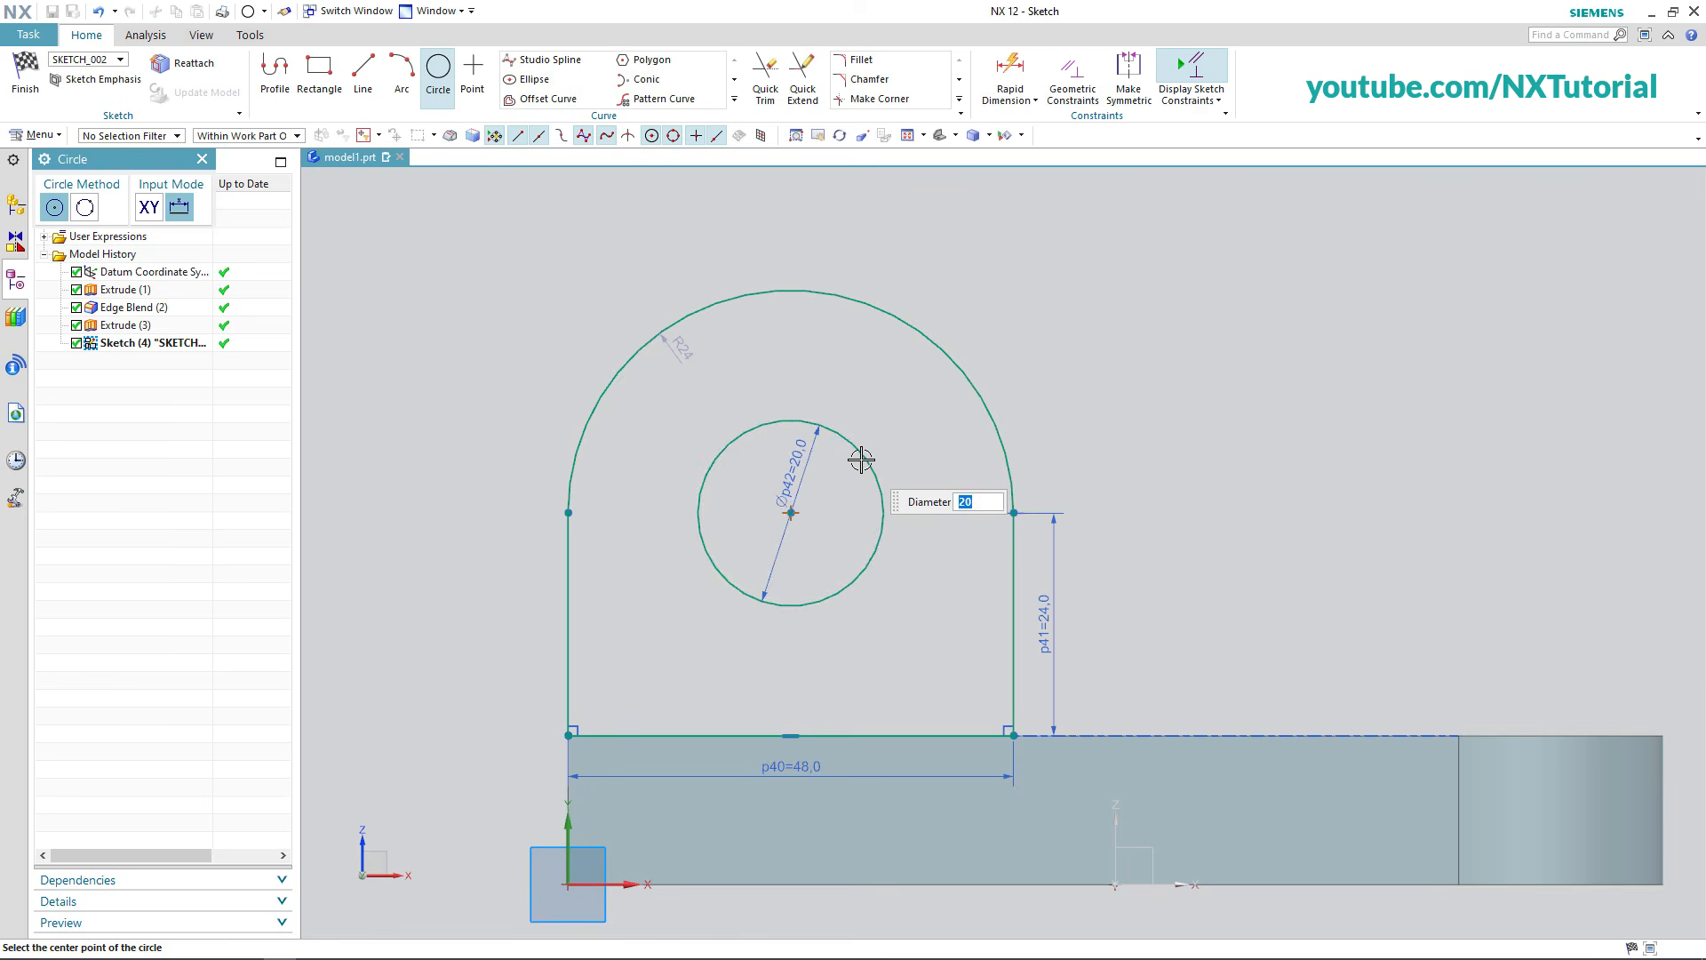
{"action": "key", "text": "Escape"}
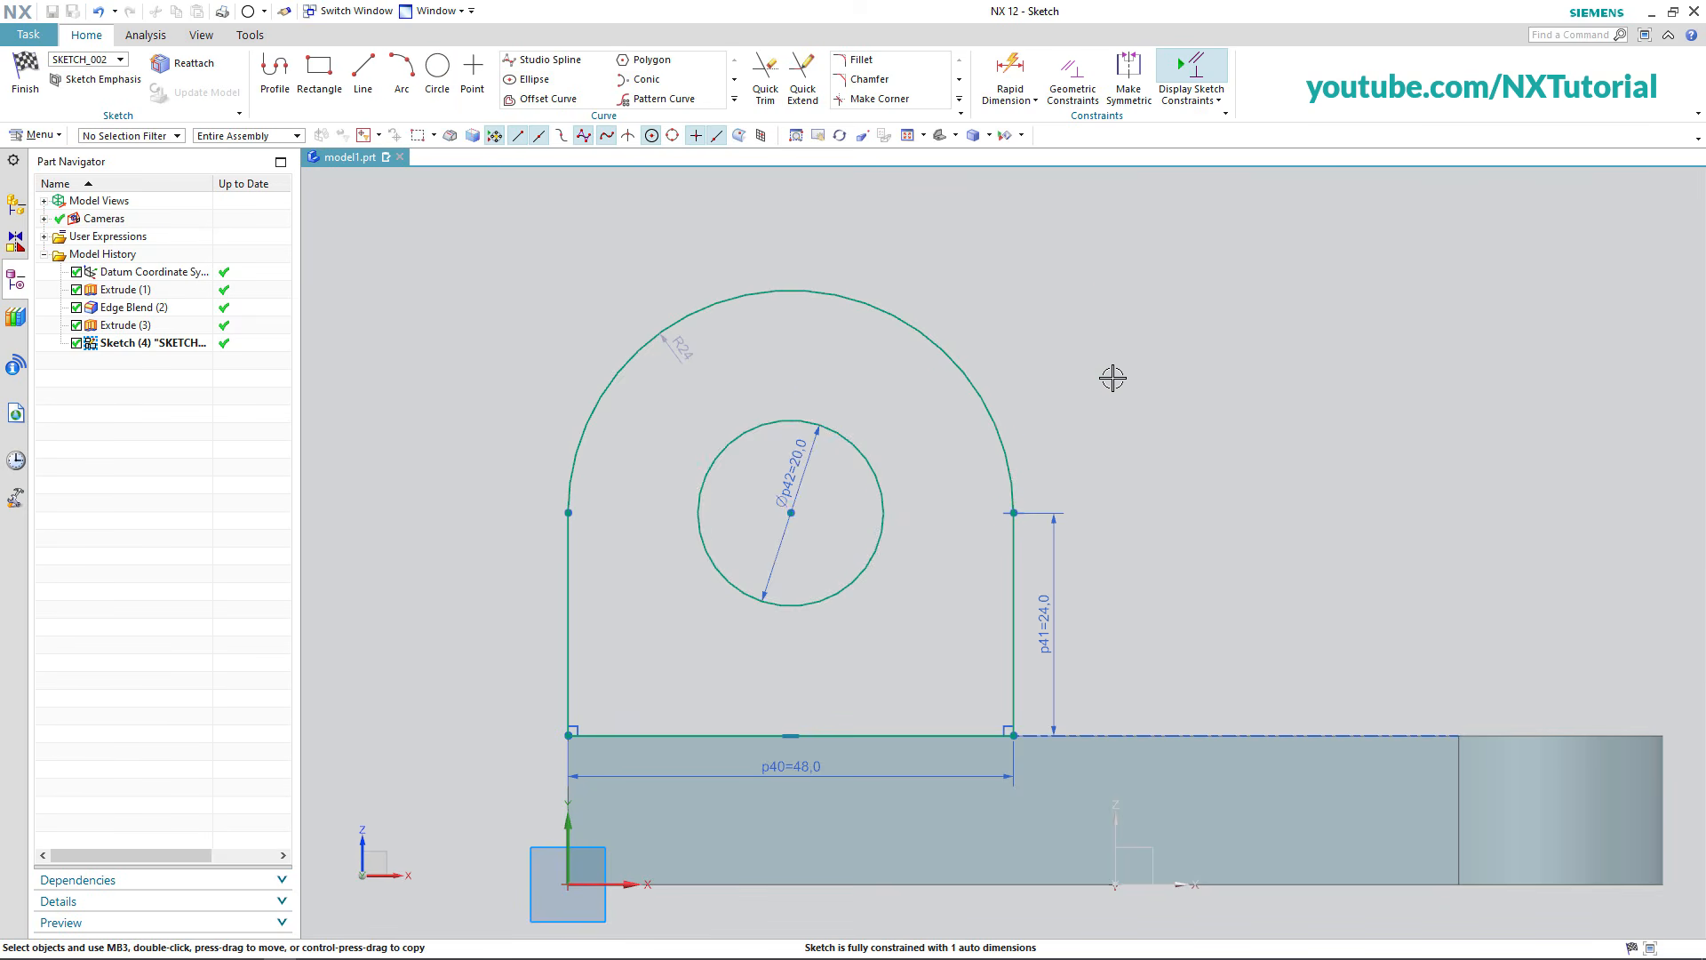
{"action": "right_click", "coordinate": [1117, 355]}
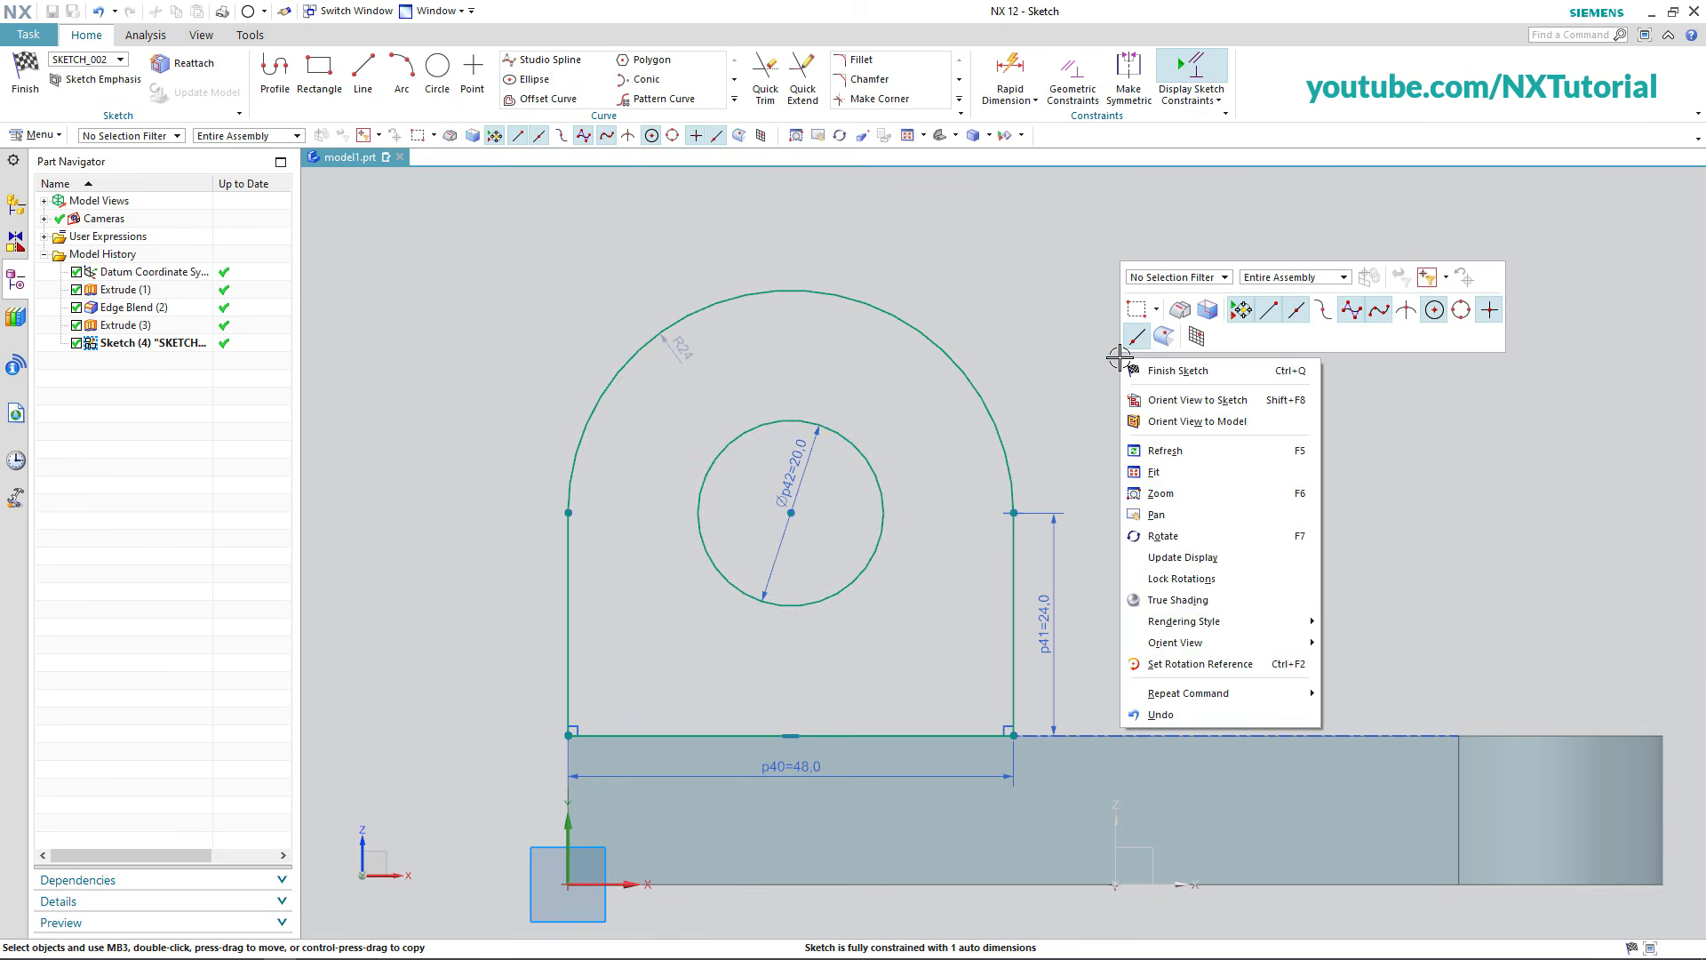
{"action": "left_click", "coordinate": [1168, 376]}
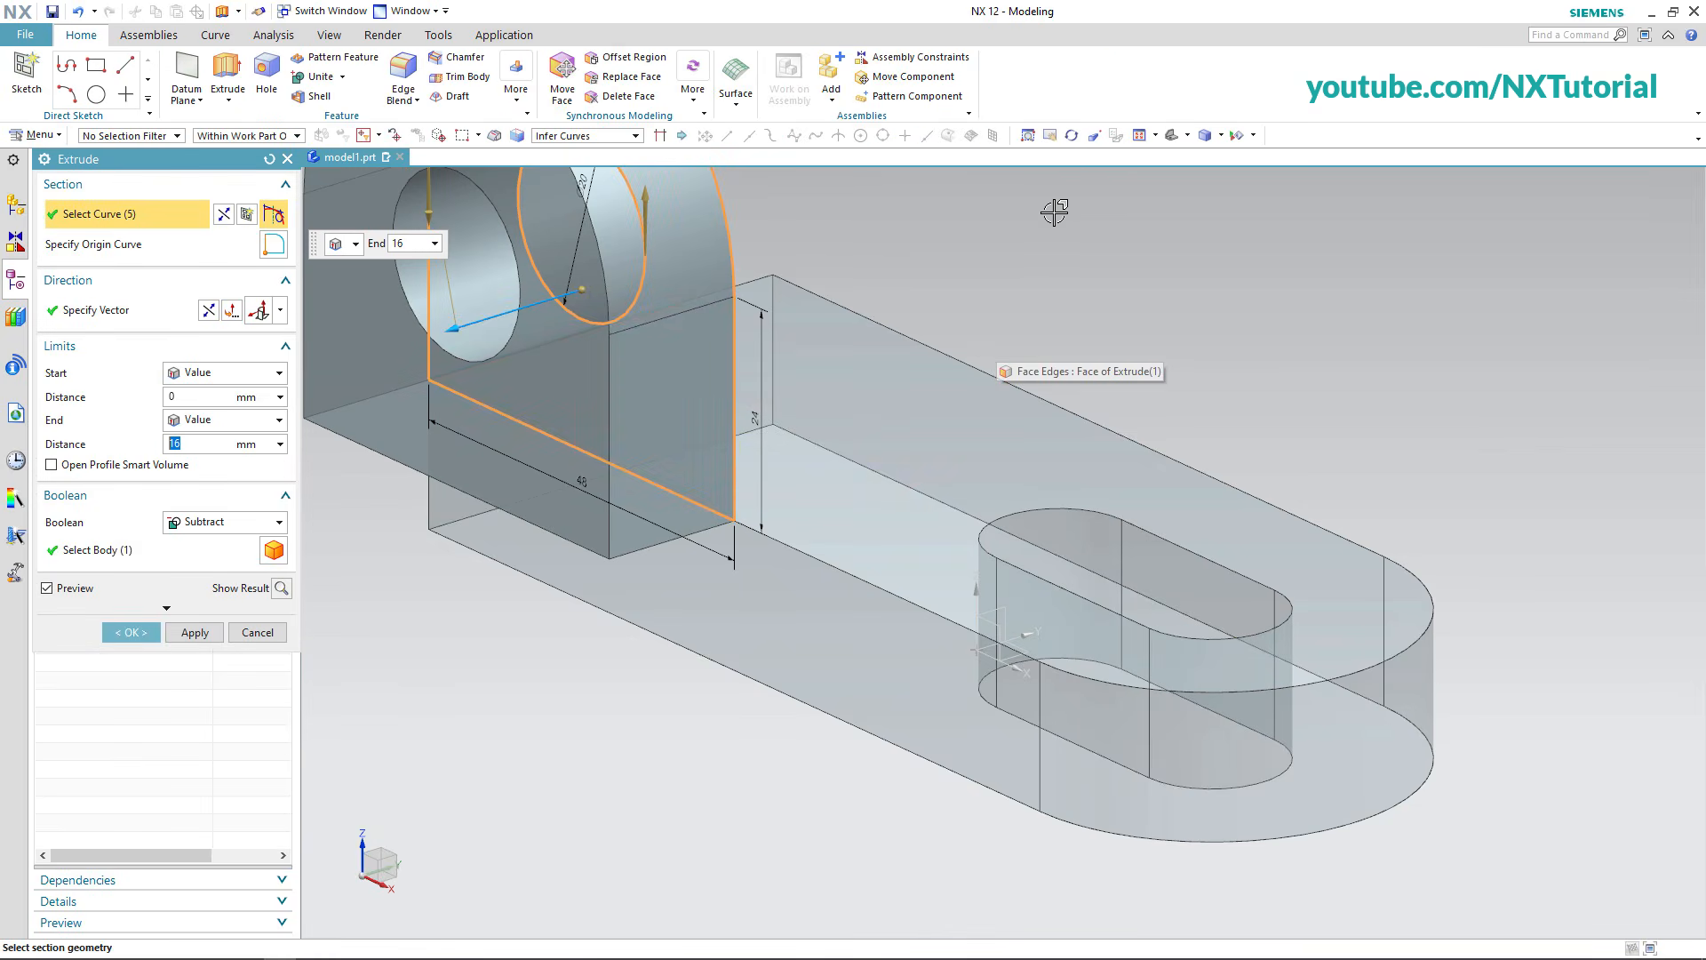
Extrude the lug profile 12 mm in the reversed direction, inward over the base, and unite it with the base body.
{"action": "left_click", "coordinate": [1140, 137]}
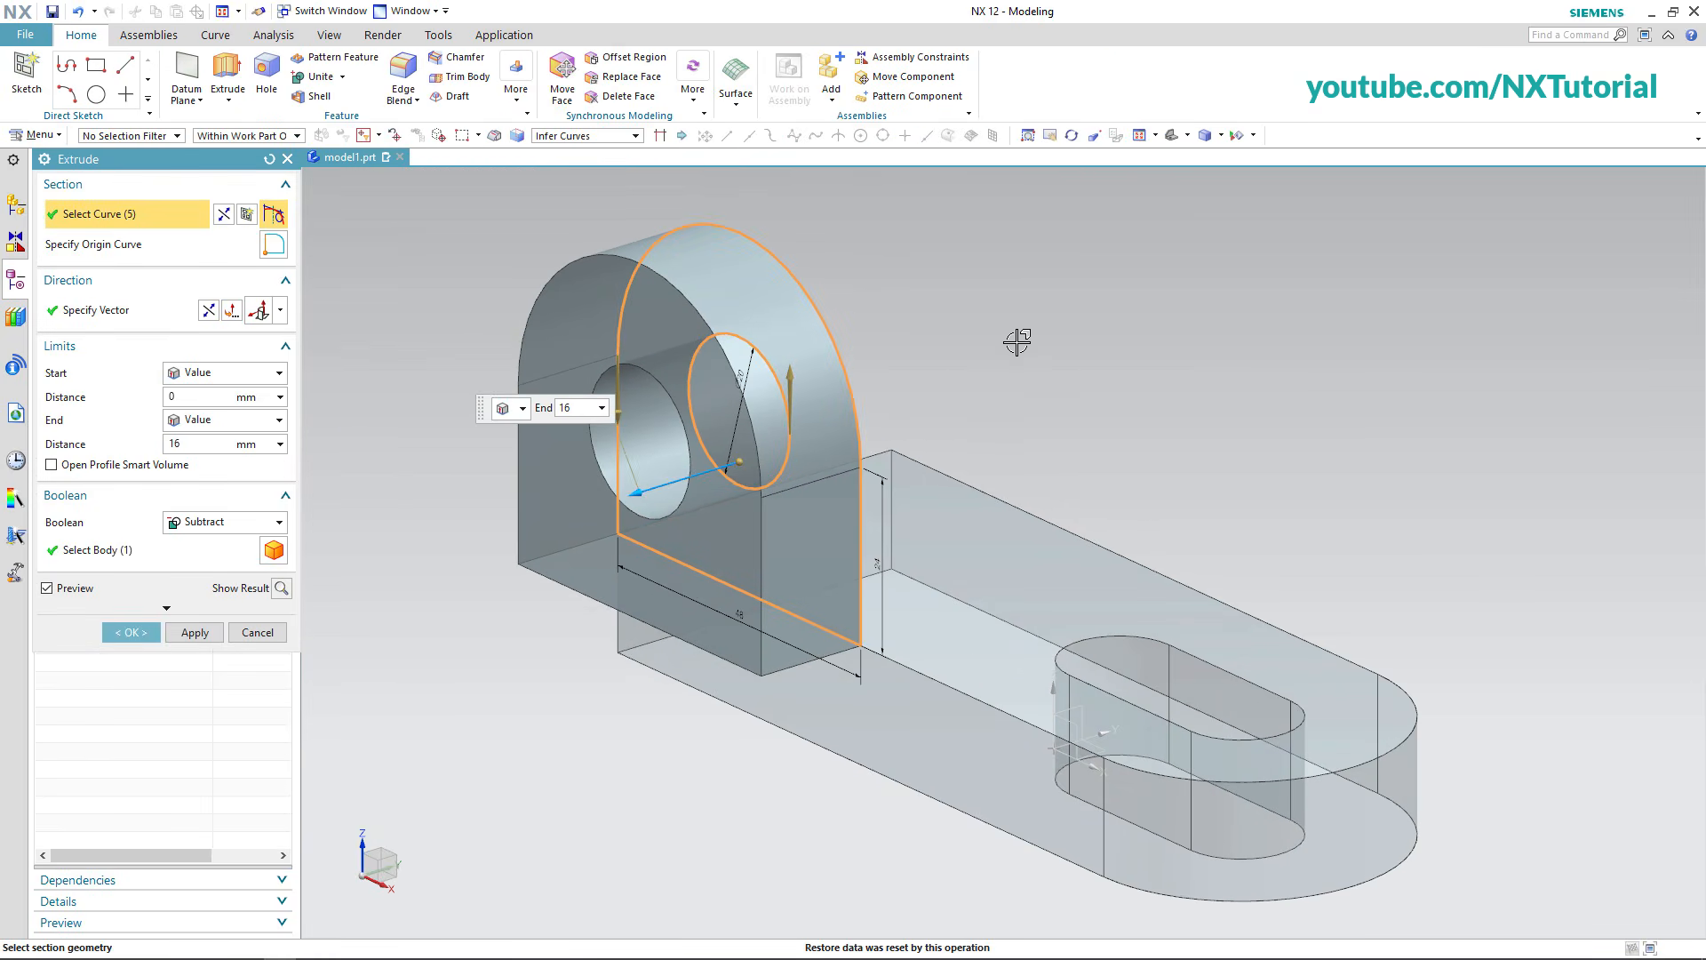
{"action": "left_click", "coordinate": [207, 313]}
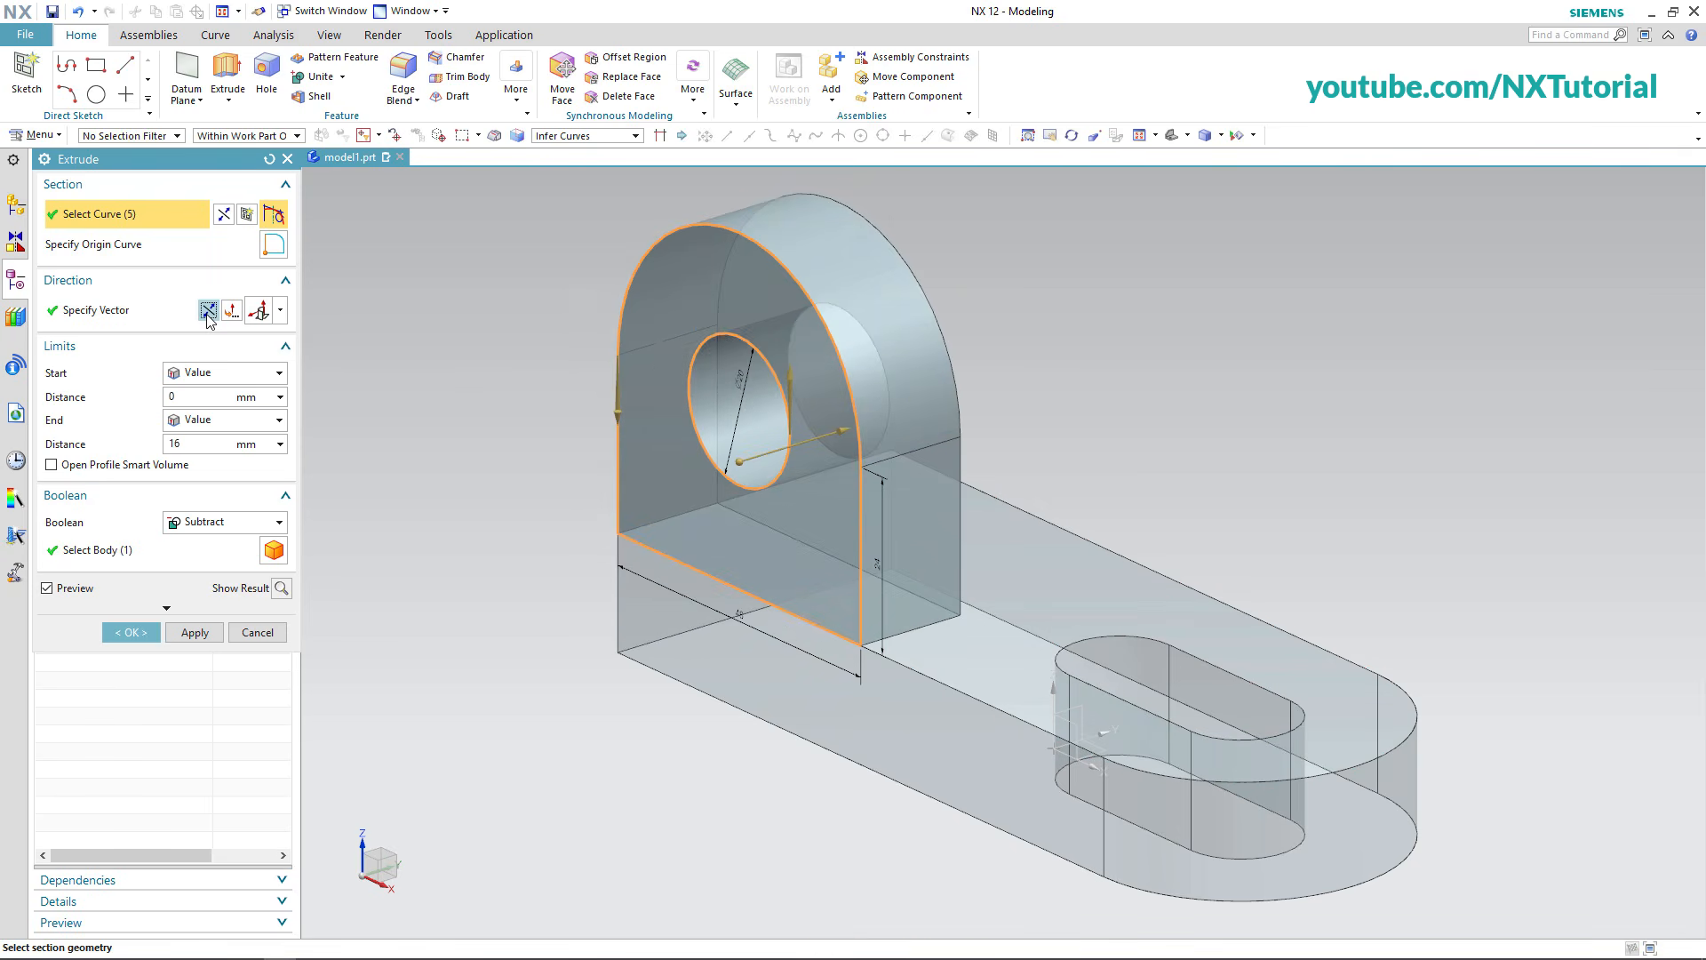
{"action": "left_click", "coordinate": [190, 447]}
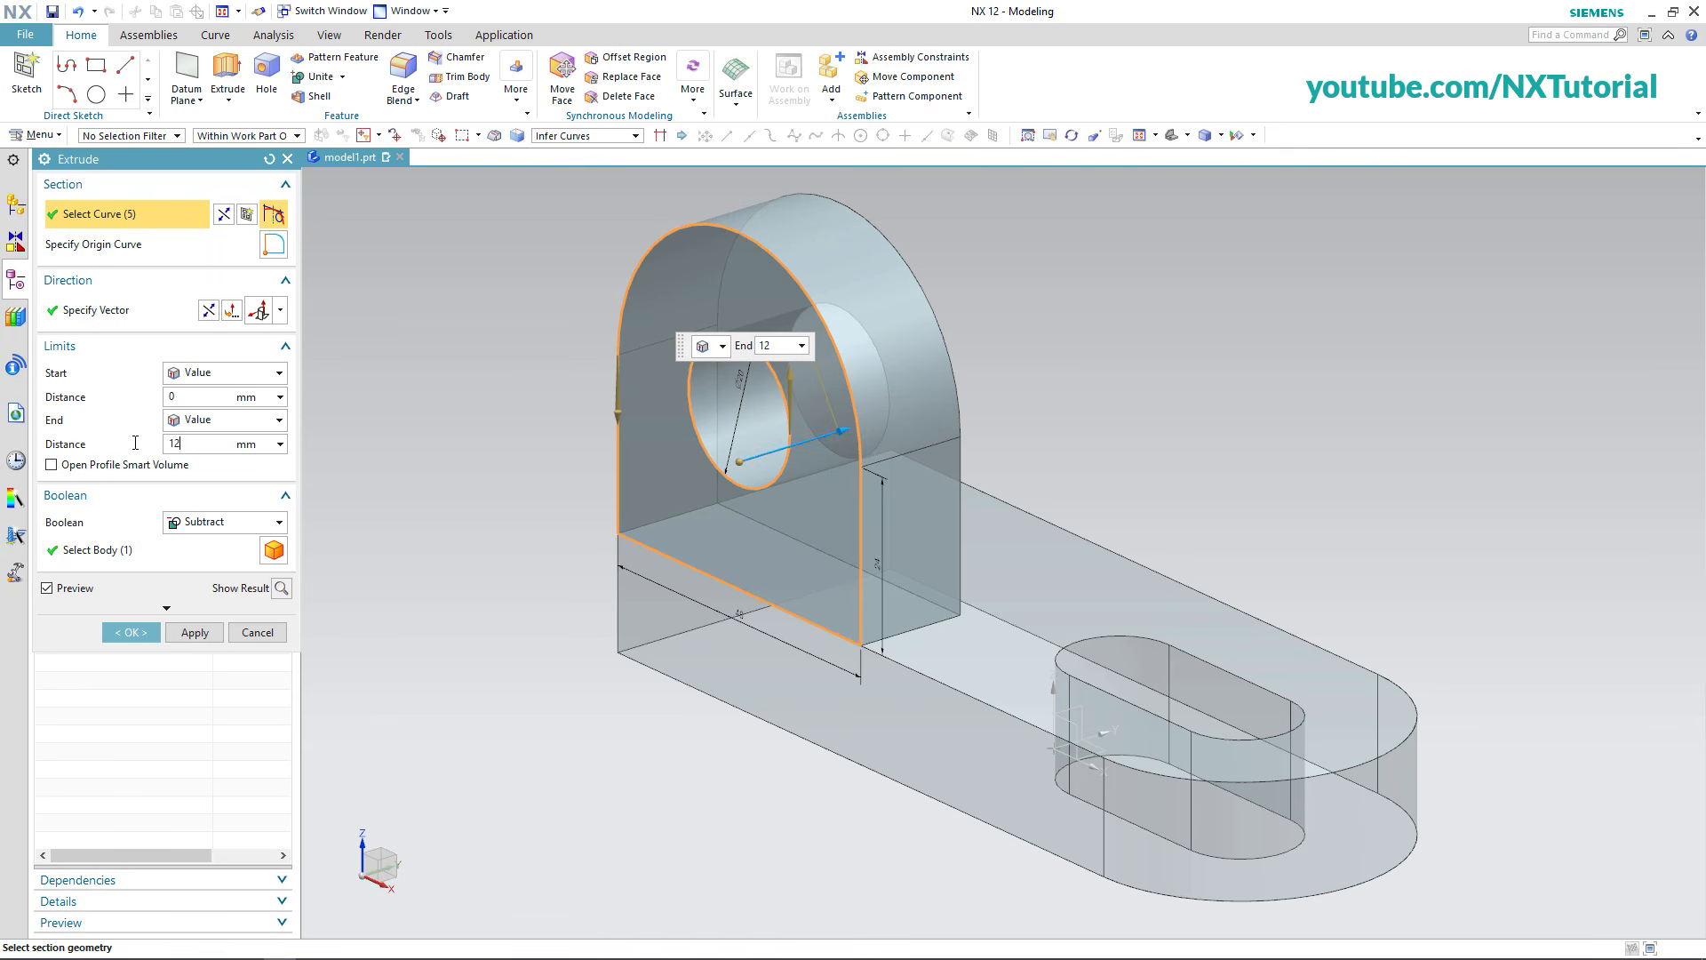
{"action": "key", "text": "Return"}
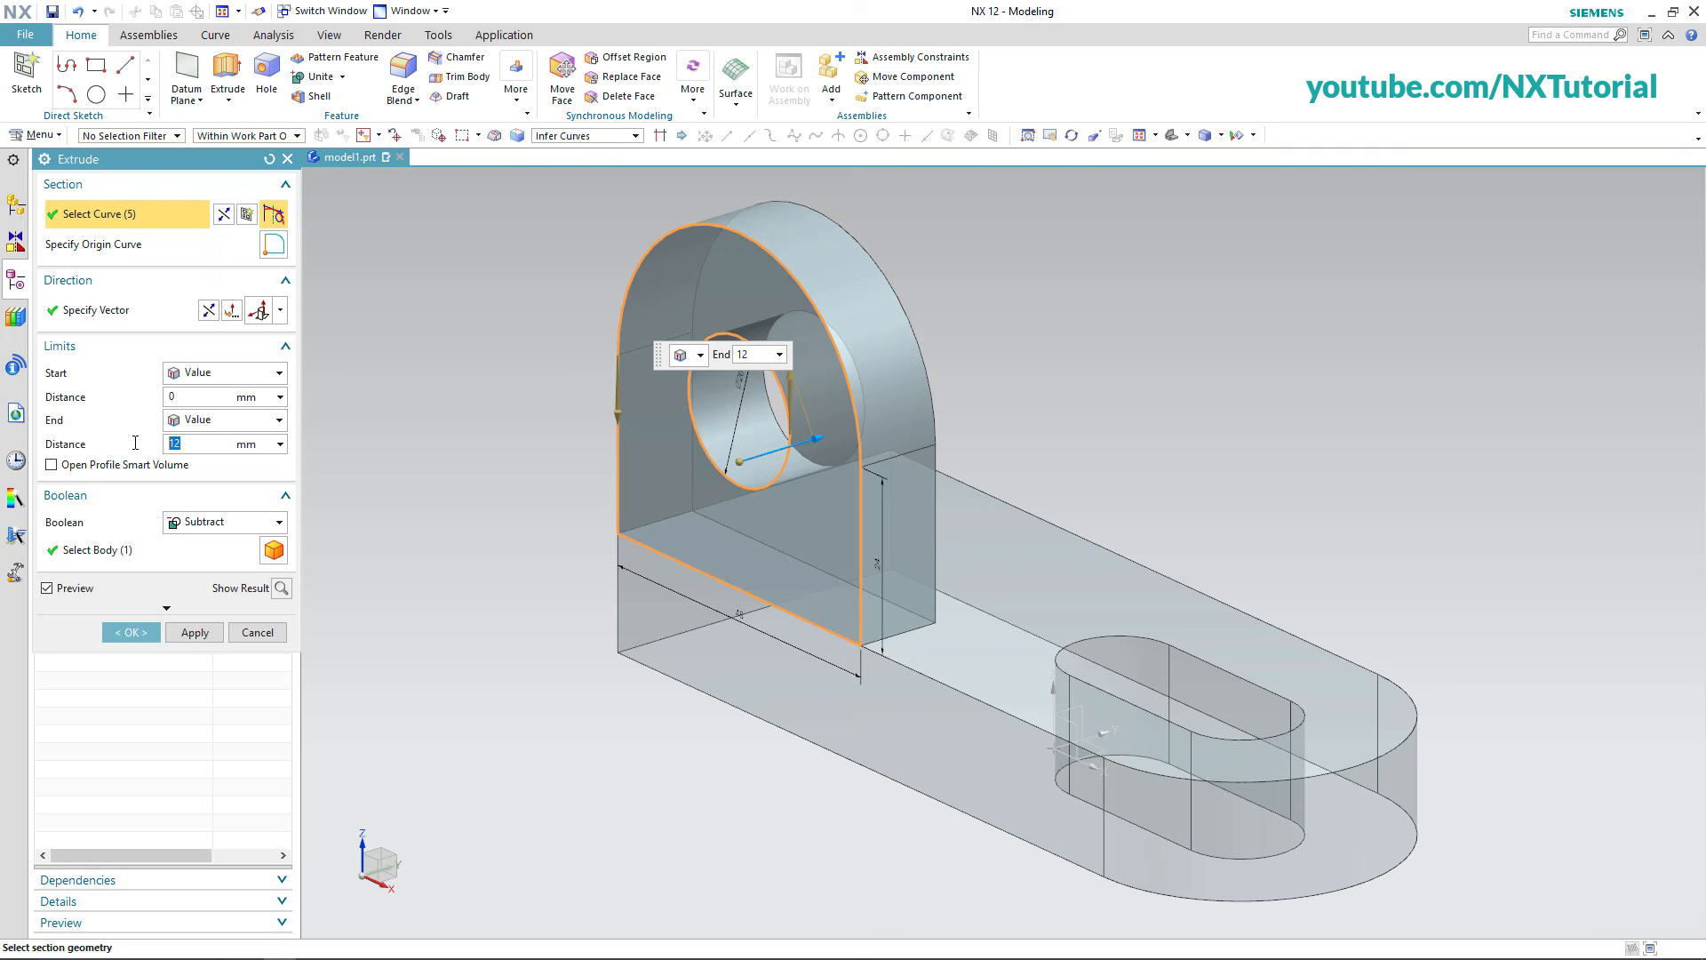
{"action": "left_click", "coordinate": [280, 523]}
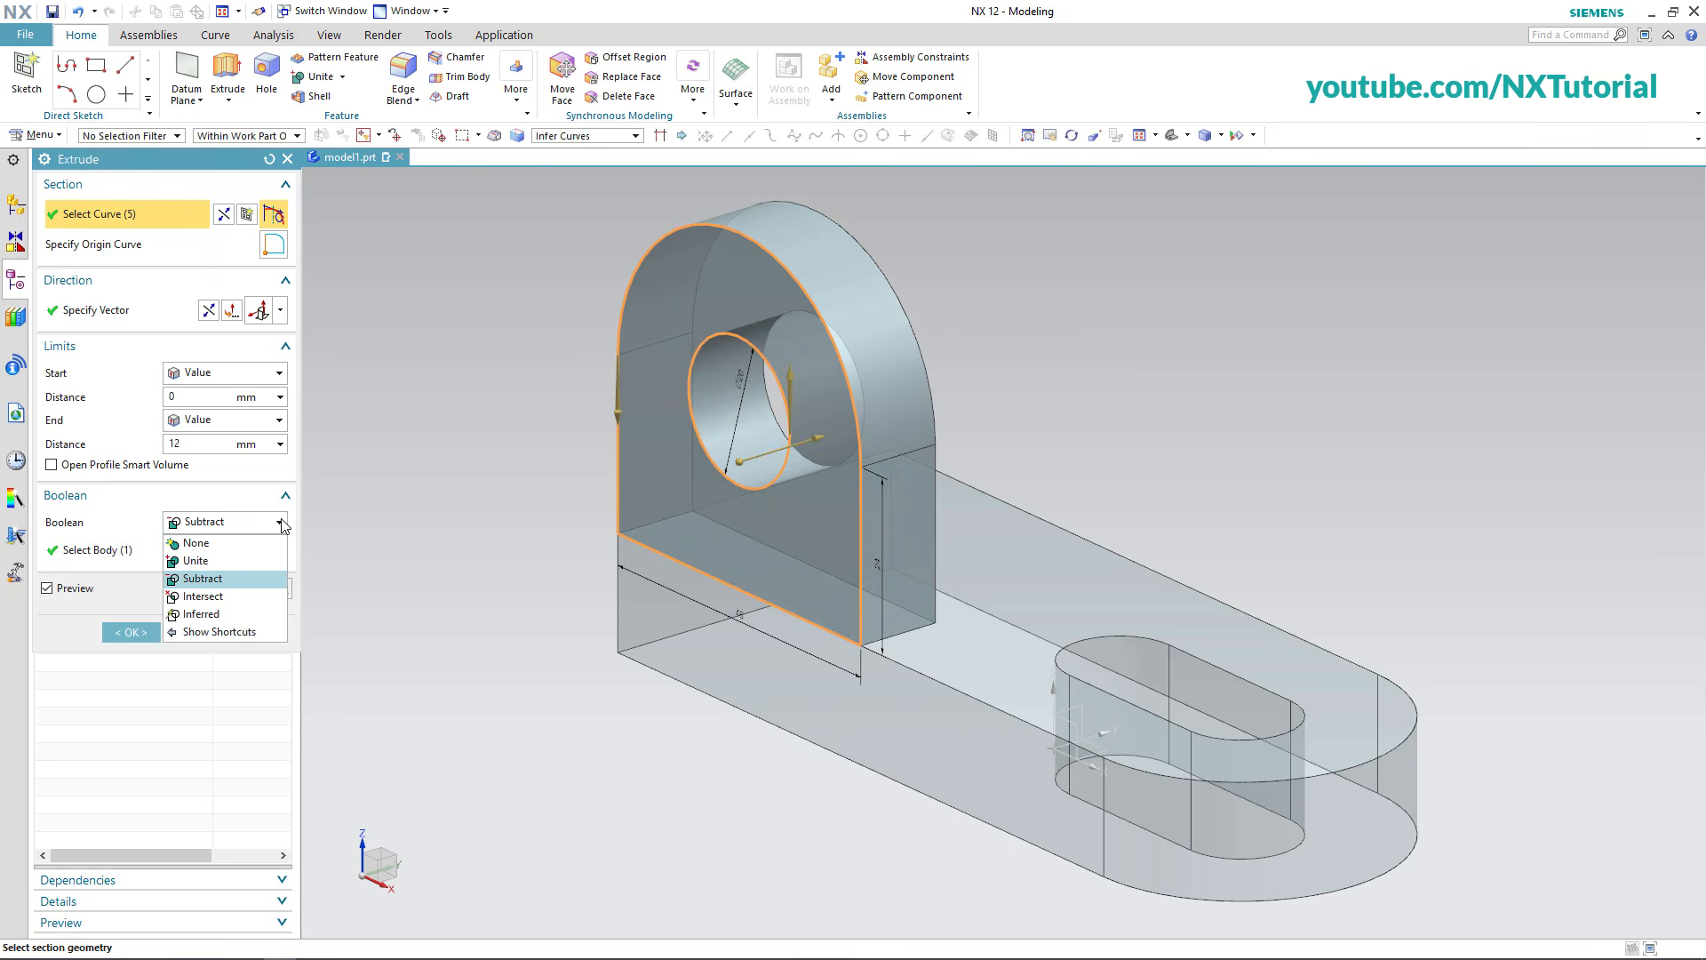
{"action": "left_click", "coordinate": [208, 562]}
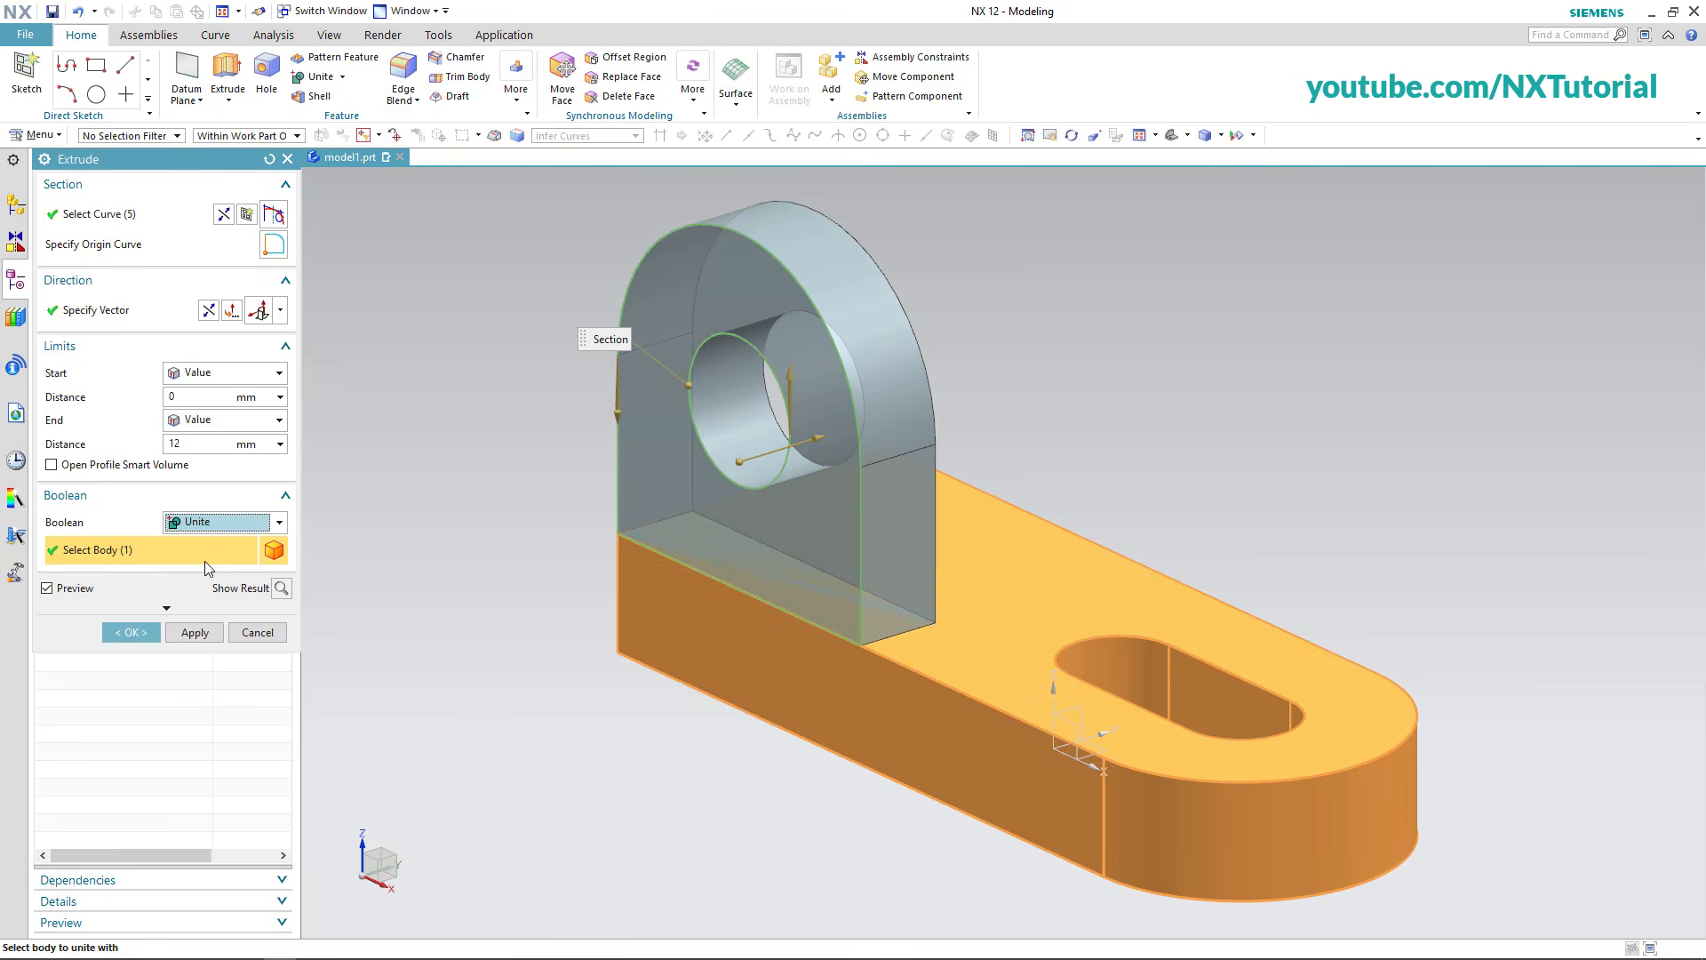
{"action": "left_click", "coordinate": [131, 633]}
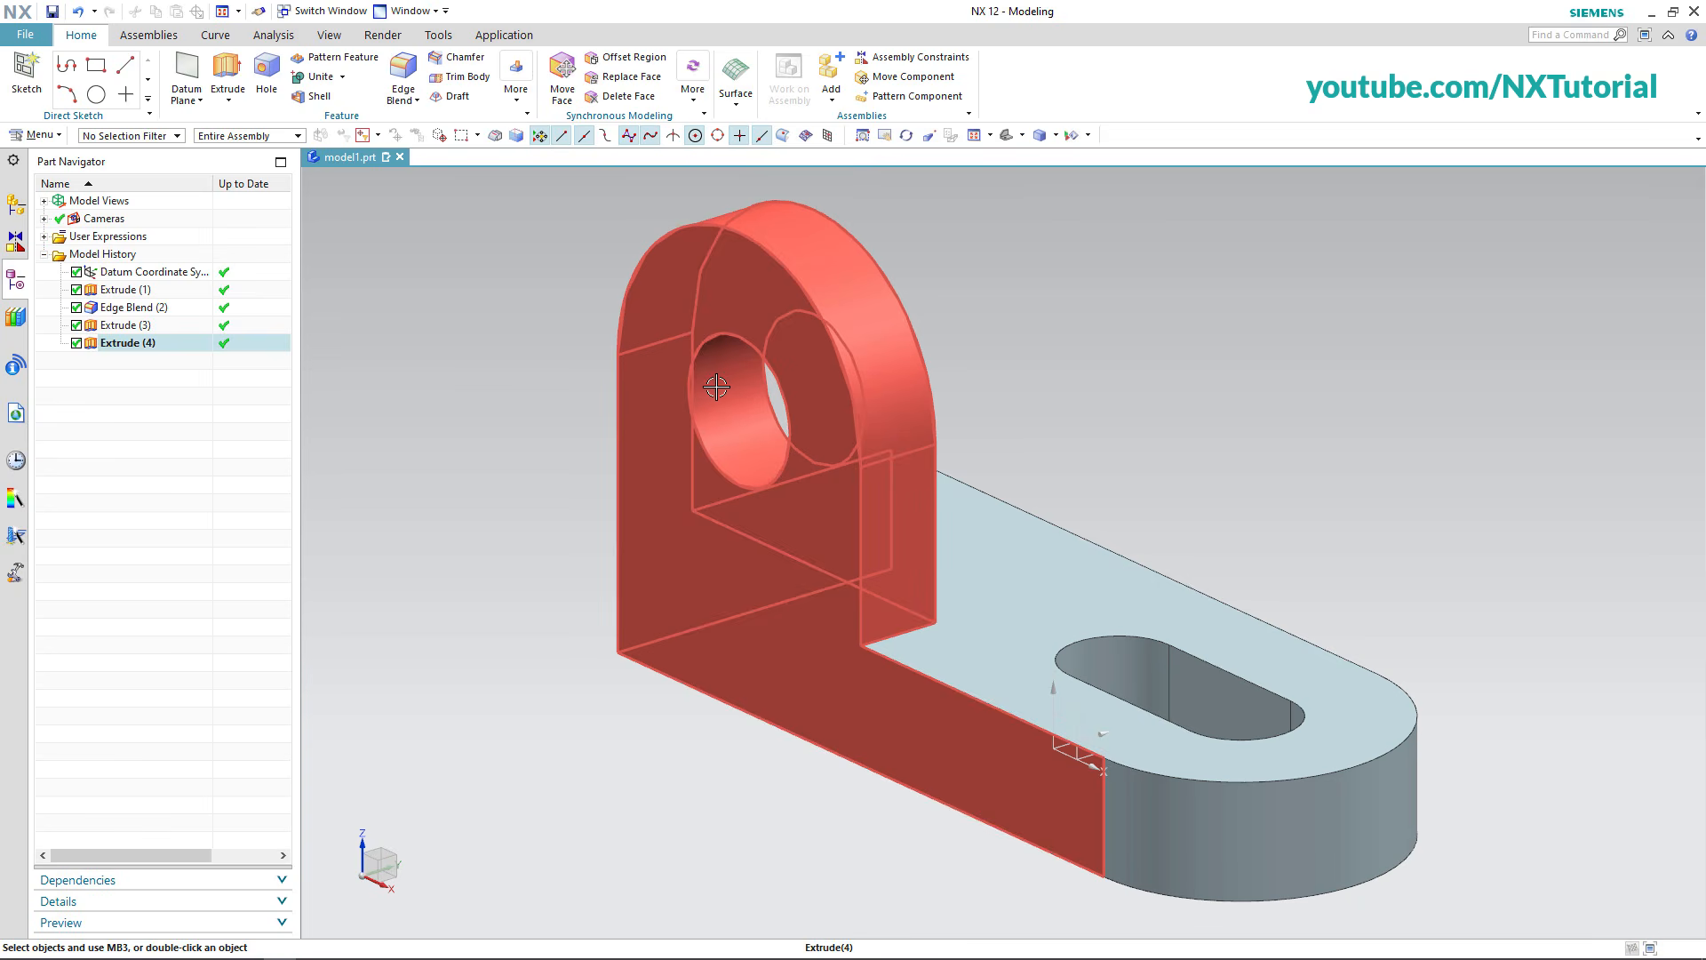
Mirror the lug extrude about the XZ plane of the datum coordinate system with Mirror Feature.
{"action": "left_click", "coordinate": [124, 343]}
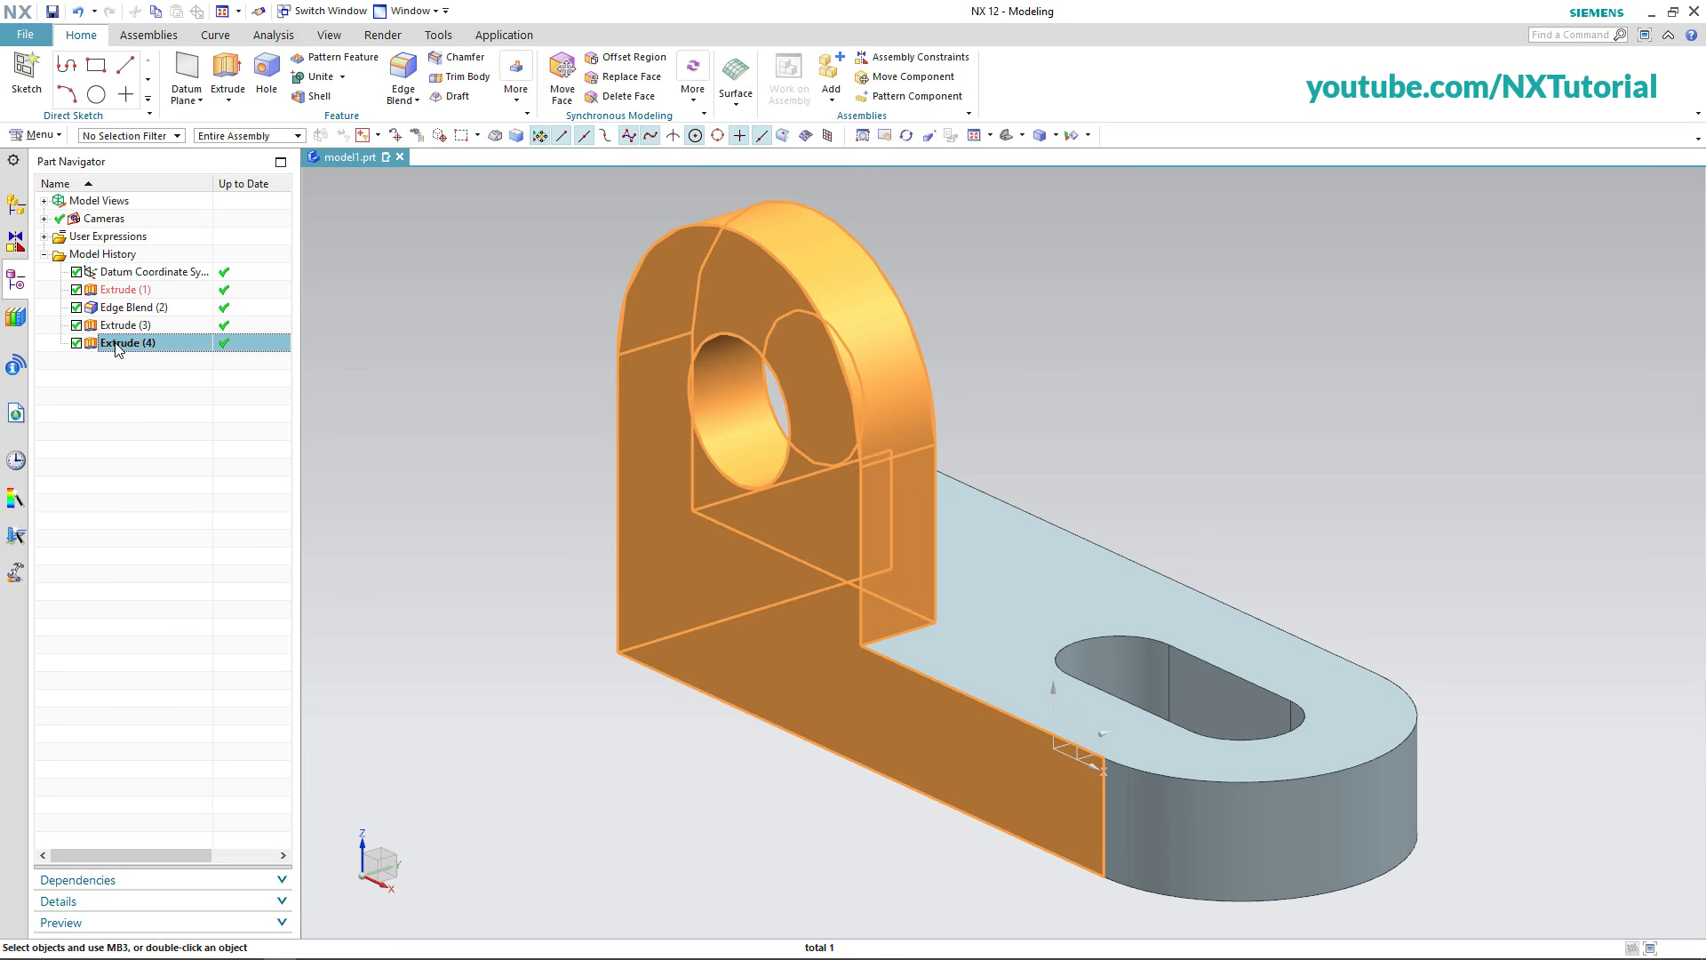
{"action": "left_click", "coordinate": [516, 89]}
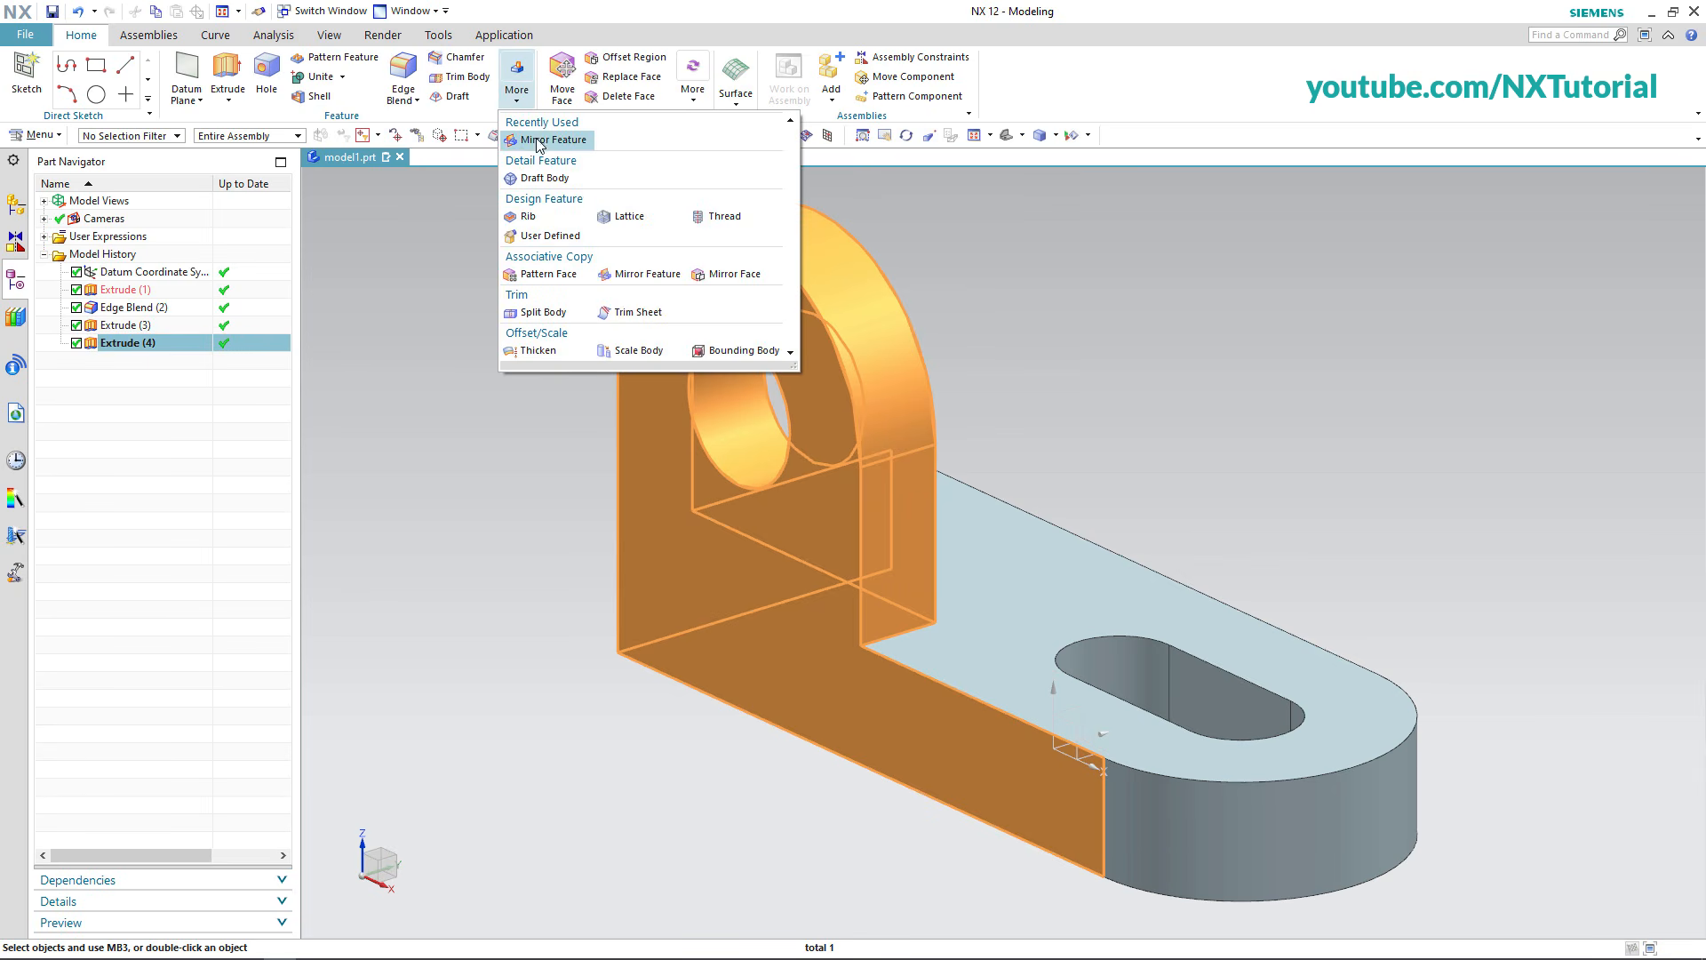
{"action": "left_click", "coordinate": [552, 137]}
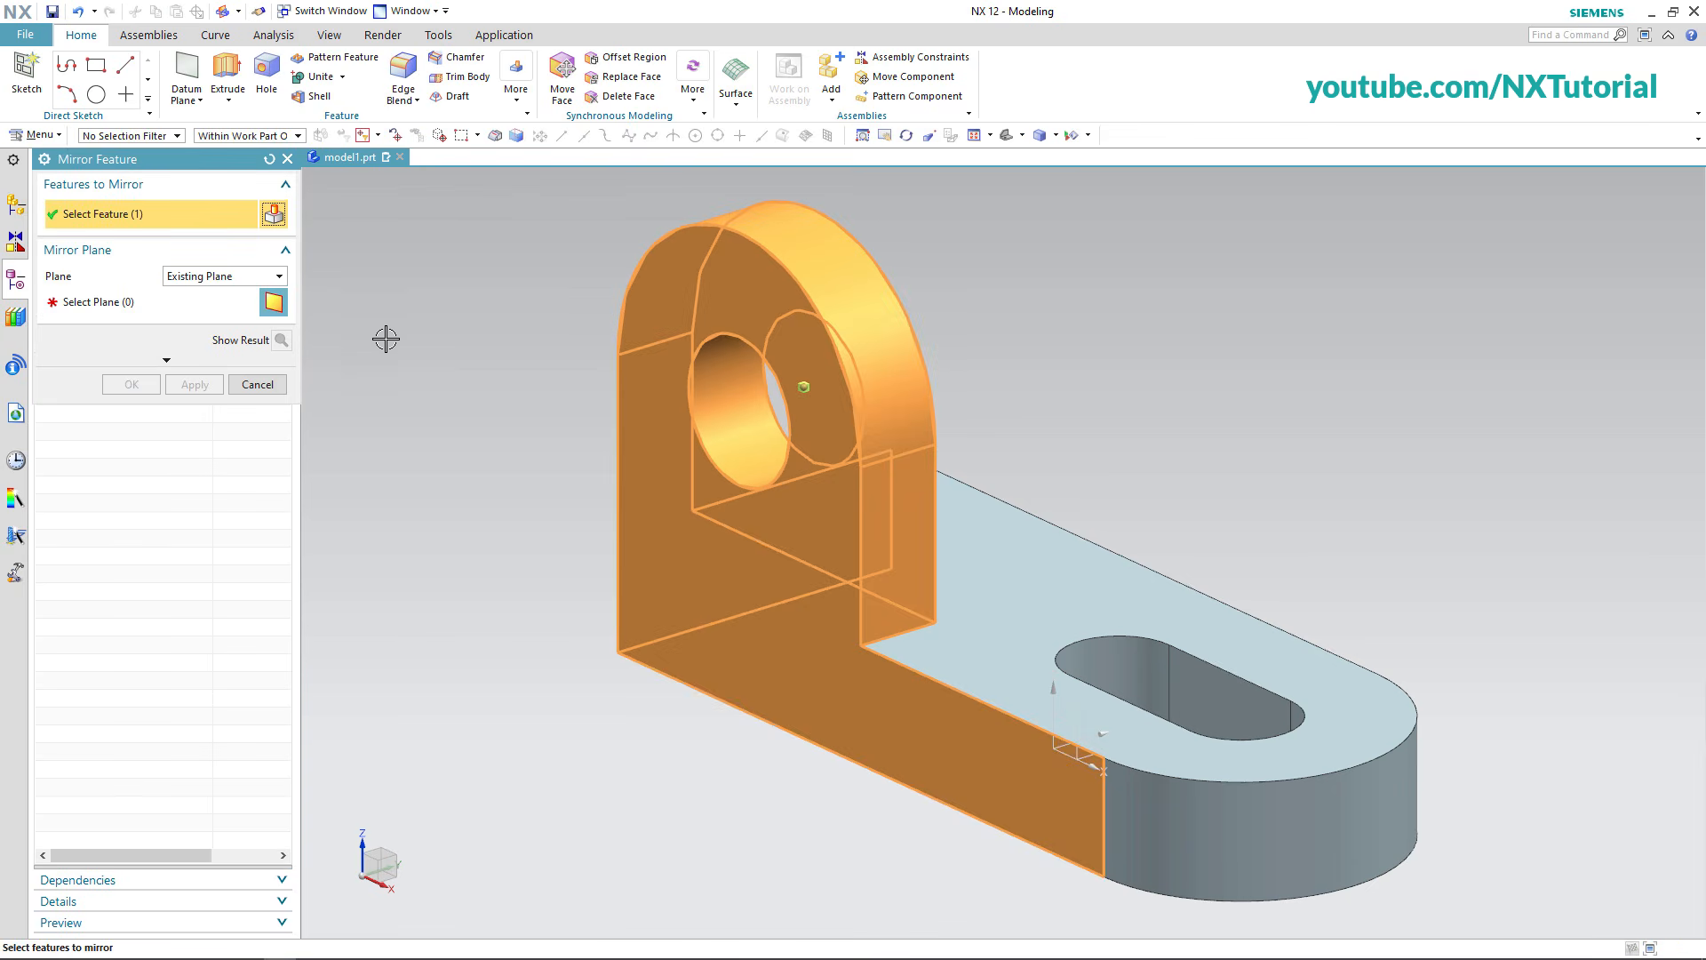
{"action": "left_click", "coordinate": [95, 307]}
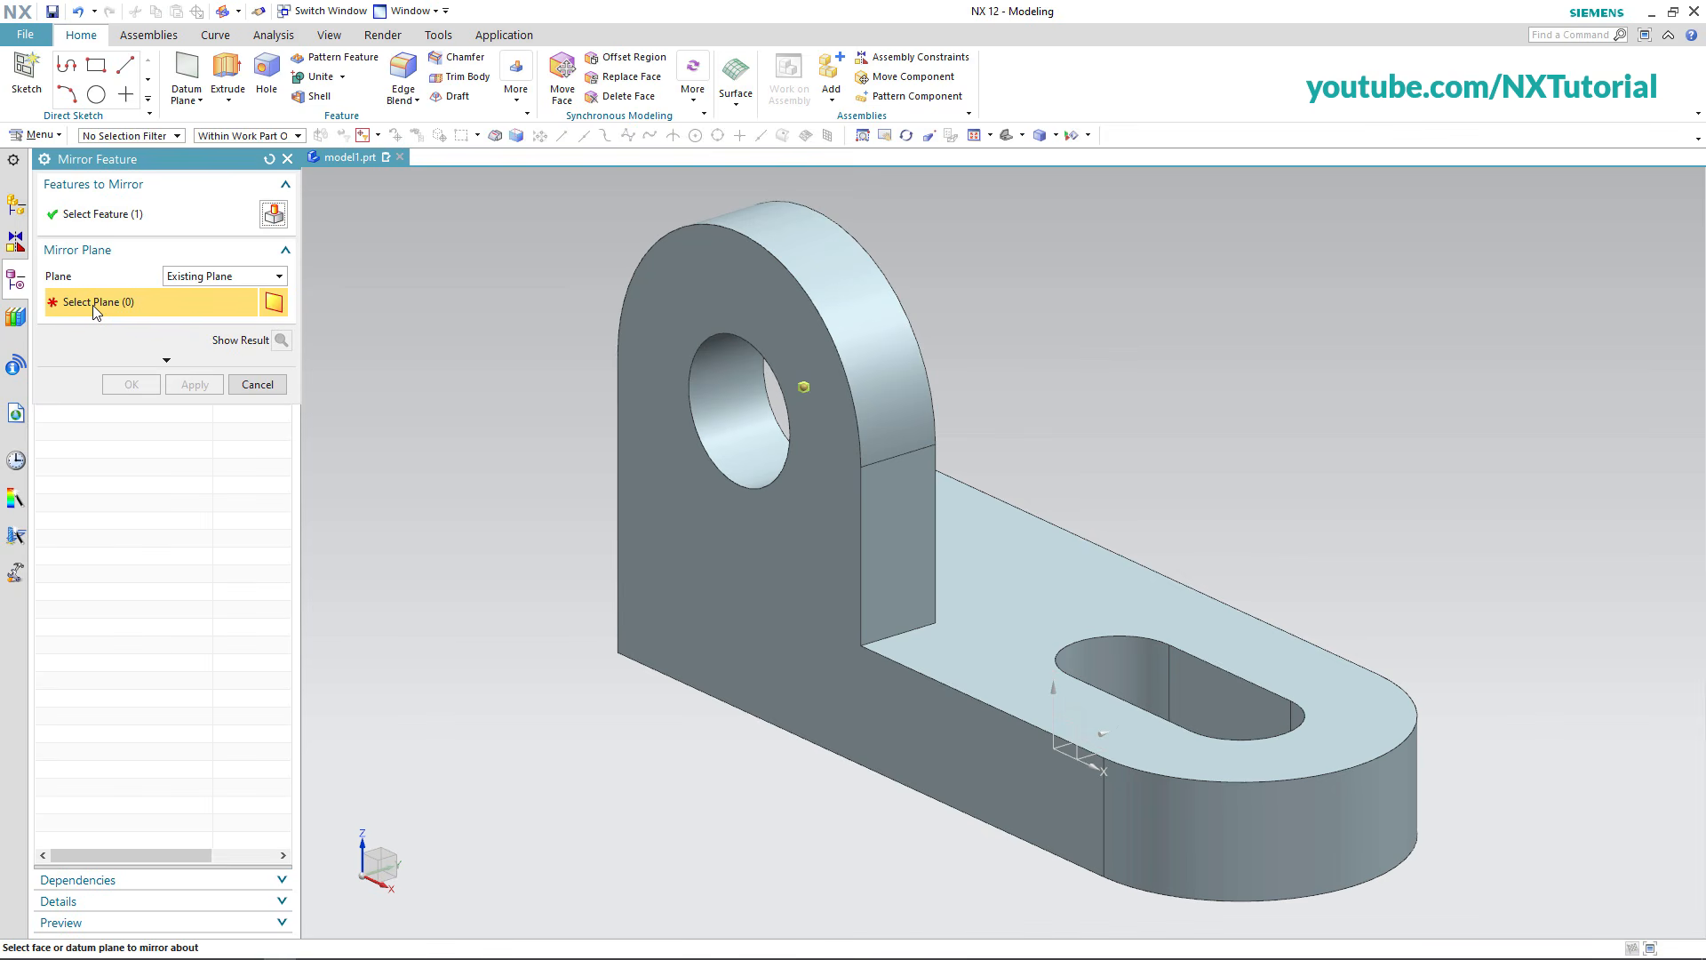
{"action": "left_click", "coordinate": [1072, 725]}
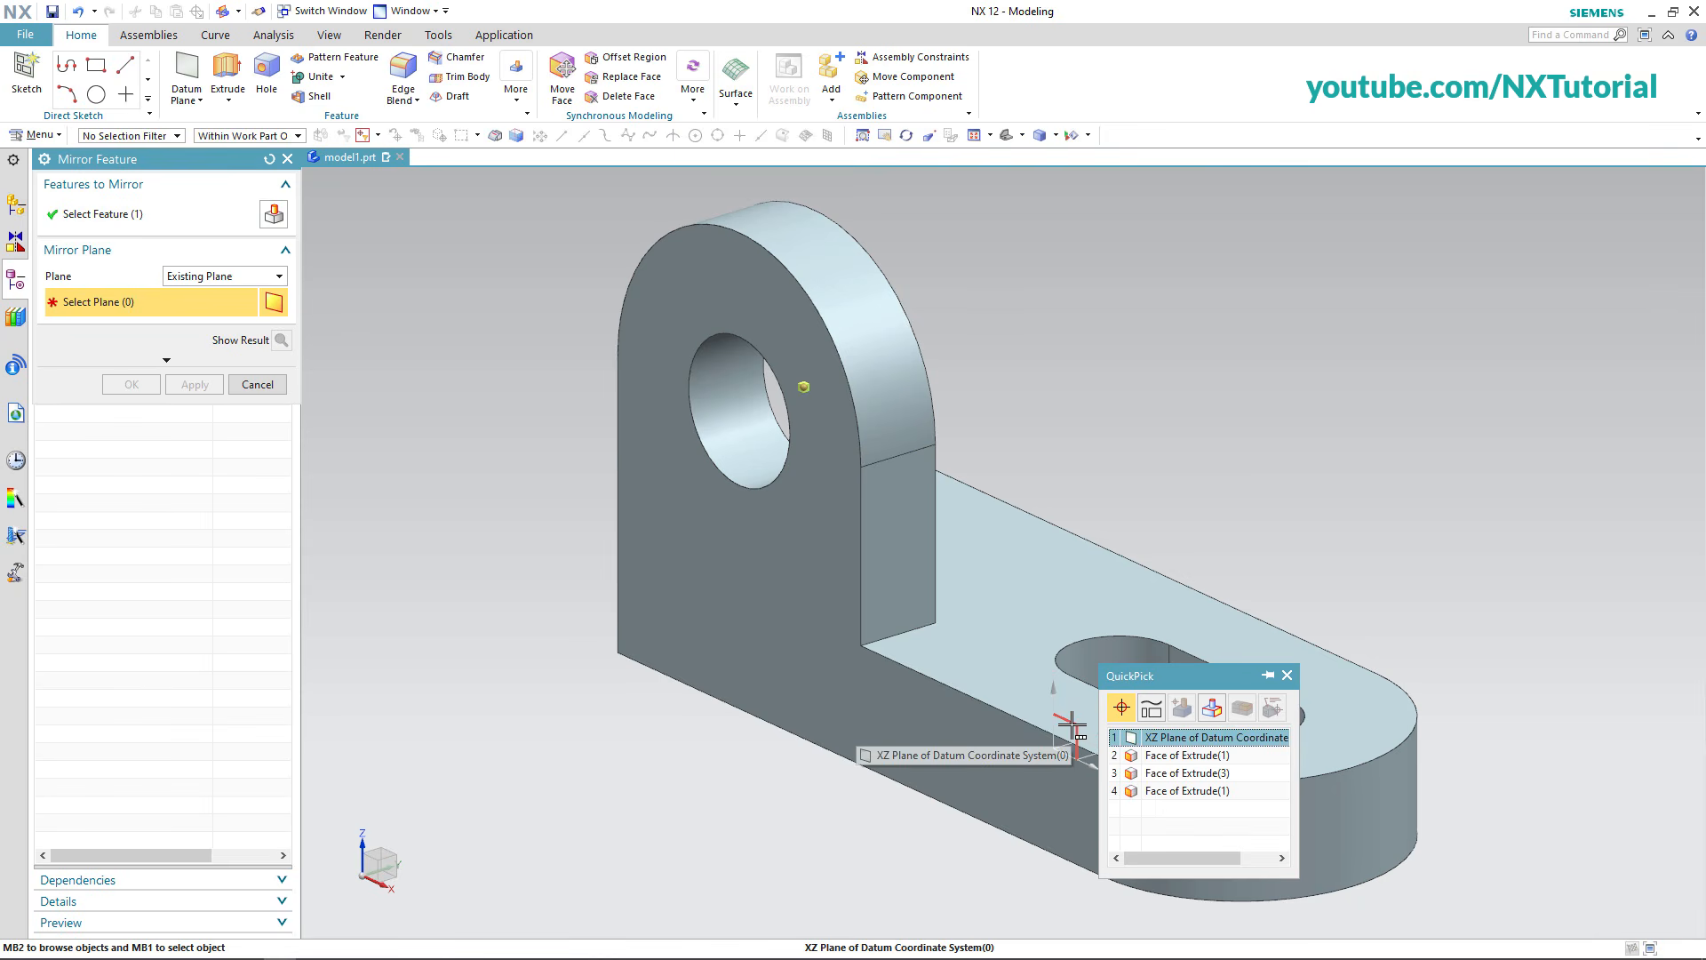
{"action": "left_click", "coordinate": [1169, 745]}
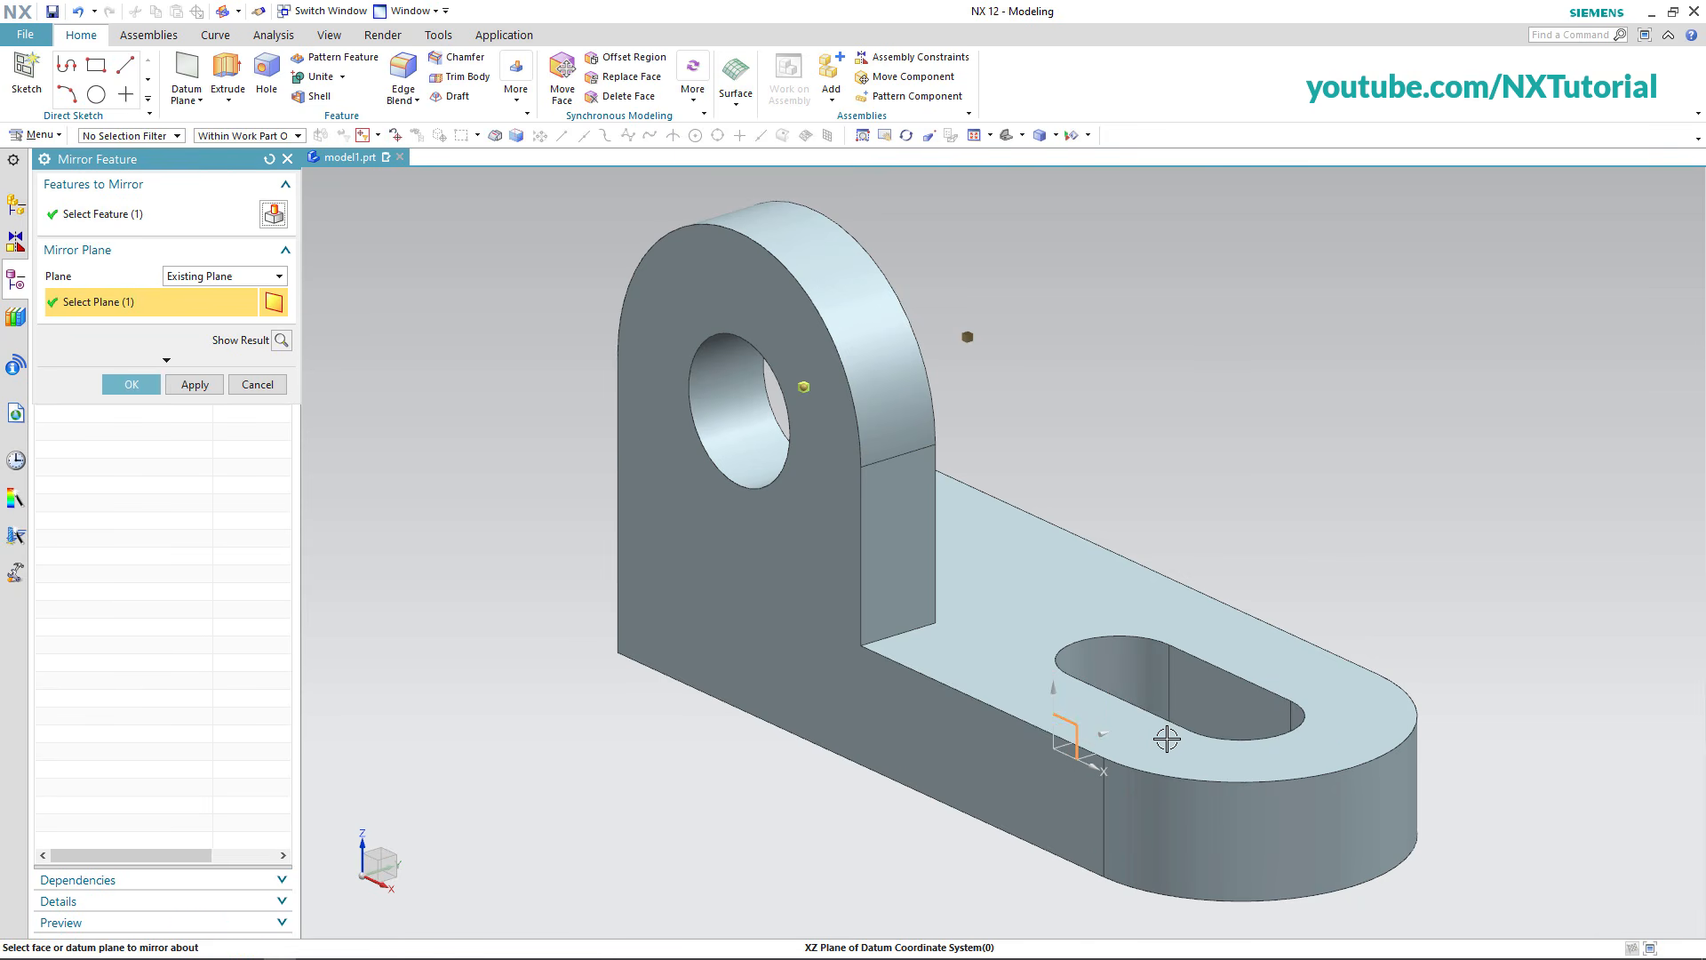
{"action": "middle_click", "coordinate": [1183, 503]}
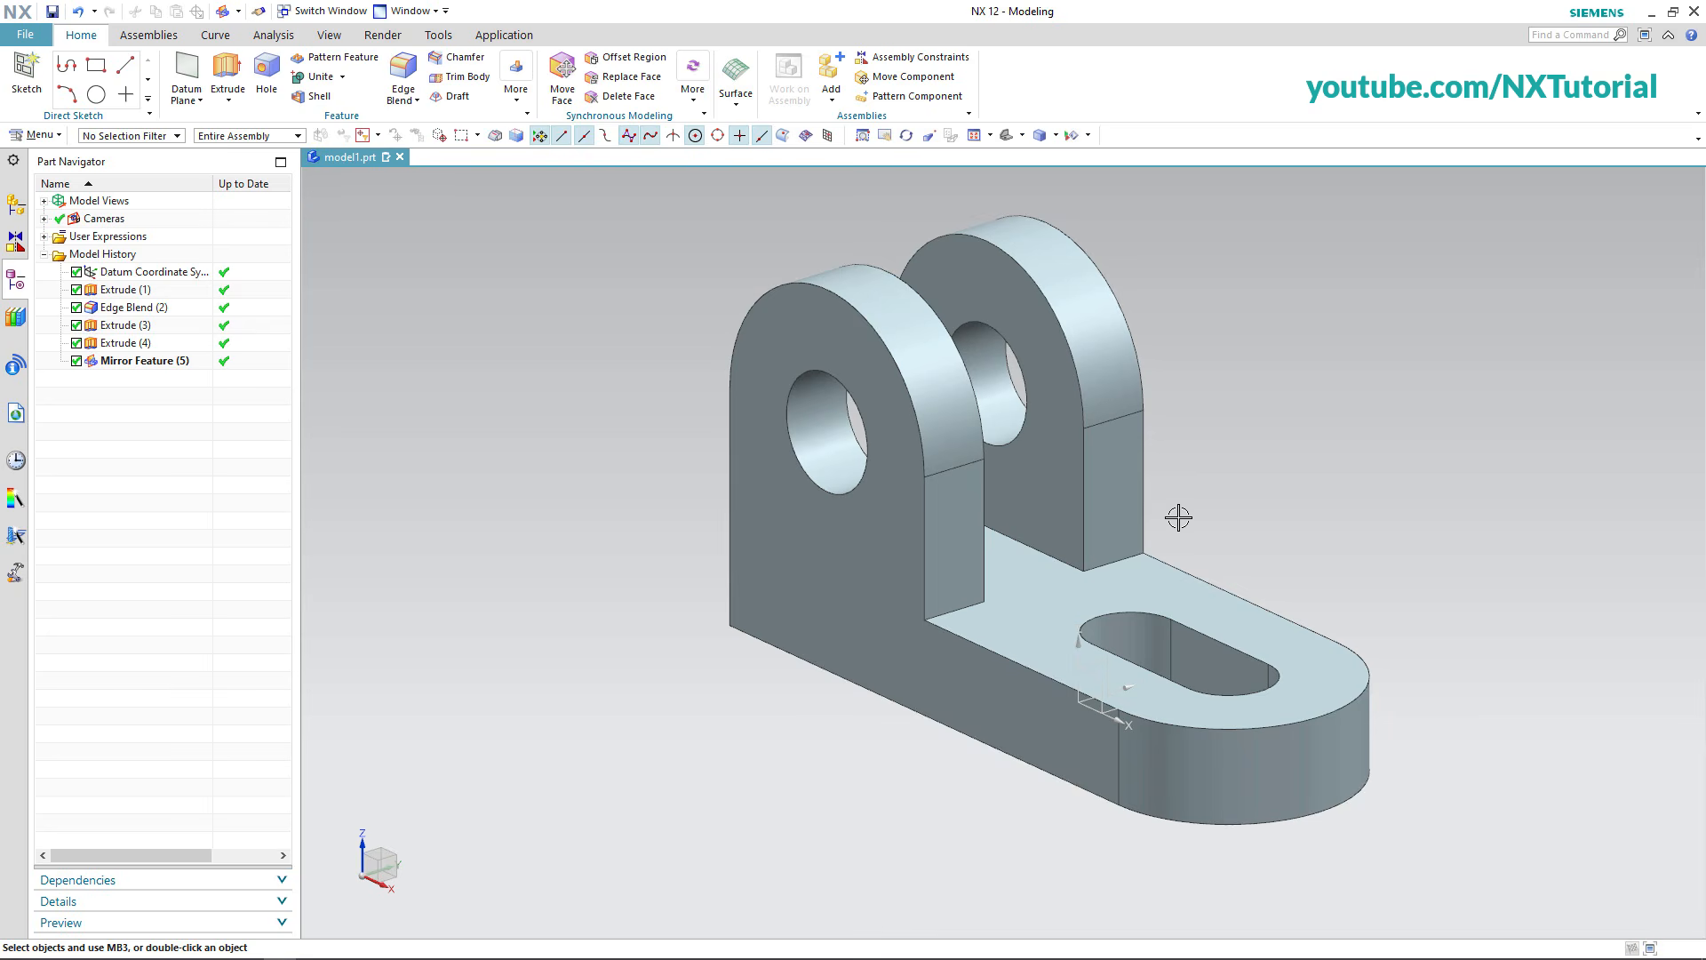
Check the fillet radius in the reference drawing and apply a 2 mm edge blend to the four edges where the lugs' front and inner faces meet the base.
{"action": "middle_click_drag", "start_coordinate": [1176, 513], "coordinate": [1121, 574]}
{"action": "key", "text": "alt+Tab"}
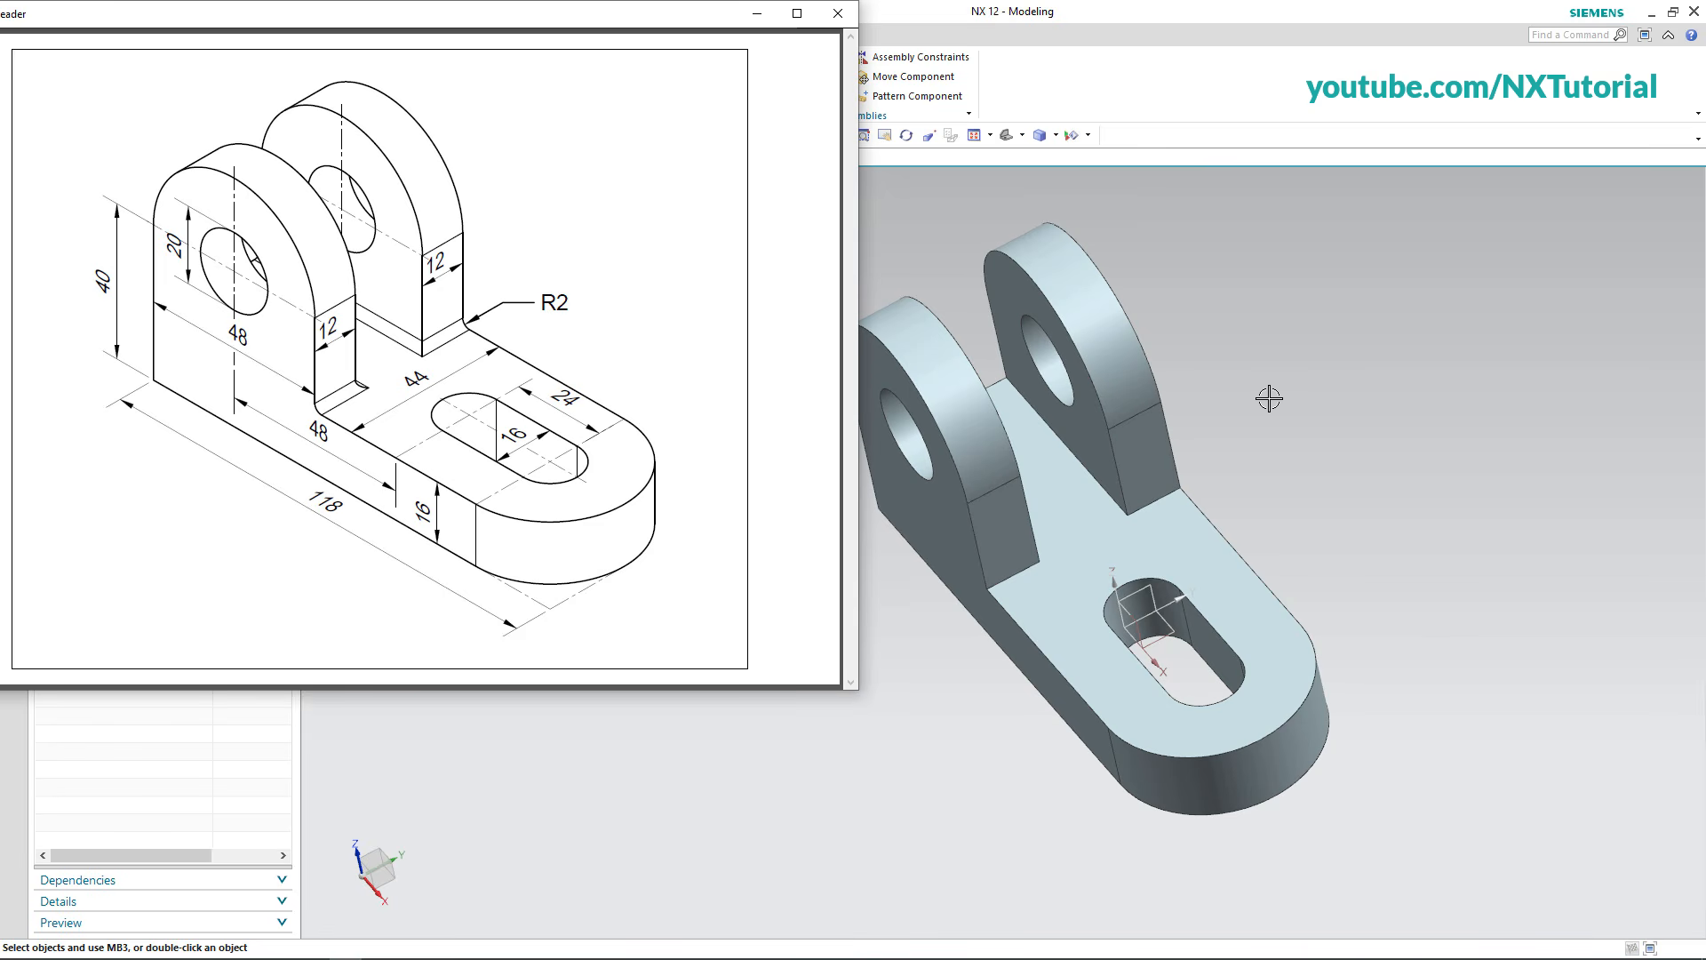
{"action": "key", "text": "alt+Tab"}
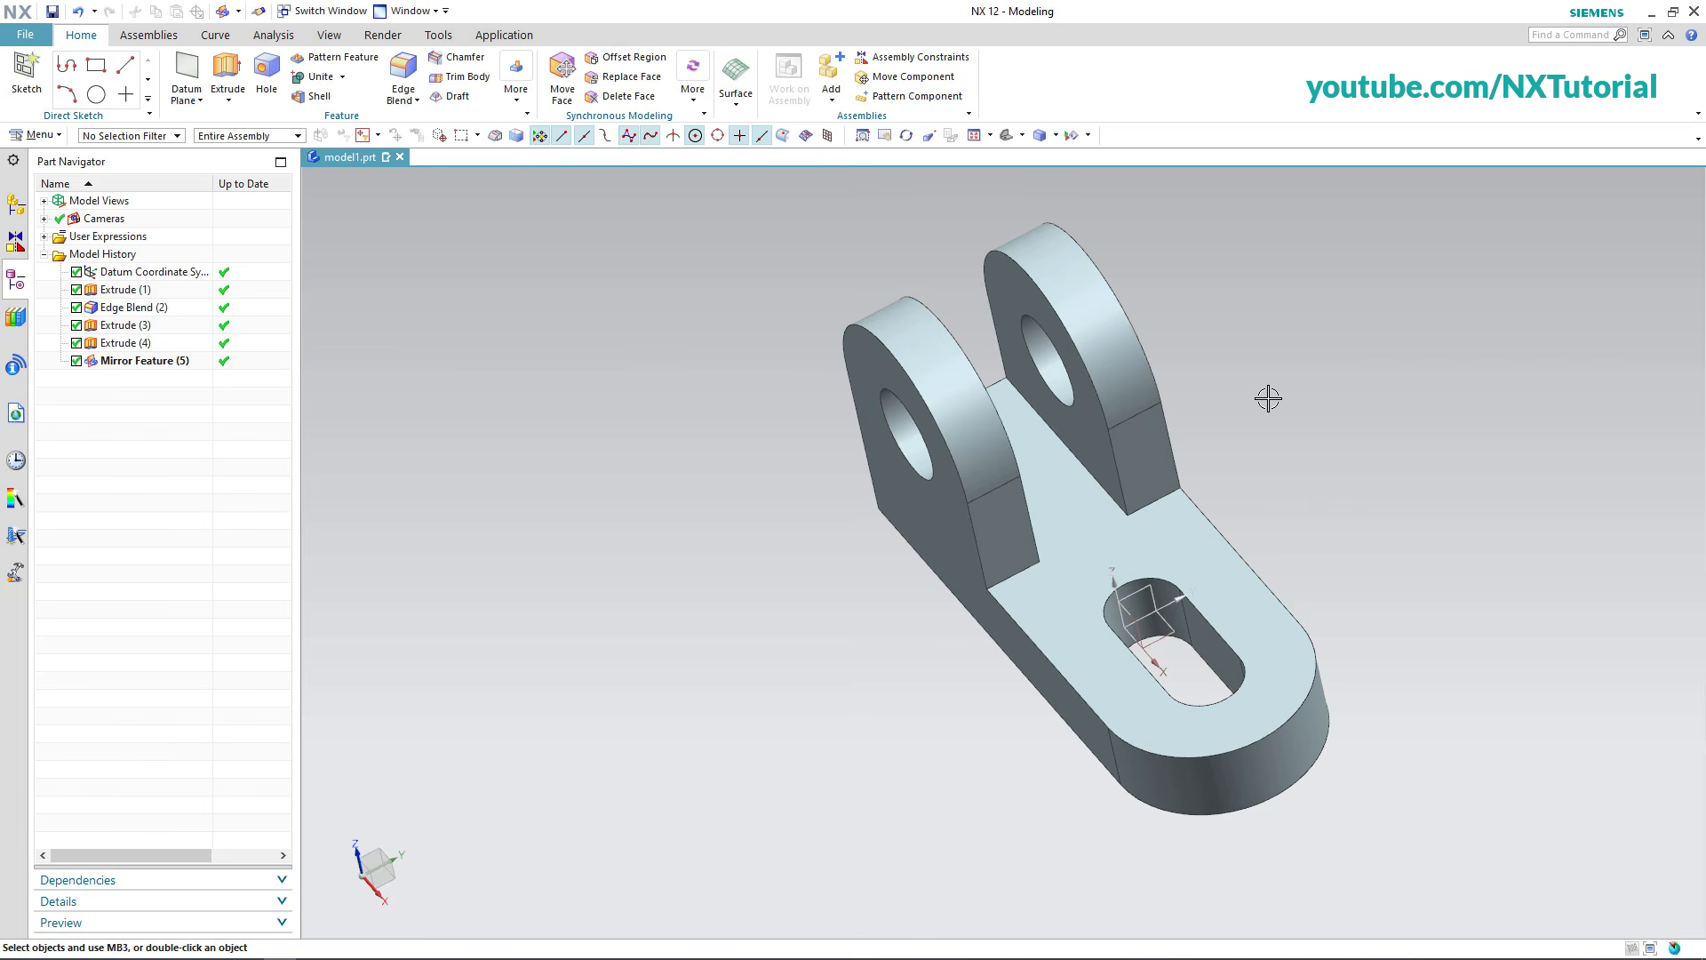
{"action": "left_click", "coordinate": [397, 74]}
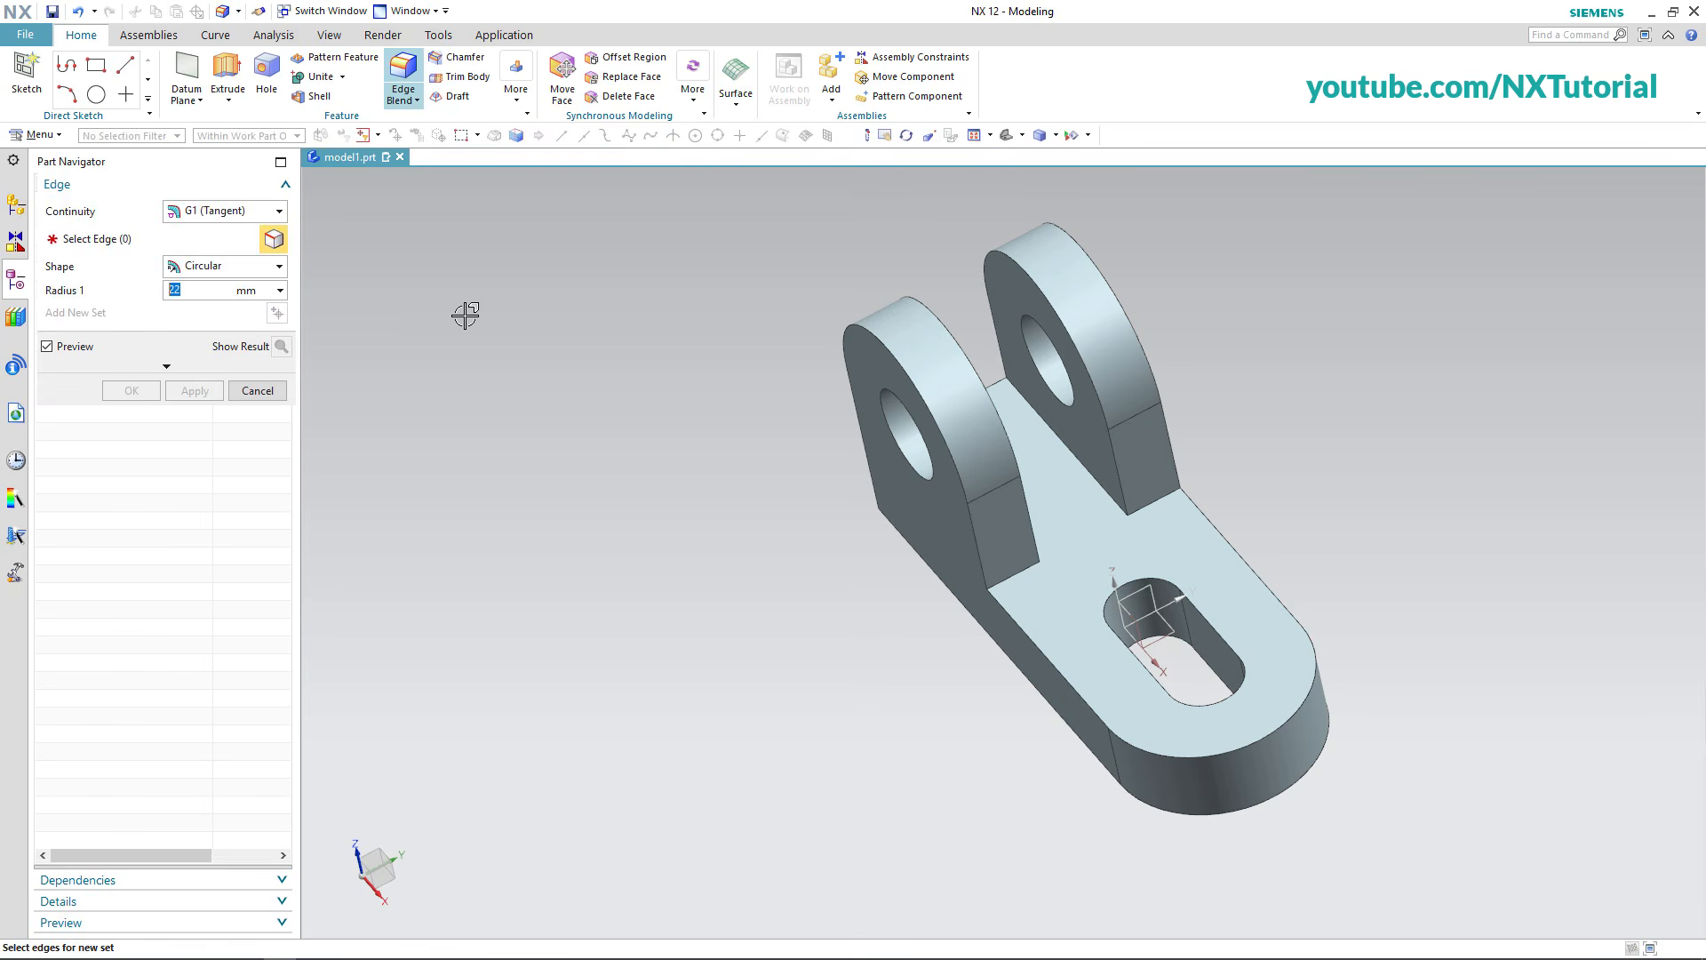
{"action": "left_click", "coordinate": [1019, 575]}
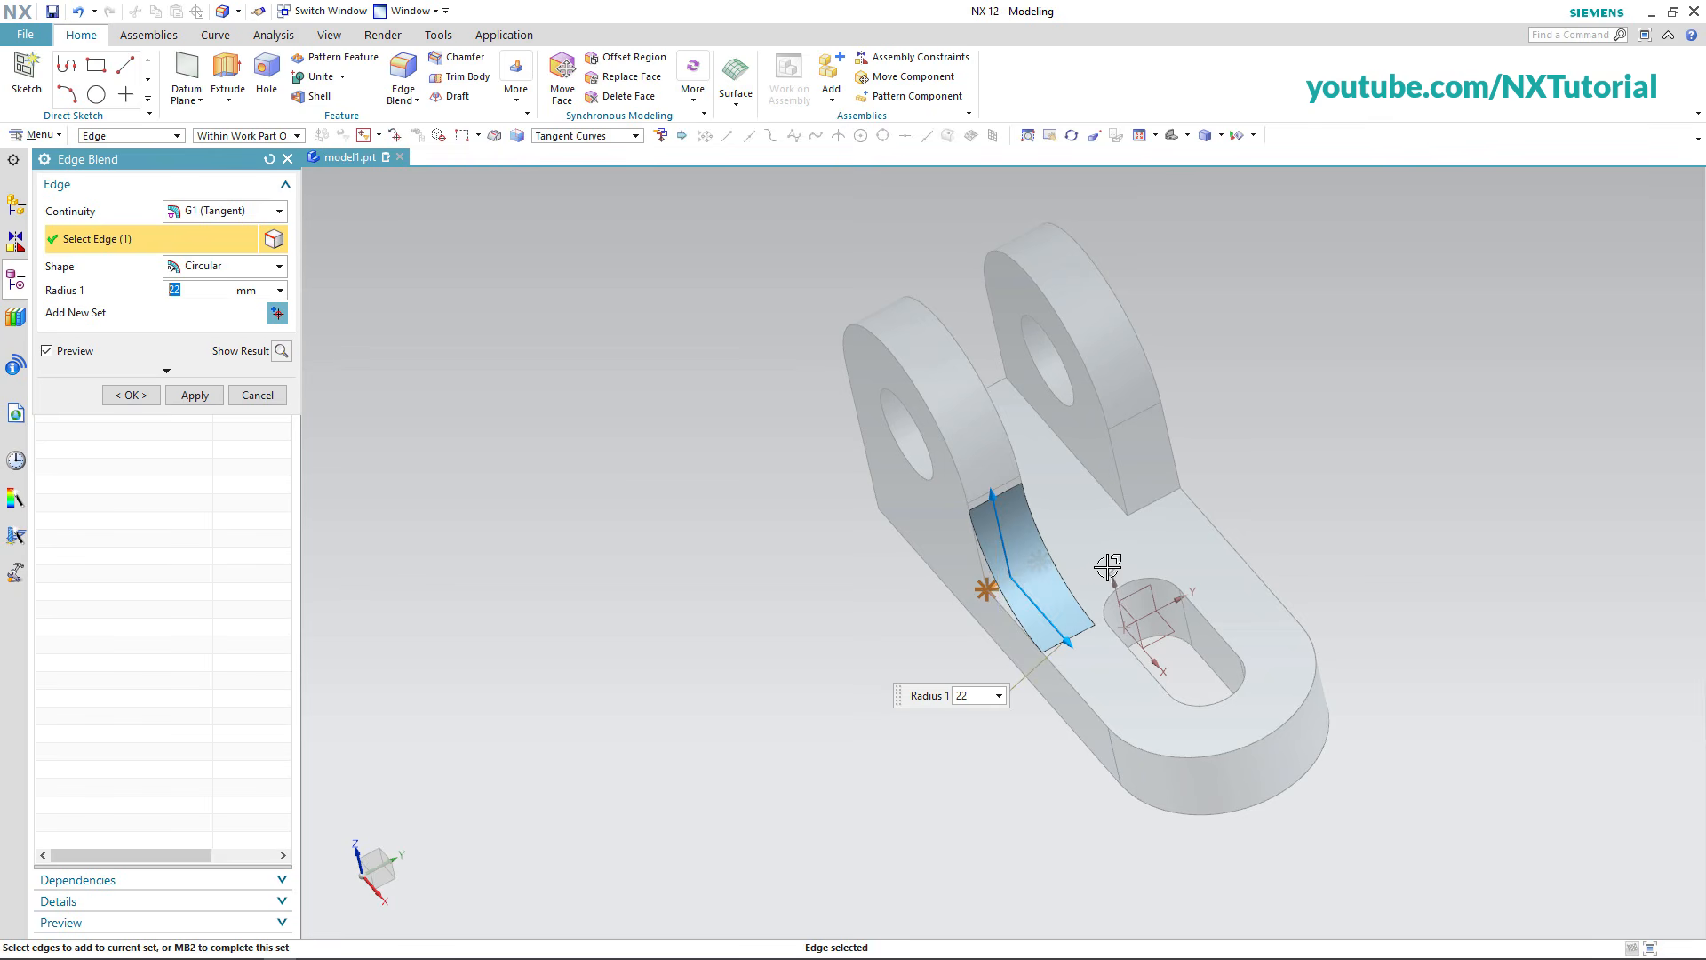
{"action": "left_click", "coordinate": [1153, 503]}
{"action": "left_click", "coordinate": [1115, 484]}
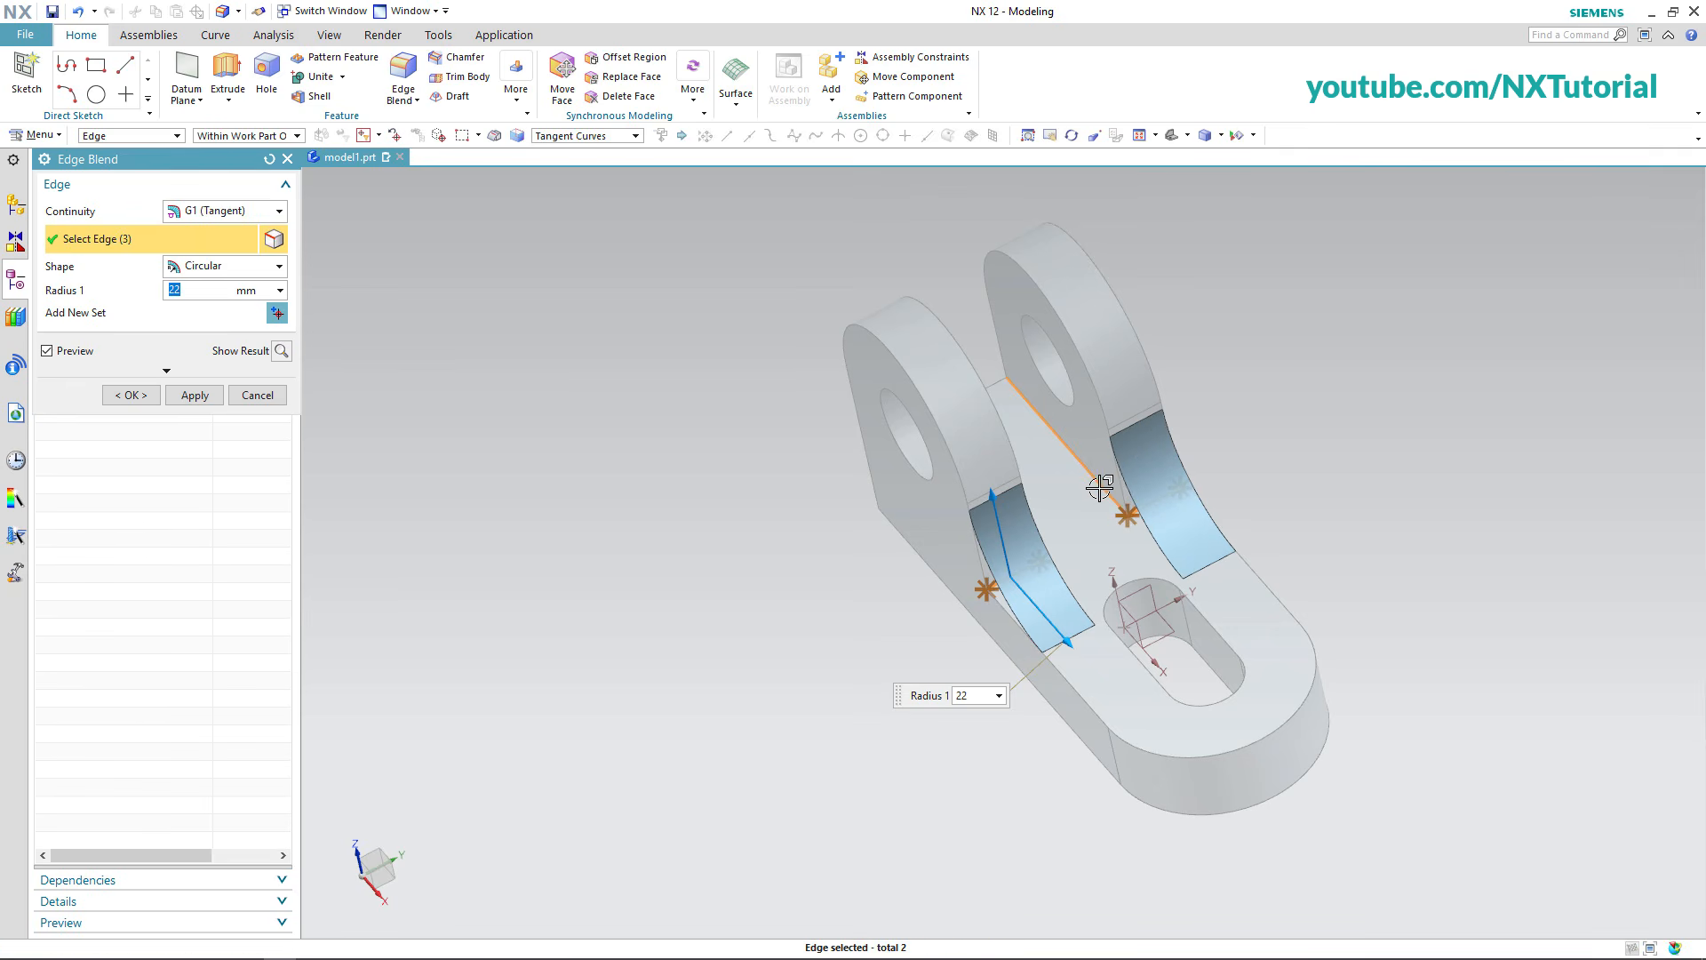
{"action": "middle_click_drag", "start_coordinate": [1294, 536], "coordinate": [1200, 543]}
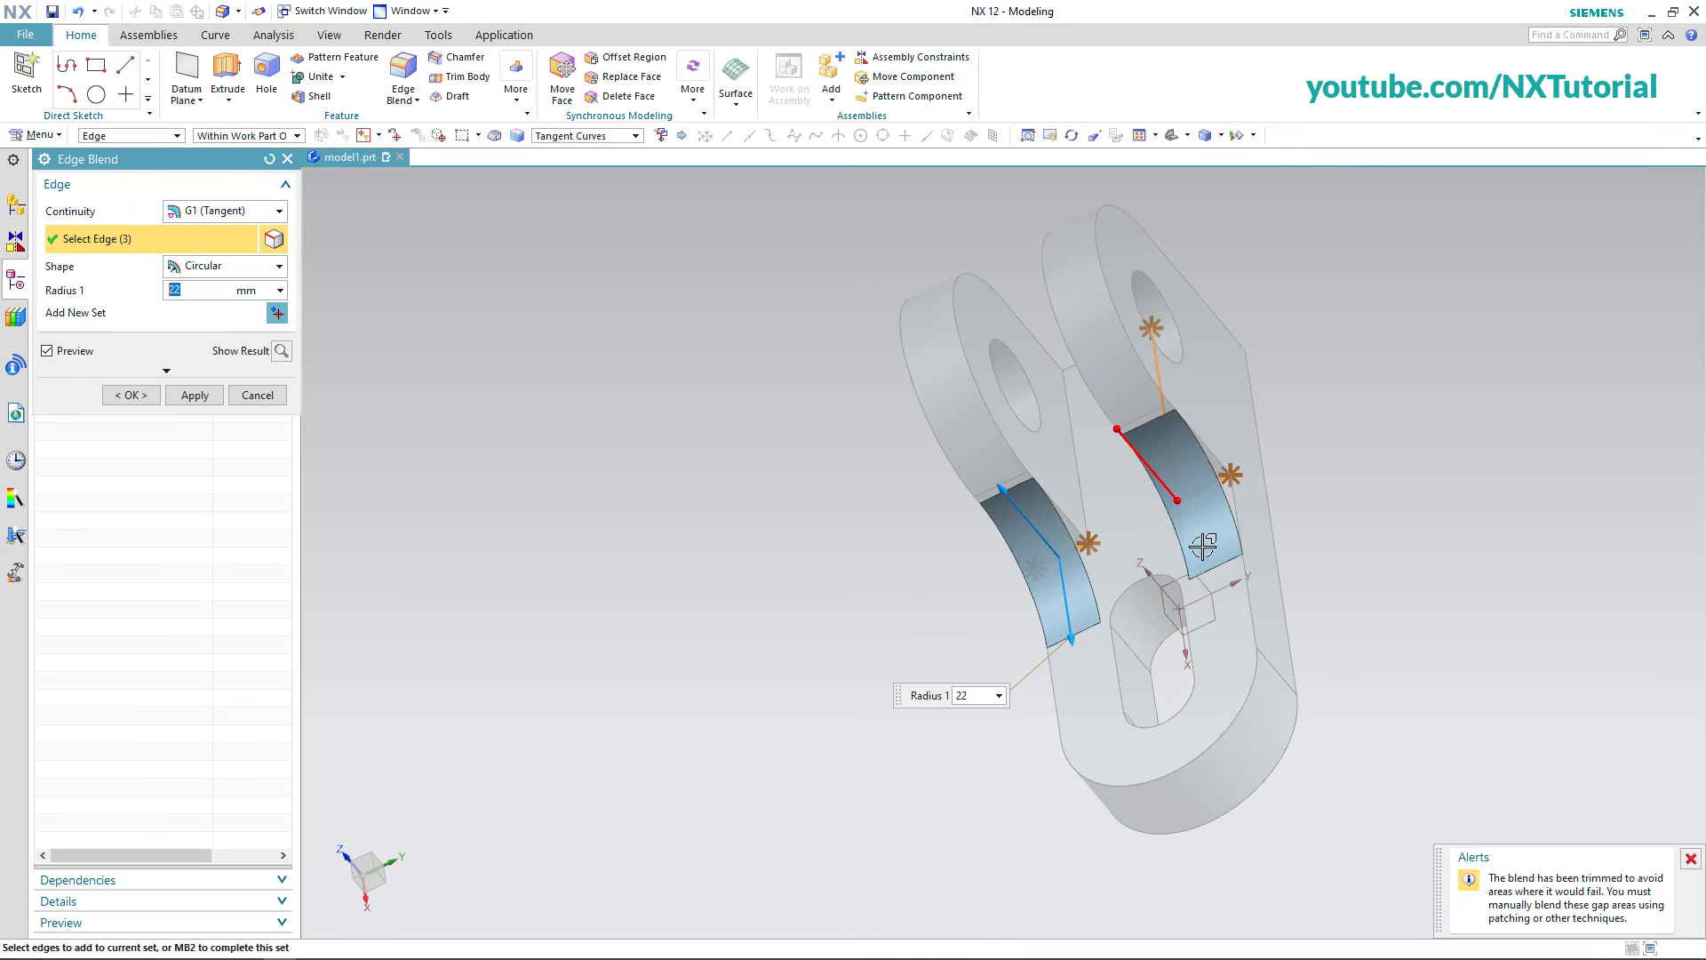
{"action": "left_click", "coordinate": [1081, 494]}
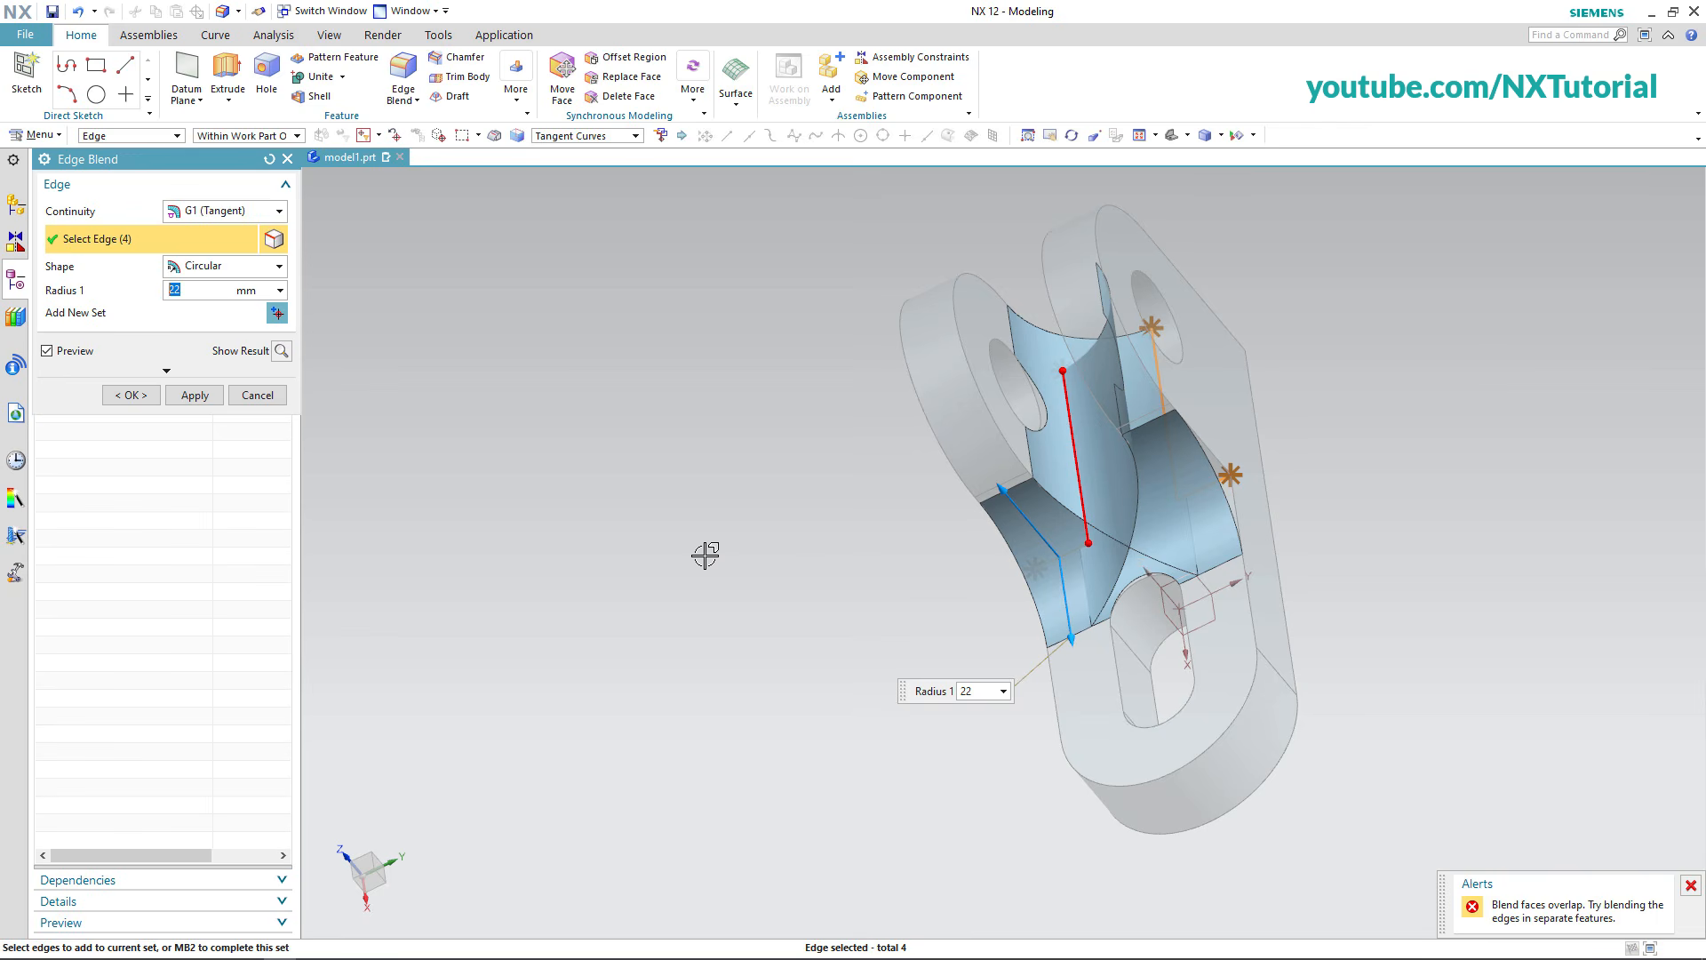
{"action": "key", "text": "Return"}
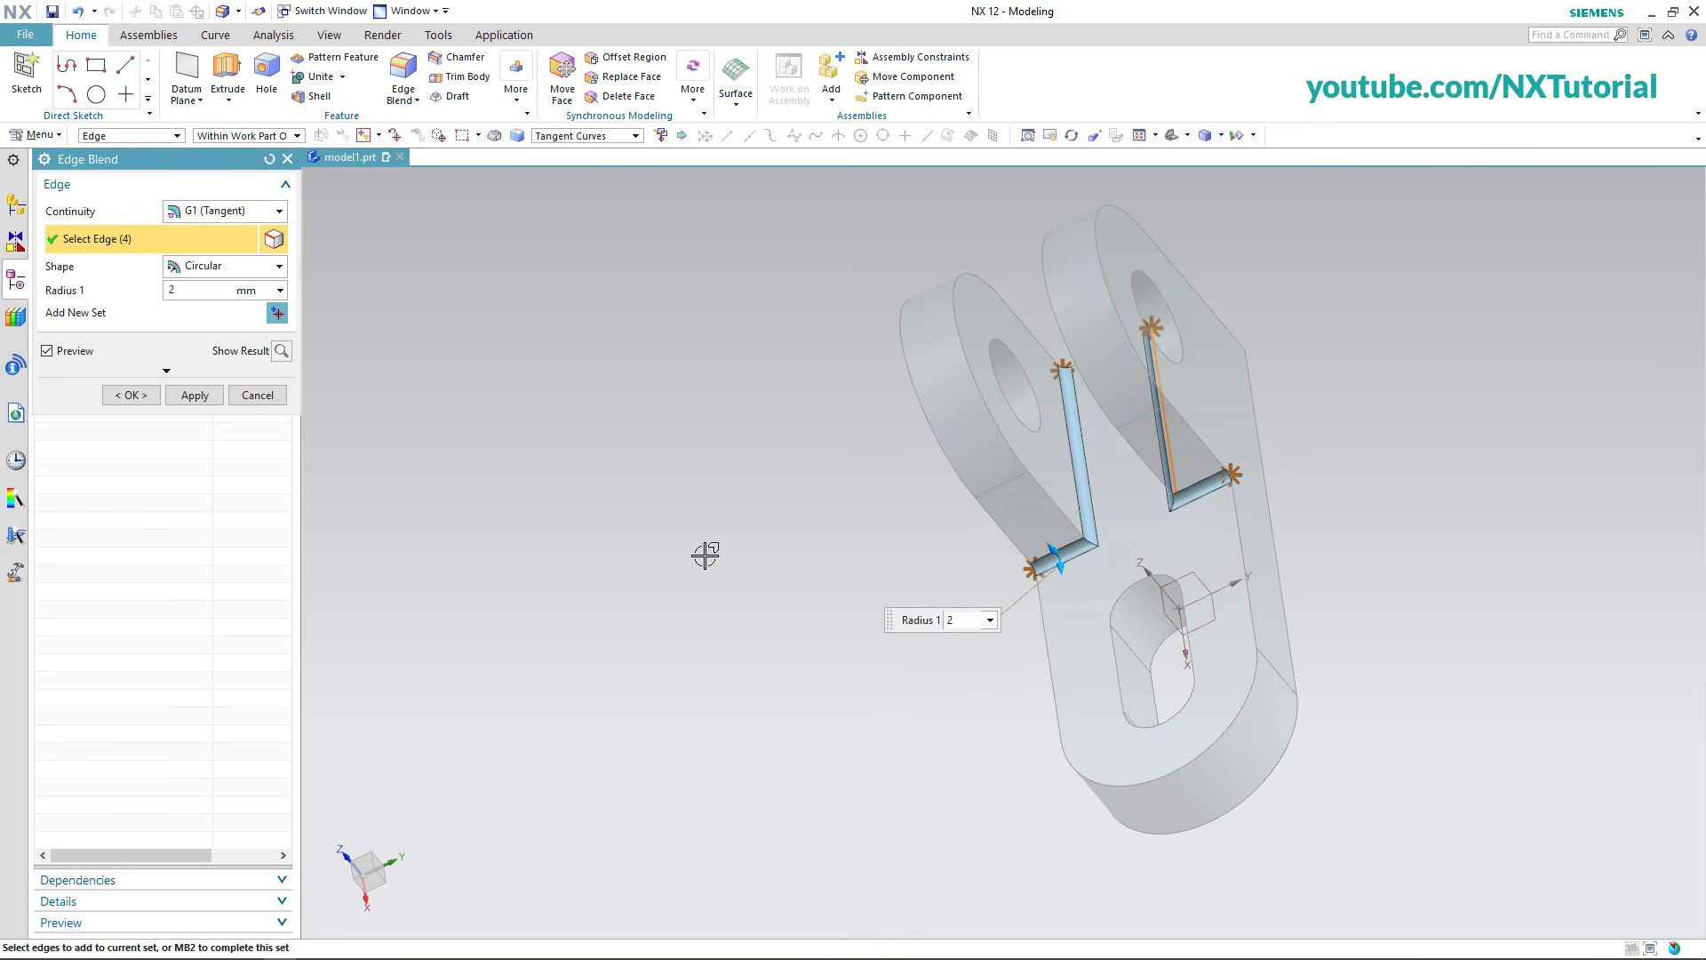
{"action": "left_click", "coordinate": [132, 396]}
Set the display color of the whole bracket and its datum coordinate system to green, and reorient the model to a fitted standard 3D view.
{"action": "middle_click_drag", "start_coordinate": [711, 635], "coordinate": [1291, 566]}
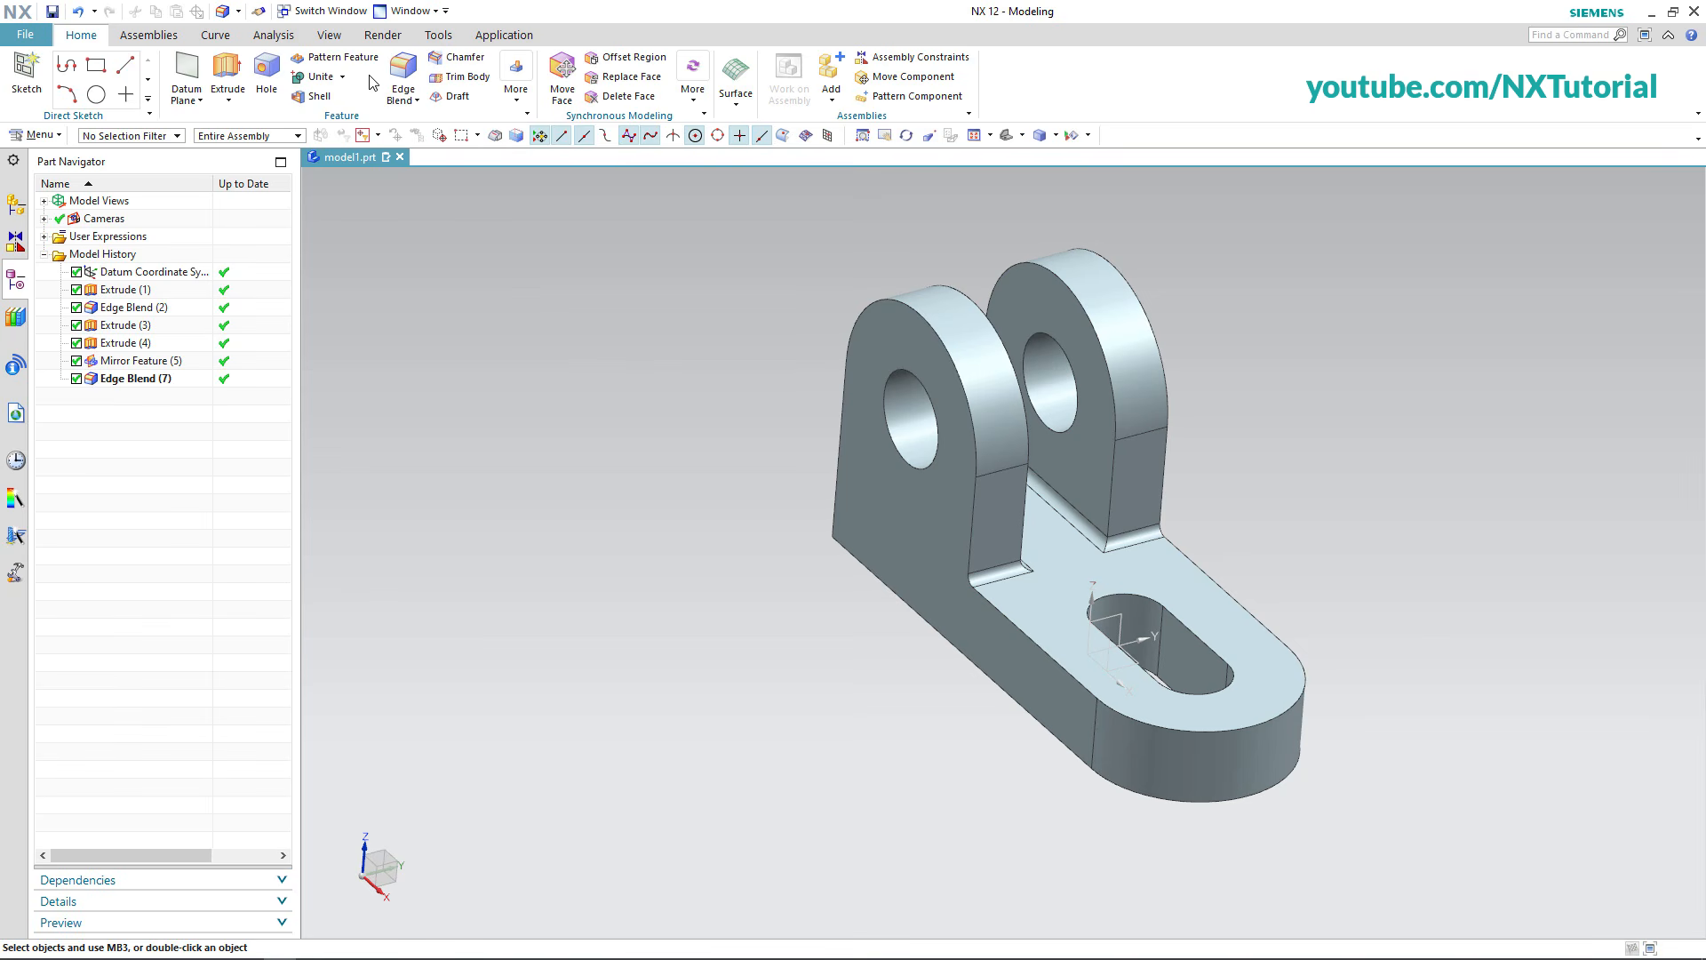
{"action": "left_click", "coordinate": [328, 36]}
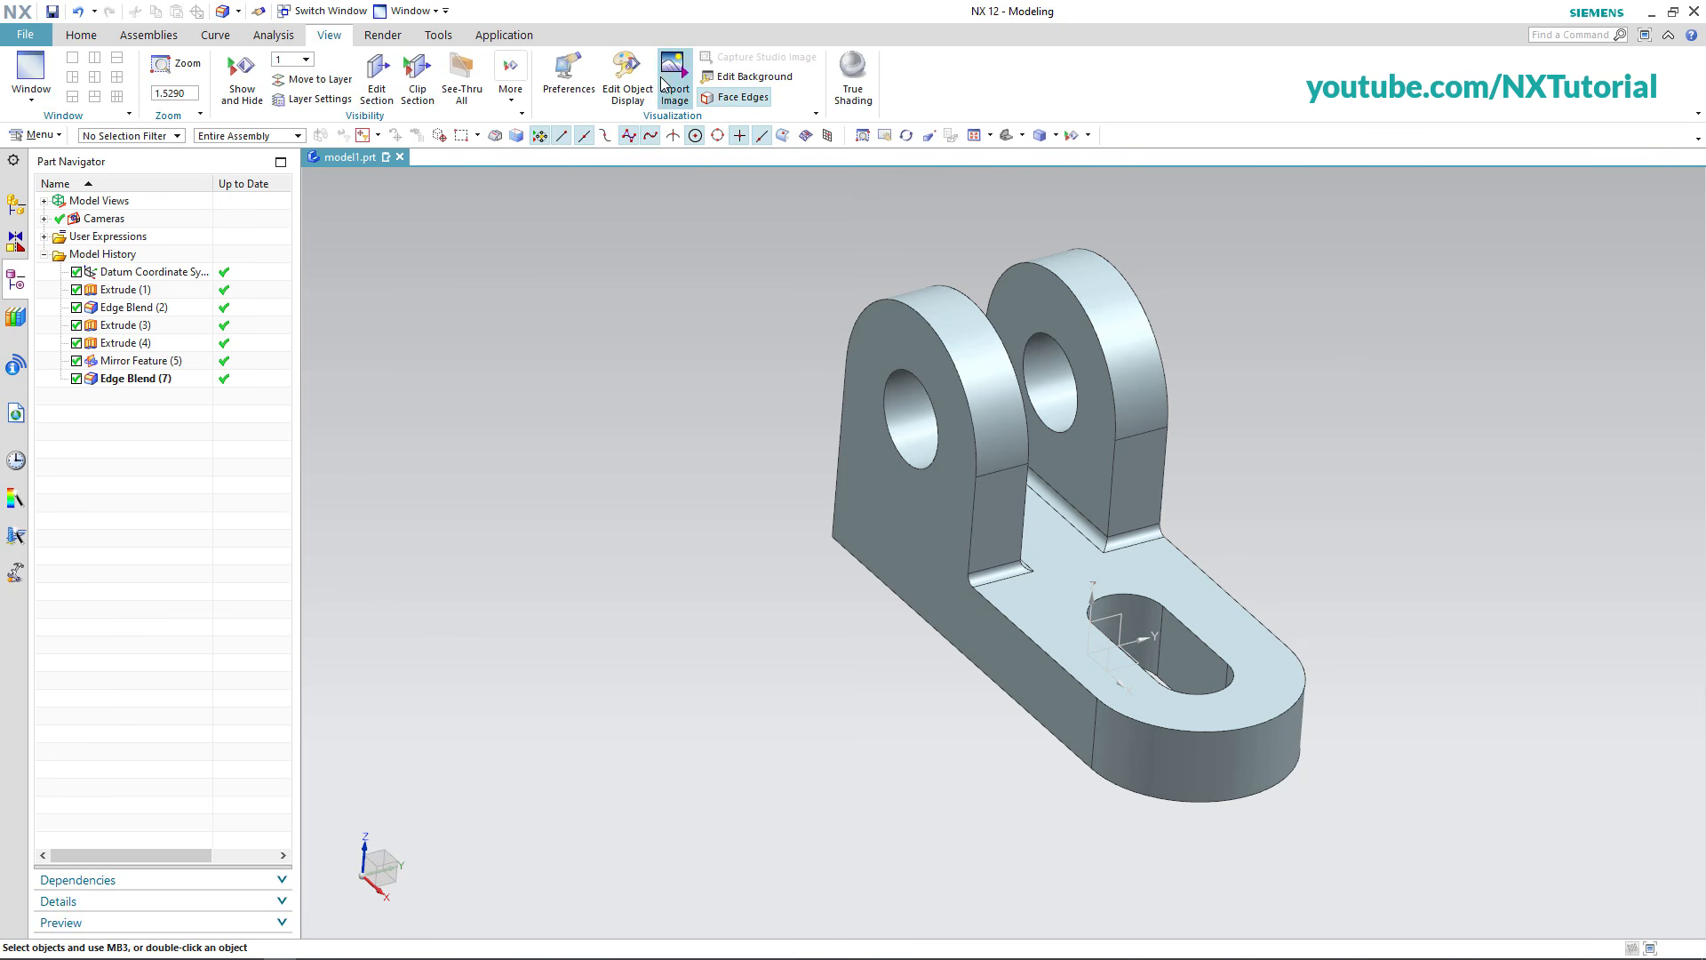
{"action": "left_click", "coordinate": [626, 87]}
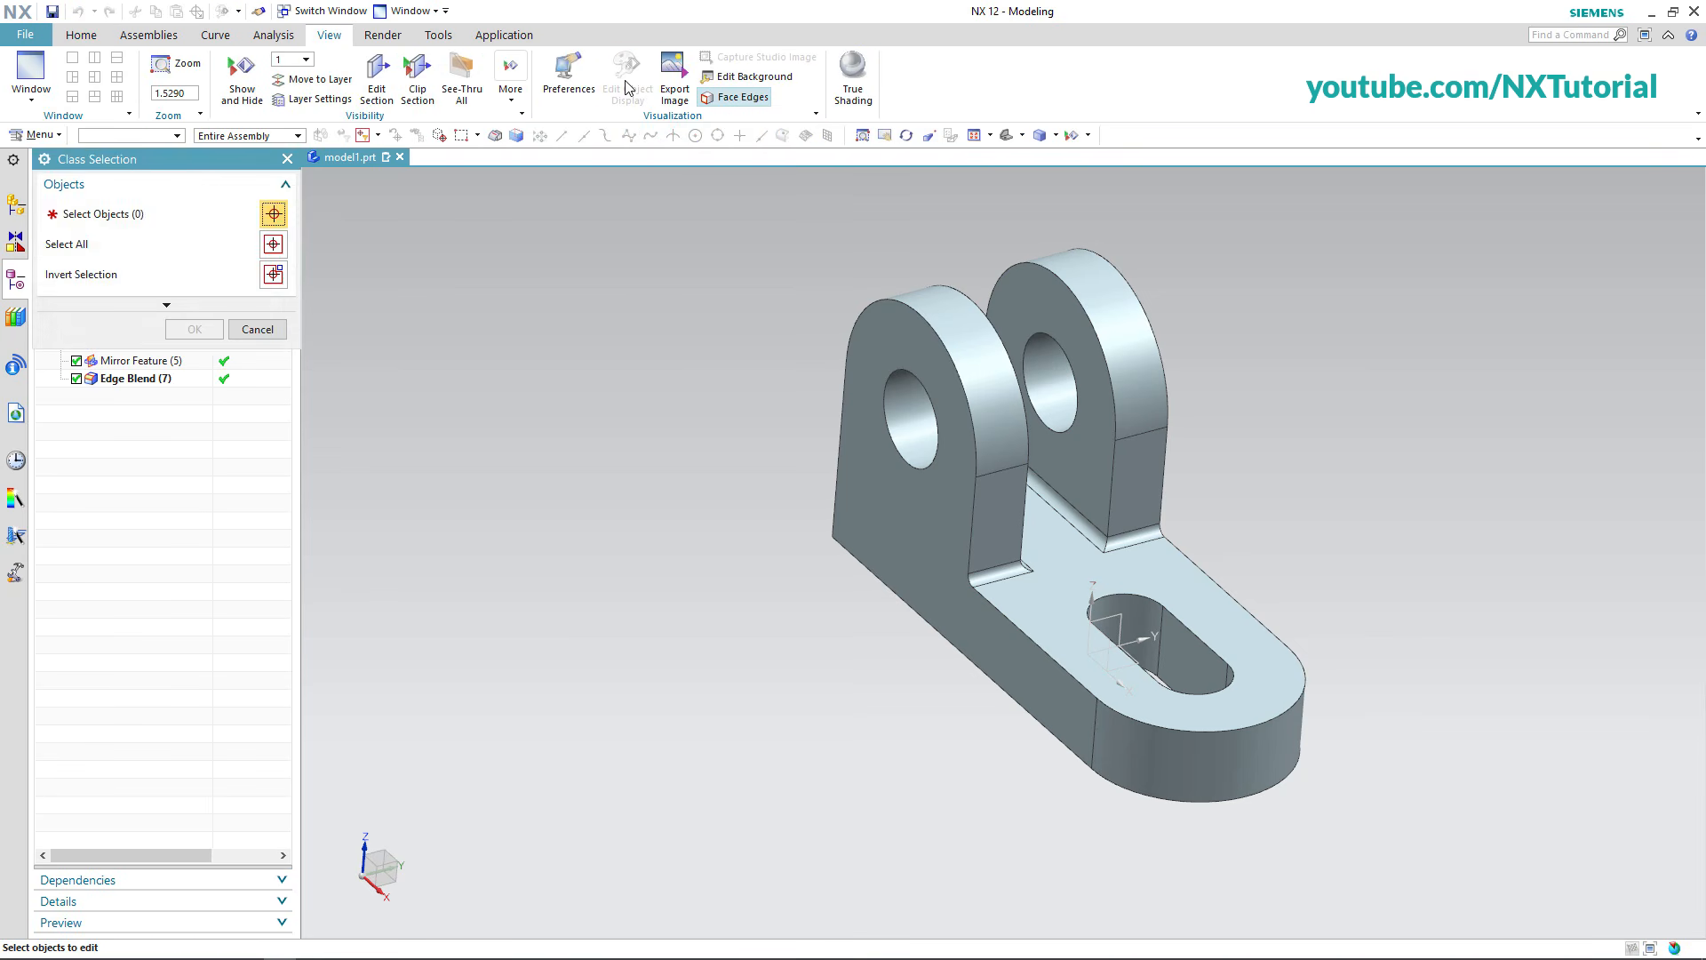
{"action": "mouse_move", "coordinate": [732, 203]}
{"action": "left_mouse_down"}
{"action": "mouse_move", "coordinate": [1210, 613]}
{"action": "mouse_move", "coordinate": [1384, 862]}
{"action": "mouse_move", "coordinate": [1416, 872]}
{"action": "left_mouse_up"}
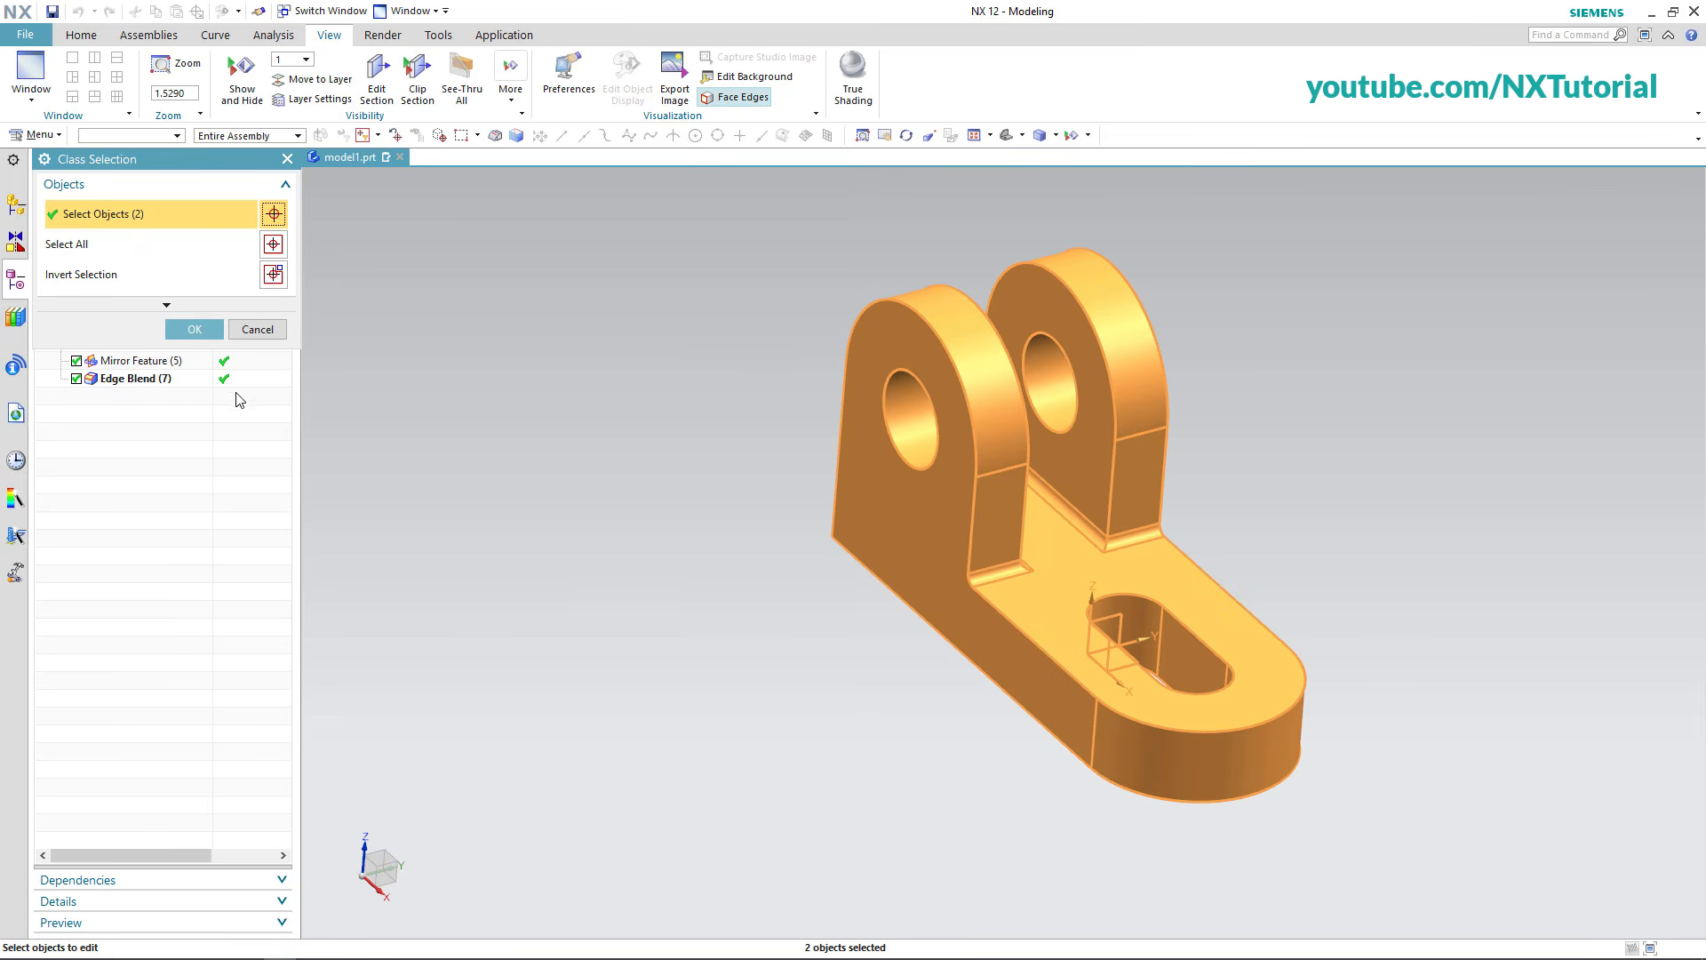
{"action": "left_click", "coordinate": [196, 332]}
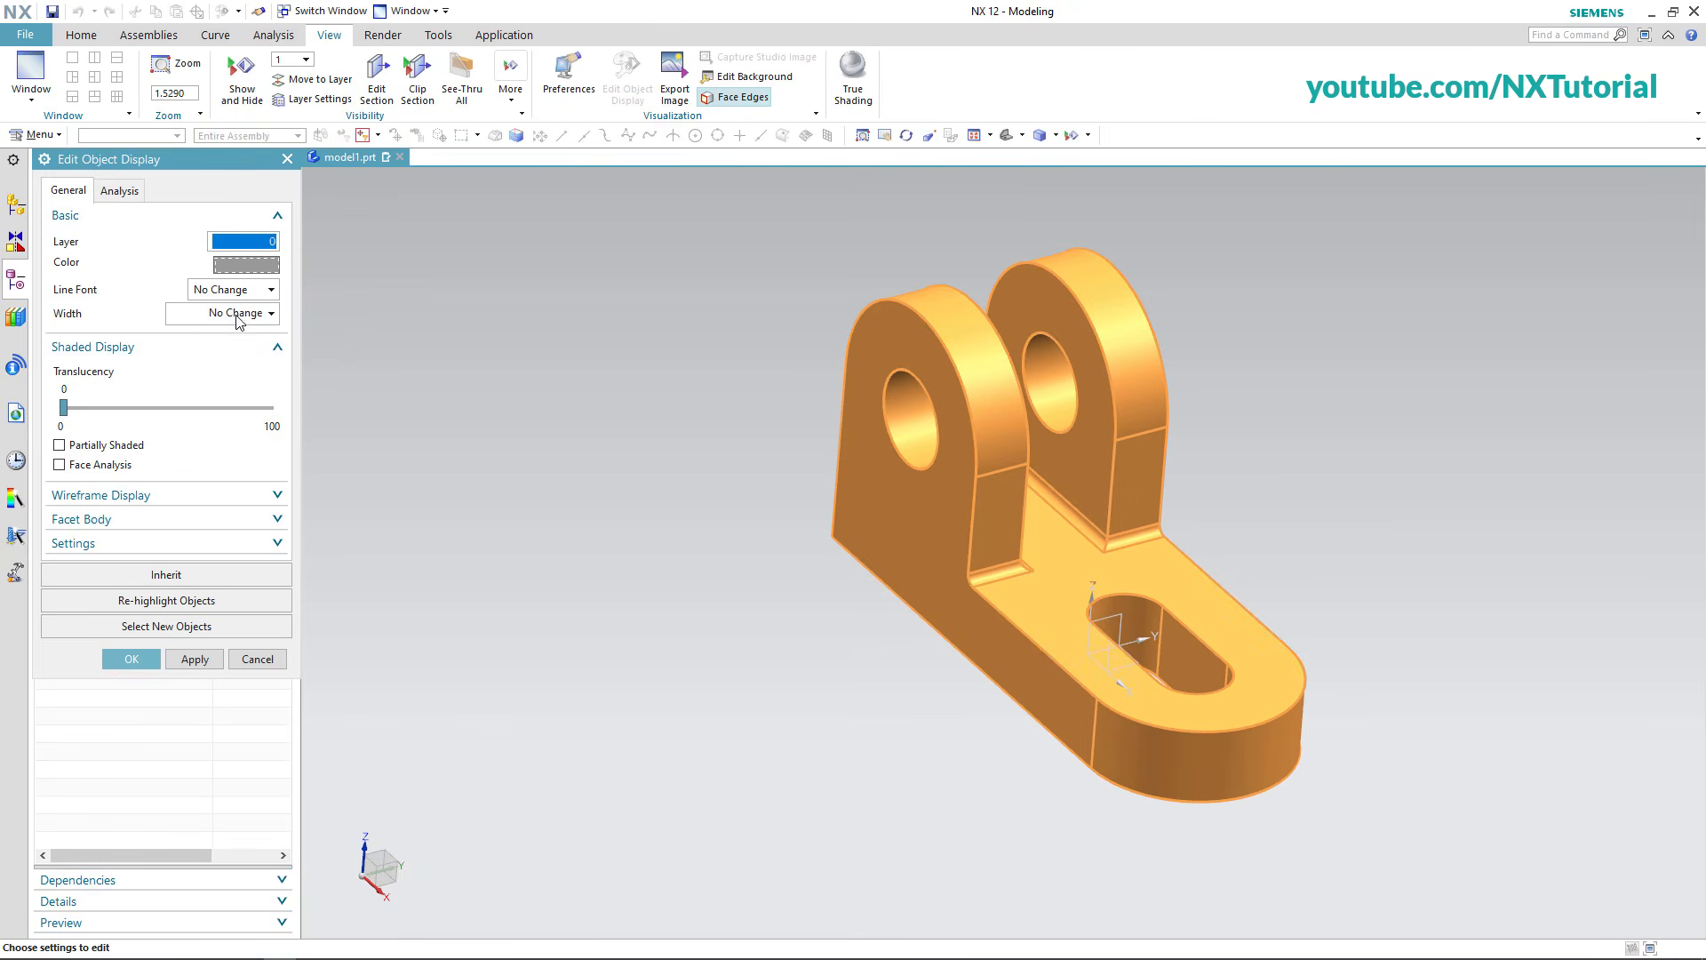
{"action": "left_click", "coordinate": [245, 267]}
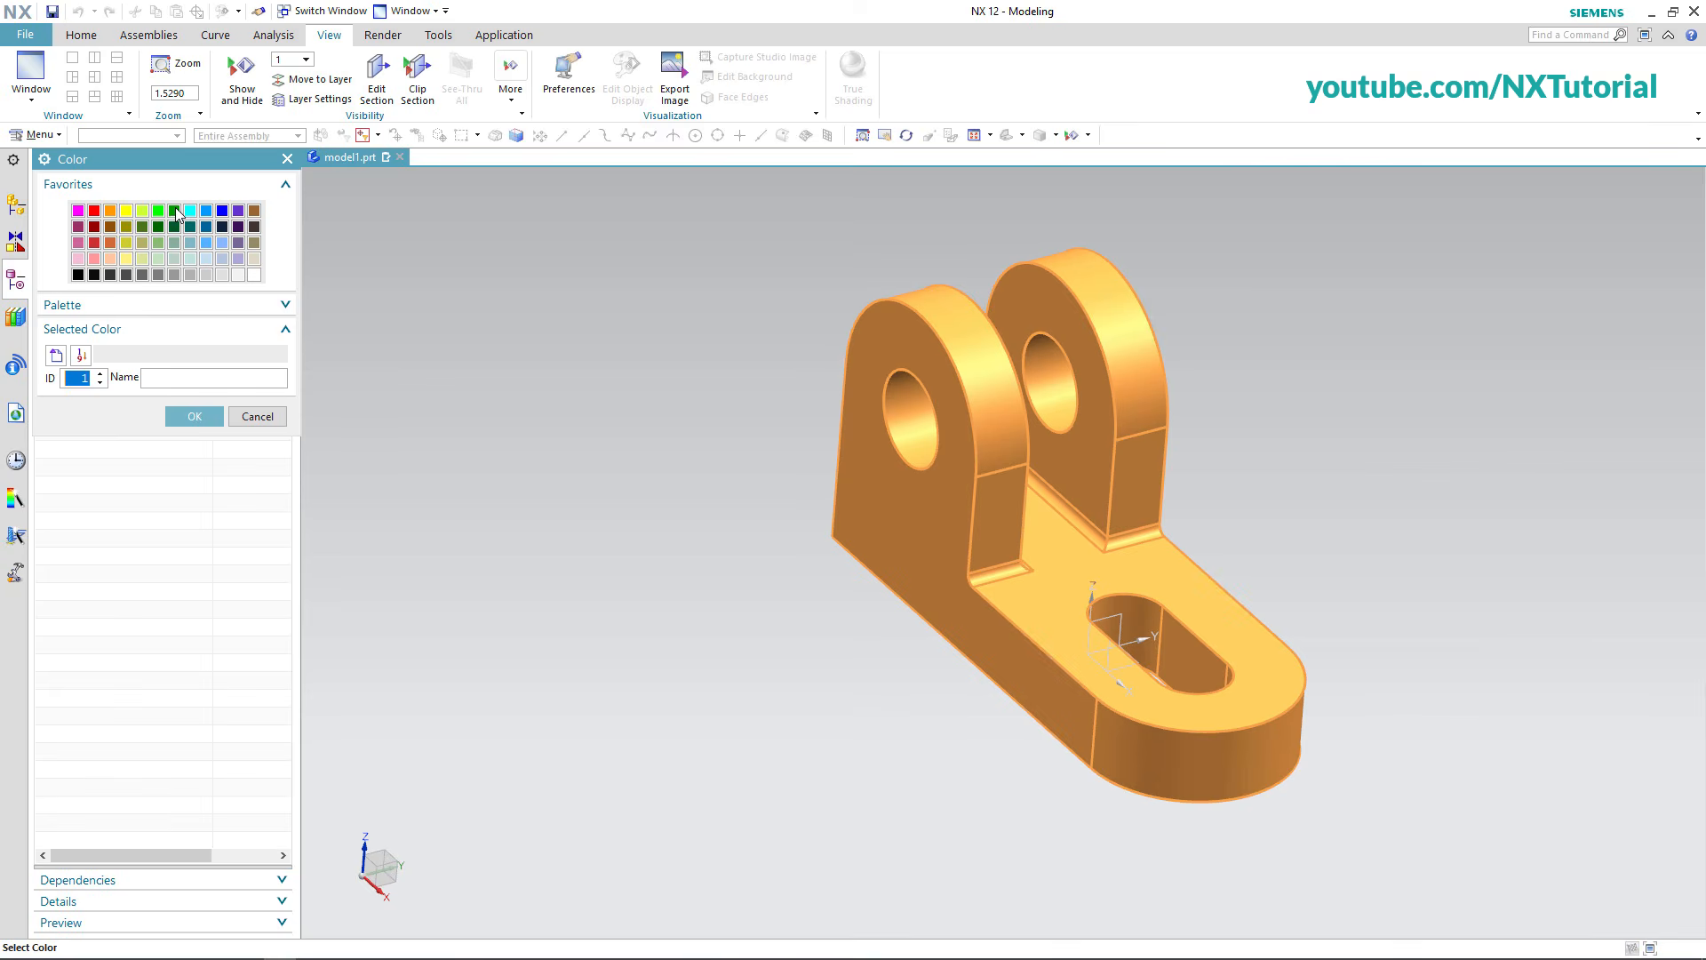
{"action": "left_click", "coordinate": [174, 211]}
{"action": "left_click", "coordinate": [196, 417]}
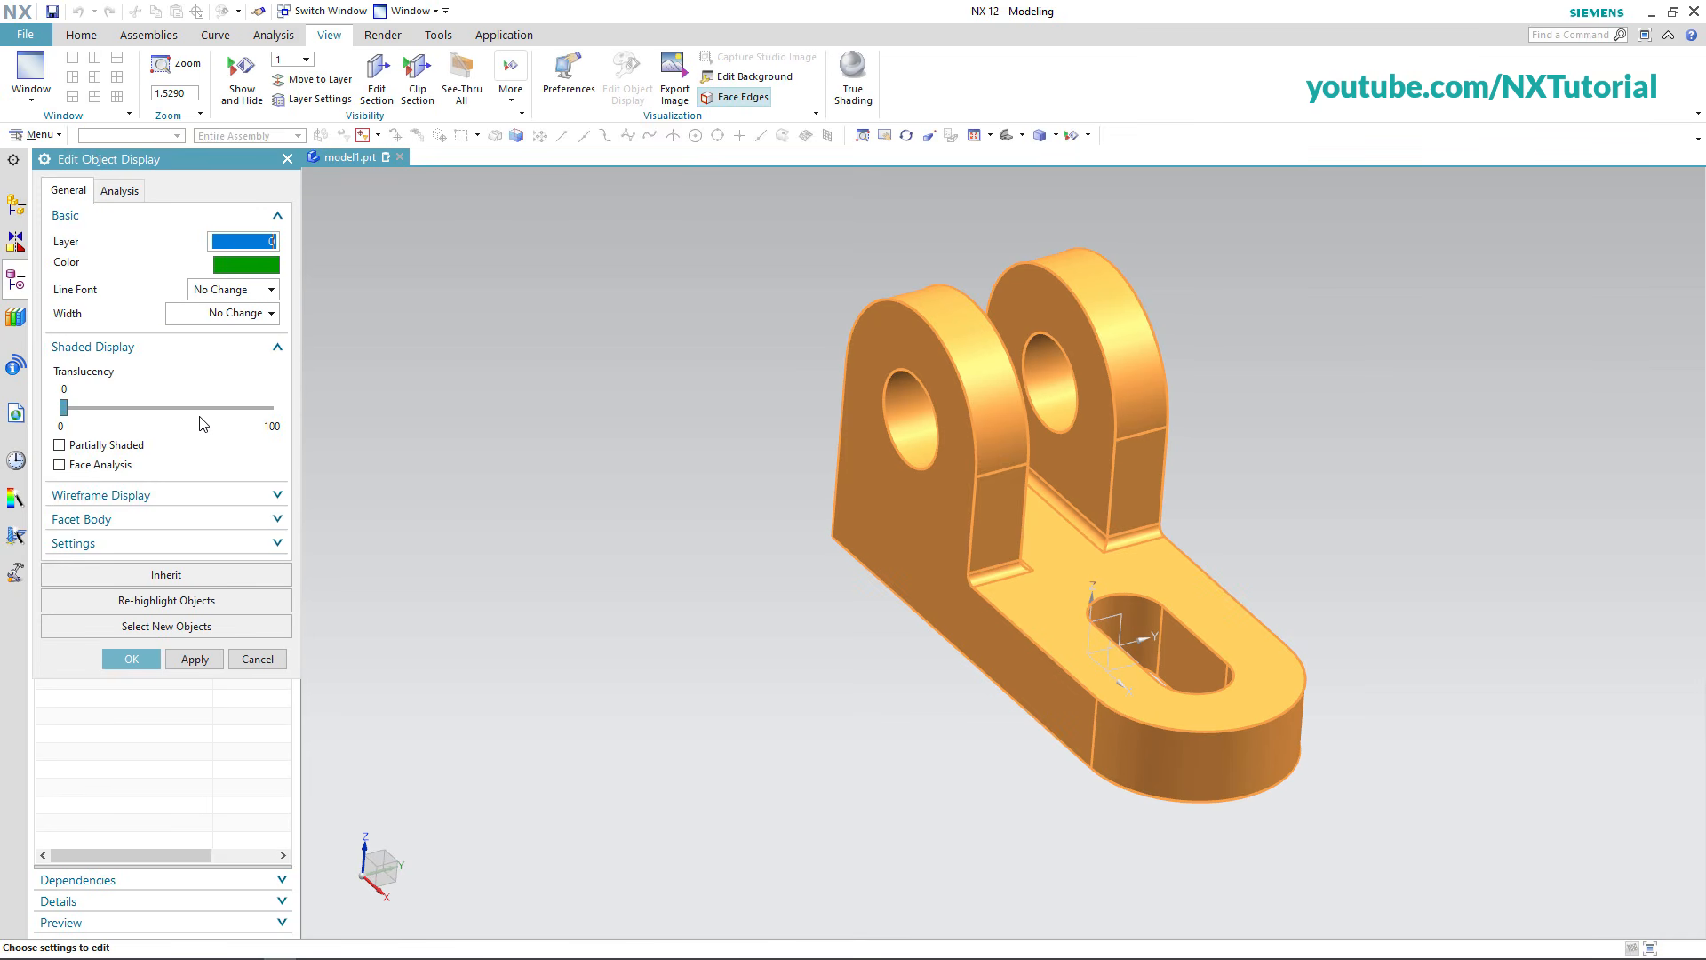
{"action": "left_click", "coordinate": [134, 658]}
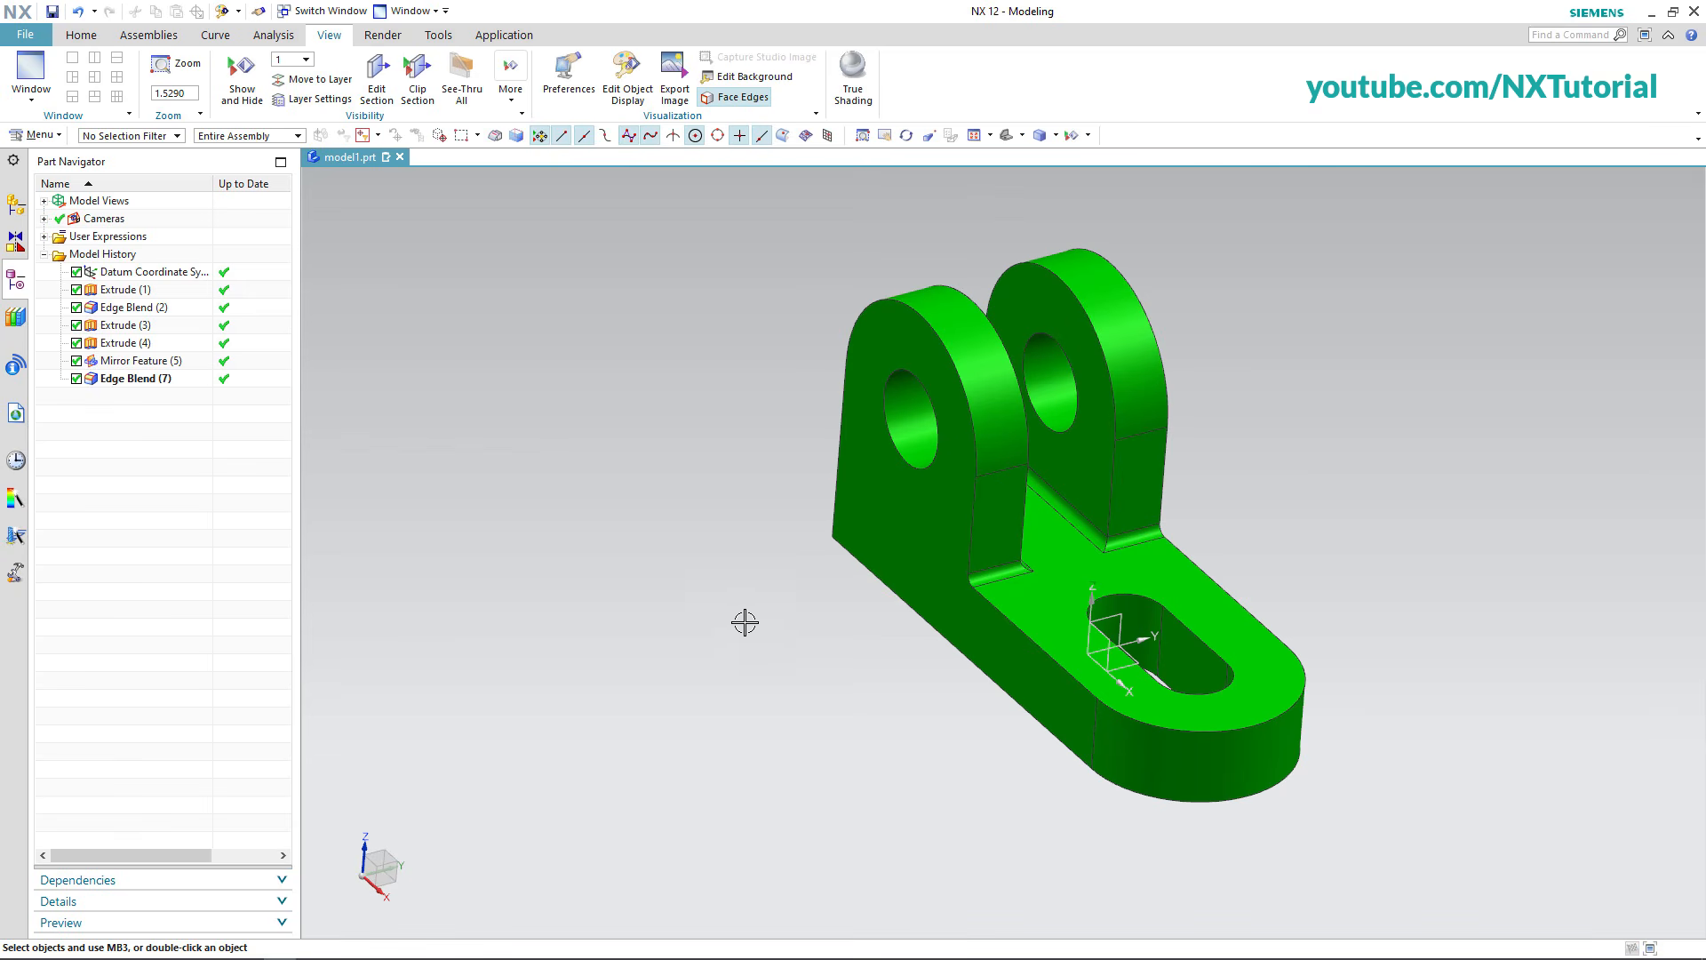
{"action": "left_click", "coordinate": [975, 137]}
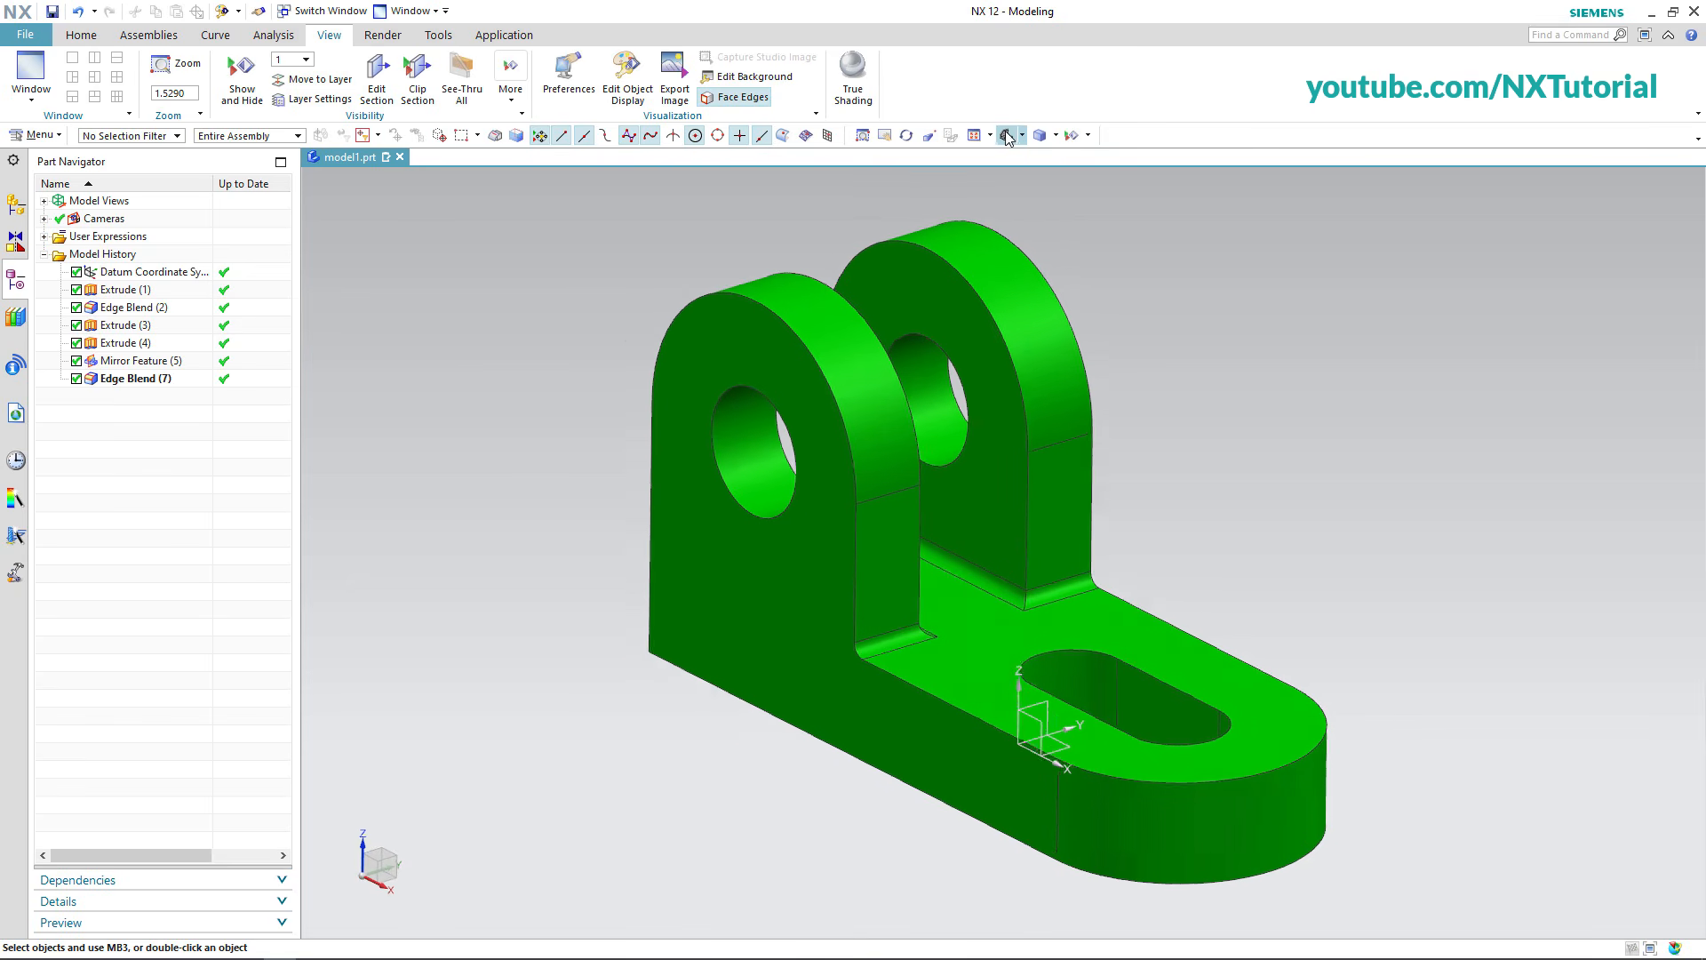